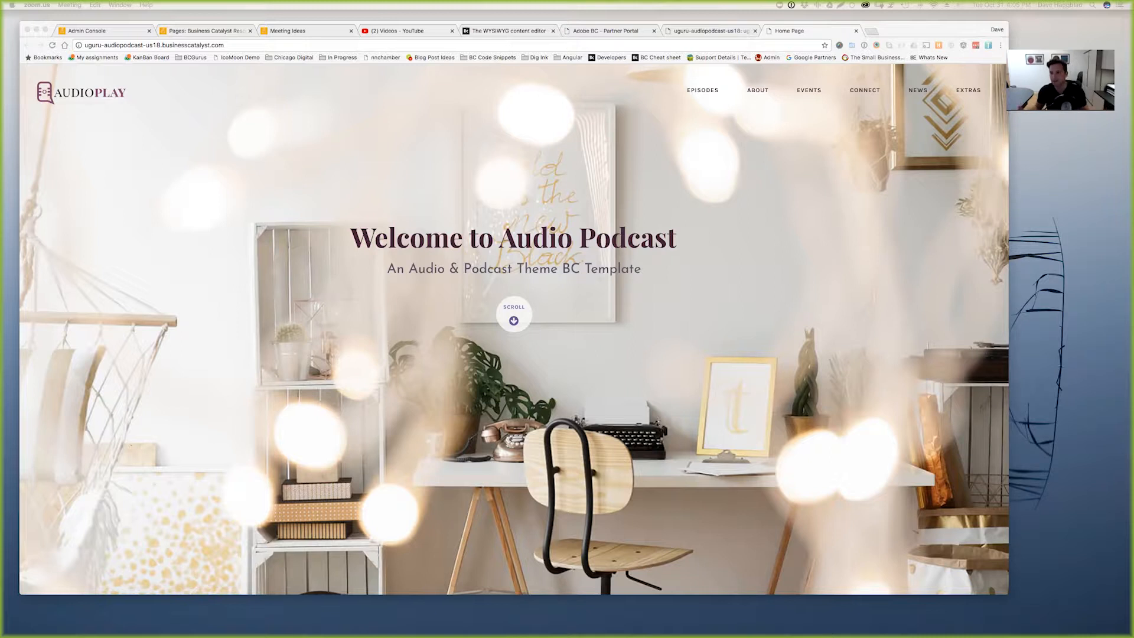
- Move from the live home page to the site admin's Site Settings > Beta Features
{"action": "left_click", "coordinate": [706, 328]}
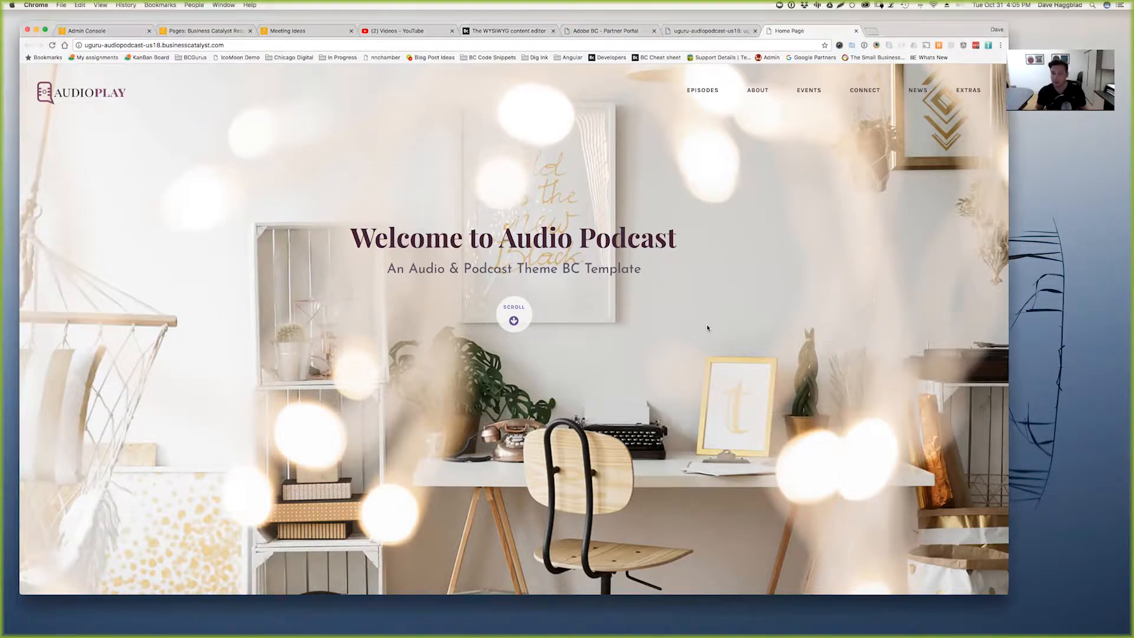
{"action": "right_click", "coordinate": [732, 308]}
{"action": "left_click", "coordinate": [676, 352]}
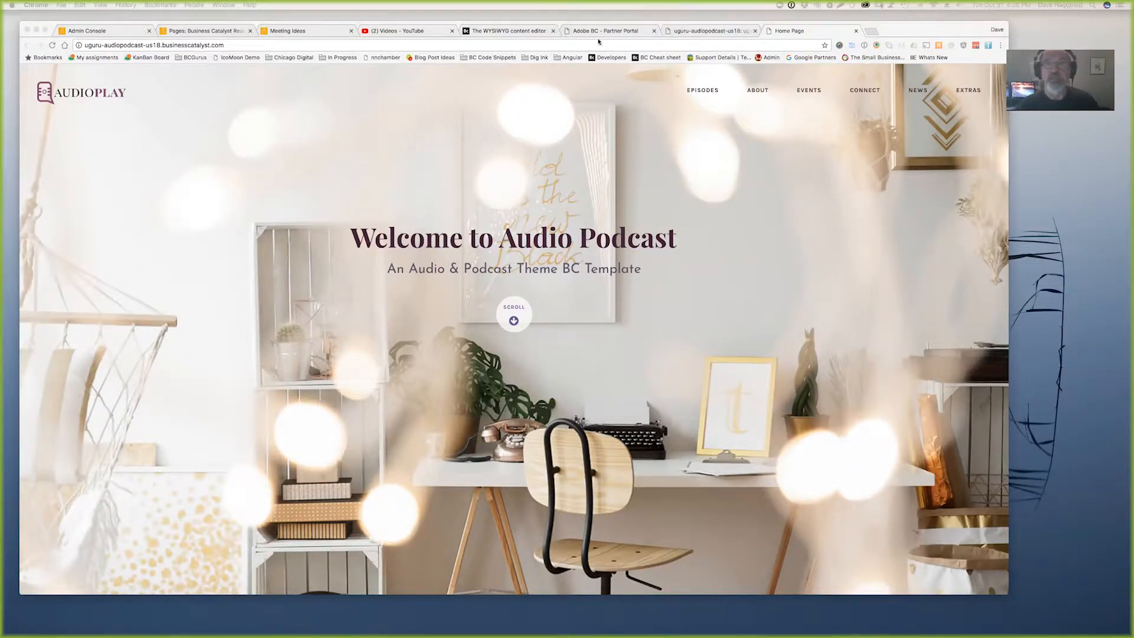
{"action": "left_click", "coordinate": [513, 32]}
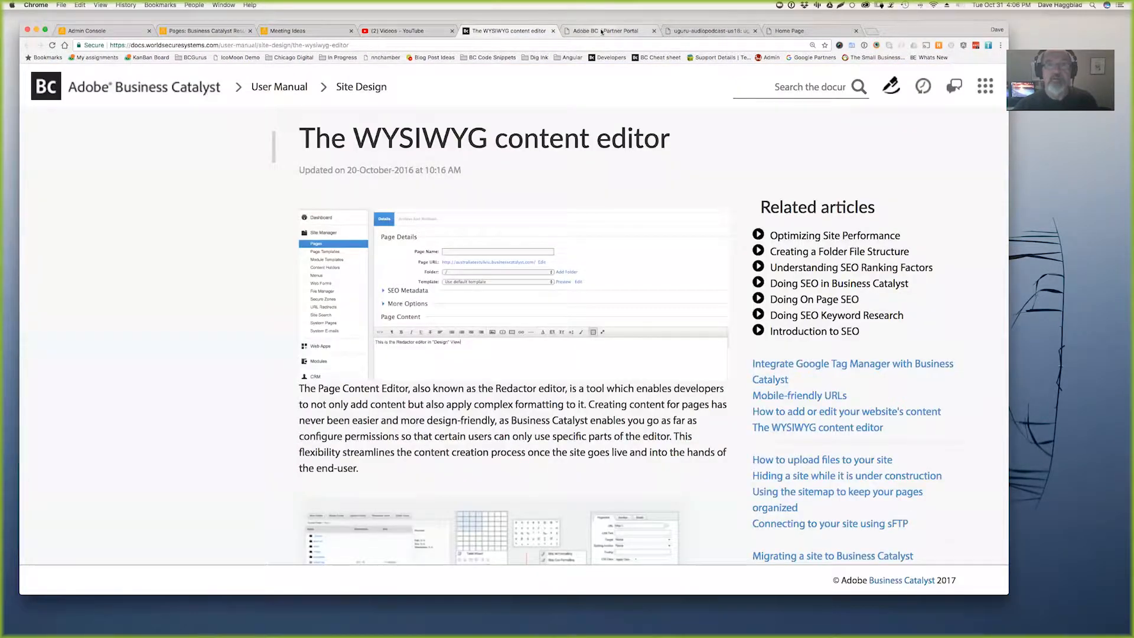
{"action": "left_click", "coordinate": [636, 31]}
{"action": "left_click", "coordinate": [678, 32]}
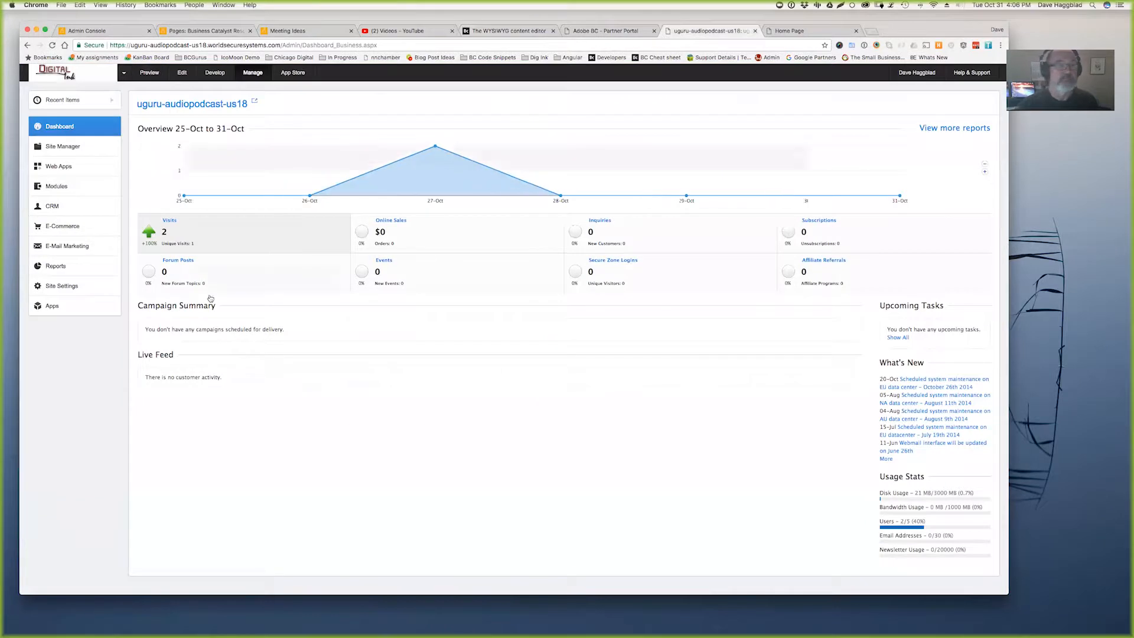
{"action": "left_click", "coordinate": [66, 290]}
{"action": "left_click", "coordinate": [62, 471]}
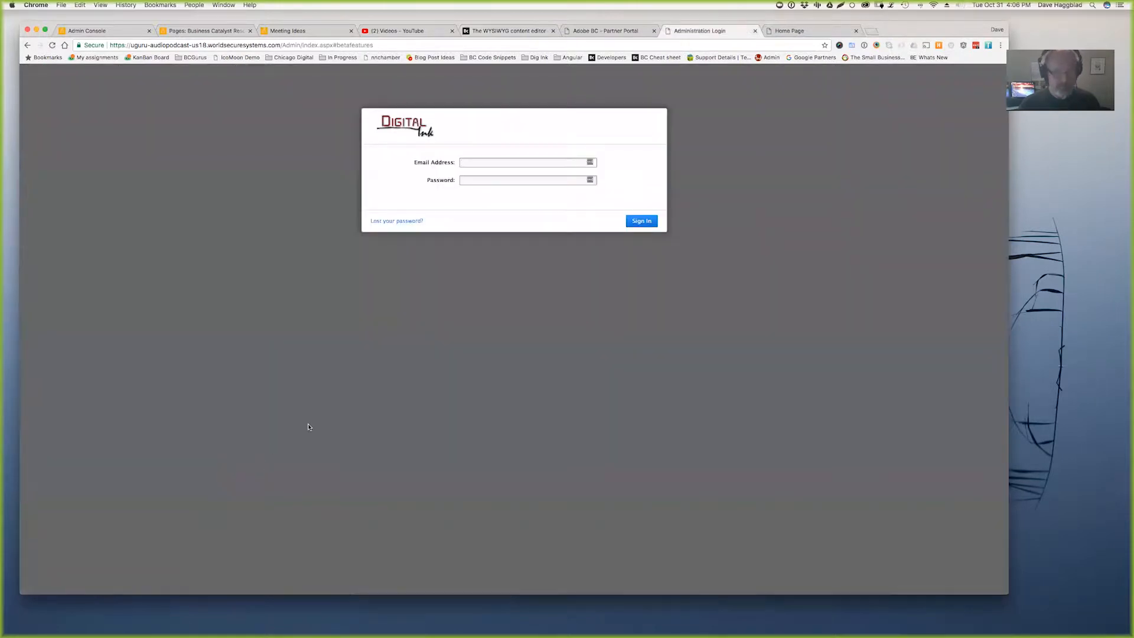
- Try signing in with the saved account suggestion, then retry Site Settings > Beta Features
{"action": "type", "text": "hag"}
{"action": "key", "text": "Down"}
{"action": "key", "text": "Return"}
{"action": "key", "text": "Return"}
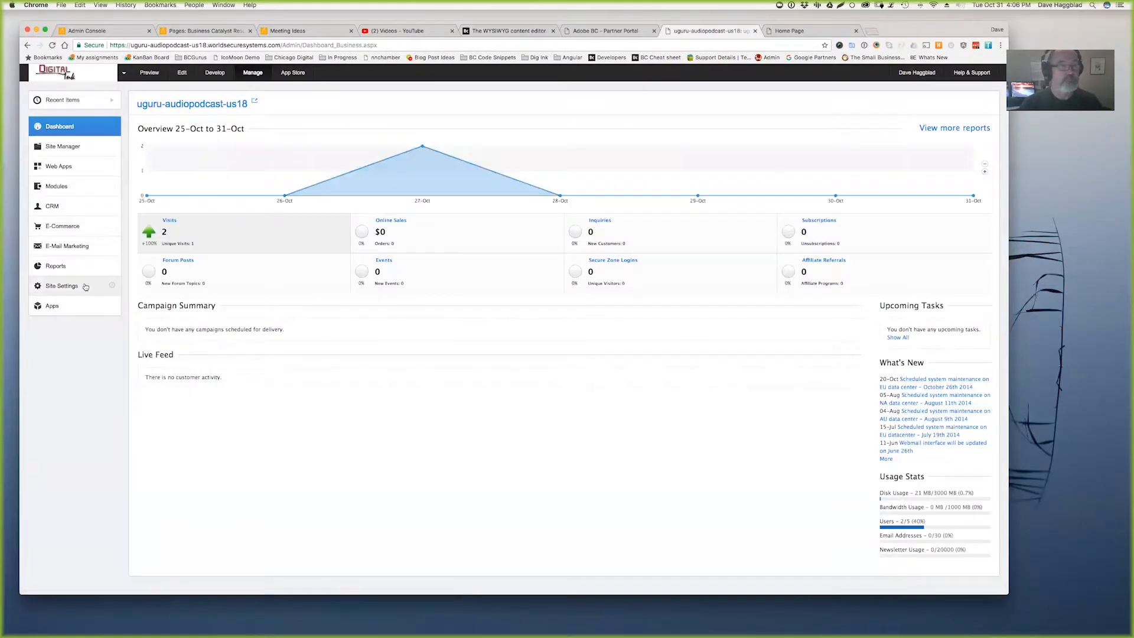
{"action": "left_click", "coordinate": [68, 286]}
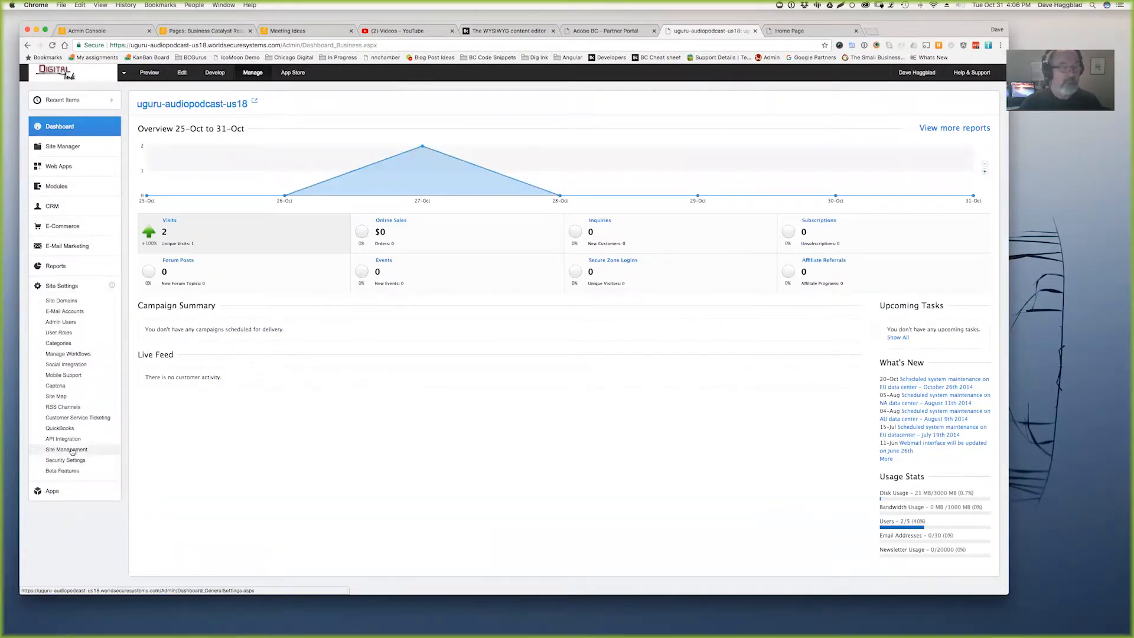
{"action": "left_click", "coordinate": [65, 471]}
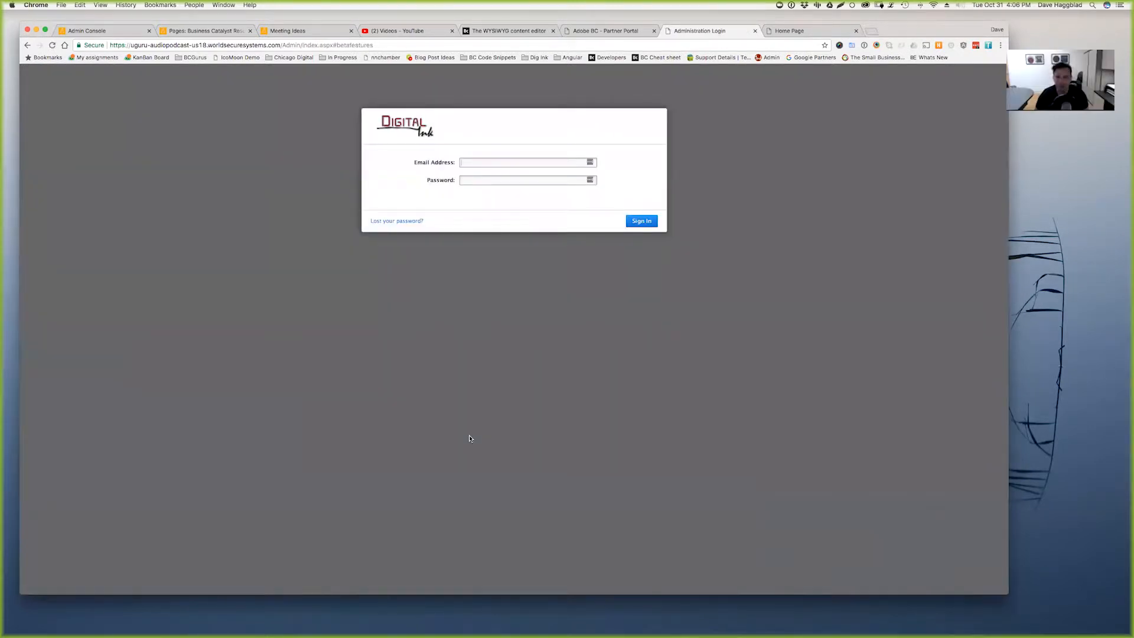
- Sign in with the saved account and a retyped password, then open Site Settings > Beta Features
{"action": "type", "text": "ha"}
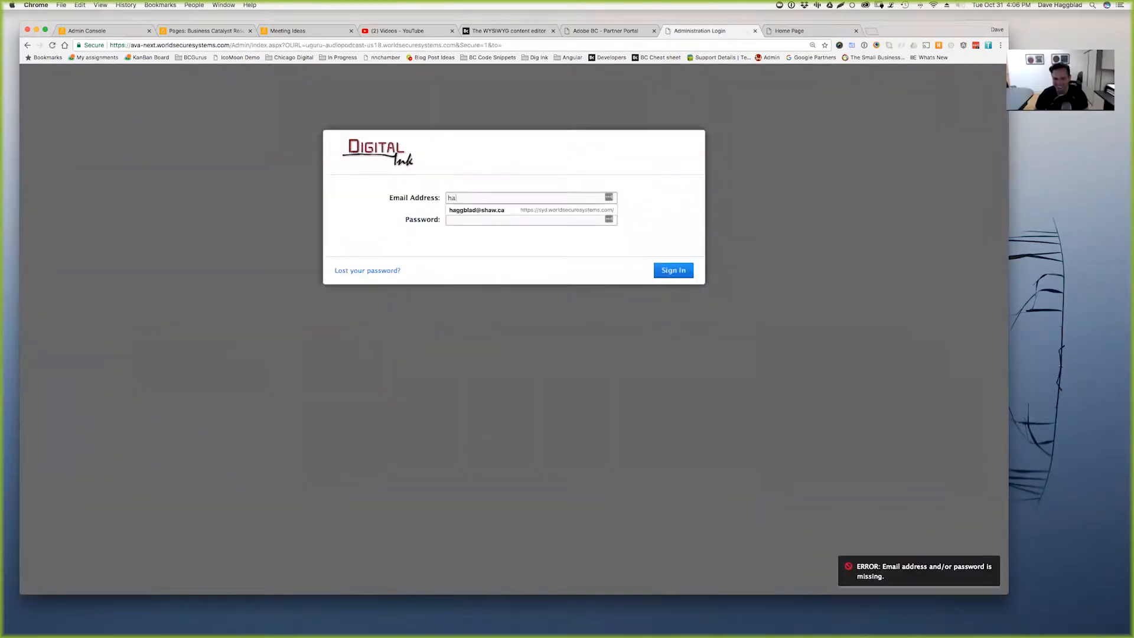
{"action": "key", "text": "Down"}
{"action": "key", "text": "Return"}
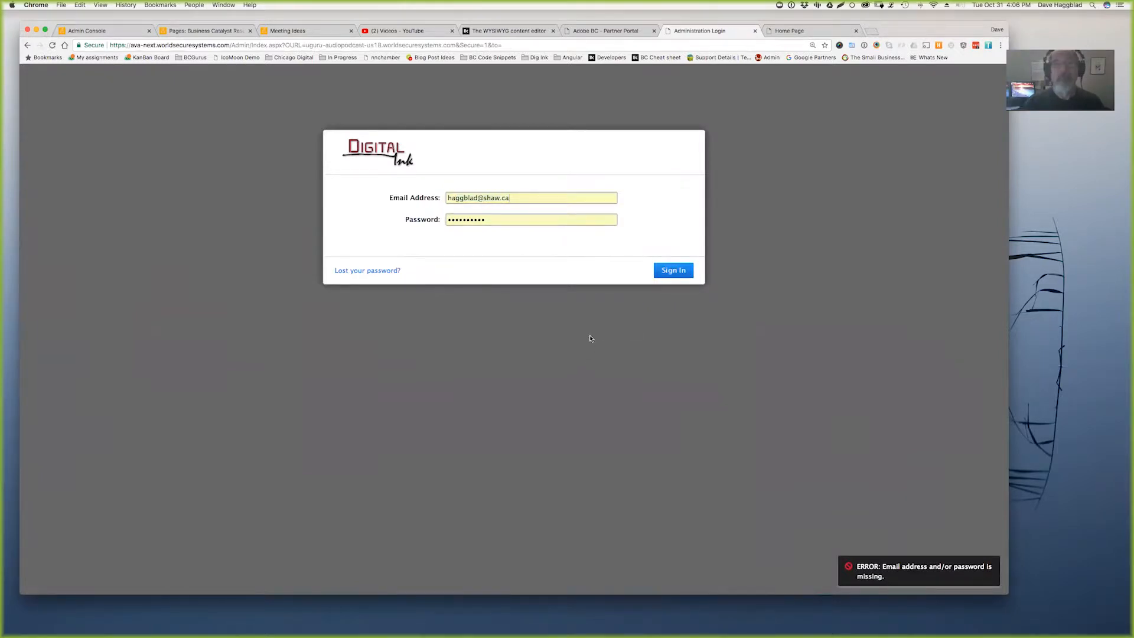
{"action": "left_click_drag", "start_coordinate": [506, 219], "coordinate": [519, 198]}
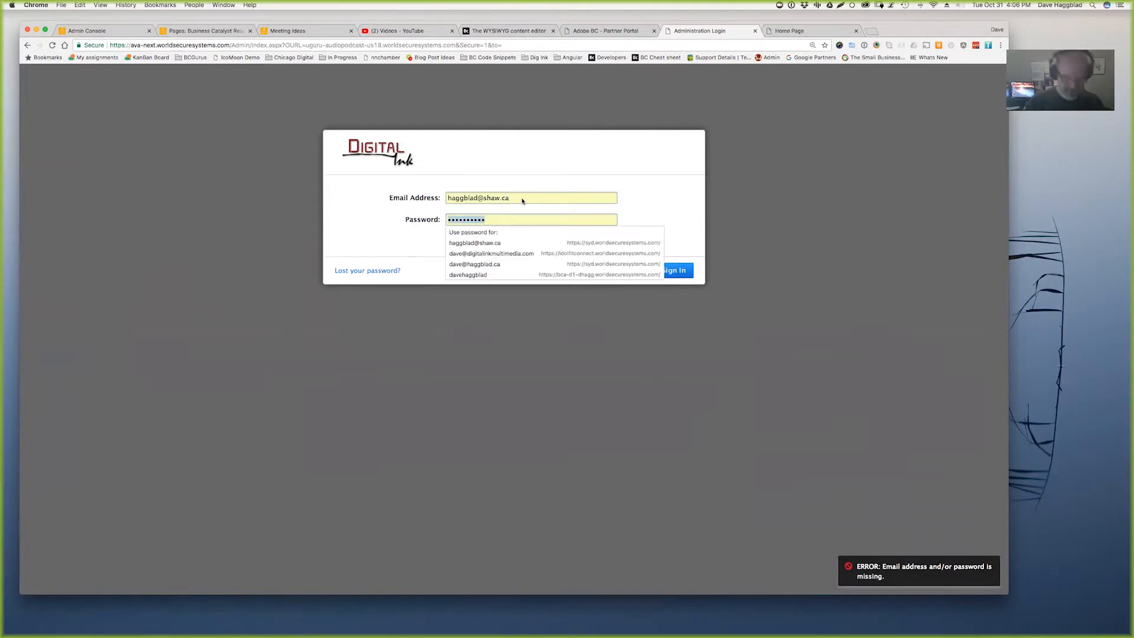
{"action": "type", "text": "••••••••••"}
{"action": "key", "text": "Return"}
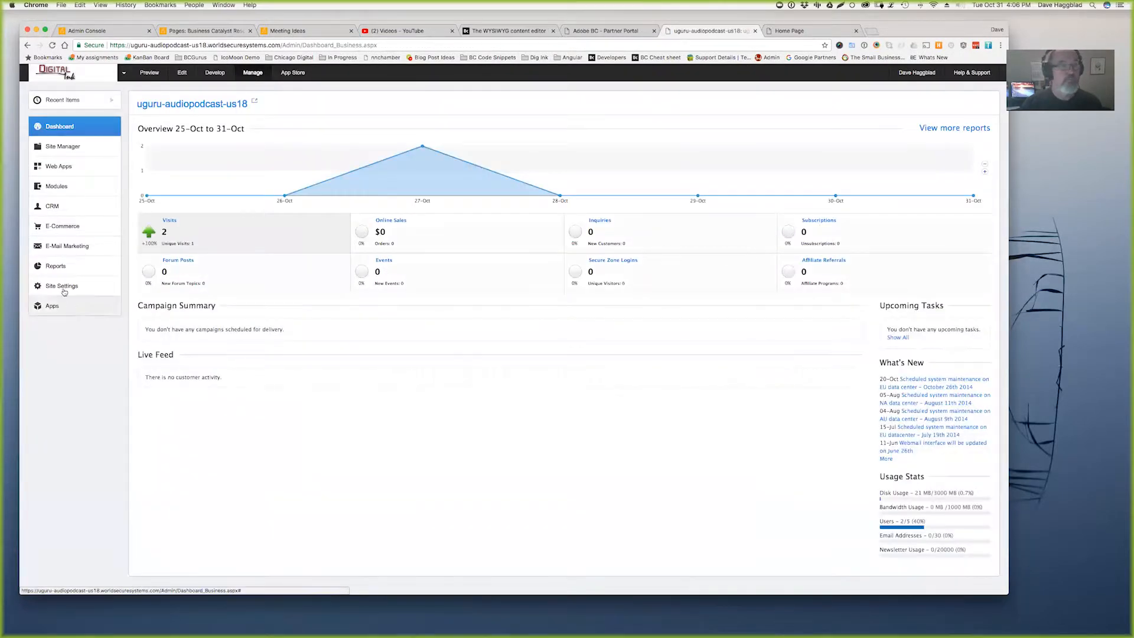
{"action": "left_click", "coordinate": [62, 286]}
{"action": "left_click", "coordinate": [68, 471]}
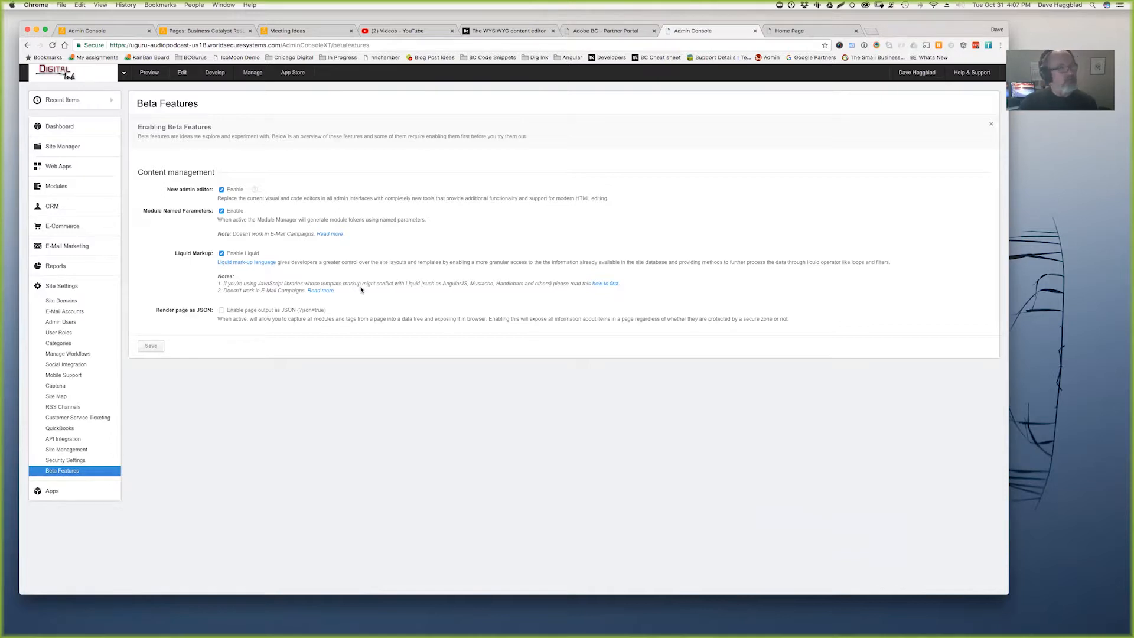
- Open the About page from Site Manager > Pages and show its paragraph format choices
{"action": "left_click", "coordinate": [62, 146]}
{"action": "left_click", "coordinate": [53, 161]}
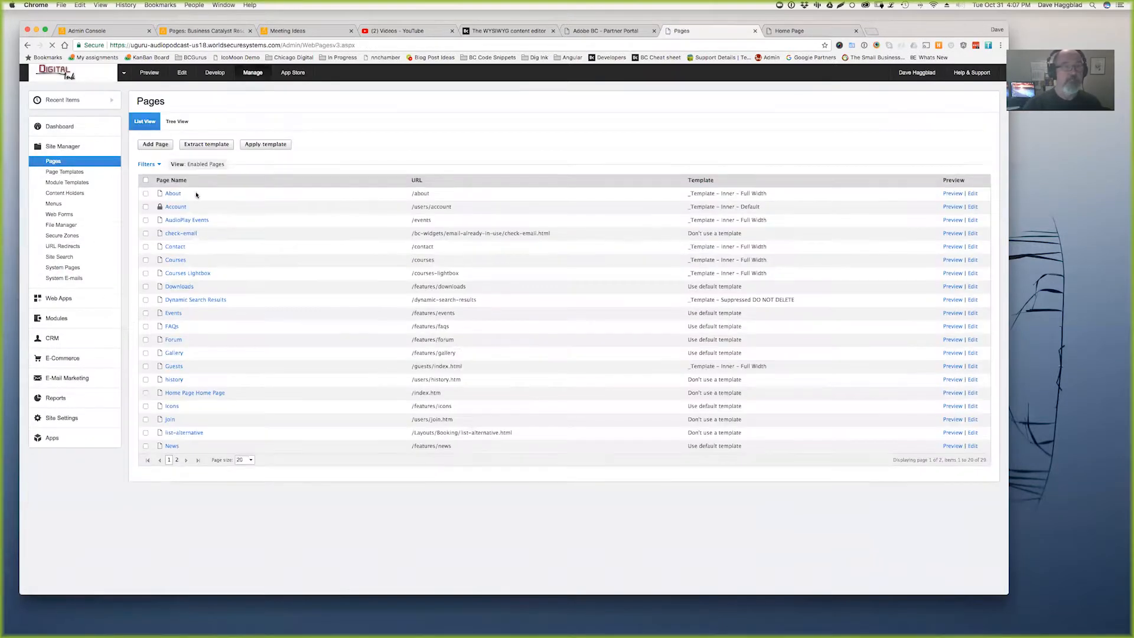
{"action": "left_click", "coordinate": [173, 193]}
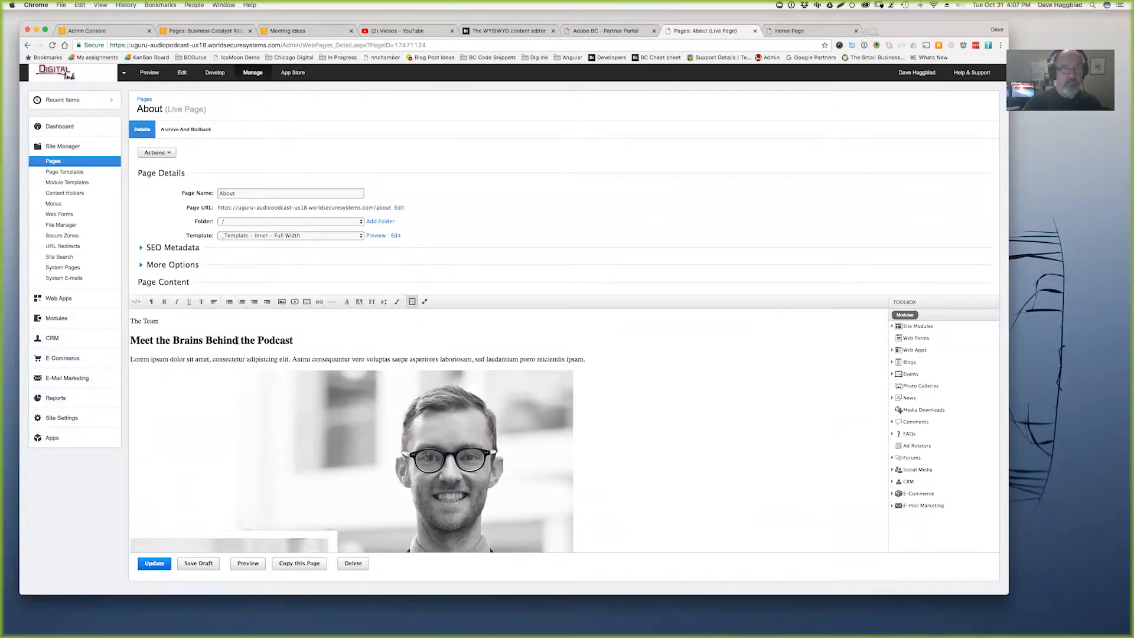
{"action": "left_click", "coordinate": [151, 302]}
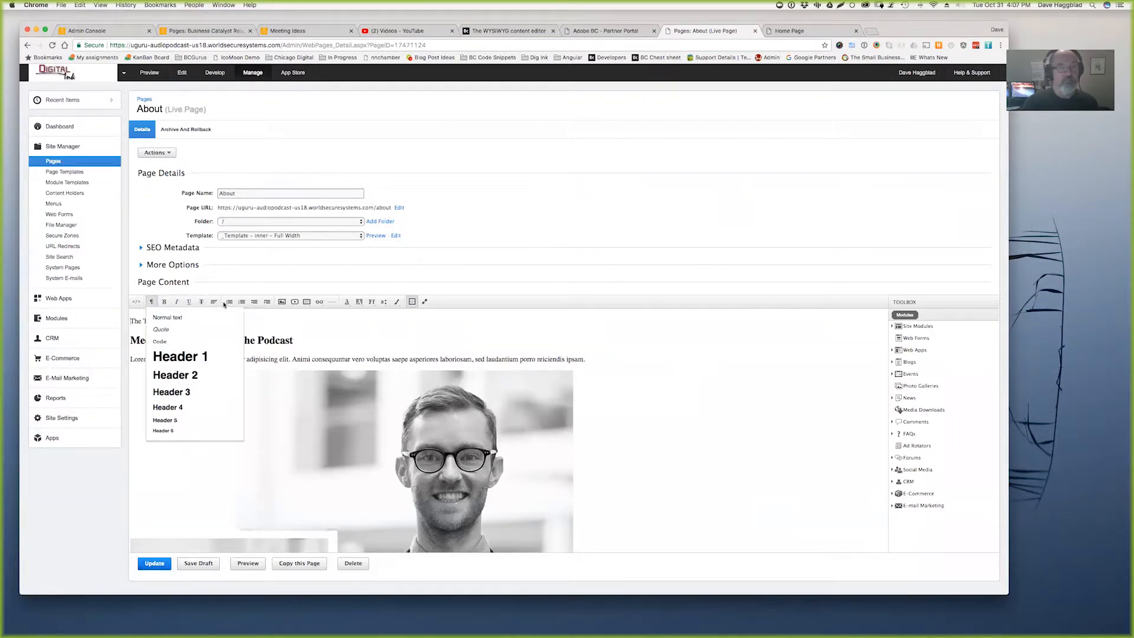
- Review the editor's alignment, text colour, background colour, font, size, class and table-border options
{"action": "left_click", "coordinate": [214, 303]}
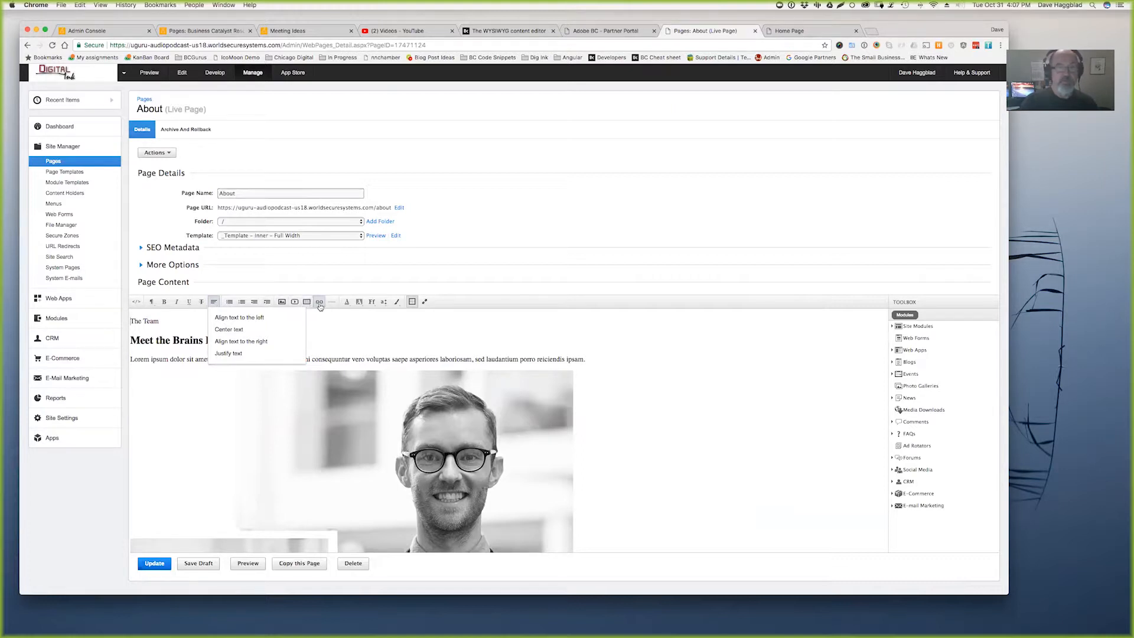
{"action": "left_click", "coordinate": [348, 304]}
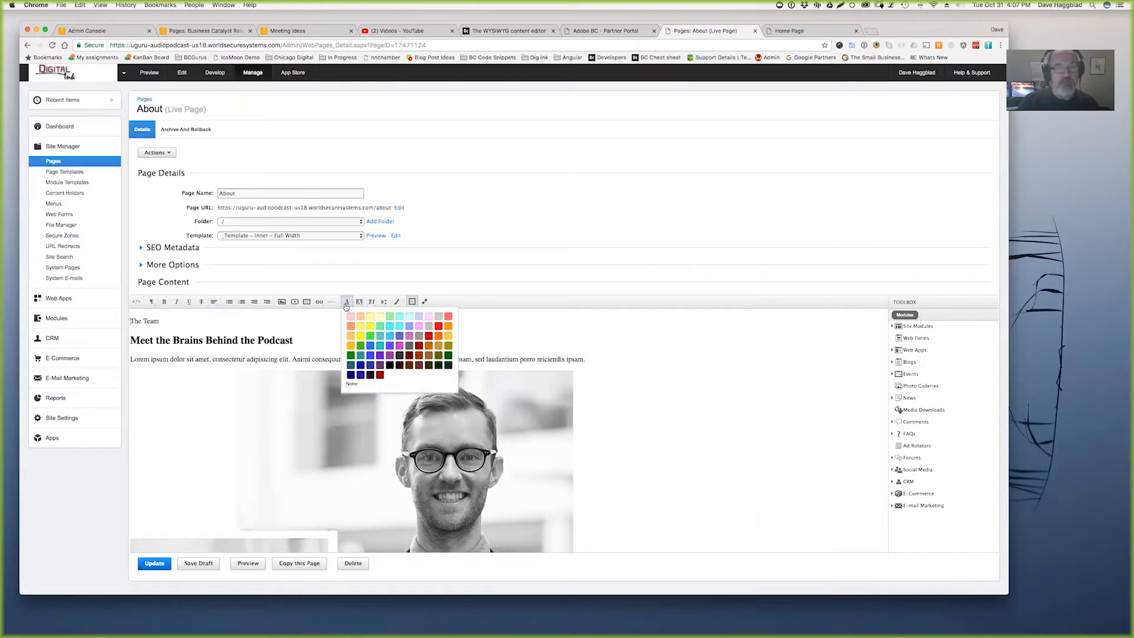
{"action": "left_click", "coordinate": [360, 303]}
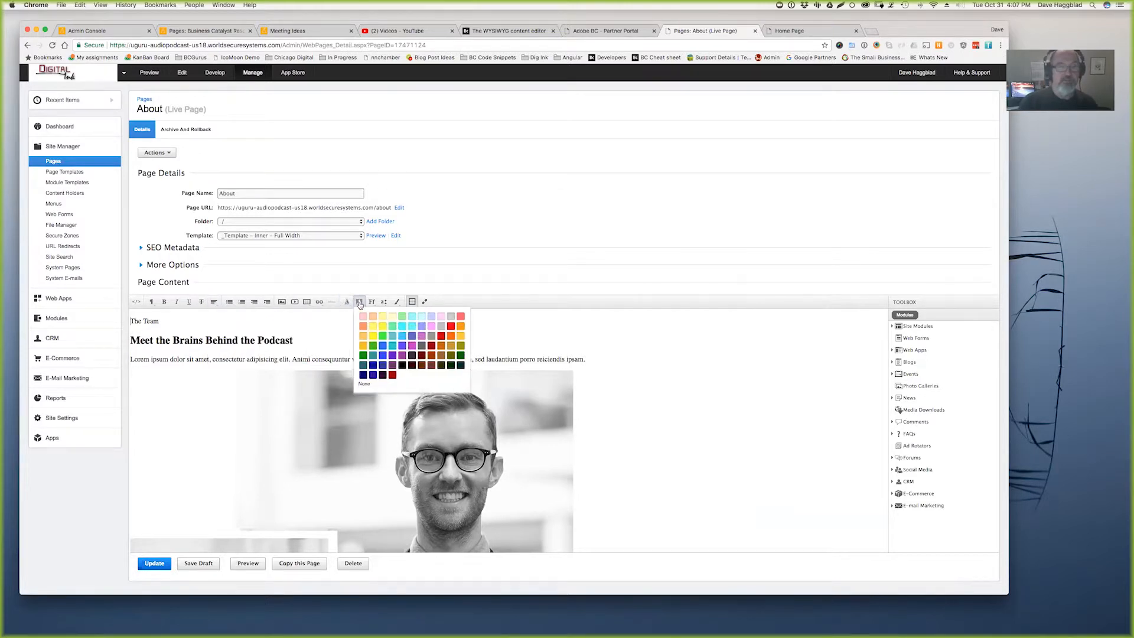
{"action": "left_click", "coordinate": [372, 303]}
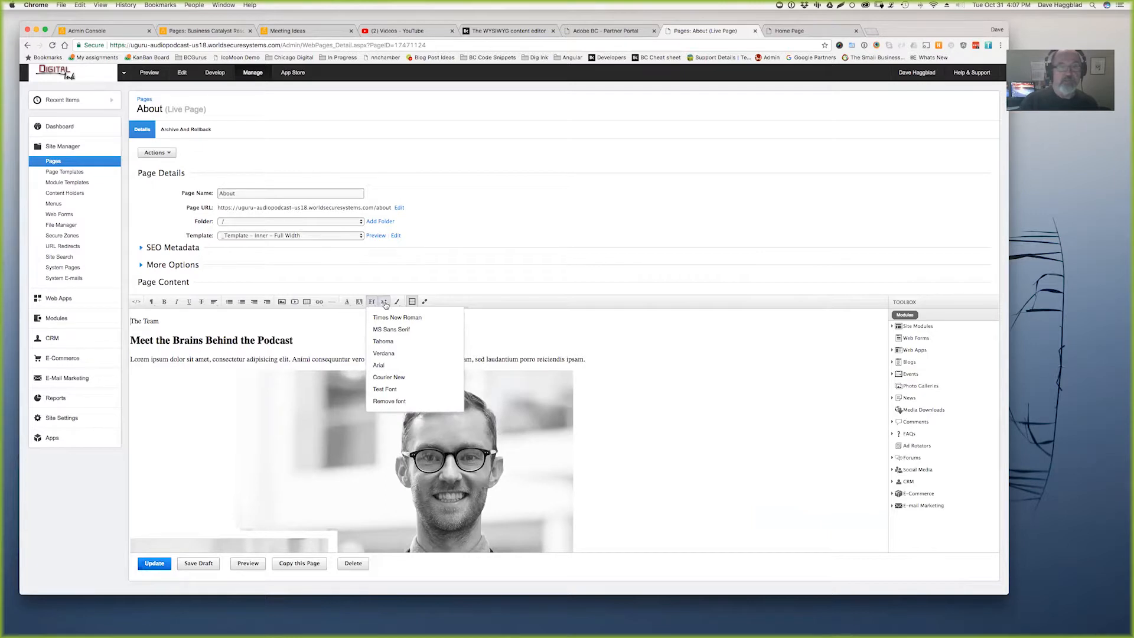
{"action": "left_click", "coordinate": [385, 303]}
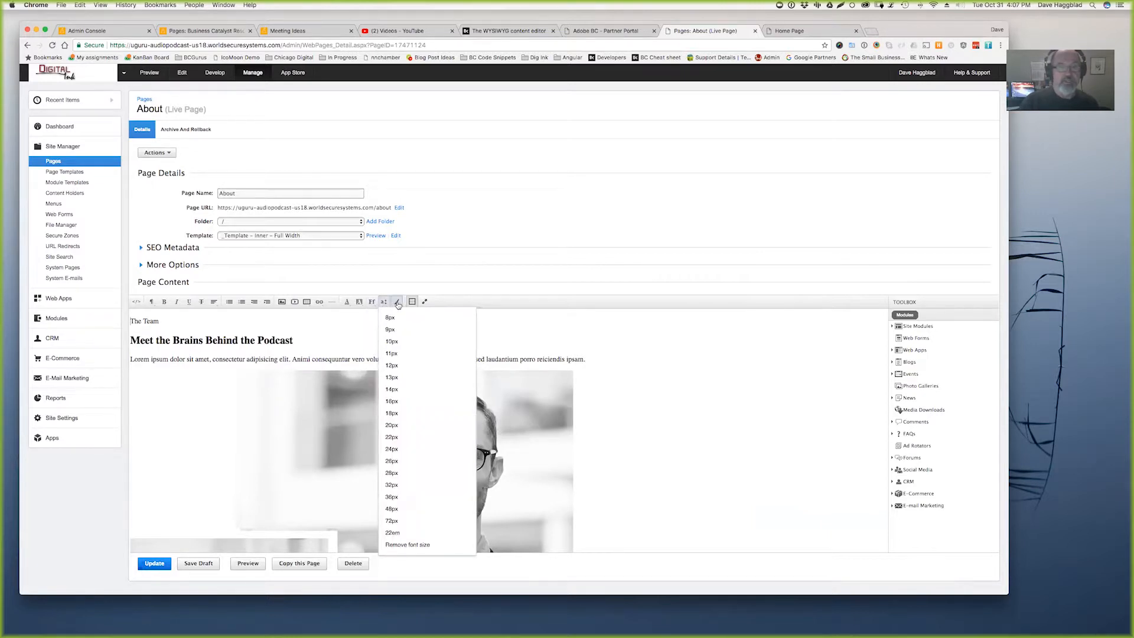
{"action": "left_click", "coordinate": [397, 302]}
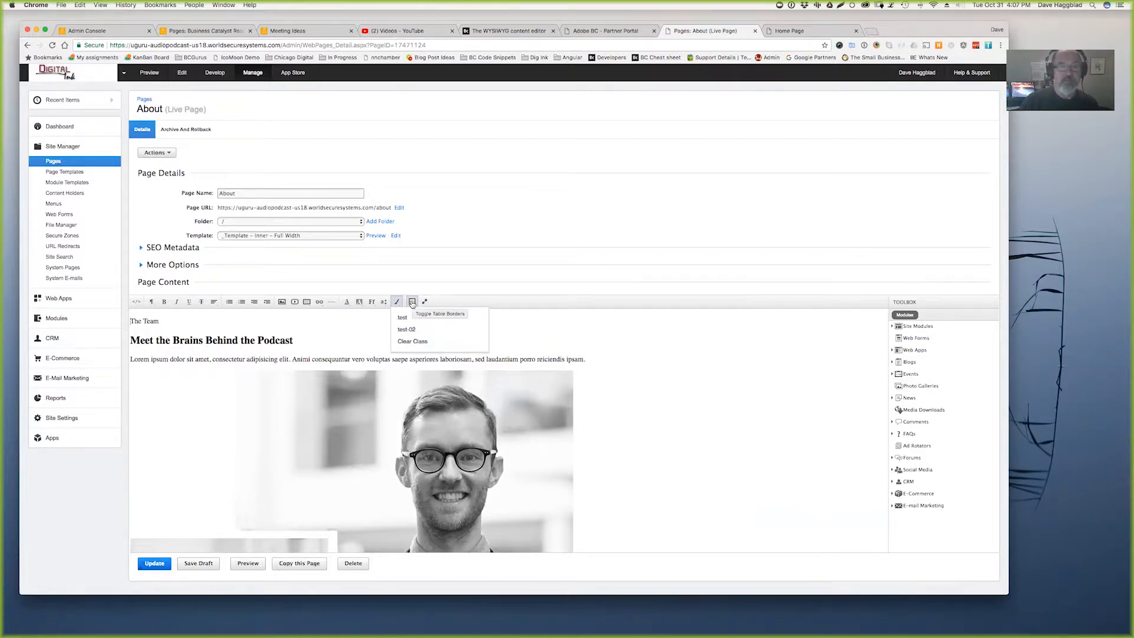
{"action": "left_click", "coordinate": [412, 302]}
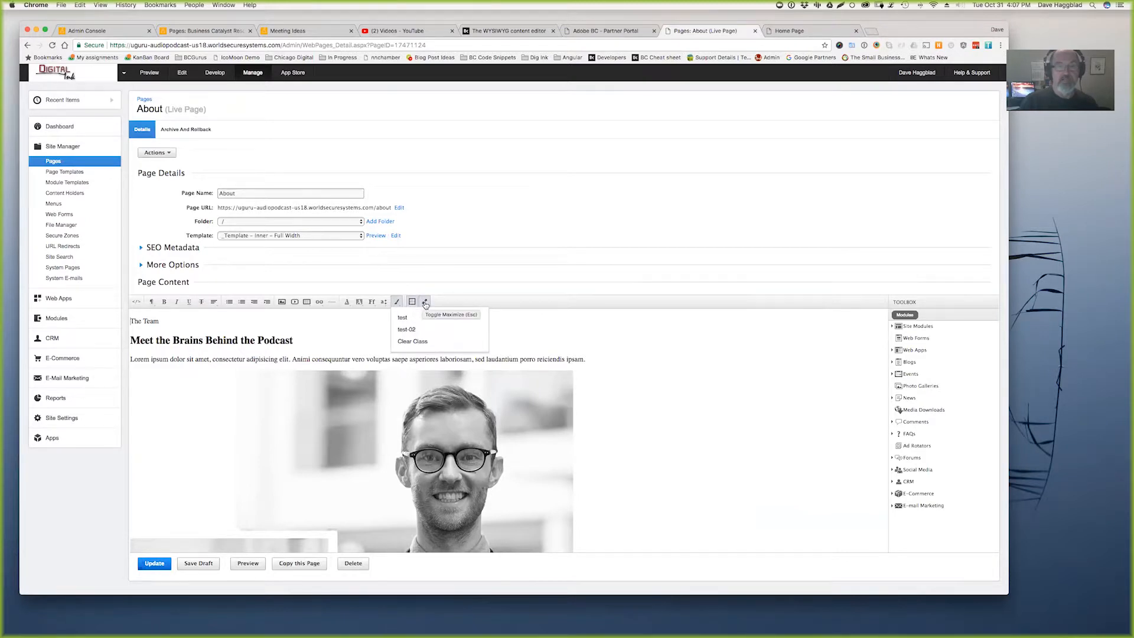
- Maximize and restore the About page editor twice, then view the Partner Portal's Online Editor Settings
{"action": "left_click", "coordinate": [425, 302]}
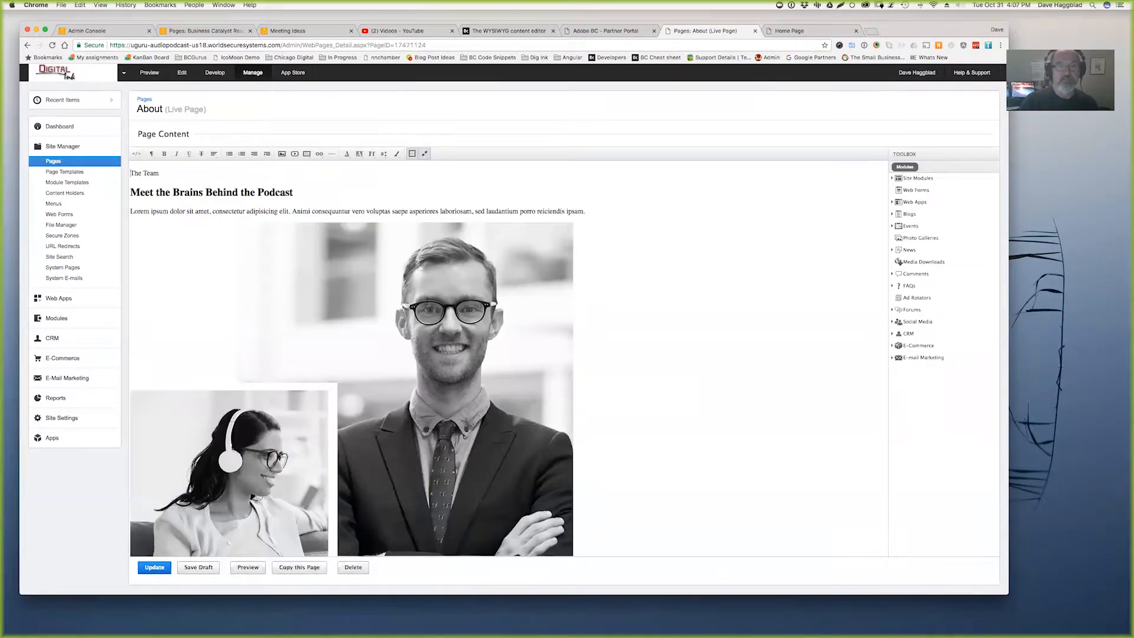
{"action": "left_click", "coordinate": [424, 154]}
{"action": "left_click", "coordinate": [426, 302]}
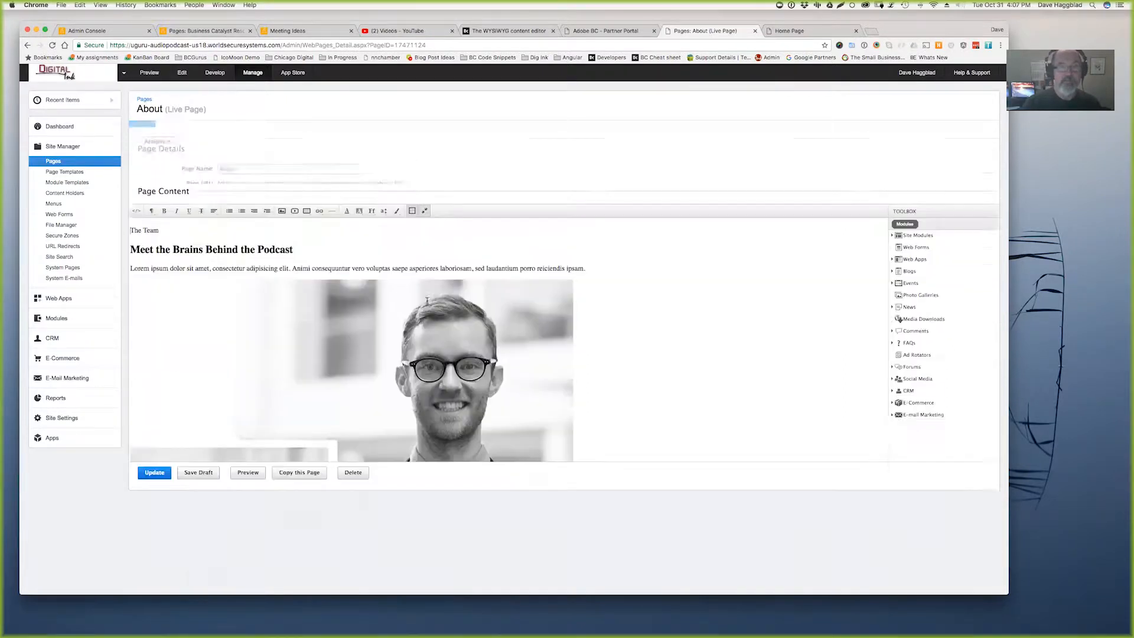
{"action": "left_click", "coordinate": [424, 154]}
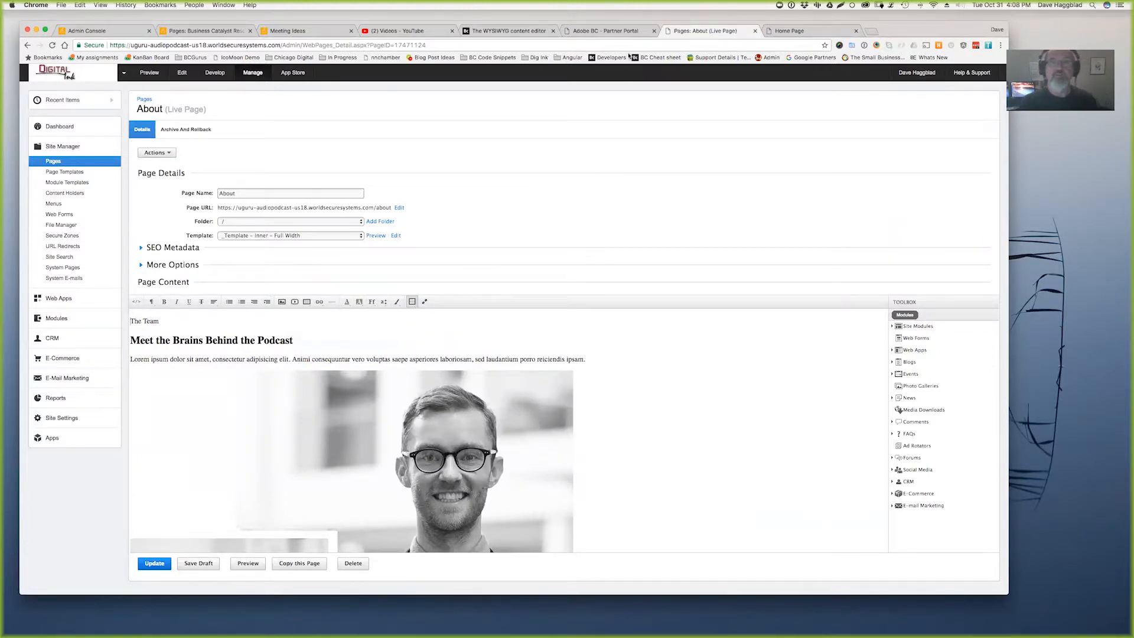
{"action": "left_click", "coordinate": [608, 31]}
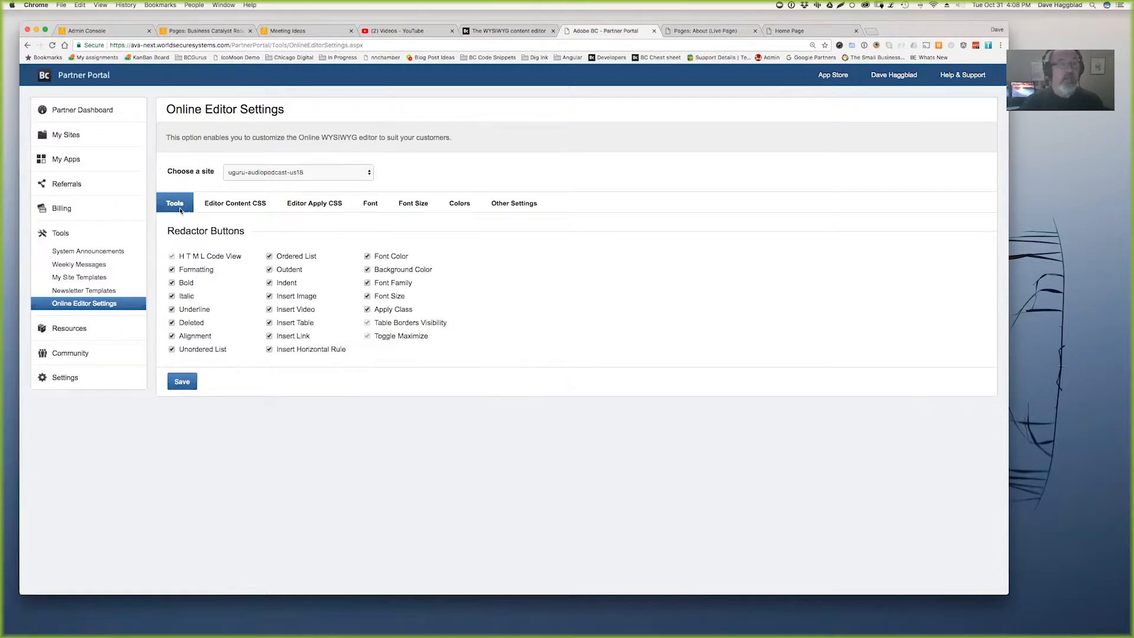
- Save the Redactor button settings, glance at Editor Content CSS, and return to the About editor
{"action": "left_click_drag", "start_coordinate": [168, 231], "coordinate": [256, 231]}
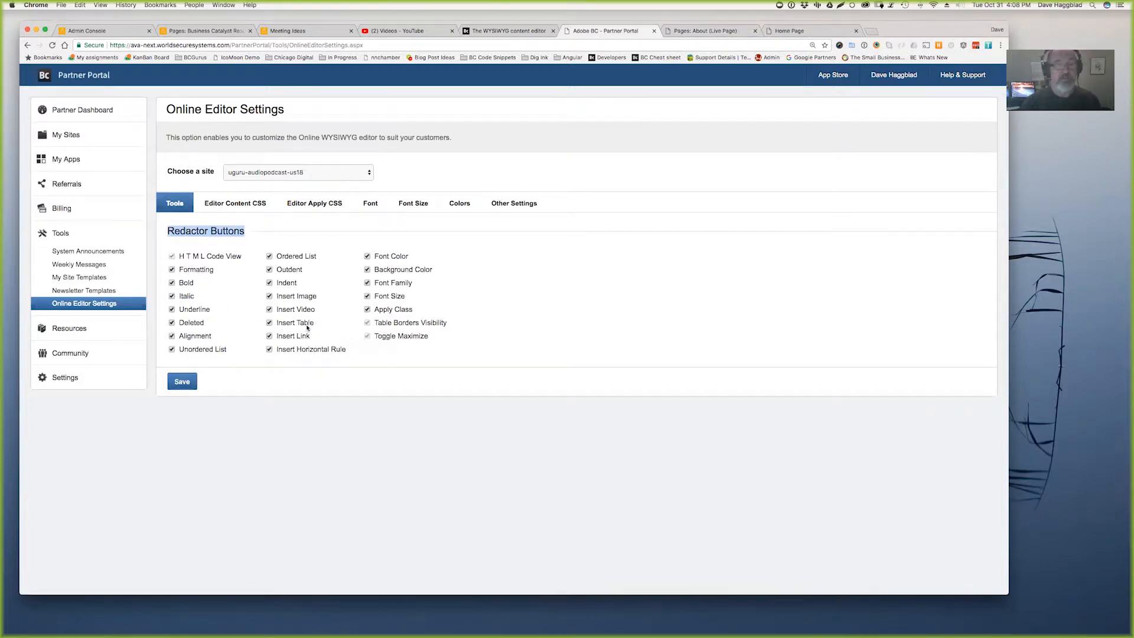
{"action": "left_click", "coordinate": [189, 387]}
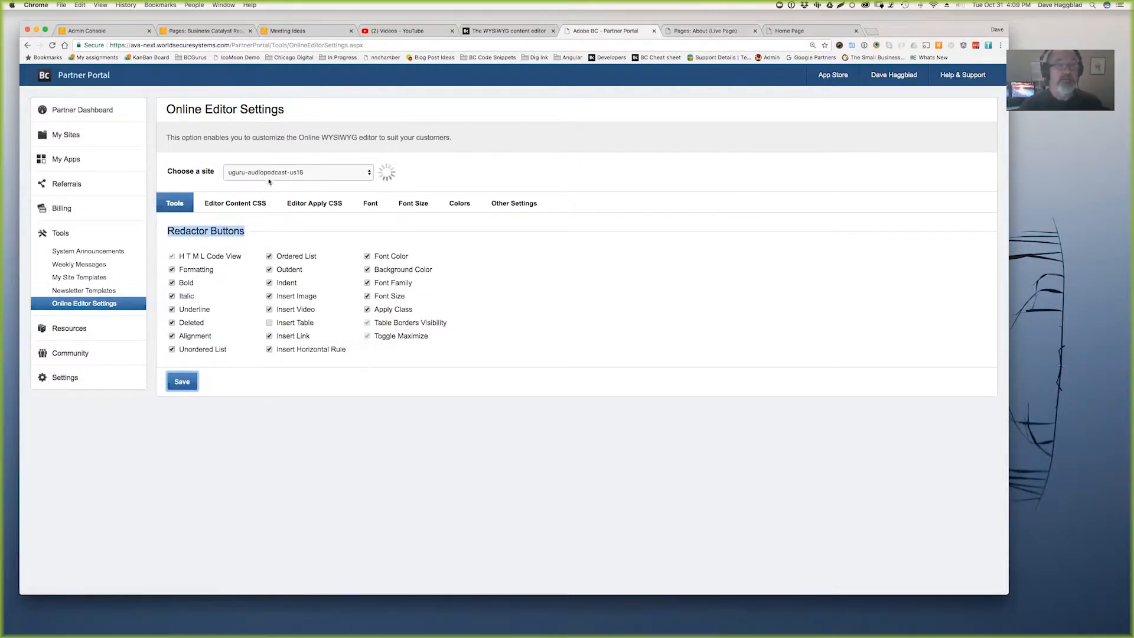
{"action": "left_click", "coordinate": [232, 203]}
{"action": "left_click", "coordinate": [180, 207]}
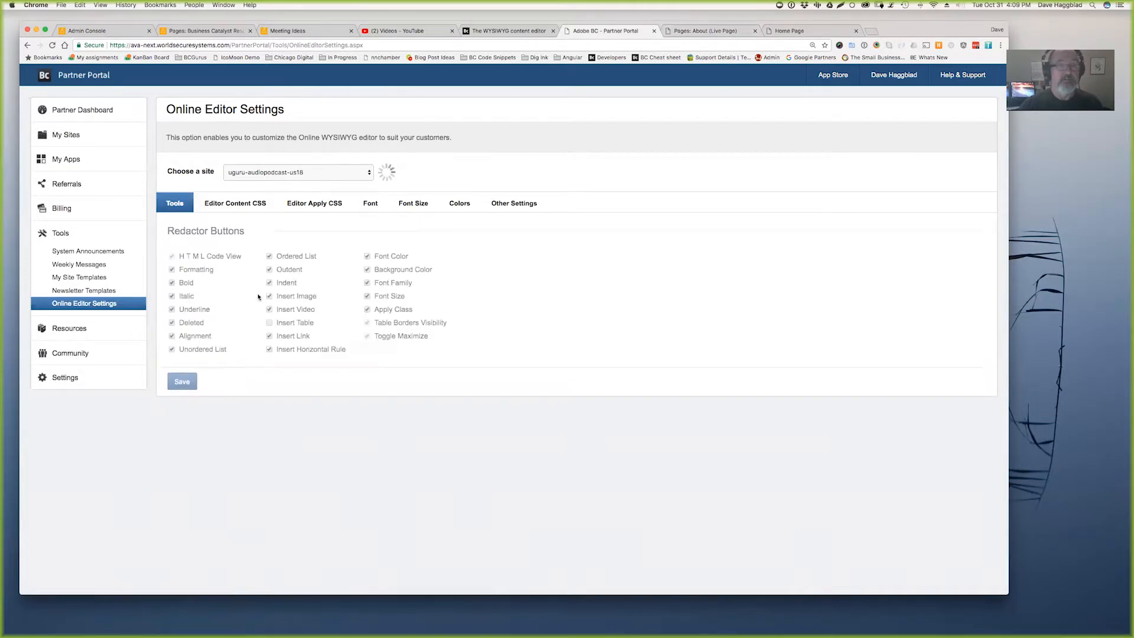
{"action": "left_click", "coordinate": [709, 32]}
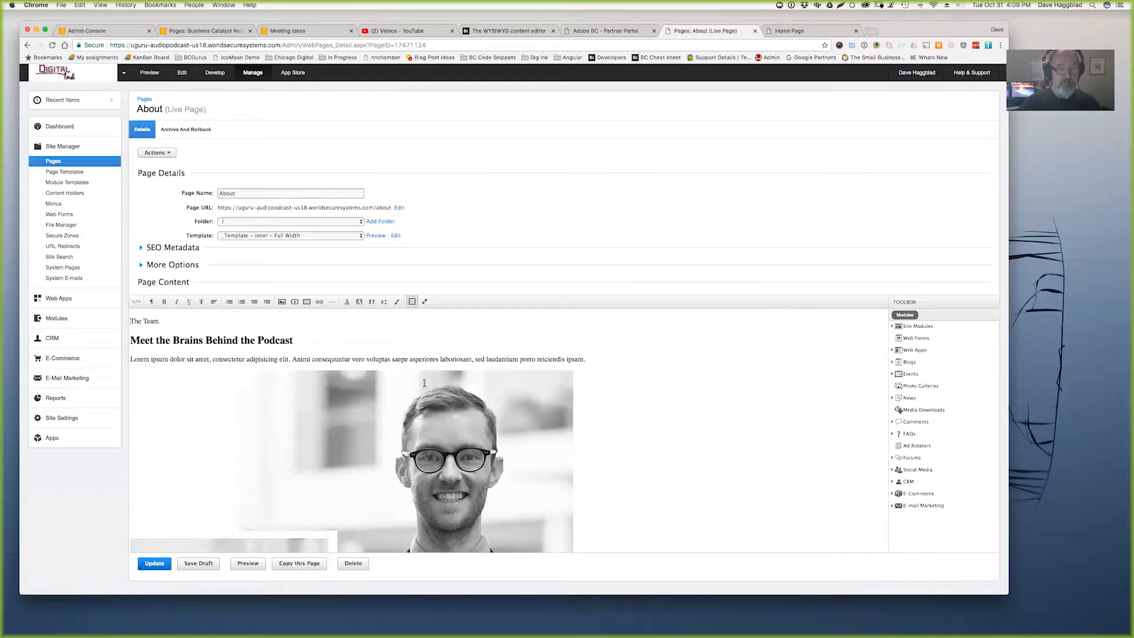
- Update the About page, then head to the Partner Portal's online editor settings
{"action": "left_click", "coordinate": [155, 563]}
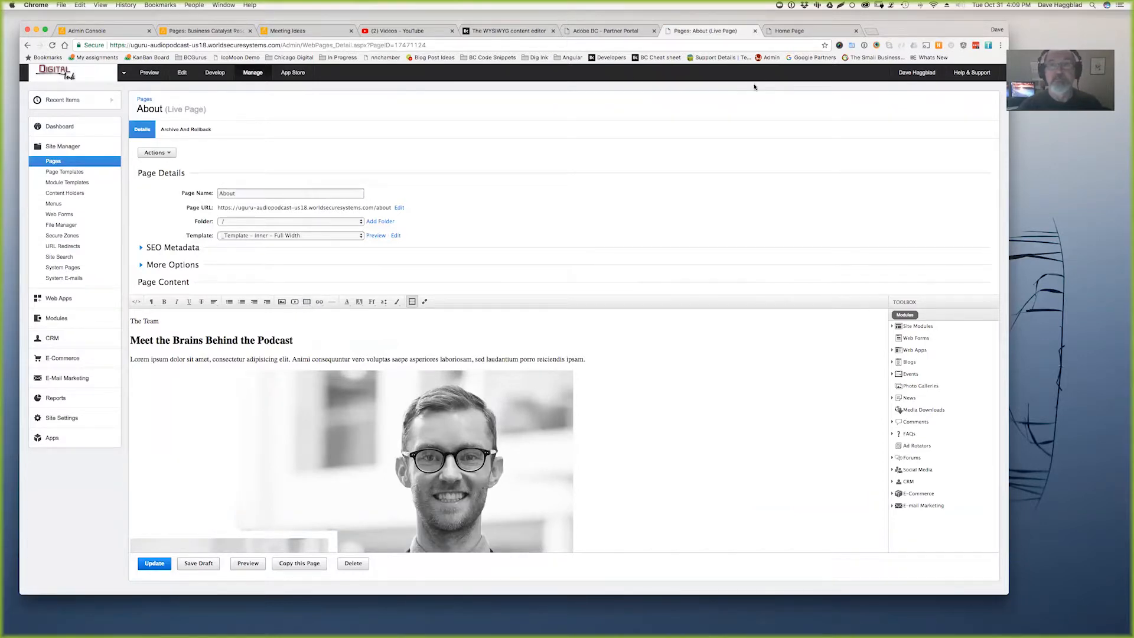
{"action": "left_click_drag", "start_coordinate": [894, 32], "coordinate": [887, 48]}
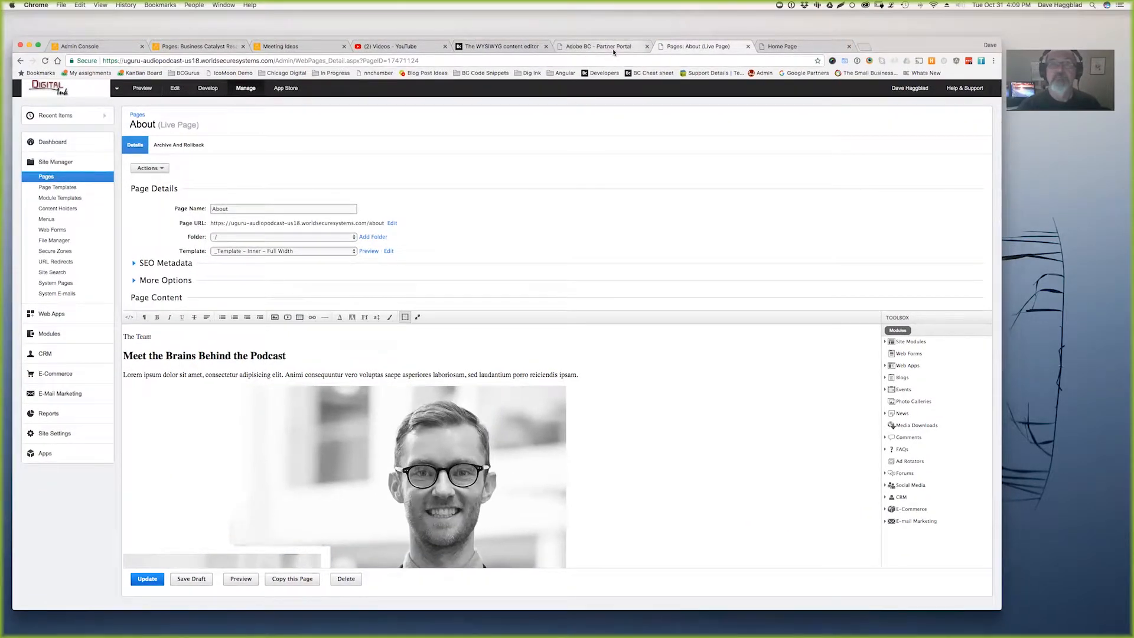
{"action": "left_click", "coordinate": [612, 49]}
{"action": "left_click", "coordinate": [88, 321]}
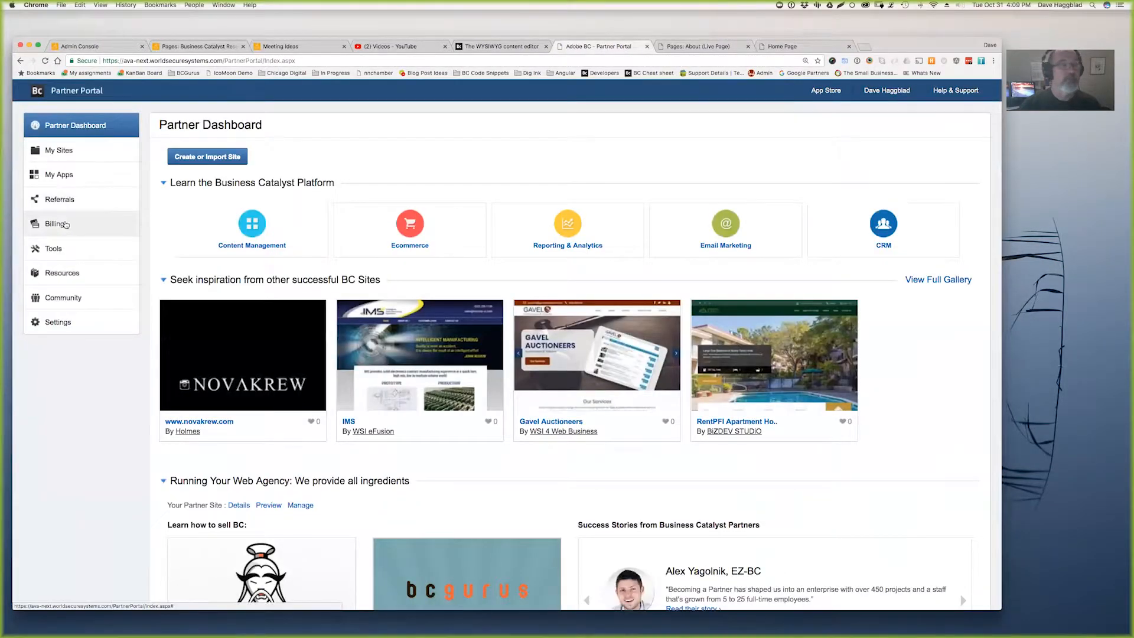
- Turn off Insert Table for uguru-audiopodcast-us18 in Online Editor Settings and save it
{"action": "left_click", "coordinate": [59, 200]}
{"action": "left_click", "coordinate": [53, 249]}
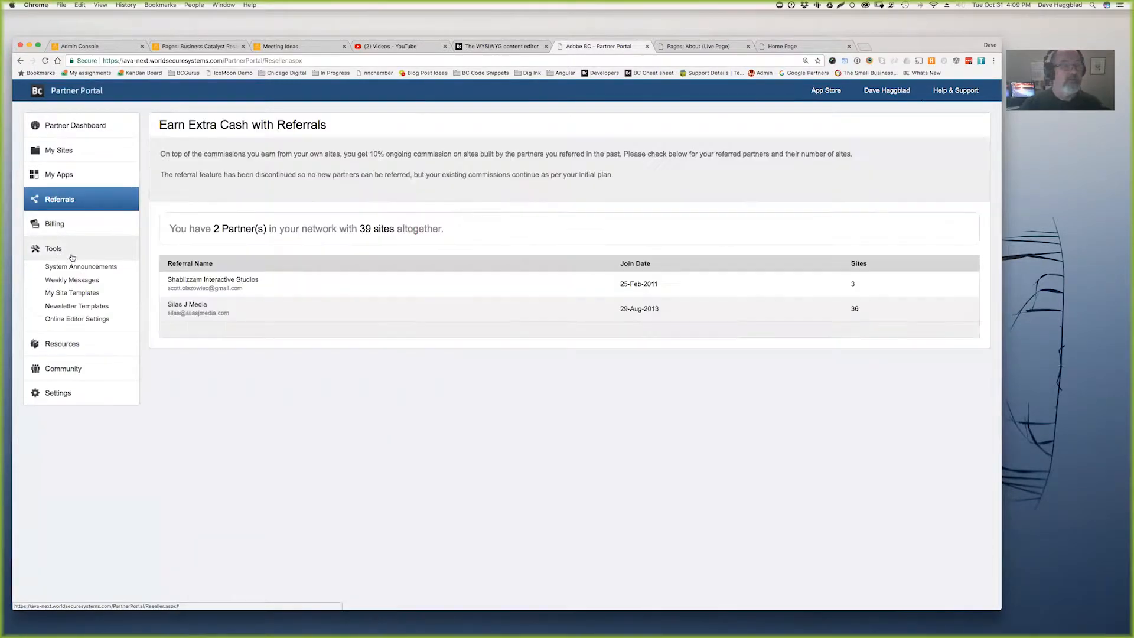
{"action": "left_click", "coordinate": [82, 320]}
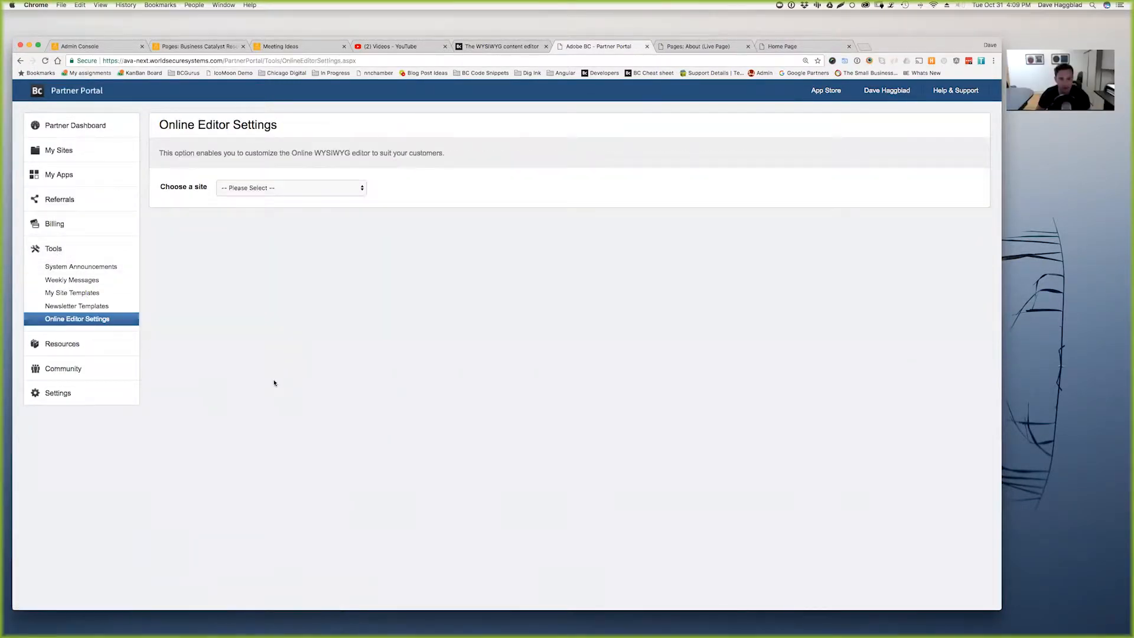
{"action": "left_click", "coordinate": [346, 190]}
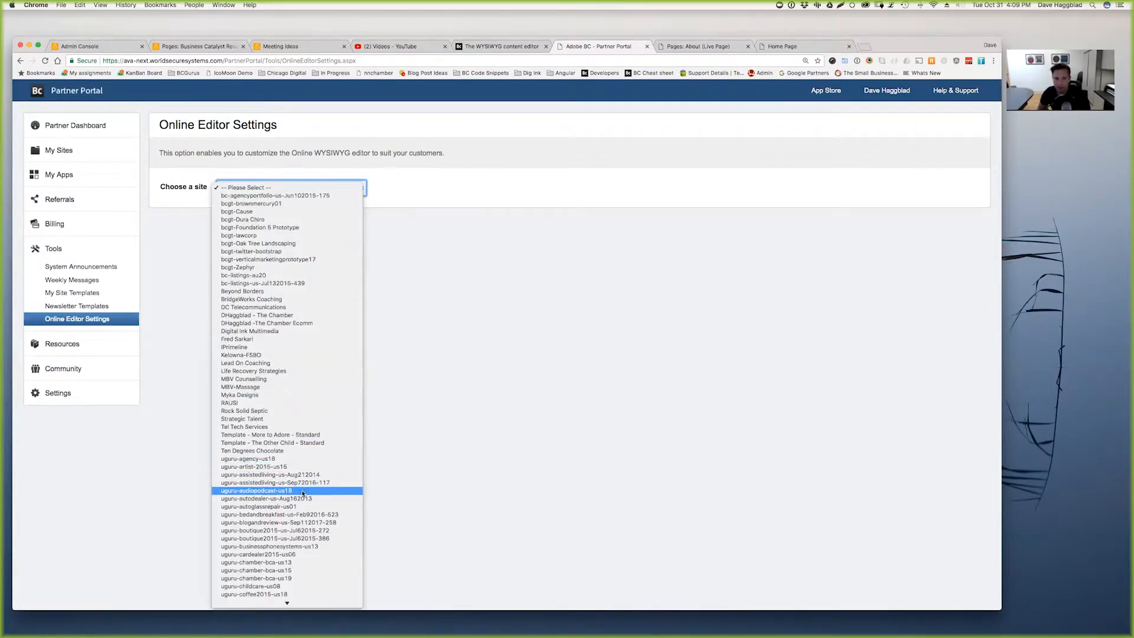
{"action": "key", "text": "Escape"}
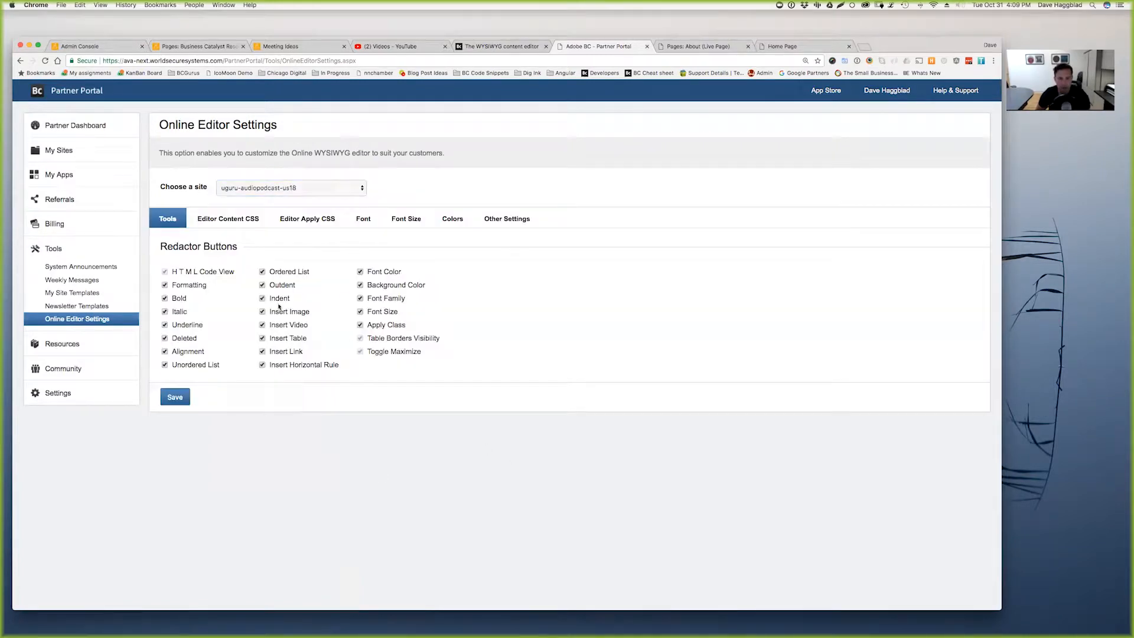
{"action": "left_click", "coordinate": [175, 398]}
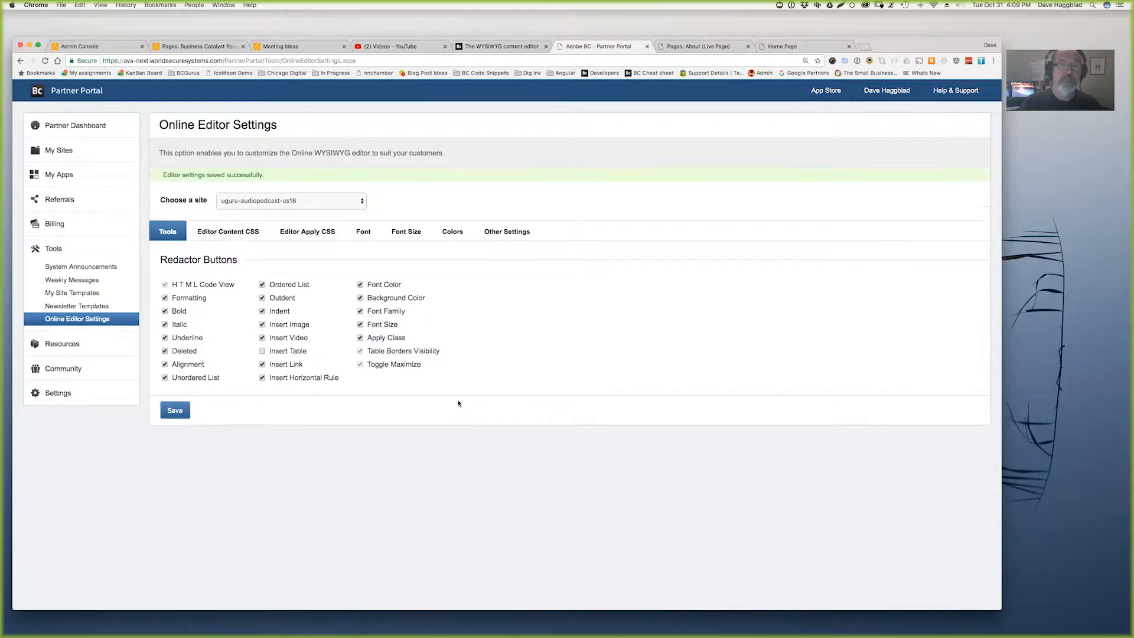
- Reload the About page editor and sign back in with the saved login
{"action": "left_click", "coordinate": [693, 47]}
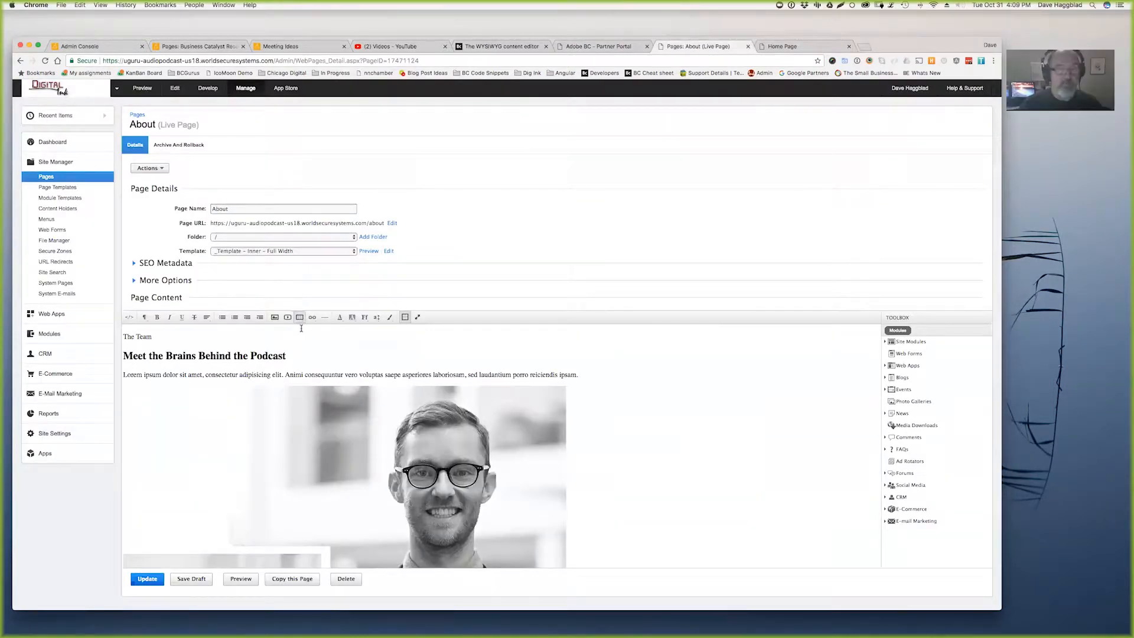
{"action": "key", "text": "super+r"}
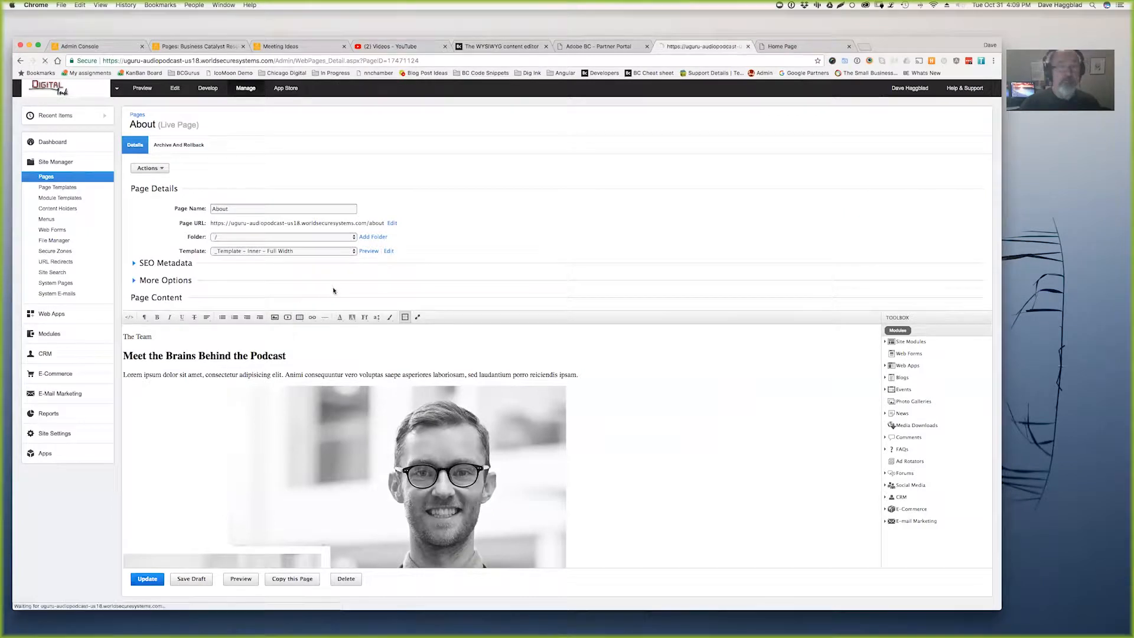
{"action": "key", "text": "Down"}
{"action": "key", "text": "Tab"}
{"action": "key", "text": "Return"}
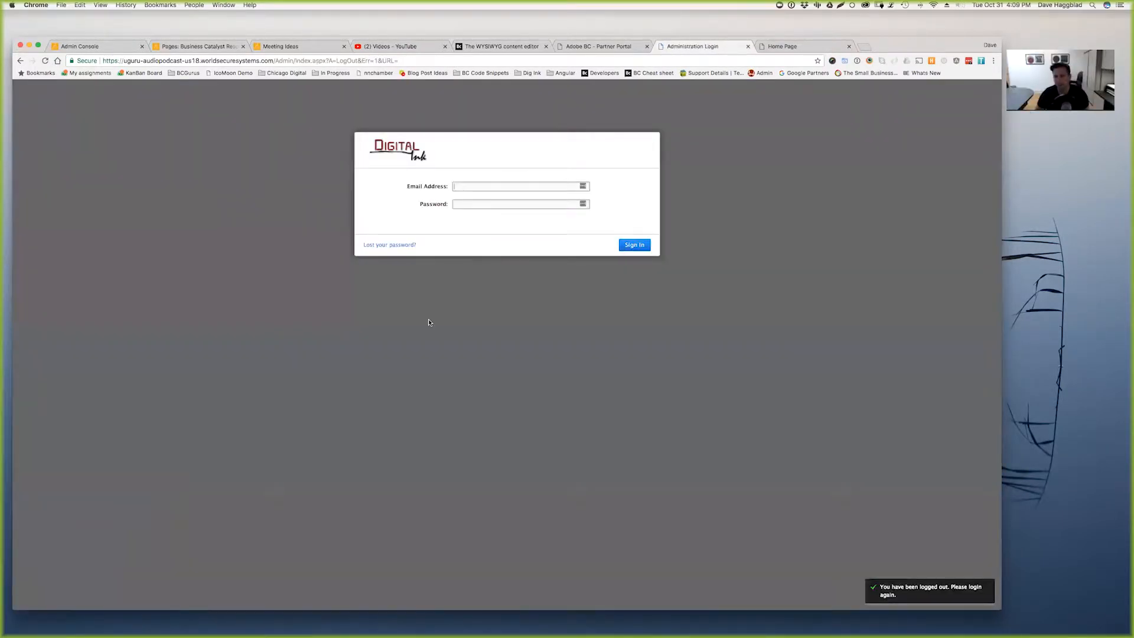
{"action": "left_click", "coordinate": [450, 214]}
{"action": "type", "text": "h"}
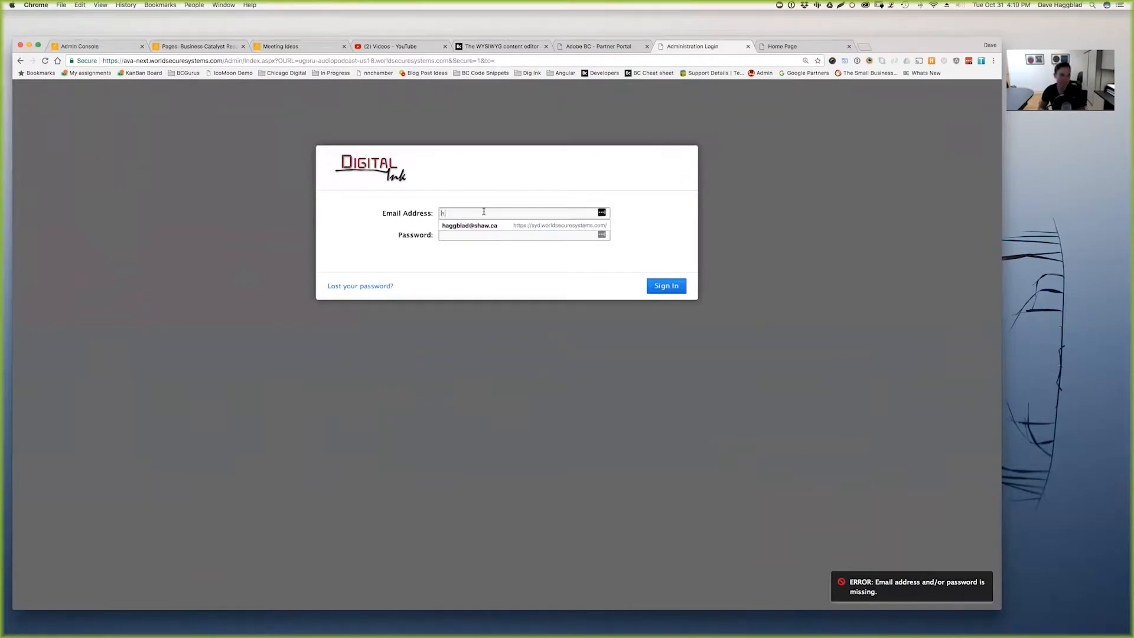
{"action": "left_click", "coordinate": [469, 226]}
{"action": "key", "text": "Return"}
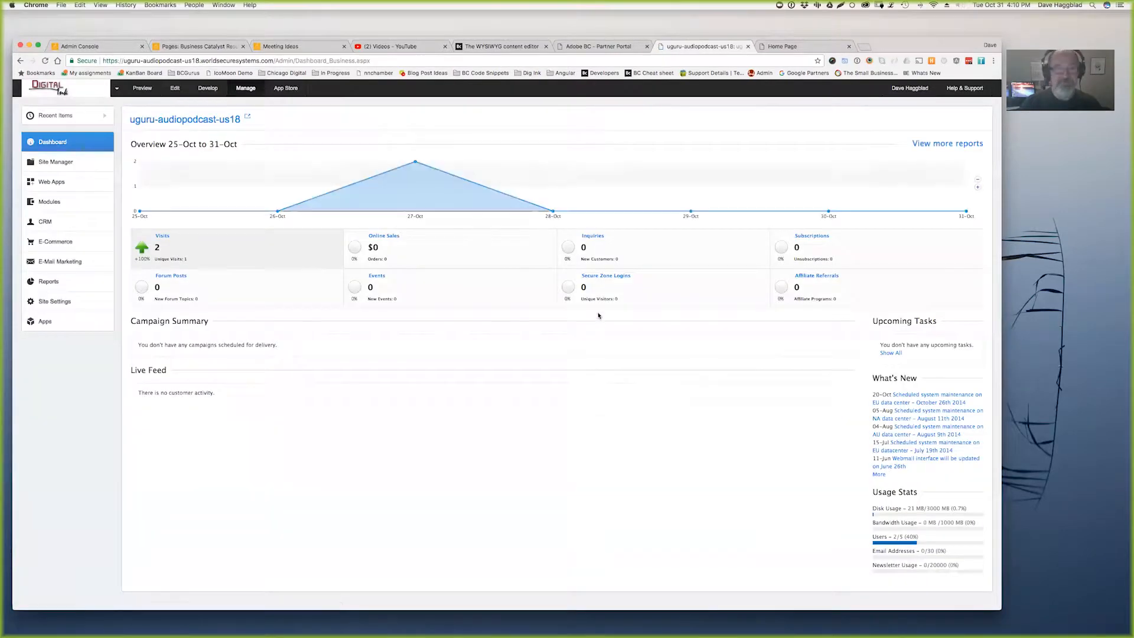
- Reopen the About page from Pages, then return to the Partner Portal's editor settings
{"action": "left_click", "coordinate": [67, 162]}
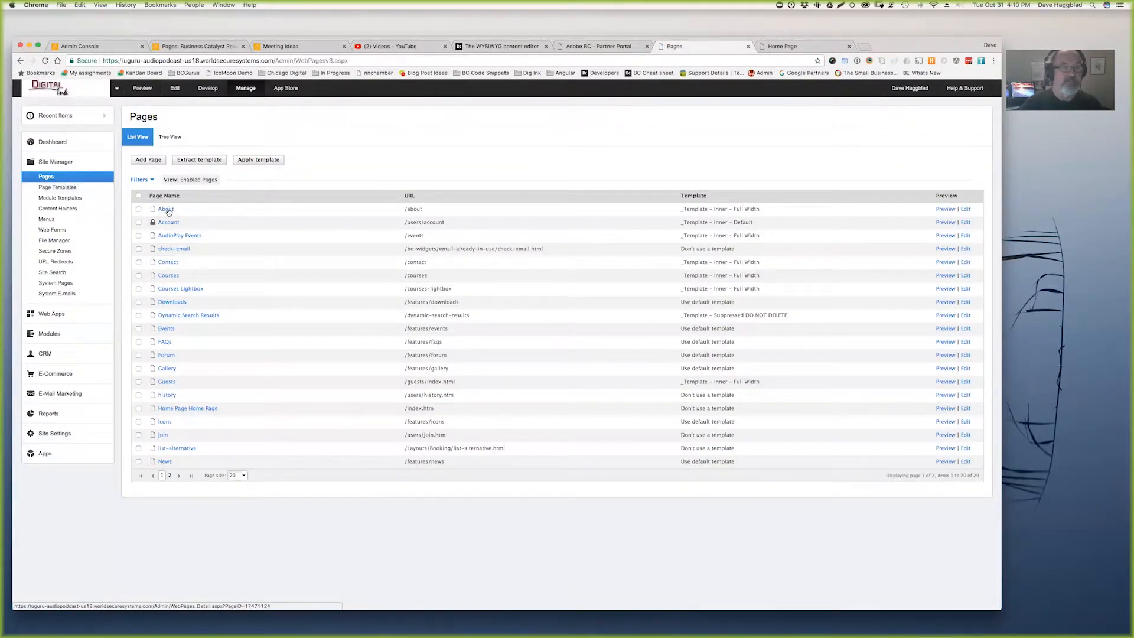
{"action": "left_click", "coordinate": [167, 210]}
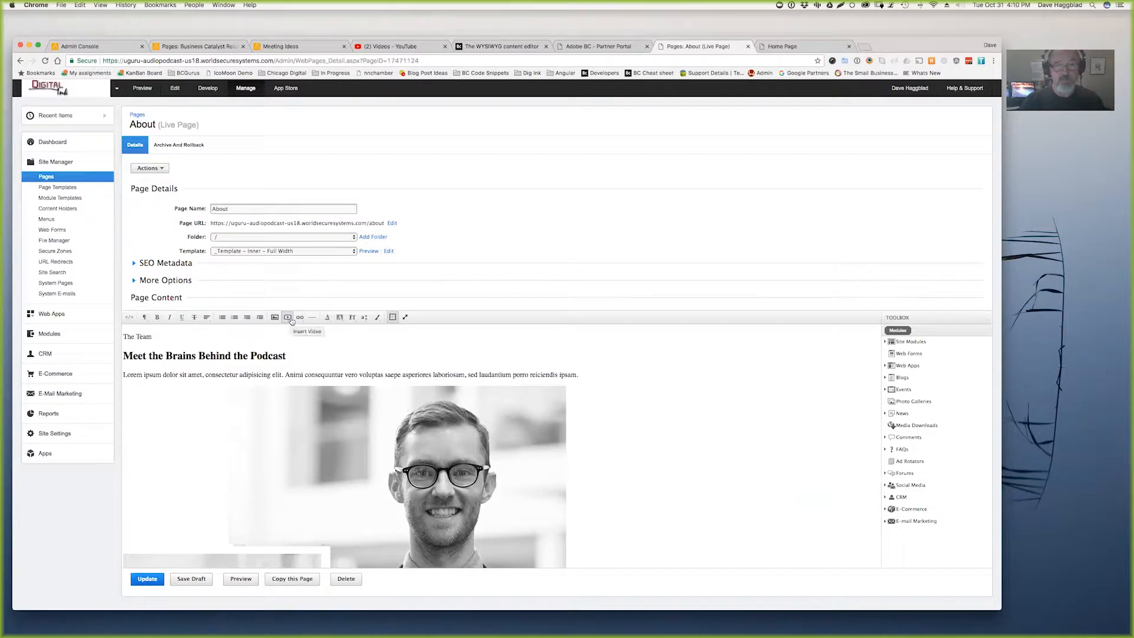
{"action": "left_click", "coordinate": [606, 48]}
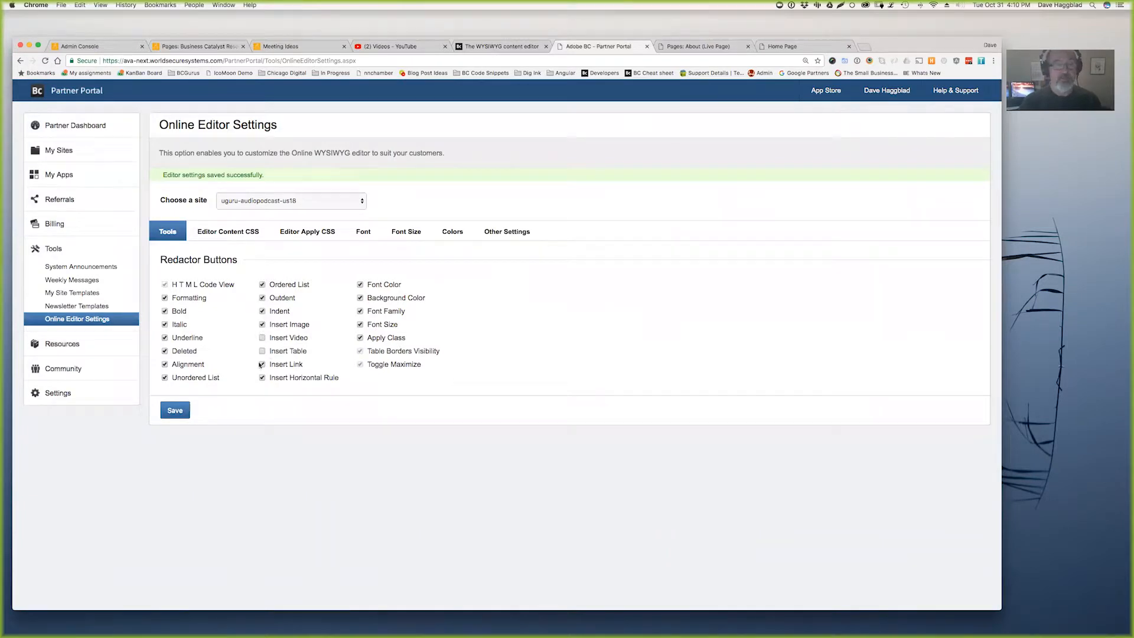
- Save the editor settings with Insert Video off, then check the About page editor
{"action": "left_click", "coordinate": [184, 409]}
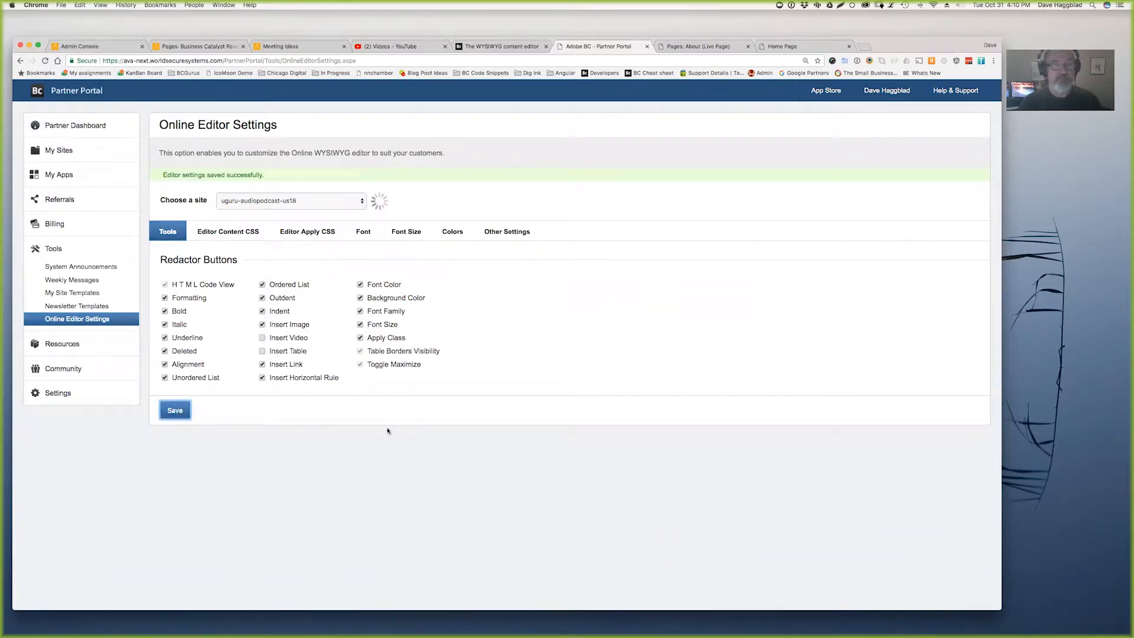
{"action": "left_click", "coordinate": [239, 233]}
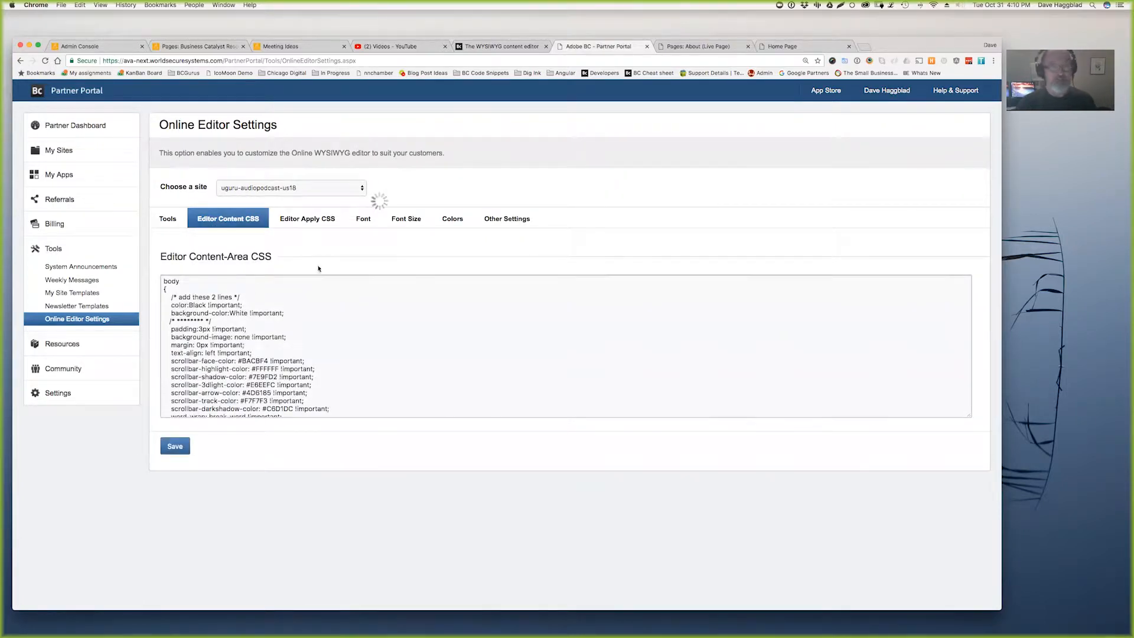
{"action": "scroll", "coordinate": [226, 322], "scroll_direction": "down", "scroll_amount": 1}
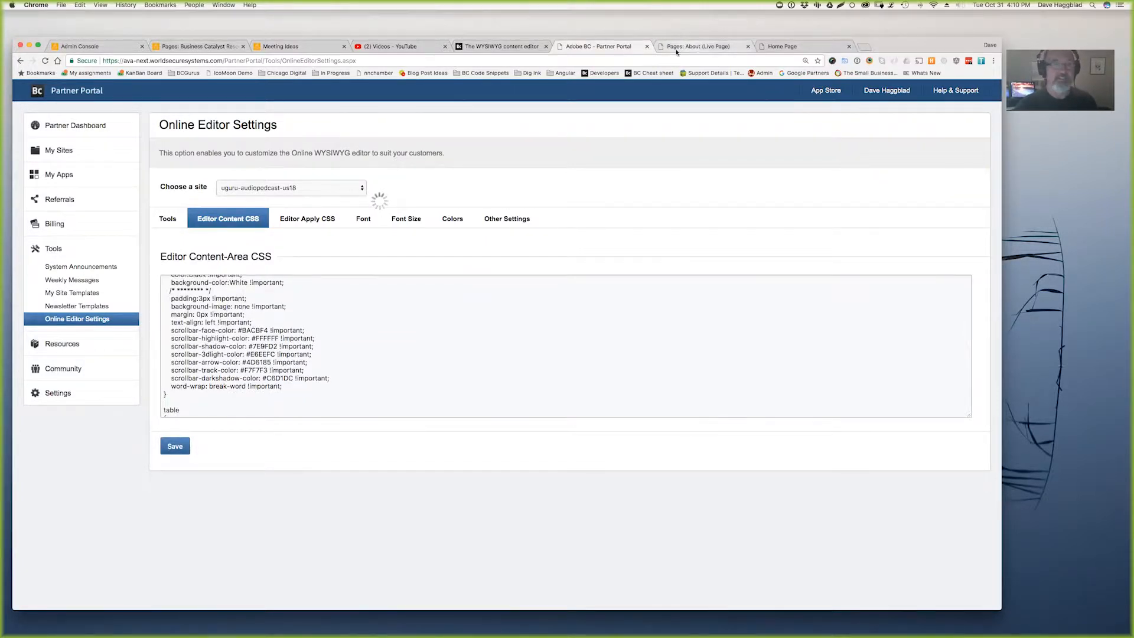
{"action": "left_click", "coordinate": [693, 46]}
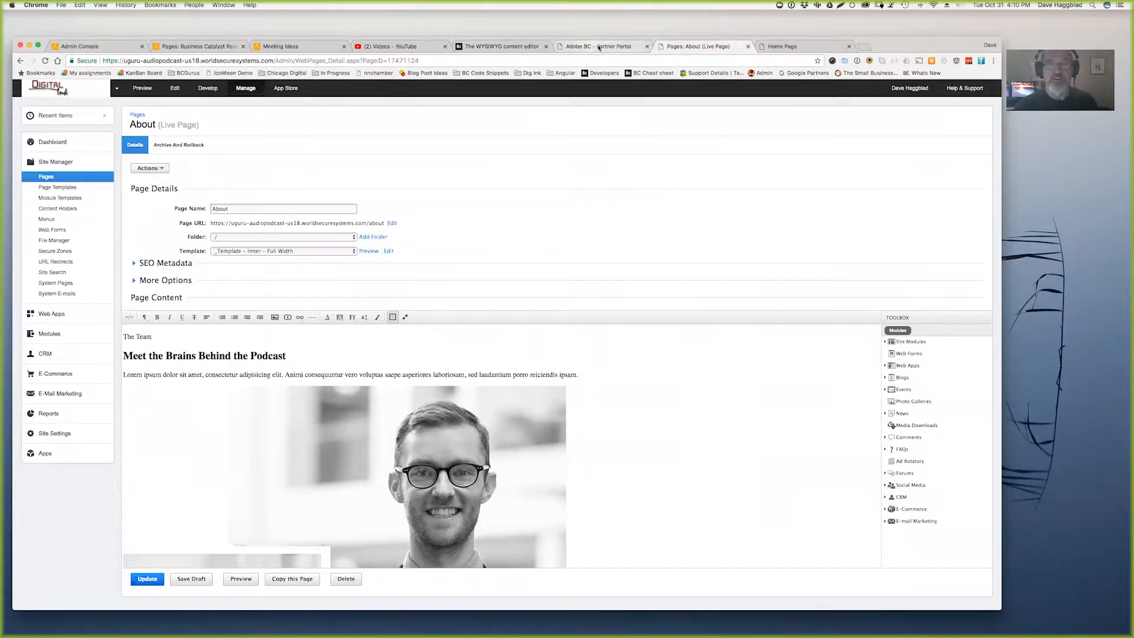
{"action": "left_click", "coordinate": [595, 46]}
- Review the .RadEWrongWord and .RadEDomMouseOver rules, then show the Editor Apply CSS classes
{"action": "scroll", "coordinate": [280, 392], "scroll_direction": "down", "scroll_amount": 10}
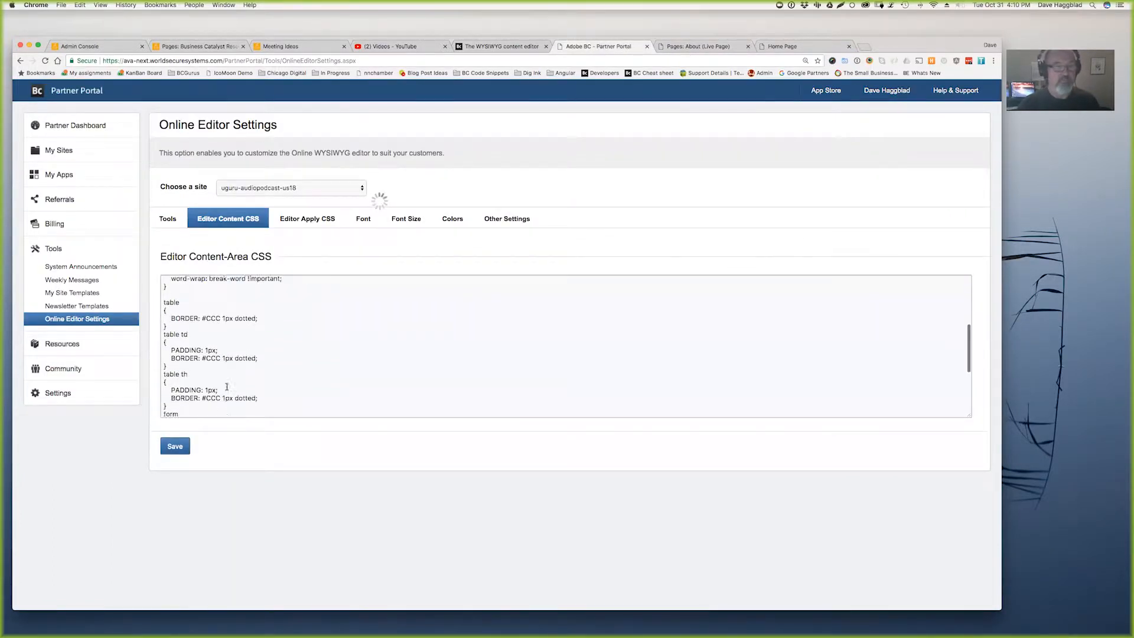
{"action": "scroll", "coordinate": [217, 400], "scroll_direction": "down", "scroll_amount": 2}
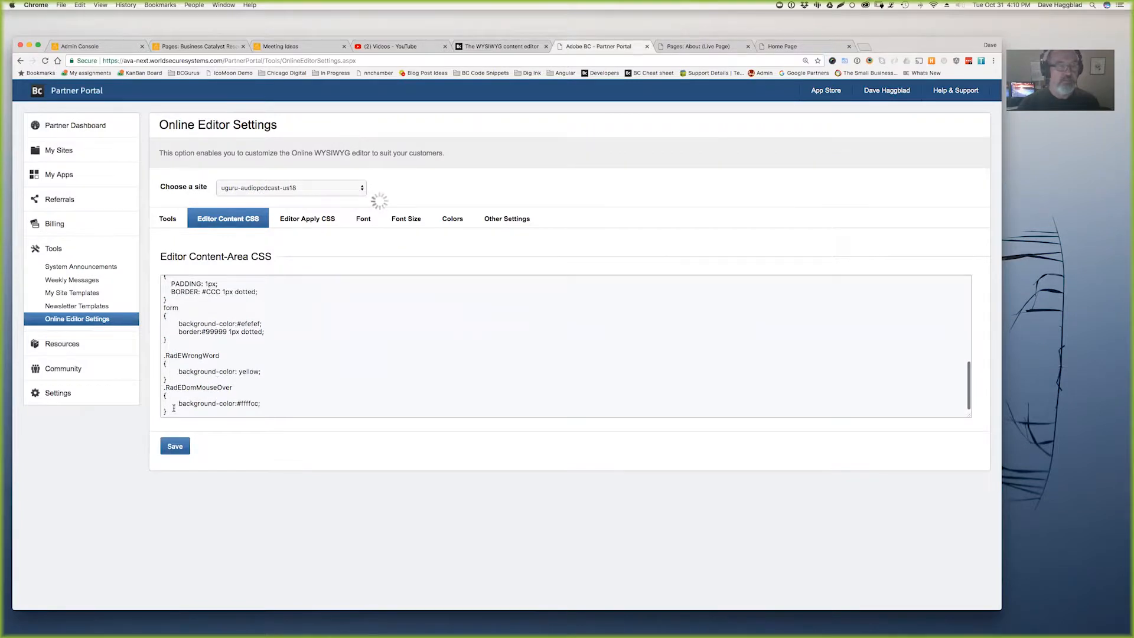
{"action": "left_click_drag", "start_coordinate": [173, 407], "coordinate": [163, 355]}
{"action": "left_click", "coordinate": [237, 373]}
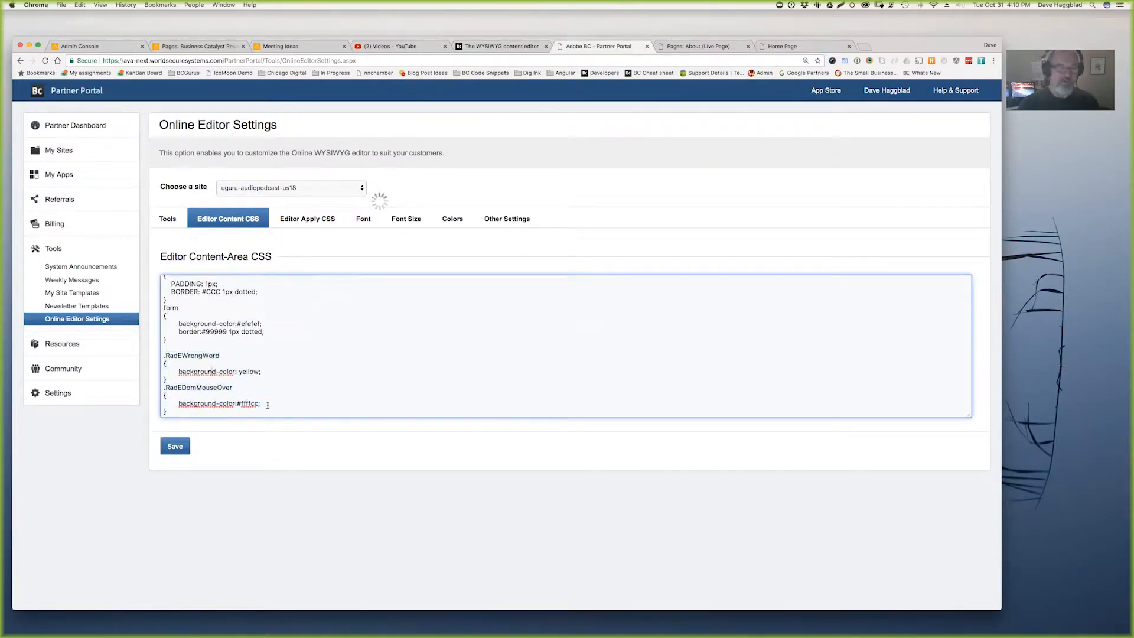
{"action": "scroll", "coordinate": [292, 392], "scroll_direction": "up", "scroll_amount": 15}
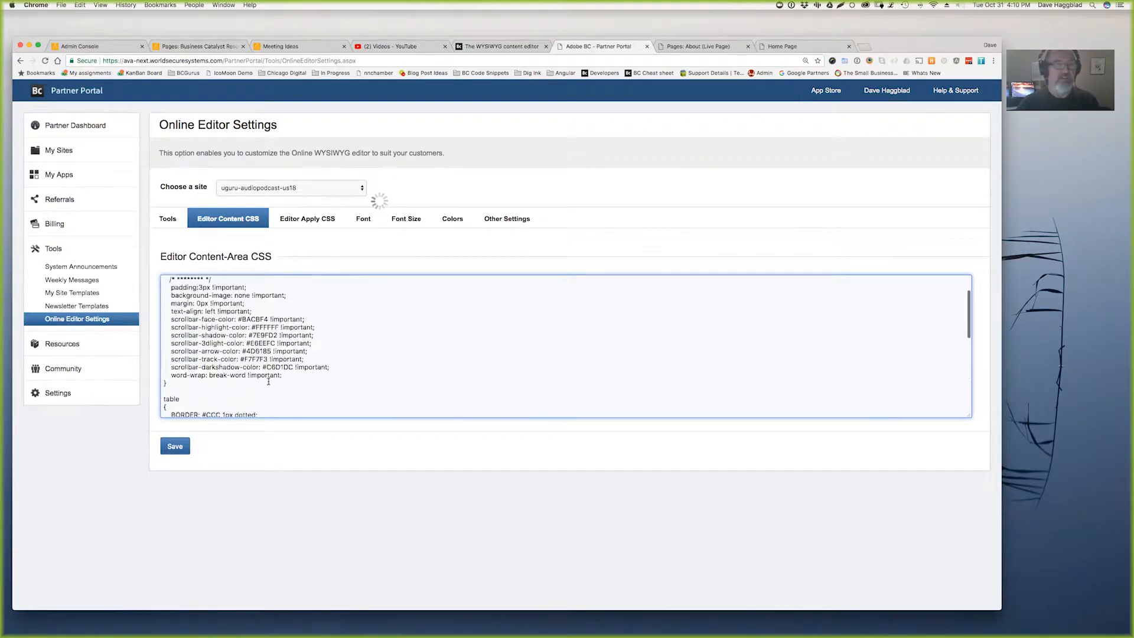
{"action": "left_click", "coordinate": [310, 219]}
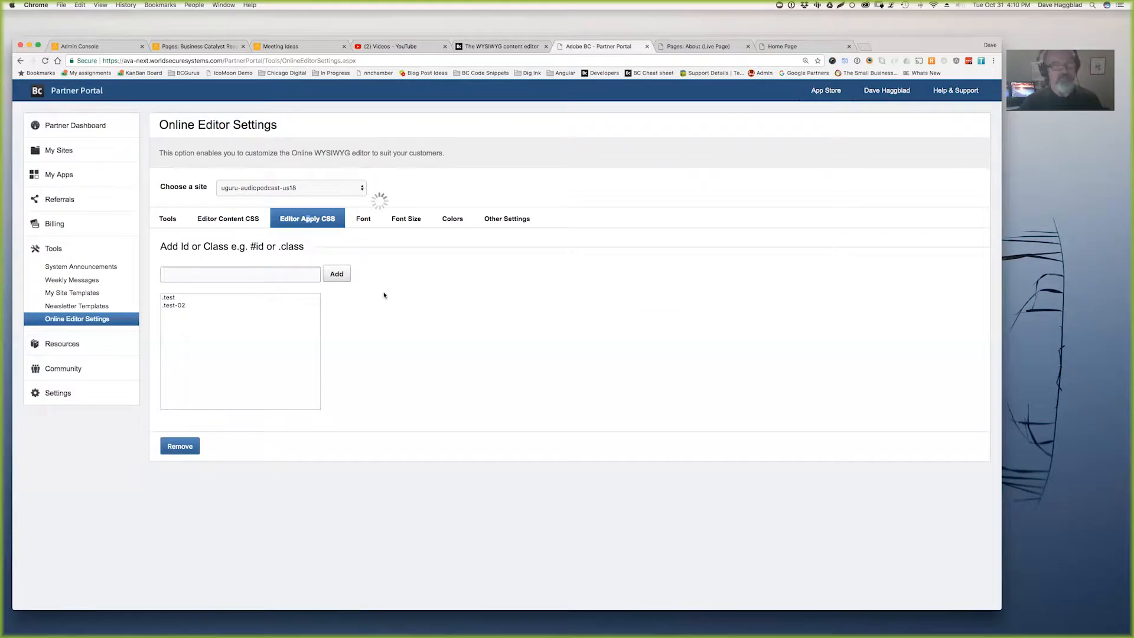
- Select the .test and .test-02 classes and compare them with the About editor's class list
{"action": "left_click", "coordinate": [229, 222]}
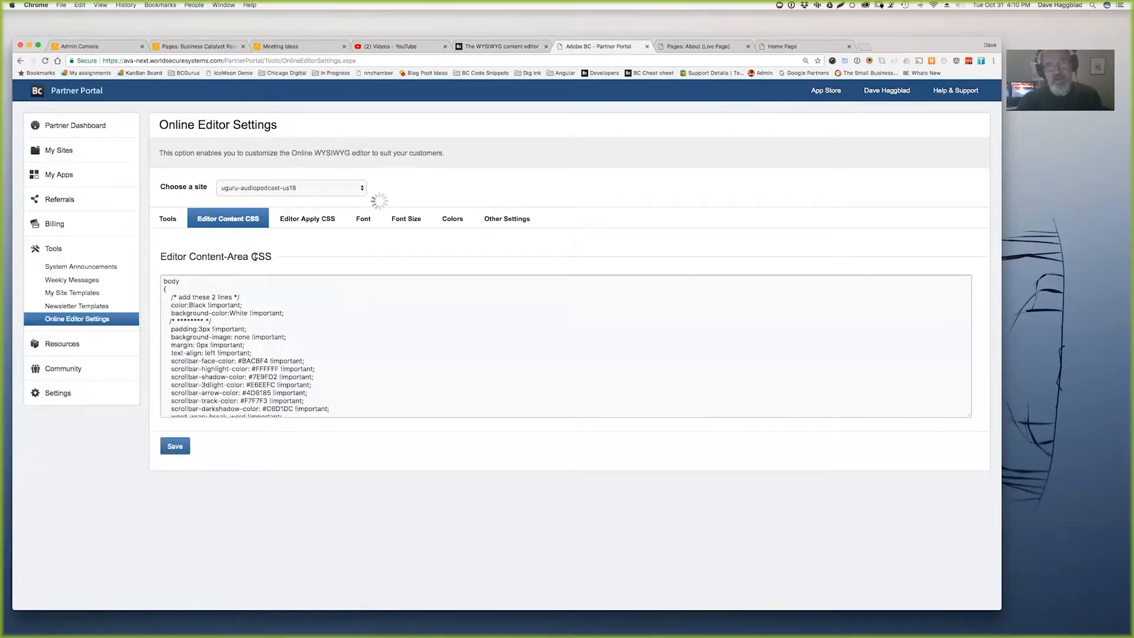
{"action": "left_click", "coordinate": [300, 222]}
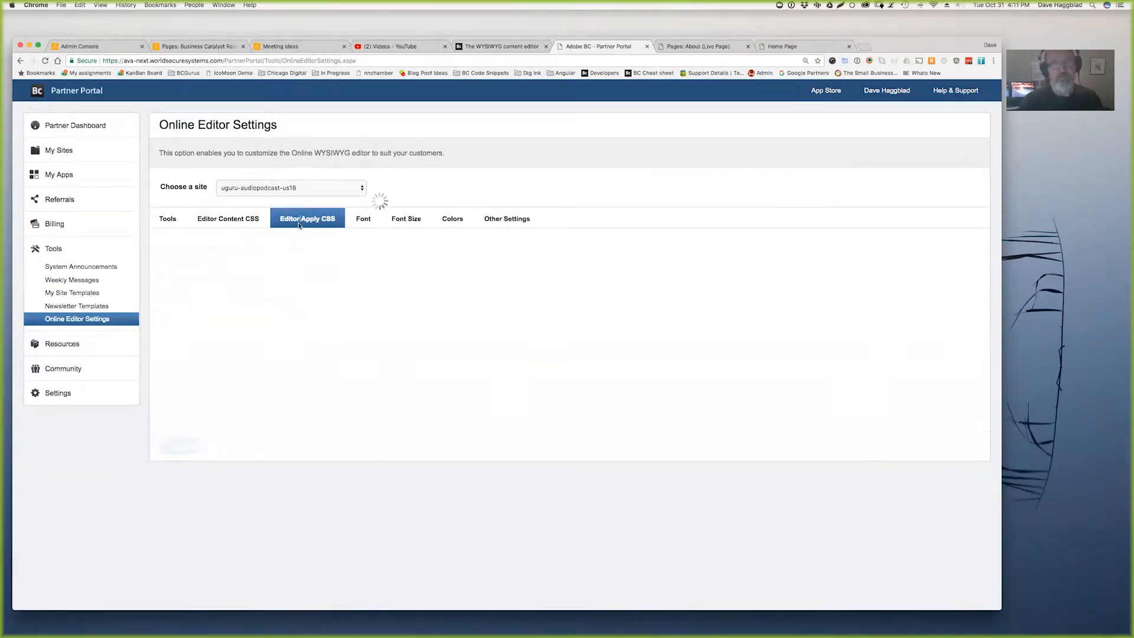
{"action": "left_click", "coordinate": [181, 299]}
{"action": "left_click", "coordinate": [184, 308]}
{"action": "left_click", "coordinate": [697, 46]}
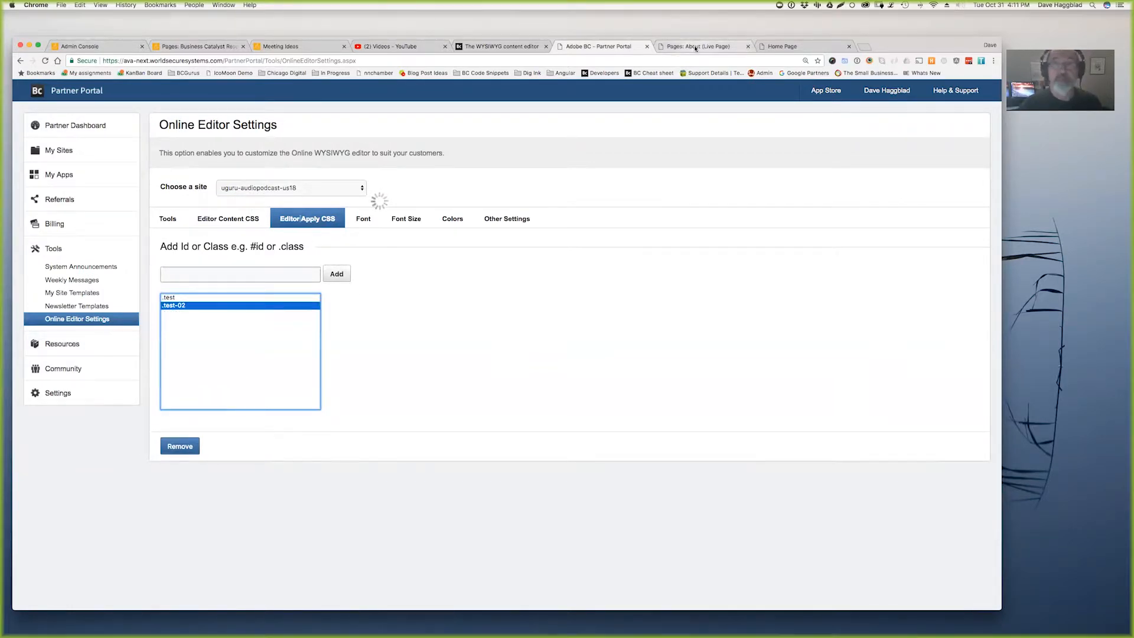
{"action": "left_click", "coordinate": [376, 317]}
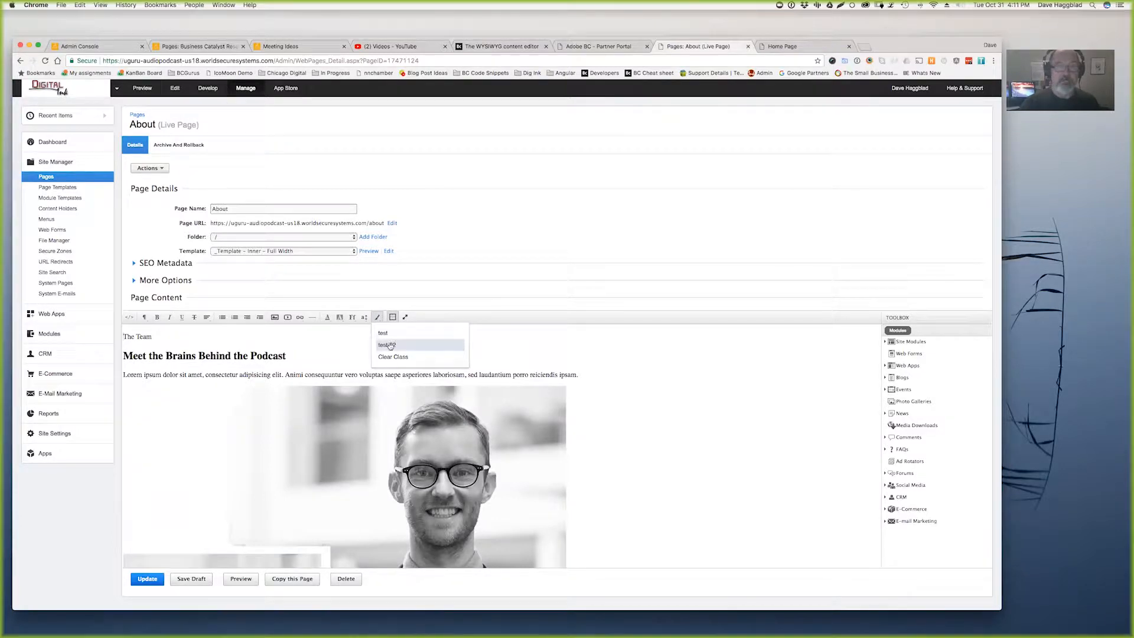
- Enter .img-right as a new editor class, then reload the stalled portal page
{"action": "left_click", "coordinate": [598, 46]}
{"action": "left_click", "coordinate": [238, 272]}
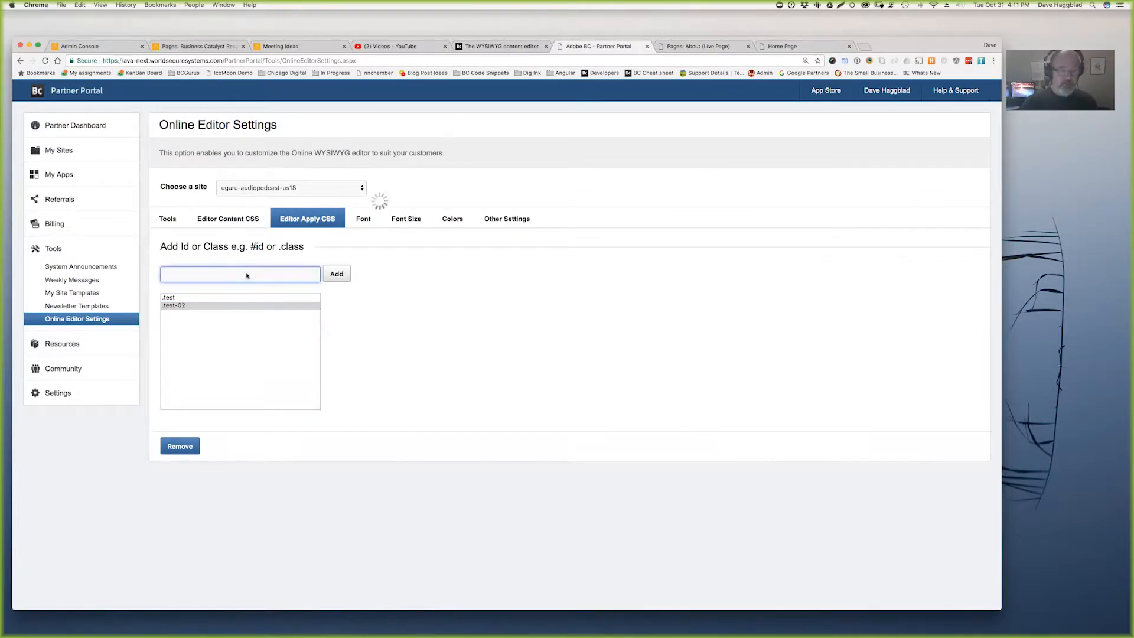
{"action": "type", "text": ".img-right"}
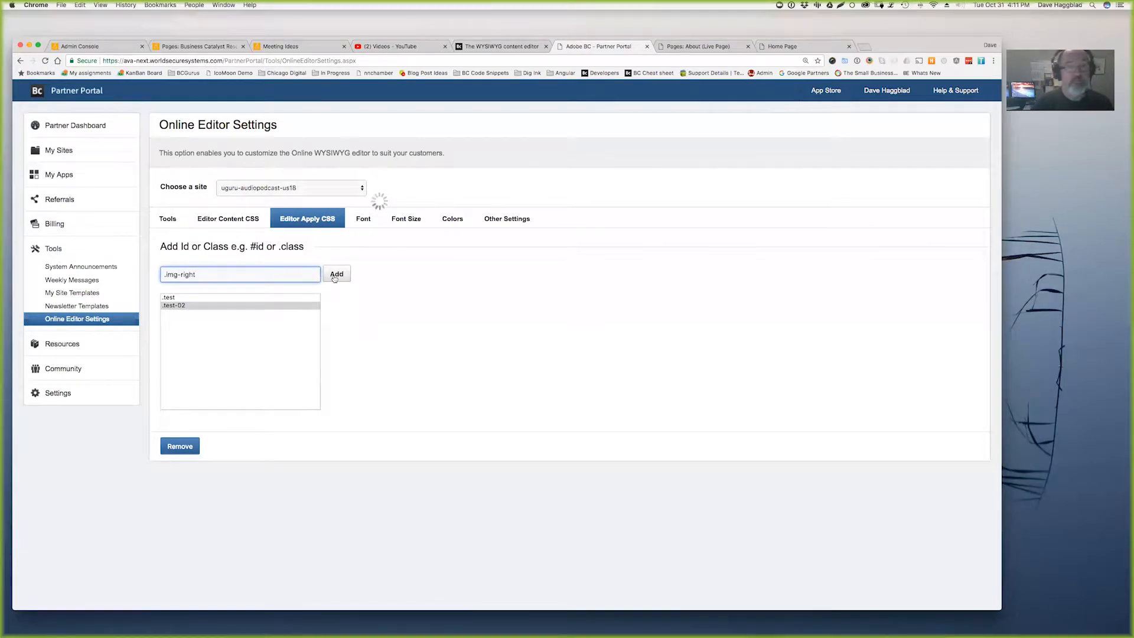
{"action": "key", "text": "Tab"}
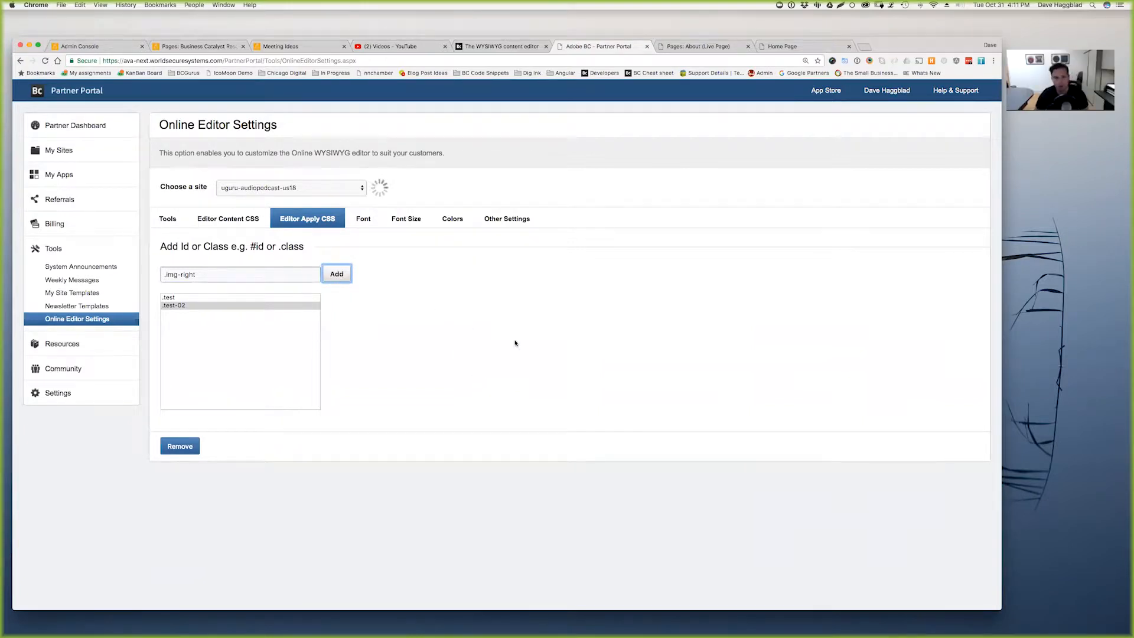
{"action": "key", "text": "super+r"}
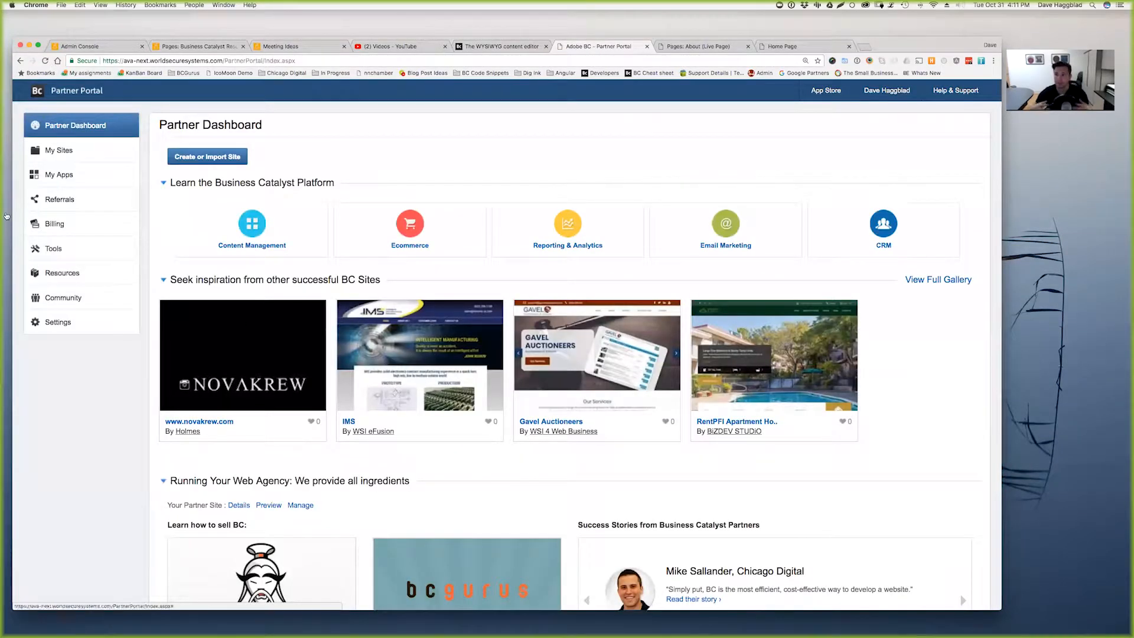
- Open Online Editor Settings for the uguru-audiopodcast-us18 site
{"action": "left_click", "coordinate": [53, 248]}
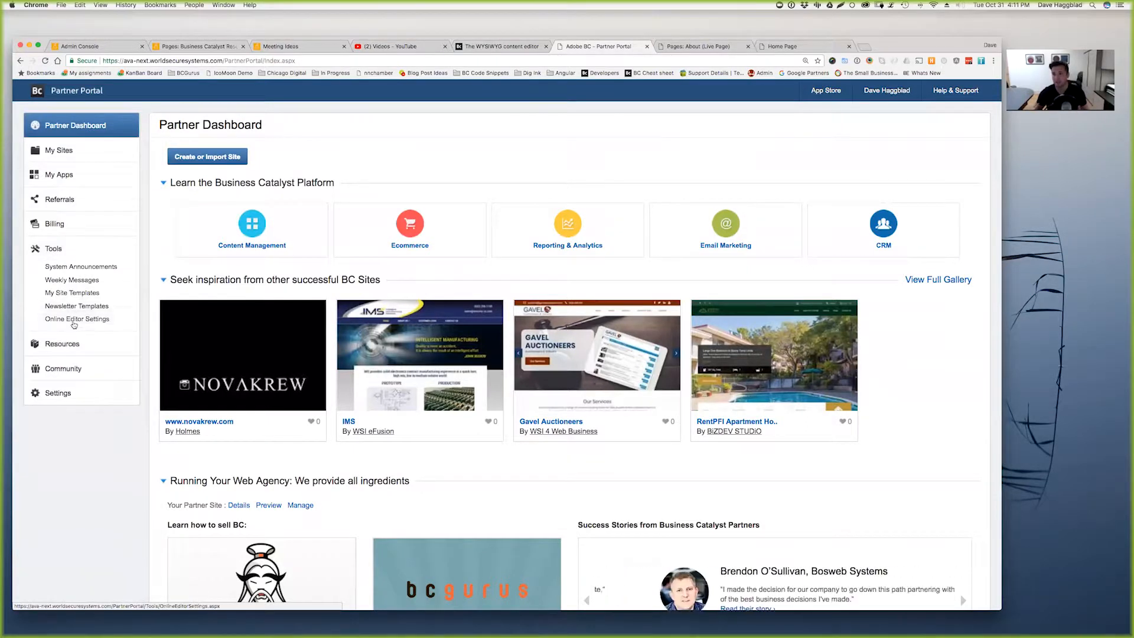
{"action": "left_click", "coordinate": [113, 318]}
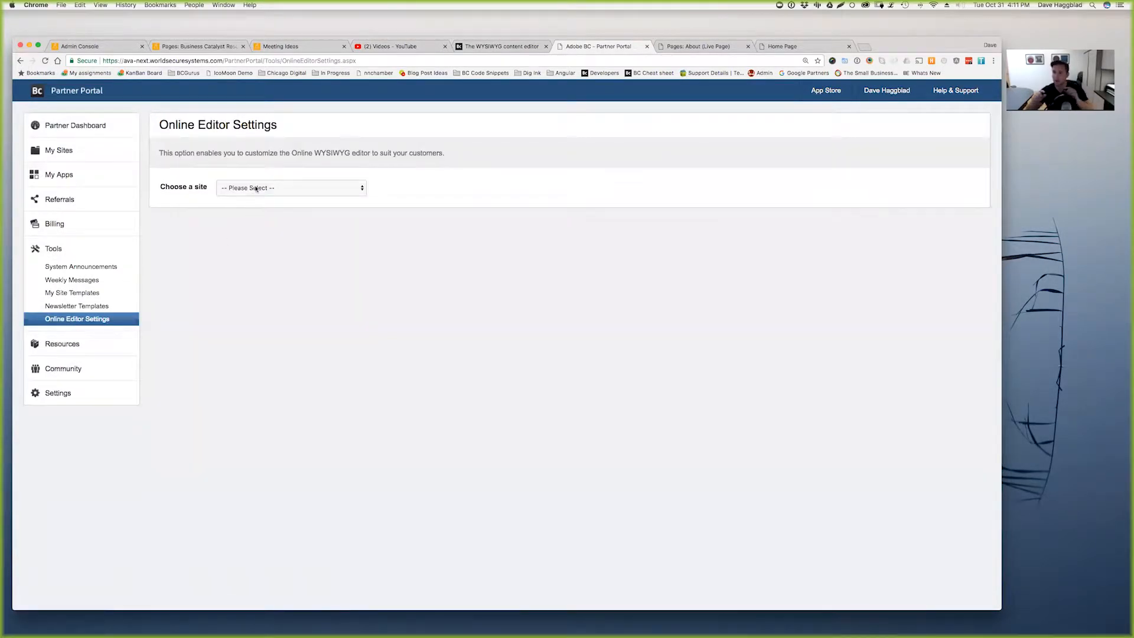
{"action": "left_click", "coordinate": [256, 187]}
{"action": "scroll", "coordinate": [286, 366], "scroll_direction": "down", "scroll_amount": 3}
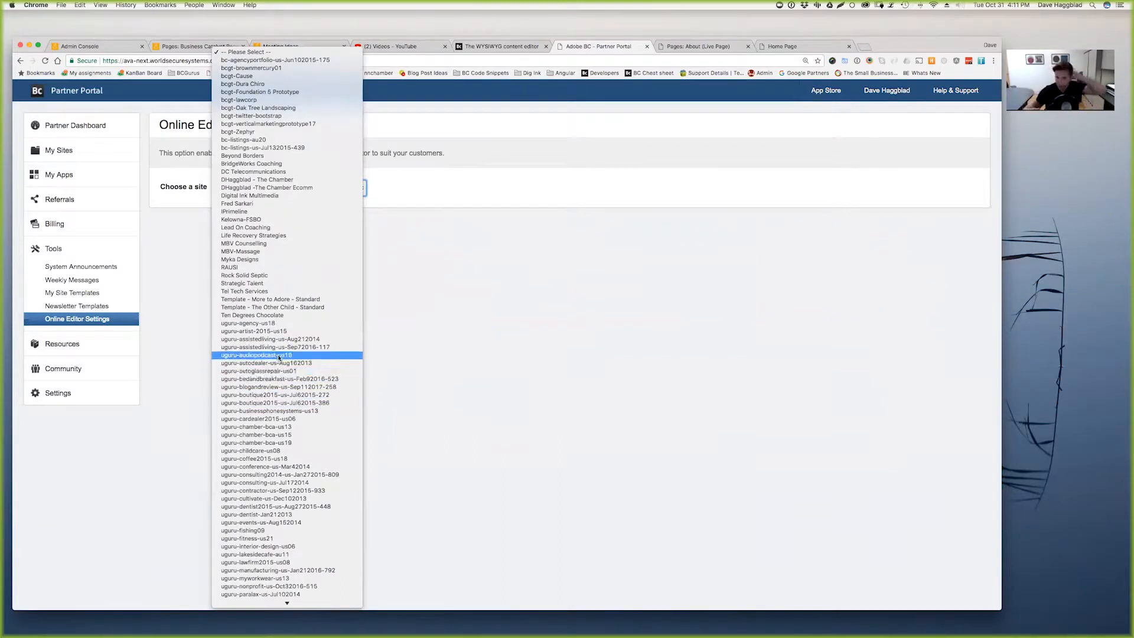
{"action": "left_click", "coordinate": [279, 355]}
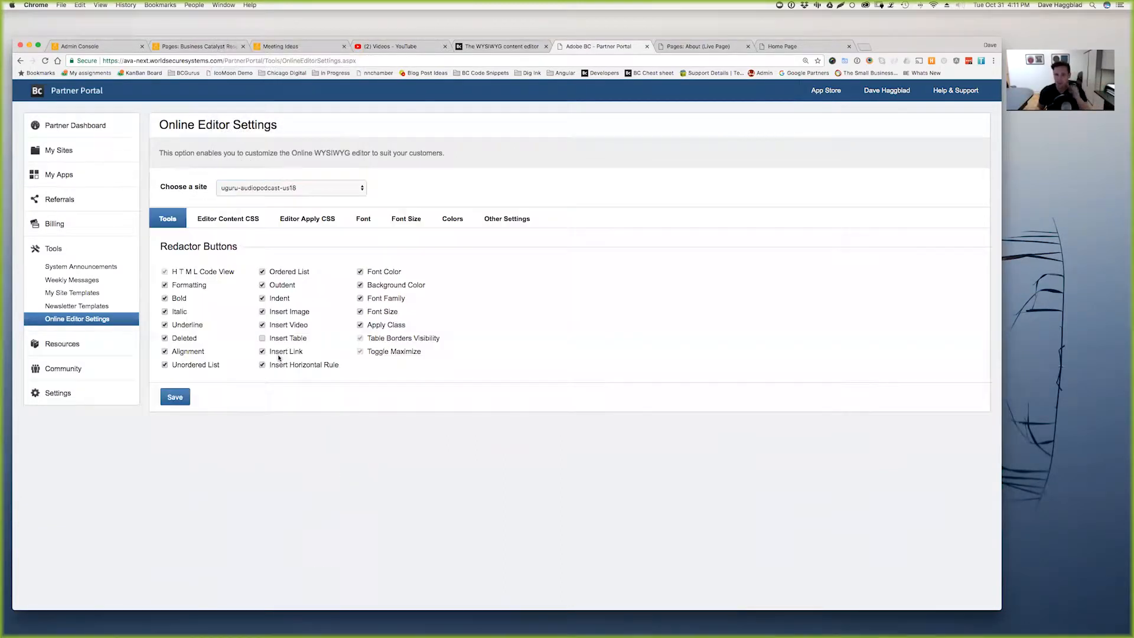
- Add .img-right to the Editor Apply CSS classes, then return to the About page tab
{"action": "left_click", "coordinate": [306, 223]}
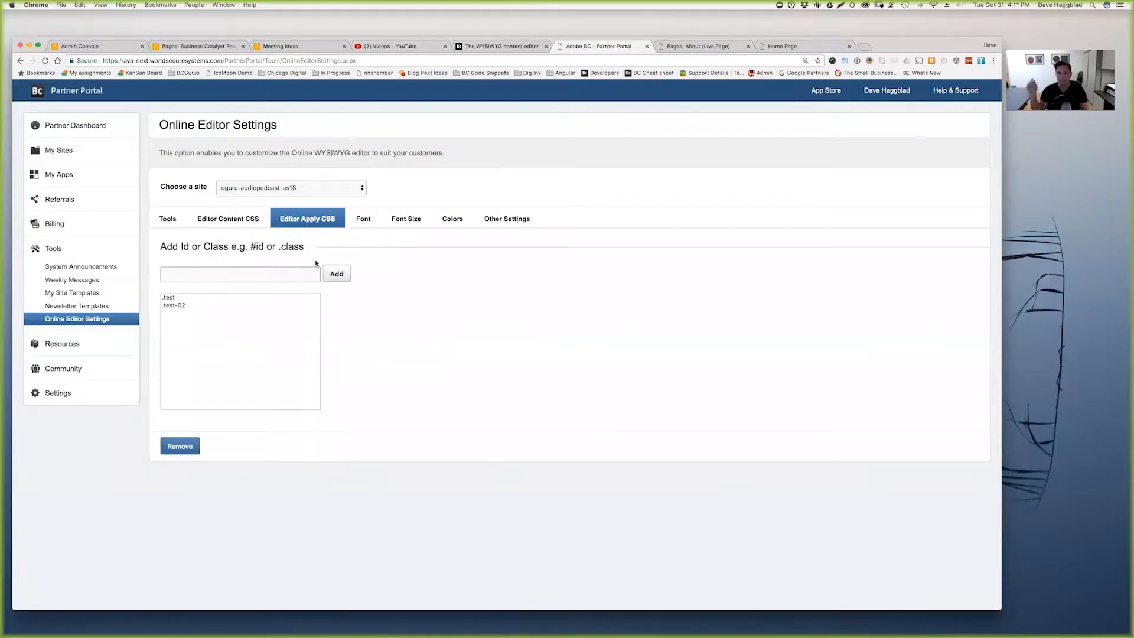
{"action": "left_click", "coordinate": [248, 275]}
{"action": "type", "text": ".img-right"}
{"action": "left_click", "coordinate": [341, 274]}
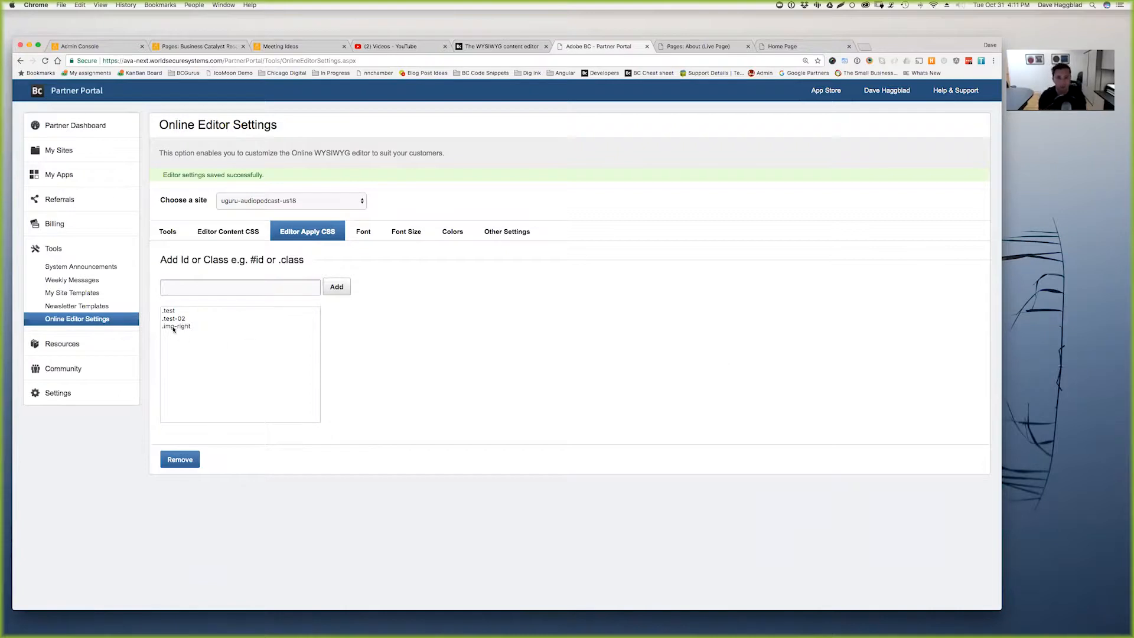
{"action": "left_click", "coordinate": [699, 47]}
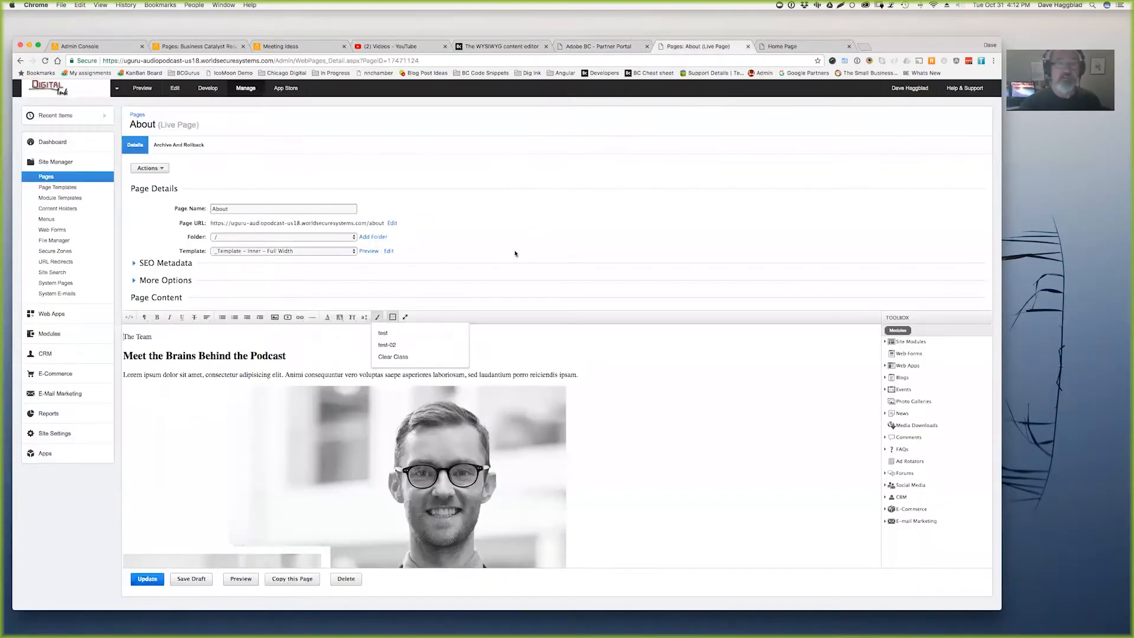
- Reload the About page editor, which drops to the admin login, and open a new incognito window
{"action": "key", "text": "super+r"}
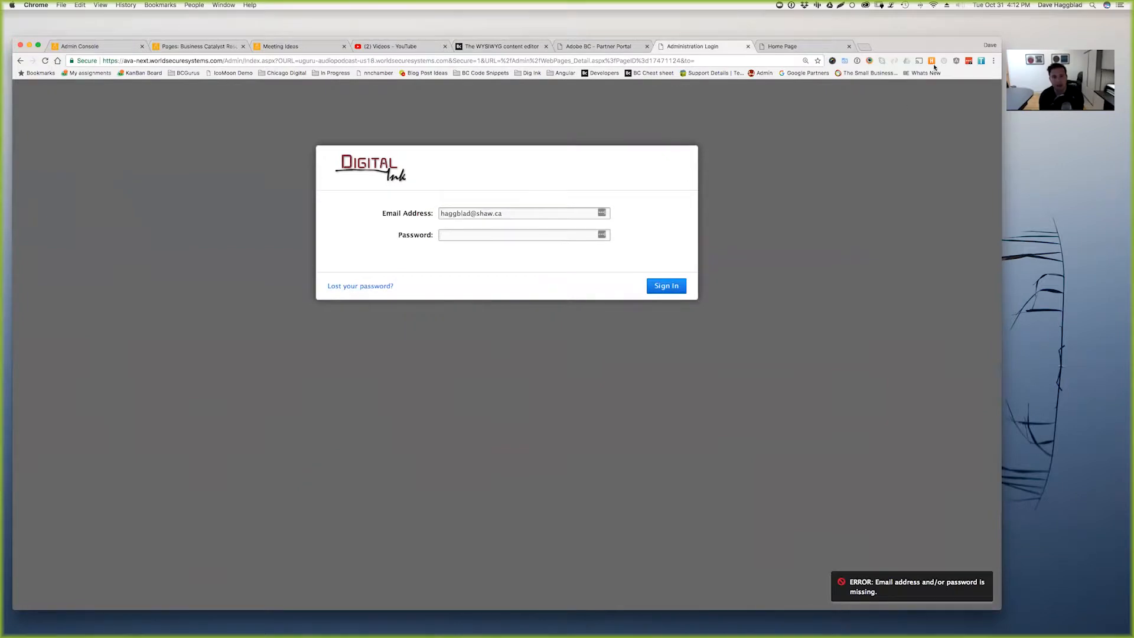
{"action": "left_click", "coordinate": [993, 60]}
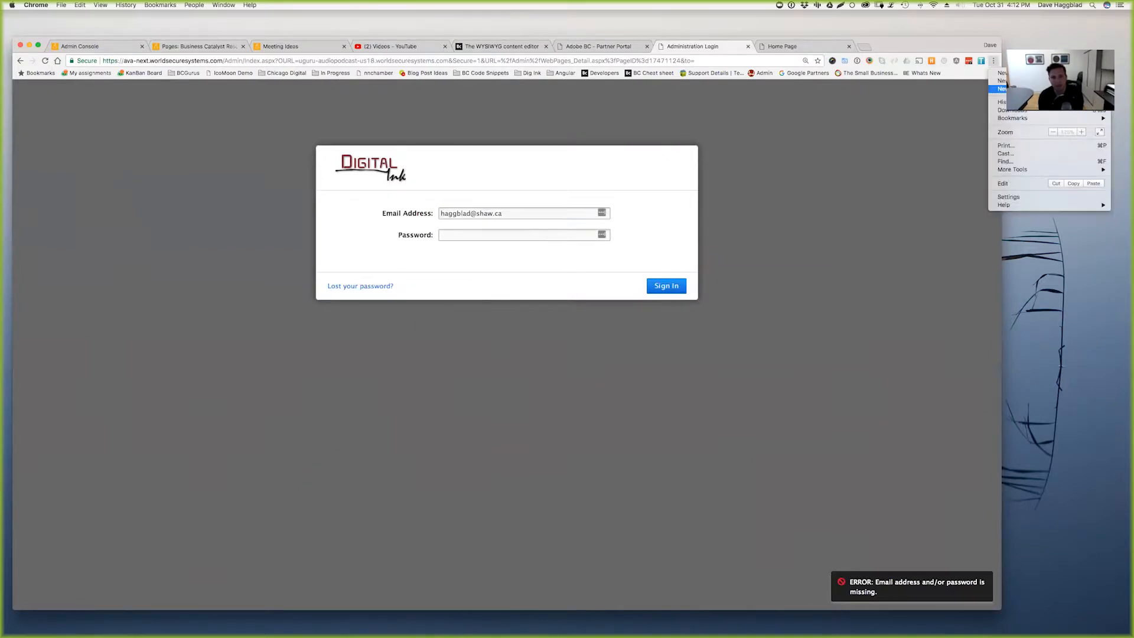
{"action": "left_click", "coordinate": [1003, 88]}
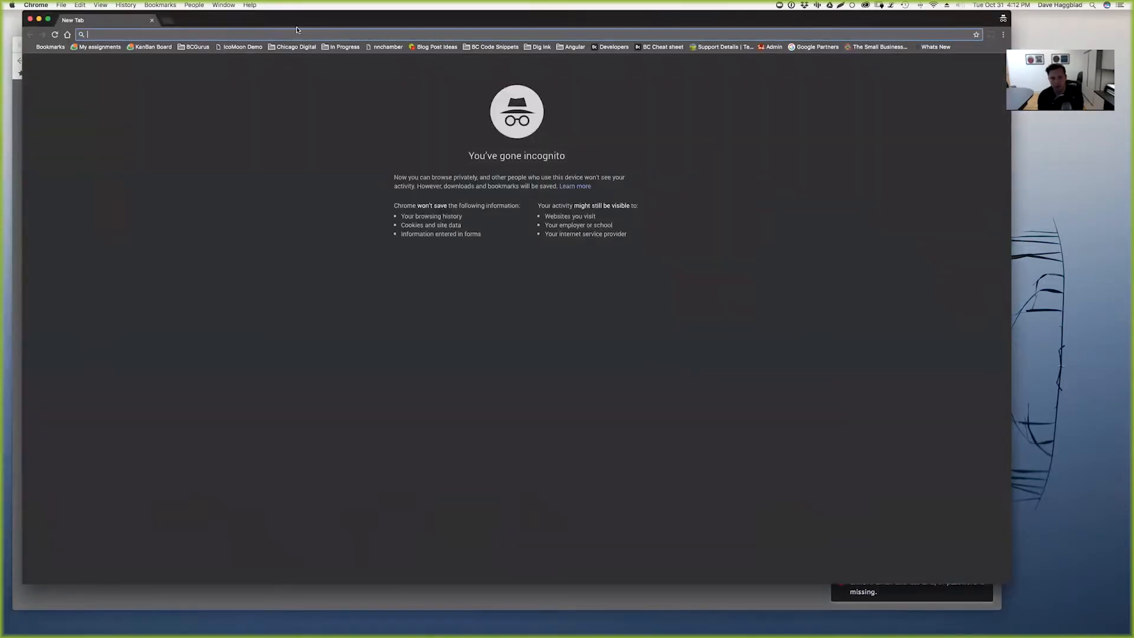
- Copy the admin login URL from the regular window and load it in the incognito window
{"action": "left_click_drag", "start_coordinate": [304, 20], "coordinate": [361, 27]}
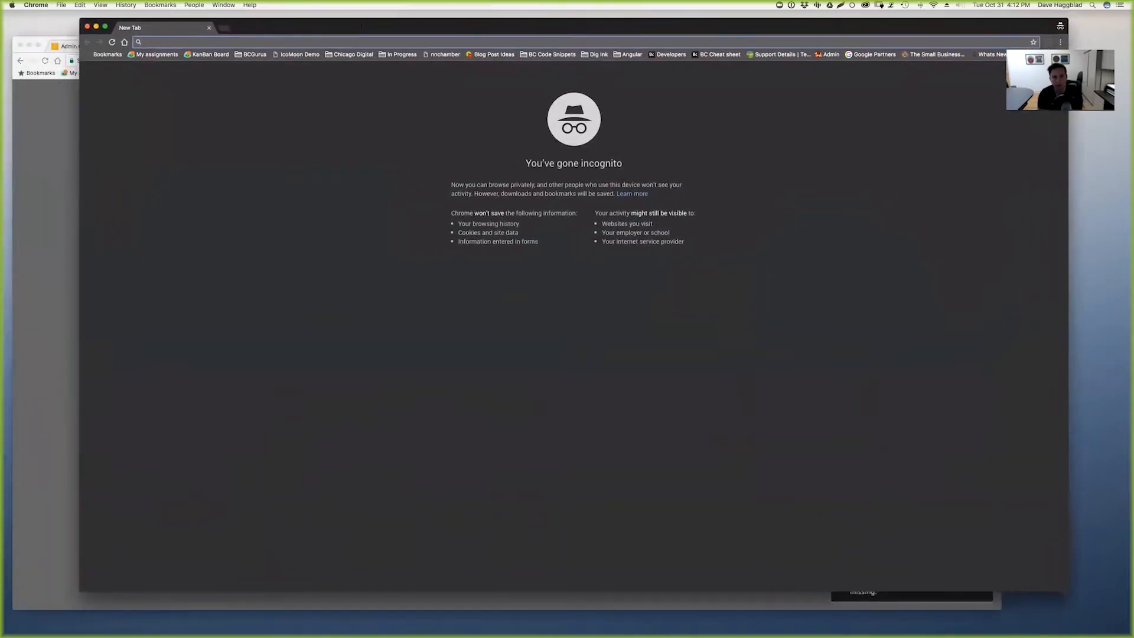
{"action": "left_click", "coordinate": [75, 277]}
{"action": "left_click_drag", "start_coordinate": [377, 59], "coordinate": [381, 60]}
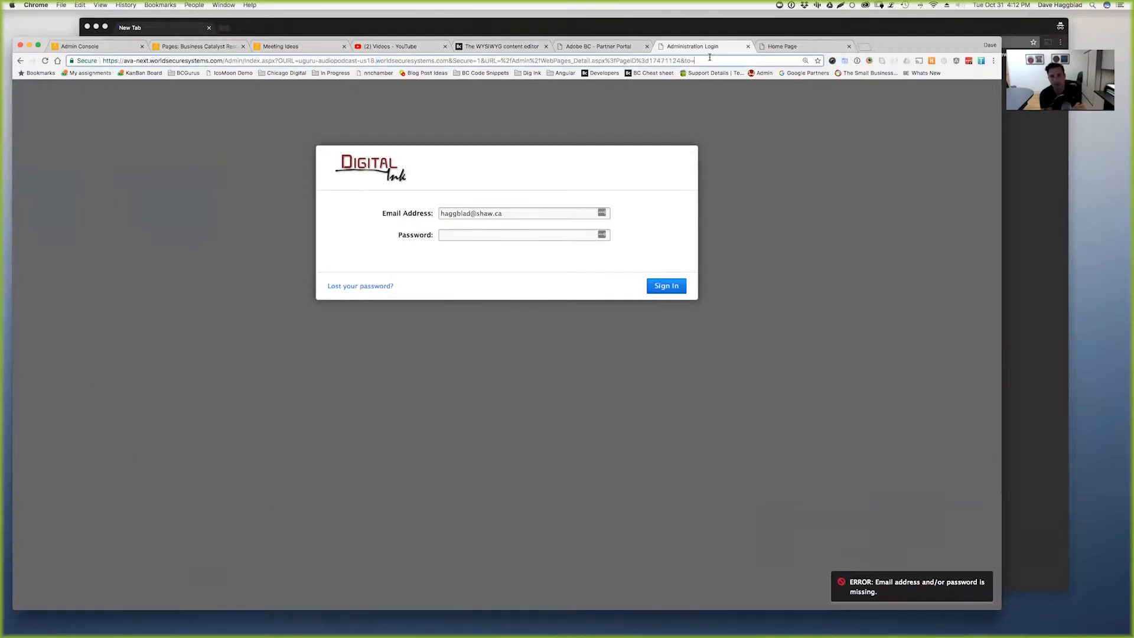
{"action": "left_click_drag", "start_coordinate": [449, 61], "coordinate": [105, 59]}
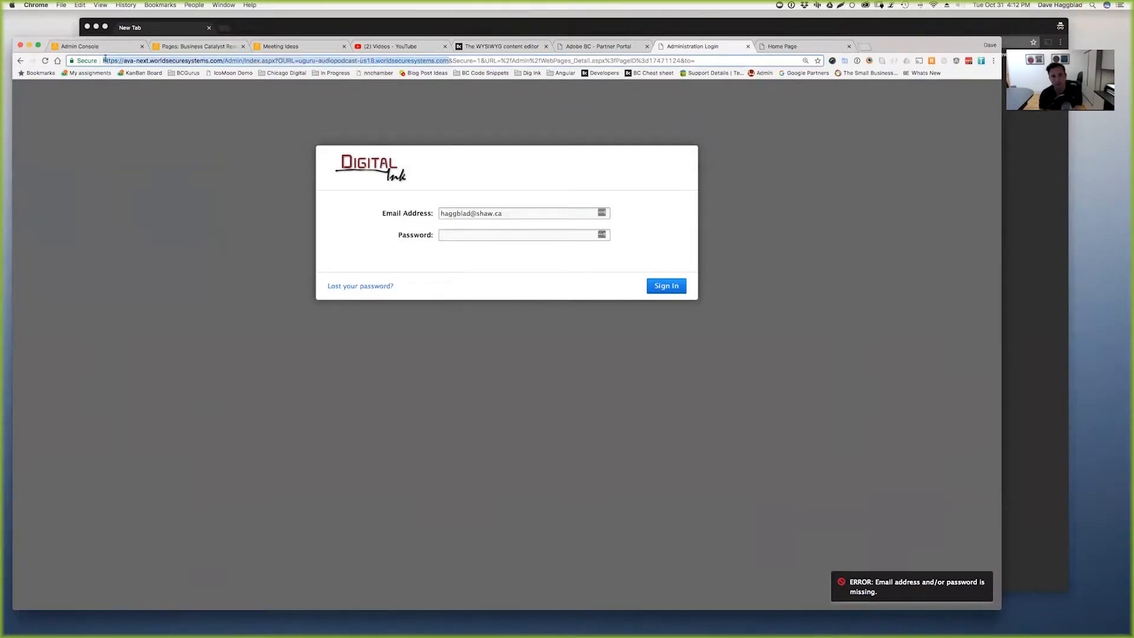
{"action": "left_click", "coordinate": [1037, 336]}
{"action": "type", "text": "https://ava-next.worldsecuresystems.com/Admin/index.aspx?OURL=uguru-audiopodcast-us18.worldsecuresystems.com"}
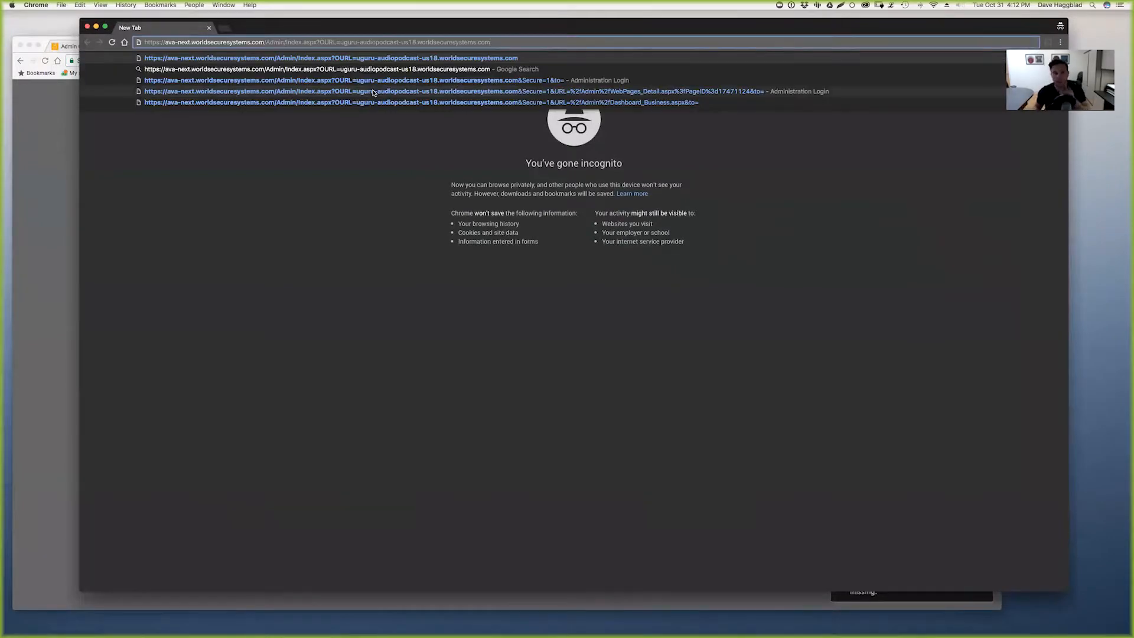
{"action": "key", "text": "Return"}
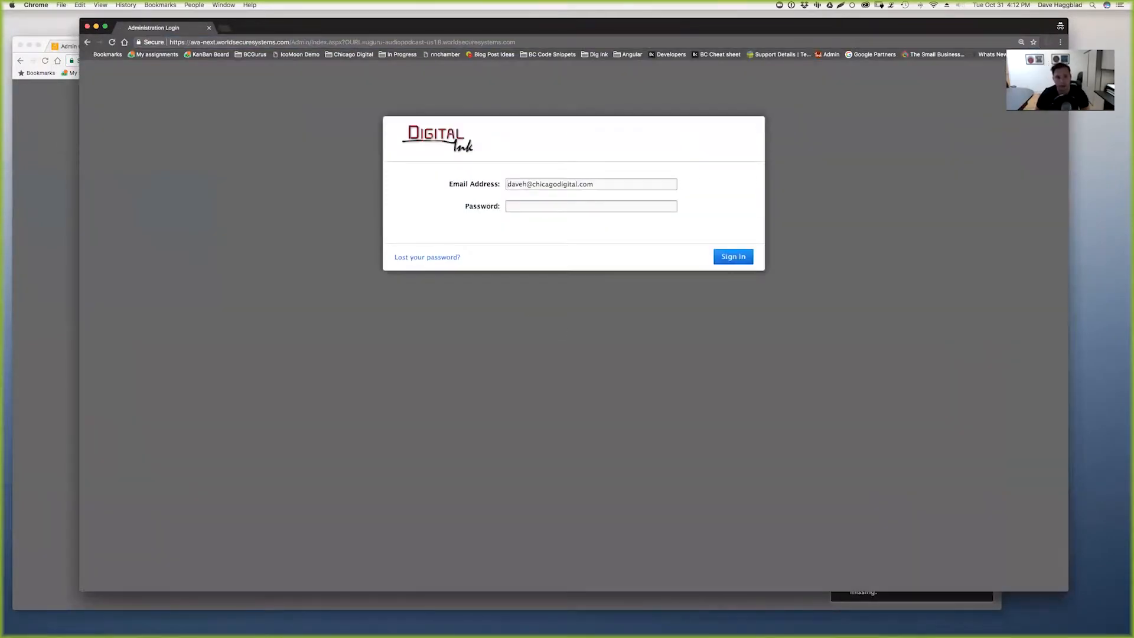
- Sign in with the admin e-mail and password, then open the About page from the site's pages
{"action": "type", "text": "•••••••"}
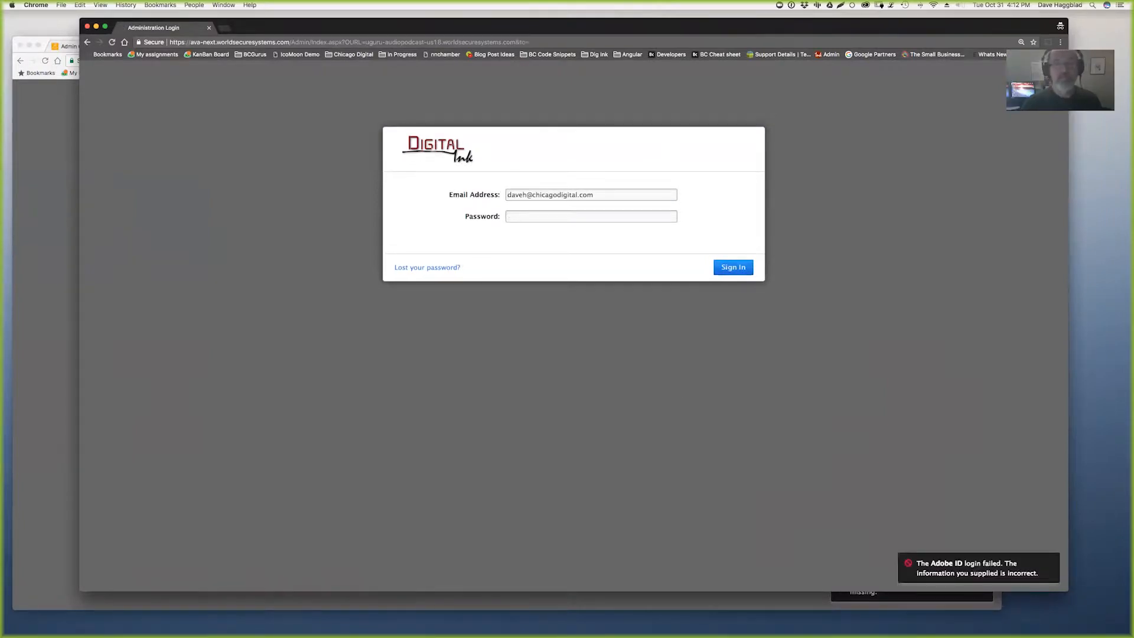
{"action": "type", "text": "••••••••••"}
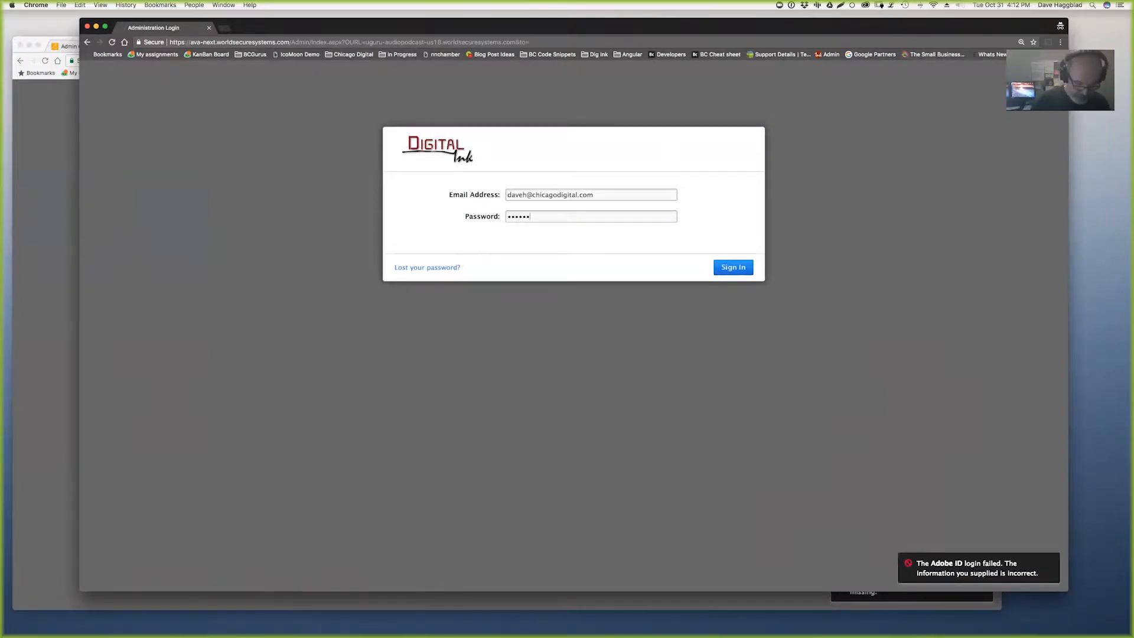
{"action": "key", "text": "Return"}
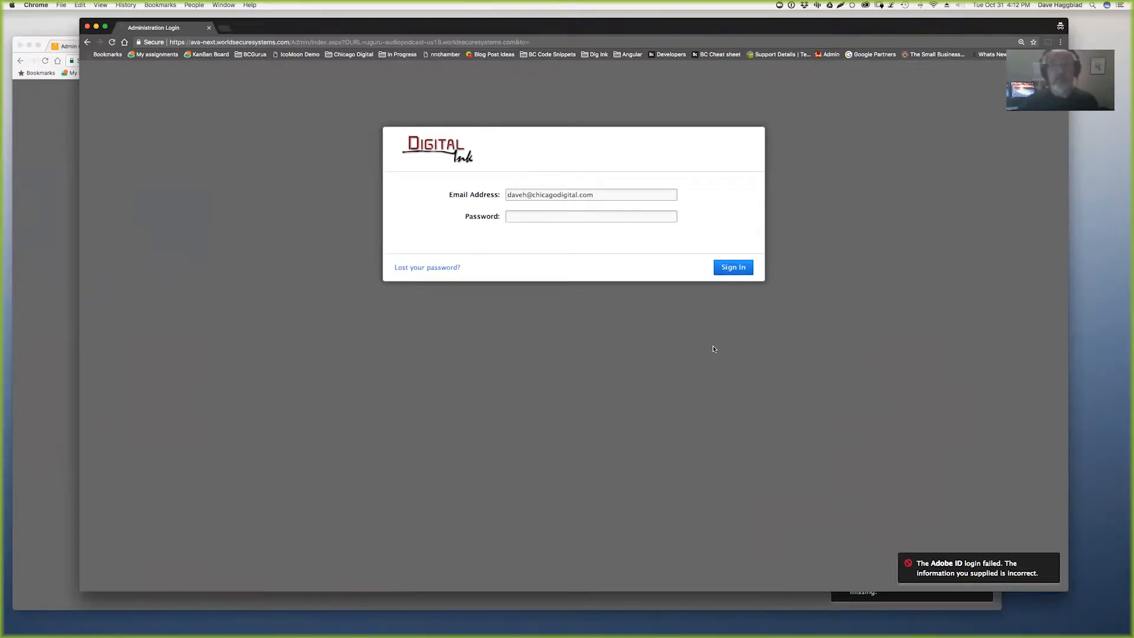
{"action": "key", "text": "super+a"}
{"action": "type", "text": "ha"}
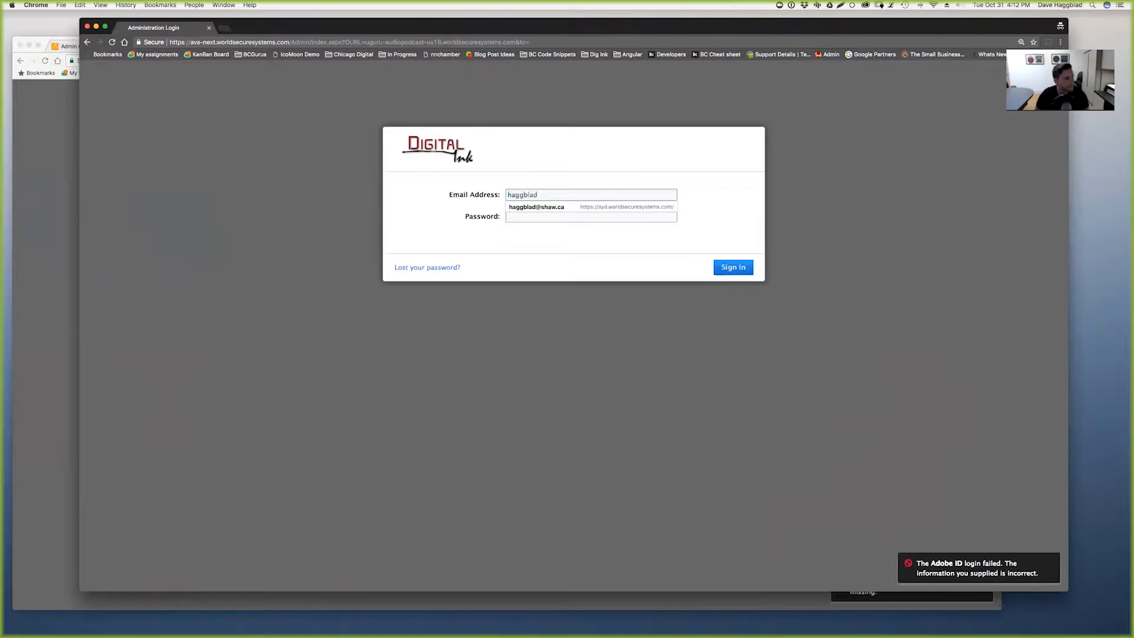
{"action": "key", "text": "Tab"}
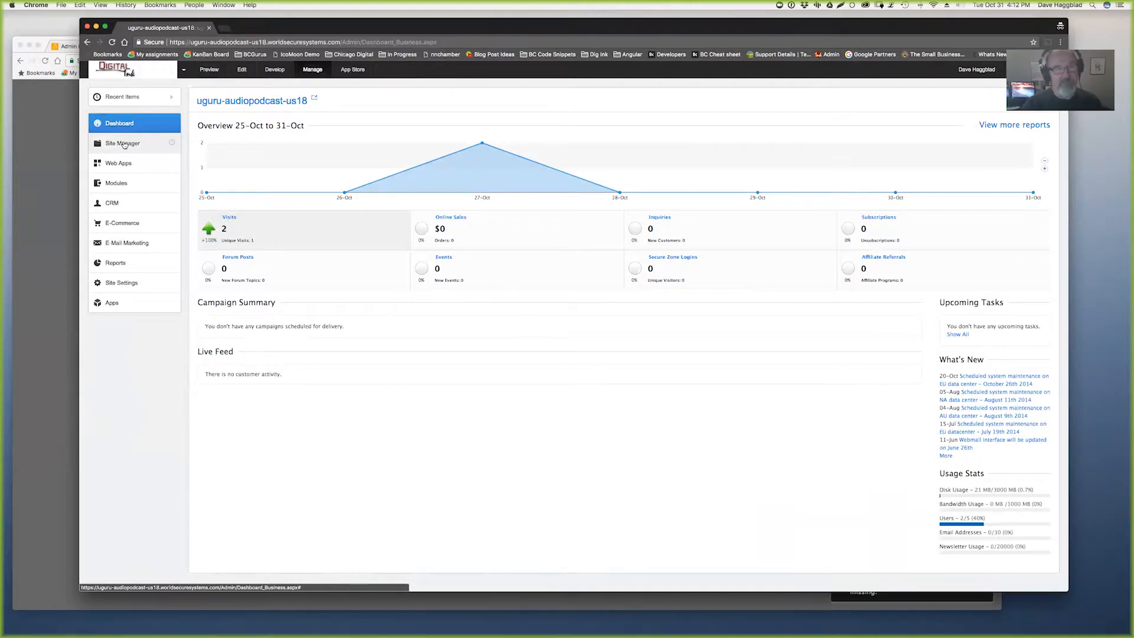
{"action": "left_click", "coordinate": [122, 147]}
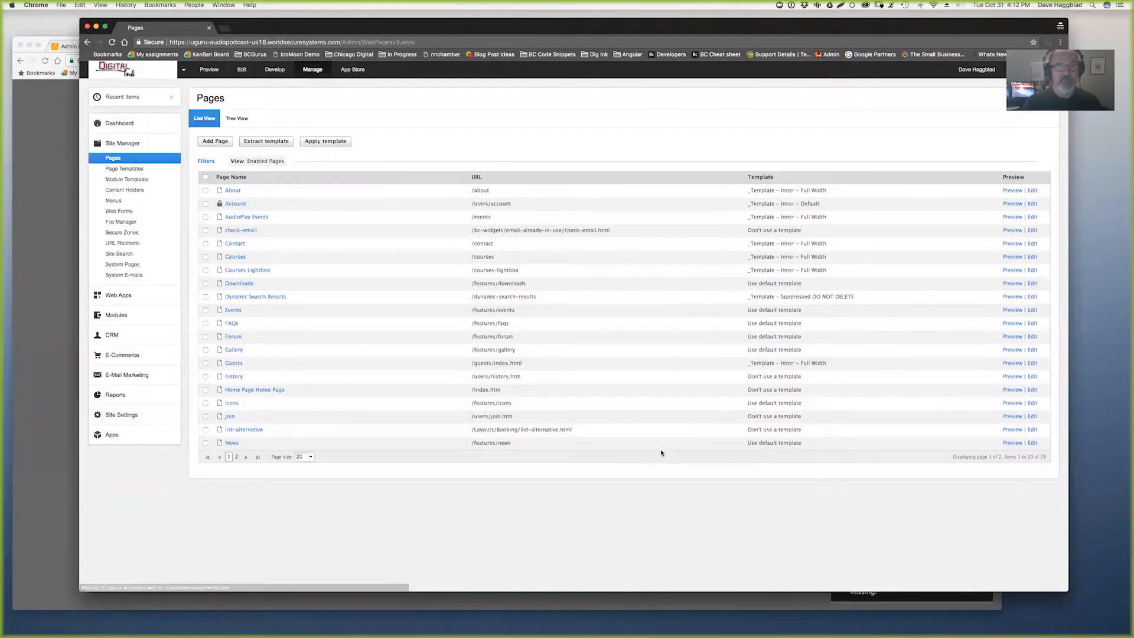
{"action": "left_click", "coordinate": [250, 195]}
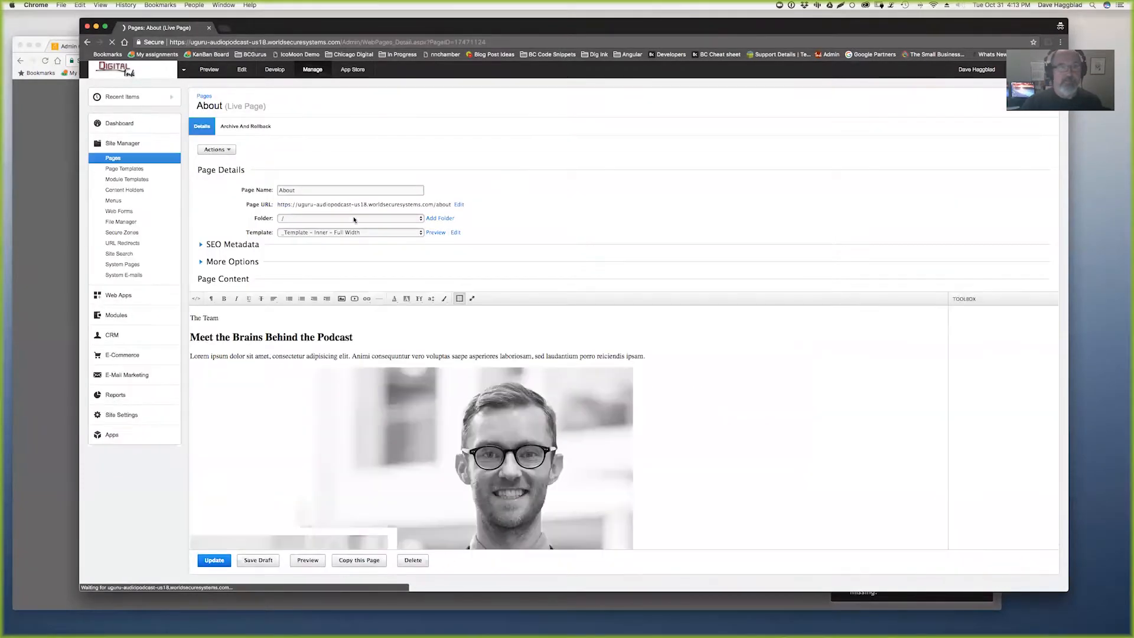
- Apply the img-right class to the portrait image from the class dropdown
{"action": "left_click", "coordinate": [445, 299]}
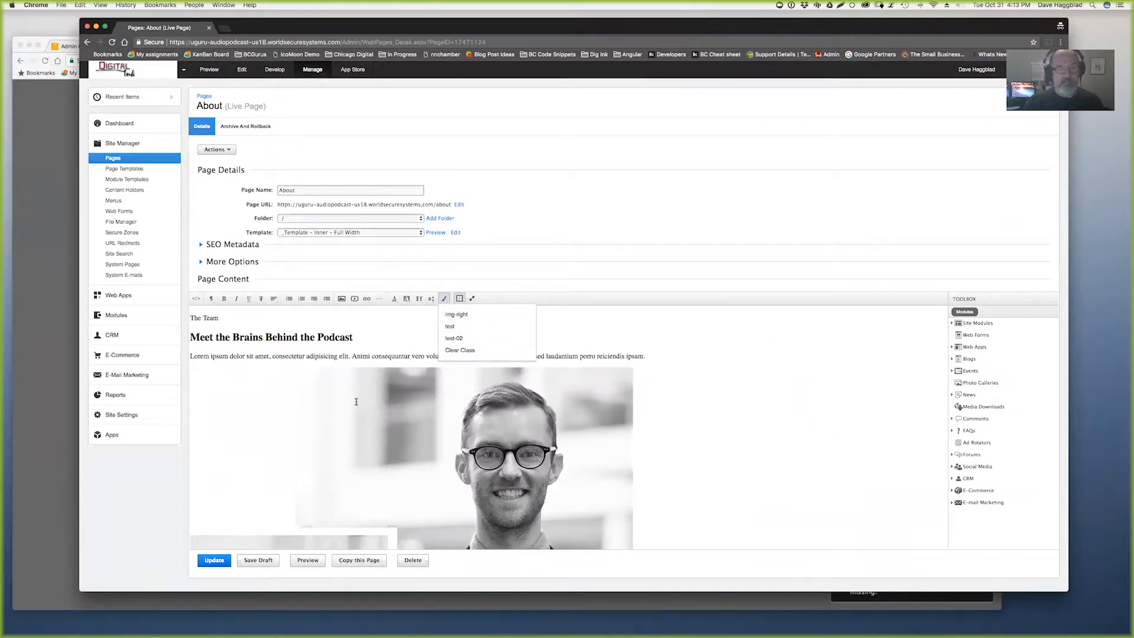
{"action": "left_click", "coordinate": [456, 315]}
{"action": "left_click", "coordinate": [444, 299]}
{"action": "left_click", "coordinate": [478, 318]}
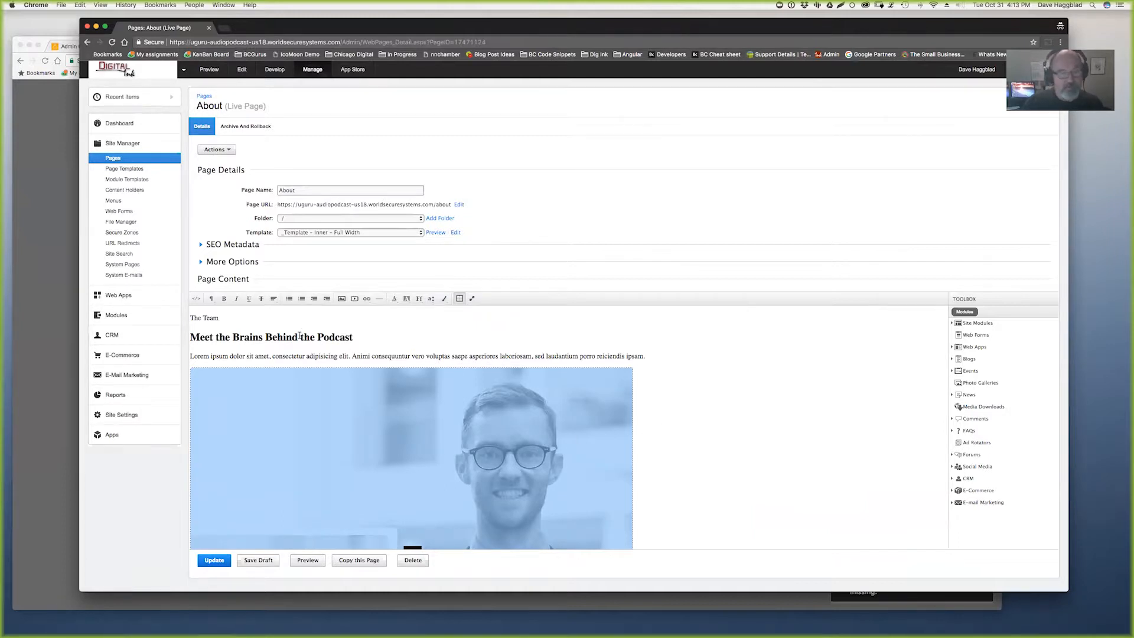
- Give 'consectetur adipisicing elit' the test class and view the HTML source
{"action": "left_click_drag", "start_coordinate": [273, 355], "coordinate": [349, 356]}
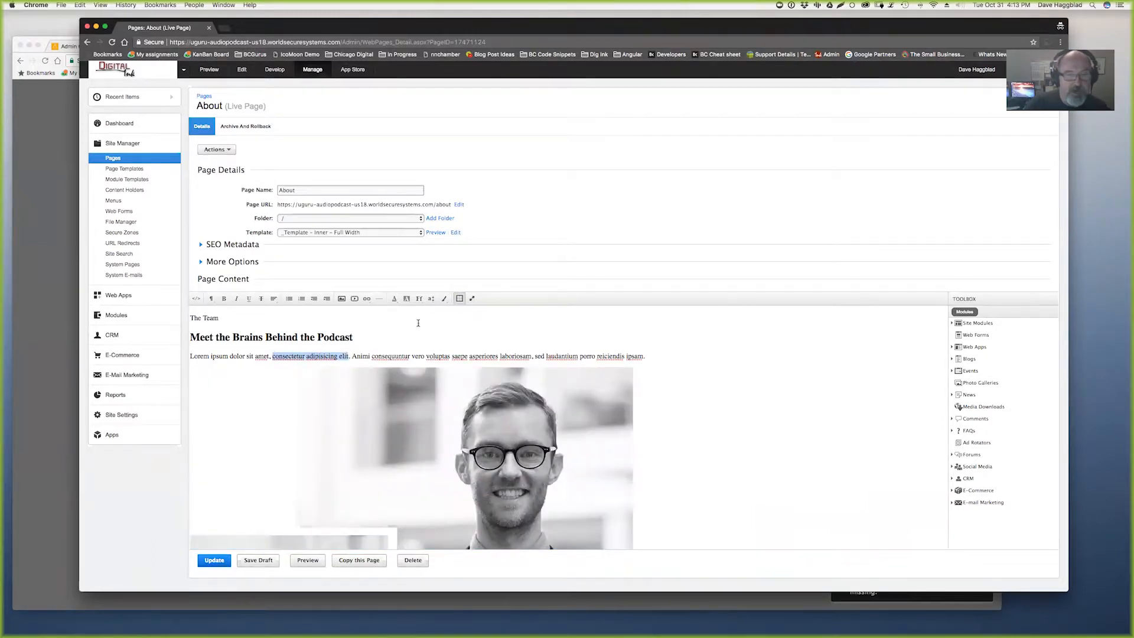
{"action": "left_click", "coordinate": [444, 298]}
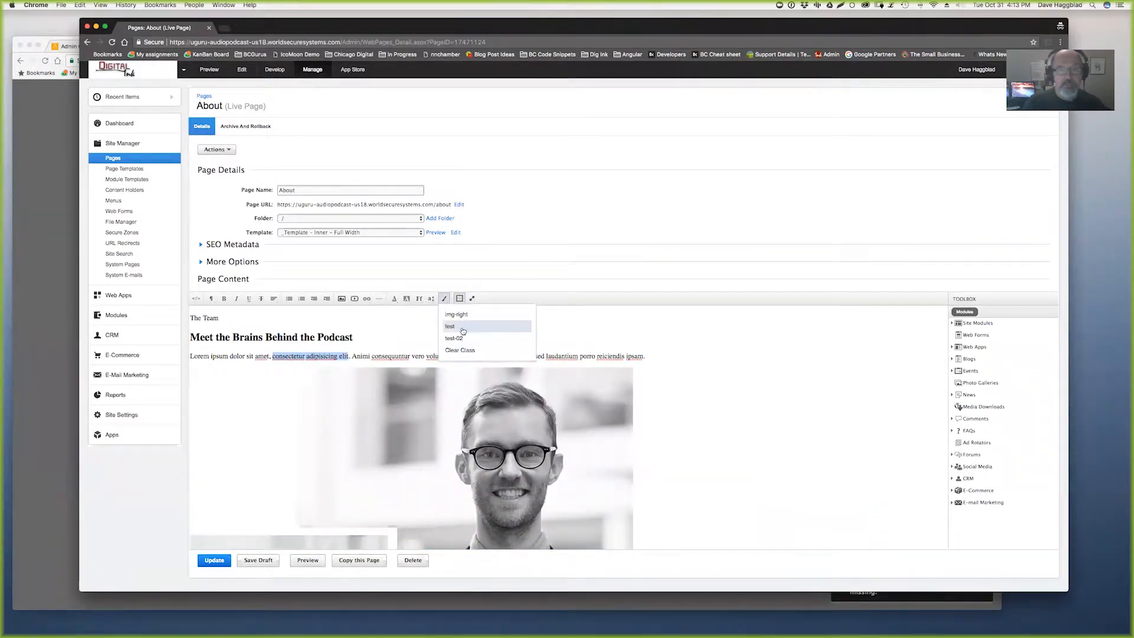
{"action": "left_click", "coordinate": [463, 332]}
{"action": "left_click", "coordinate": [196, 298]}
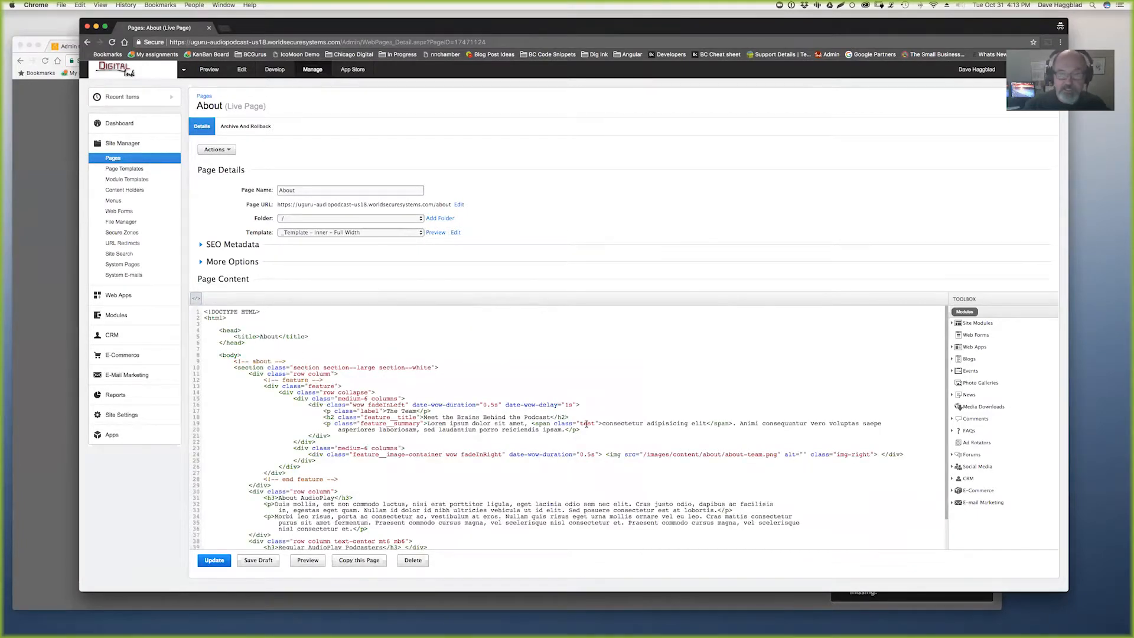
- Check the new span in the source, then apply the test class to the 'Meet the Brains Behind the Podcast' heading
{"action": "left_click_drag", "start_coordinate": [532, 421], "coordinate": [735, 419]}
{"action": "left_click", "coordinate": [196, 298]}
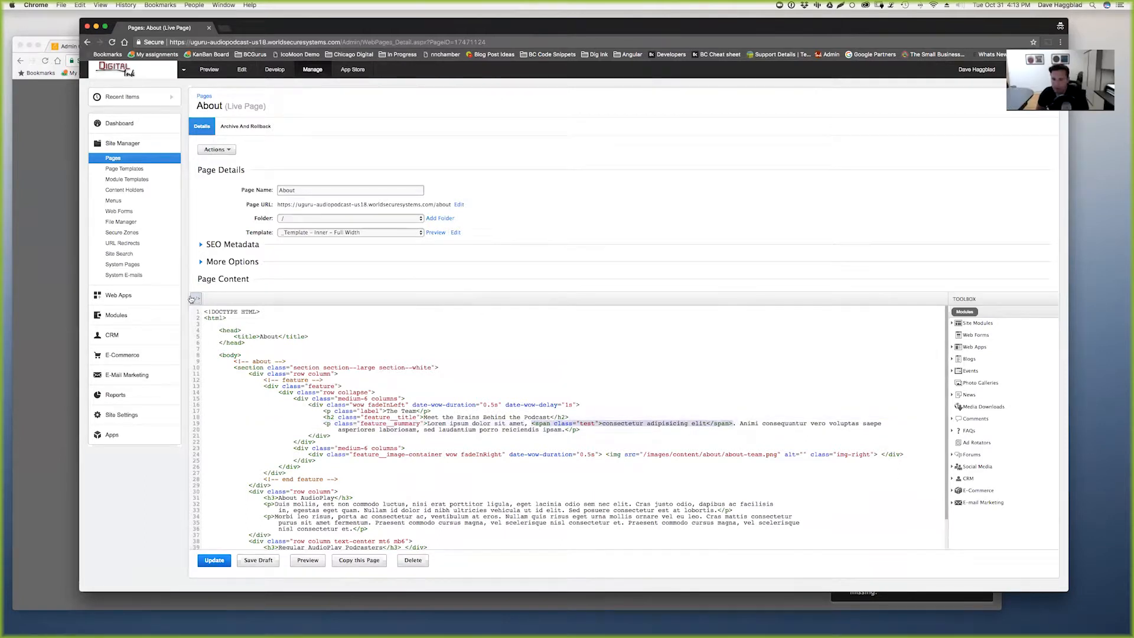
{"action": "left_click_drag", "start_coordinate": [359, 336], "coordinate": [186, 334]}
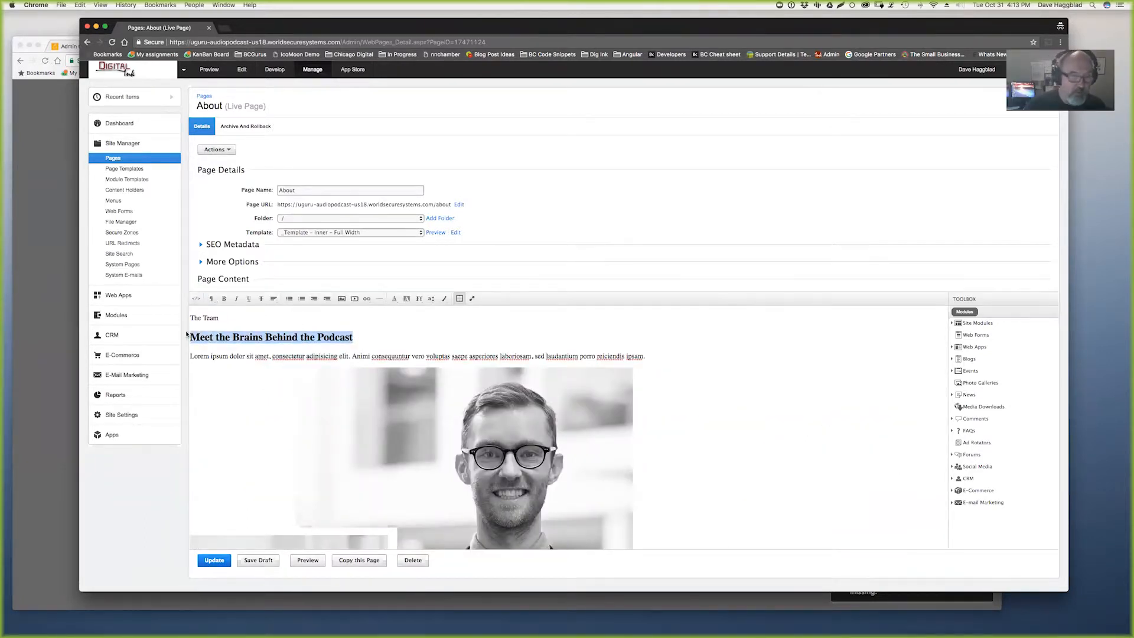
{"action": "left_click", "coordinate": [444, 303]}
{"action": "left_click", "coordinate": [464, 327]}
- Inspect the heading's test class in the HTML source, then switch to the other browser window
{"action": "left_click", "coordinate": [197, 299]}
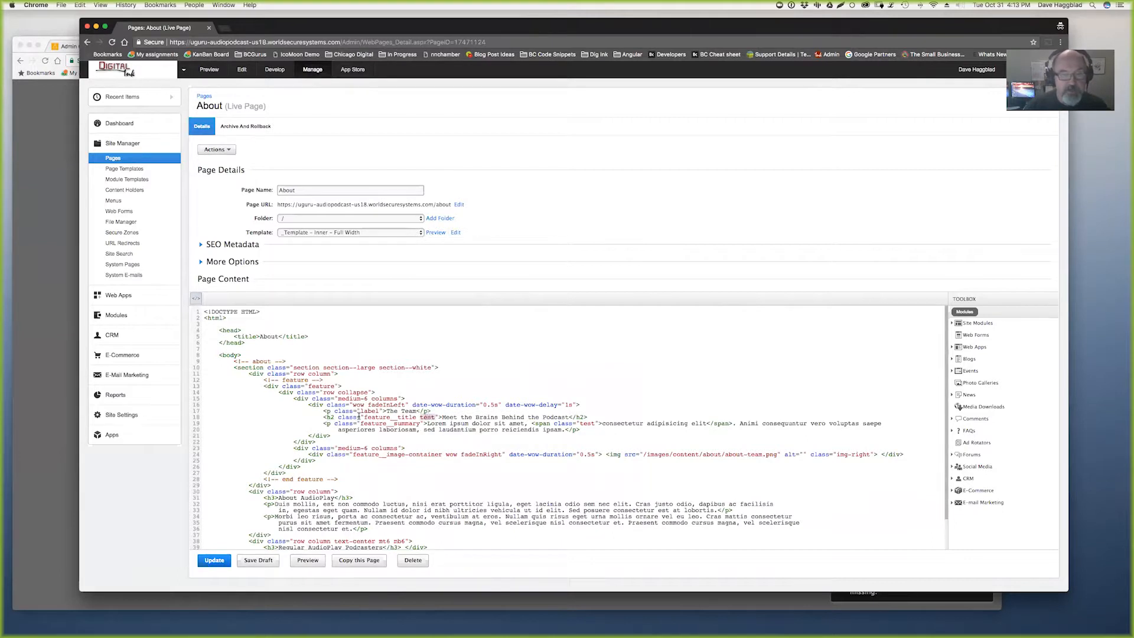
{"action": "left_click_drag", "start_coordinate": [324, 417], "coordinate": [439, 415]}
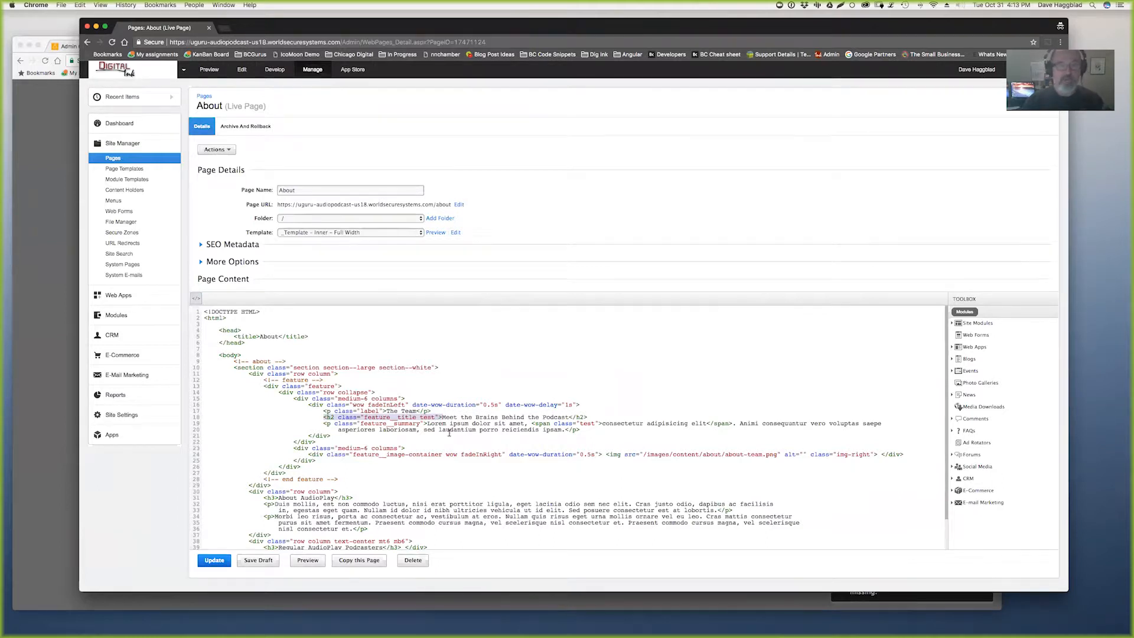
{"action": "left_click", "coordinate": [428, 418]}
{"action": "double_click", "coordinate": [428, 418]}
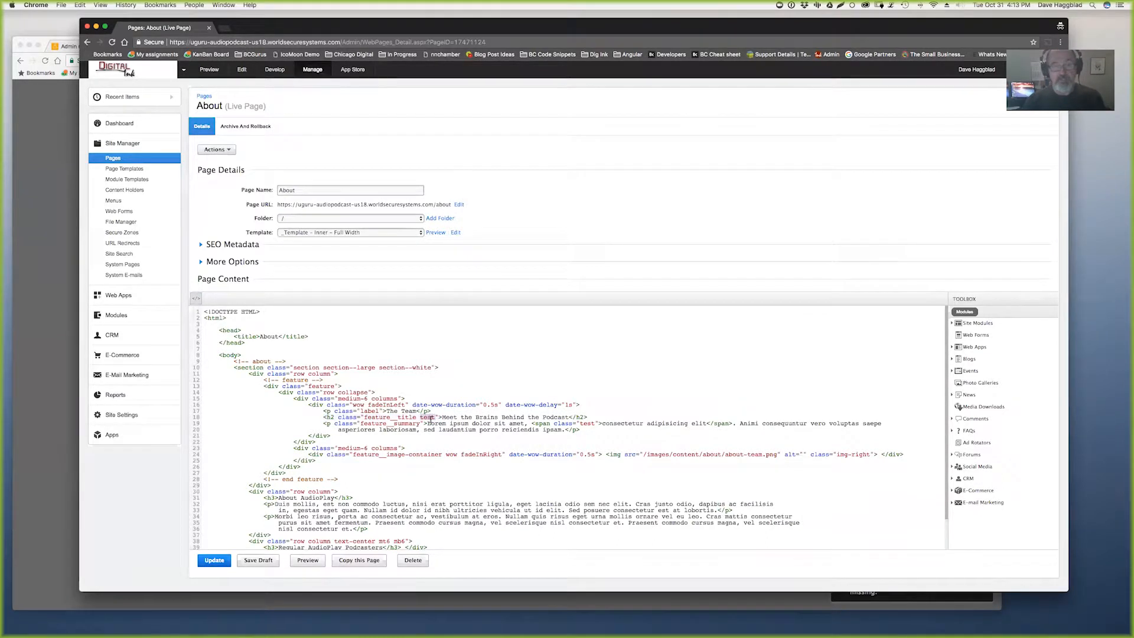
{"action": "left_click", "coordinate": [51, 422]}
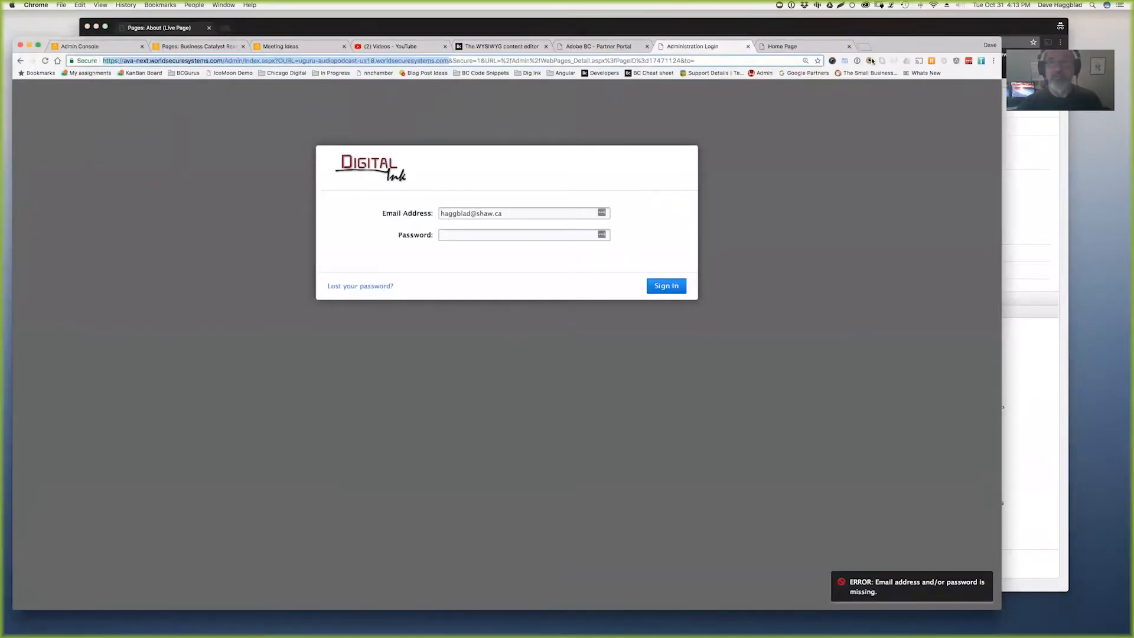
- Close the Administration Login tab, narrow the Partner Portal window, and bring the About page editor forward
{"action": "left_click", "coordinate": [747, 46]}
{"action": "left_click", "coordinate": [626, 47]}
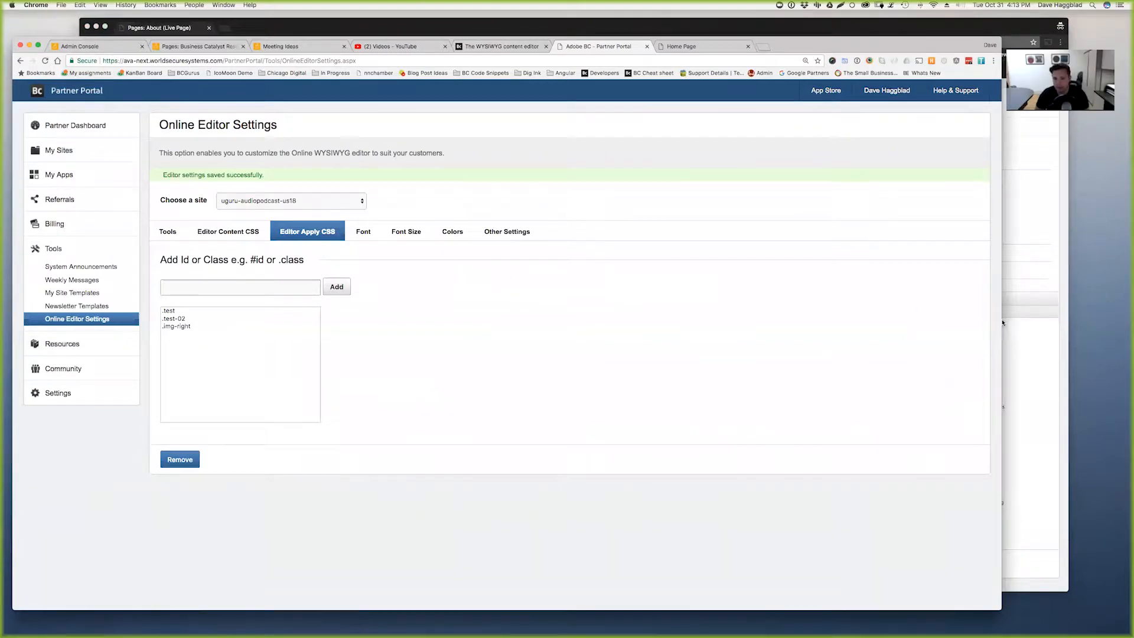
{"action": "left_click_drag", "start_coordinate": [1001, 608], "coordinate": [836, 565]}
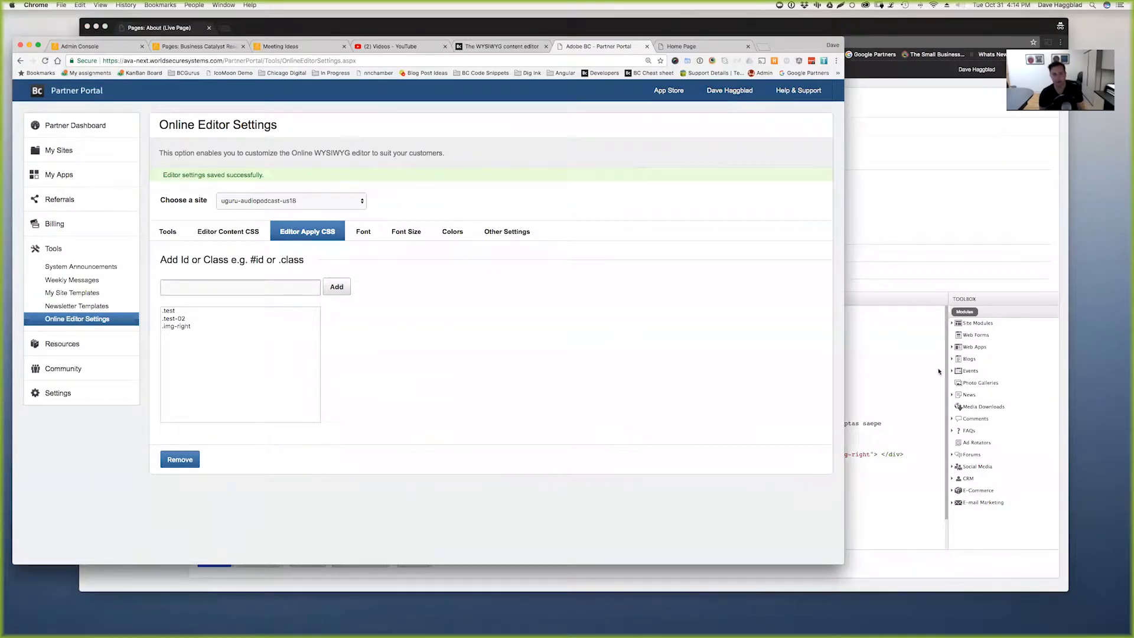
{"action": "left_click", "coordinate": [893, 394]}
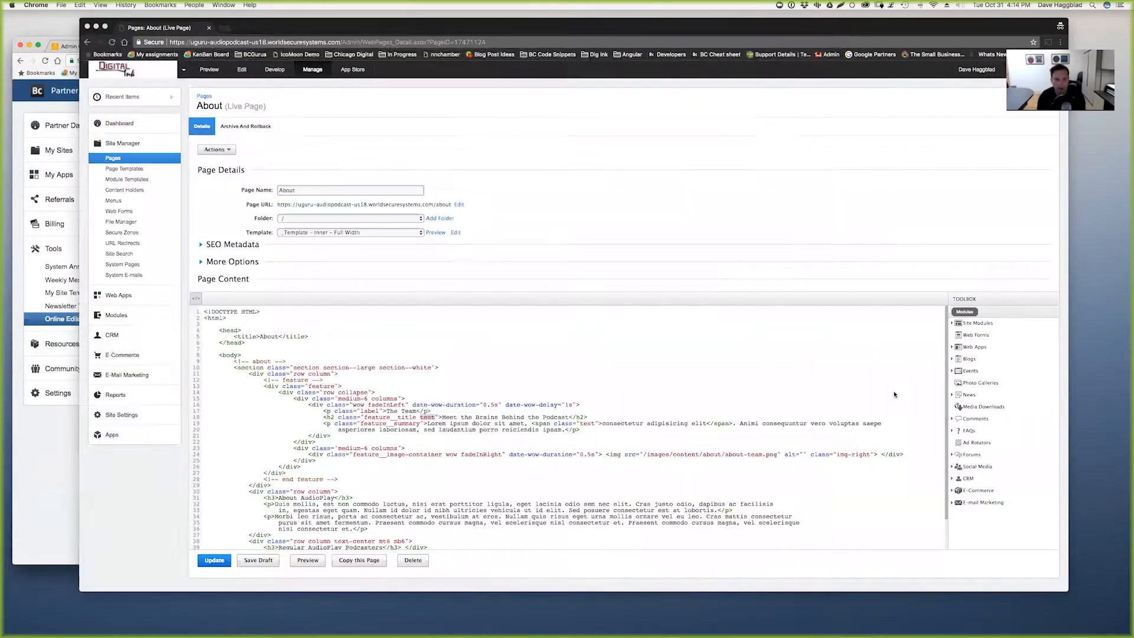
- Switch the About page back to visual mode and open the class (brush) dropdown
{"action": "left_click", "coordinate": [212, 301]}
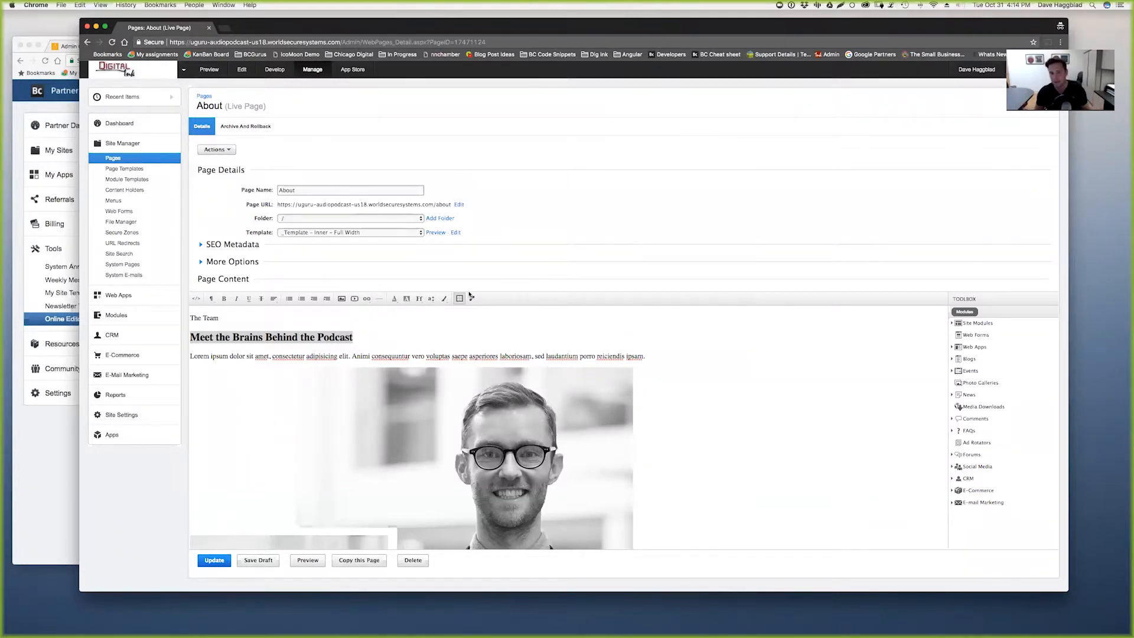
{"action": "left_click", "coordinate": [444, 299]}
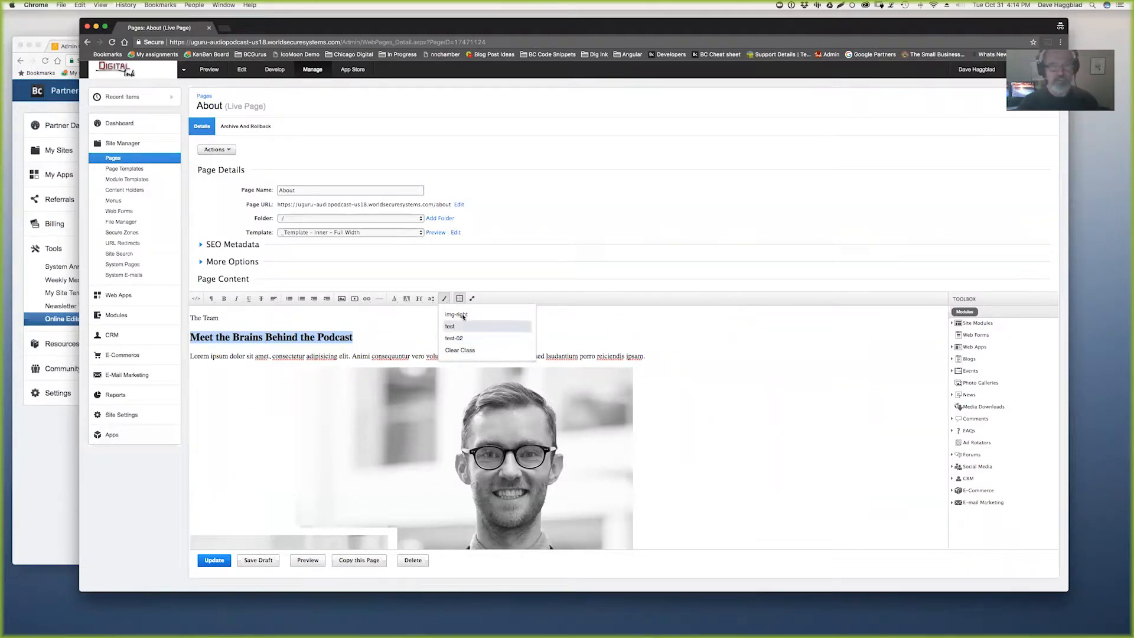
{"action": "left_click", "coordinate": [48, 459]}
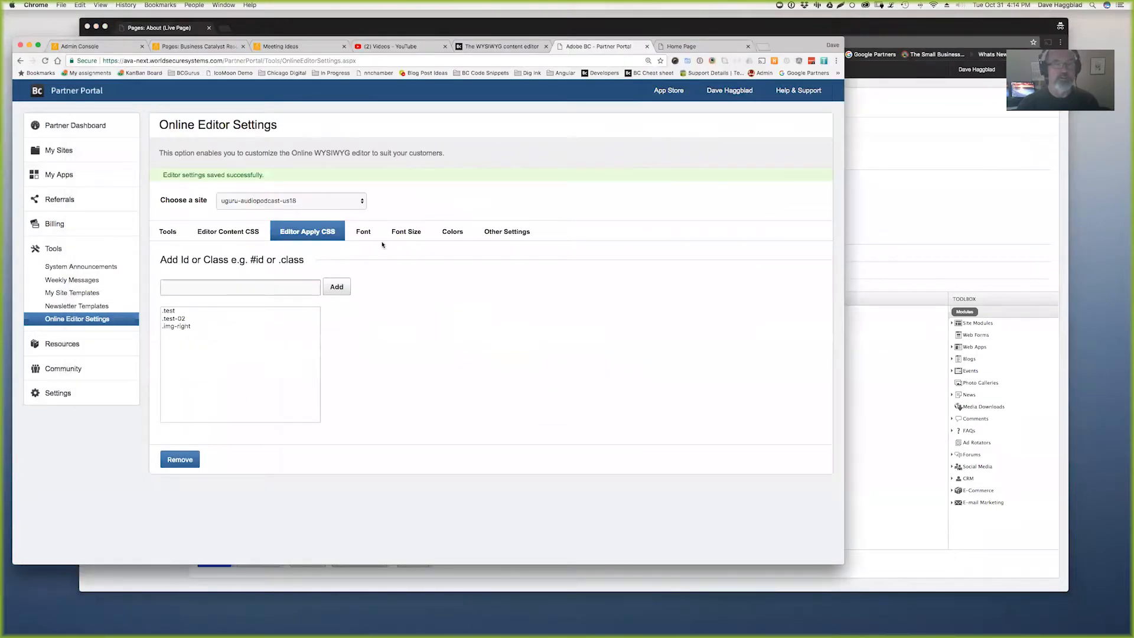
{"action": "left_click", "coordinate": [363, 232]}
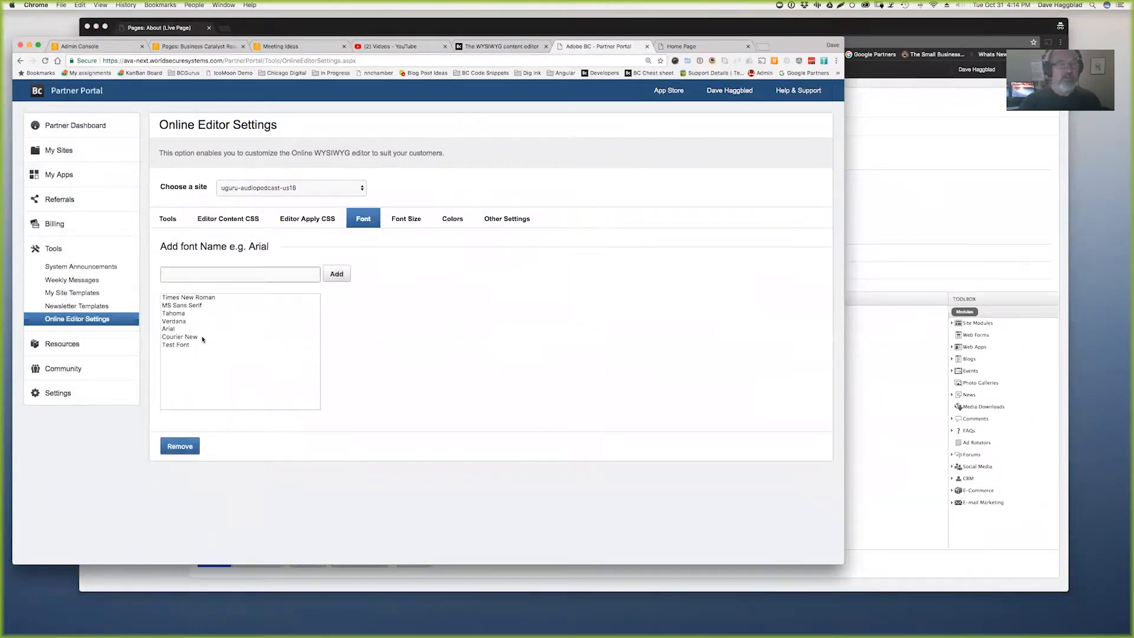
{"action": "left_click", "coordinate": [308, 224]}
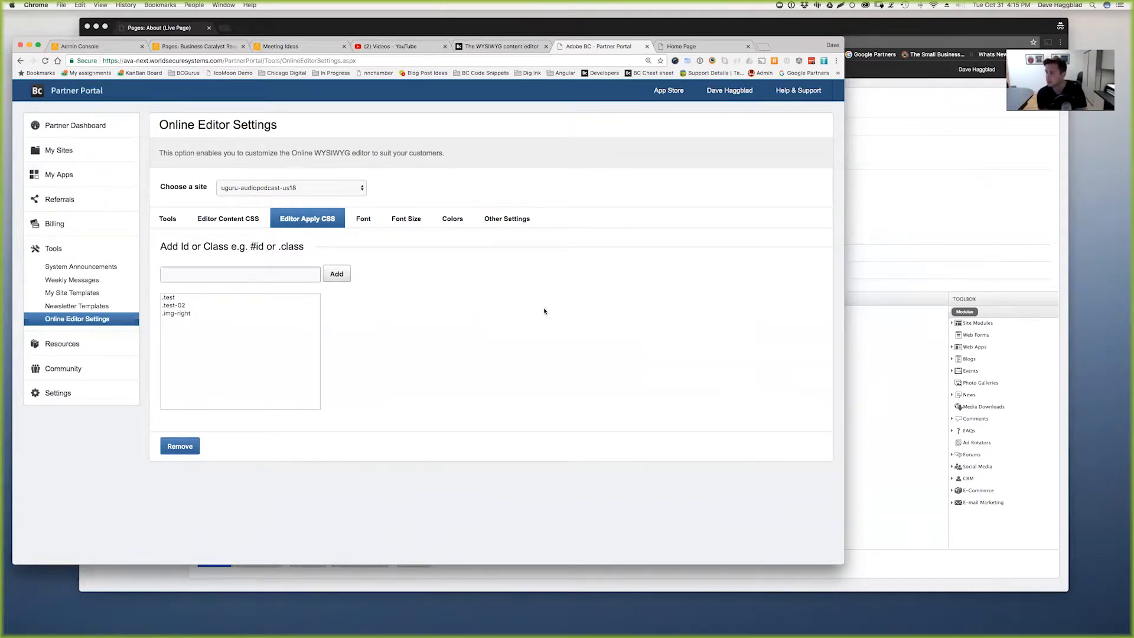
{"action": "left_click", "coordinate": [360, 188]}
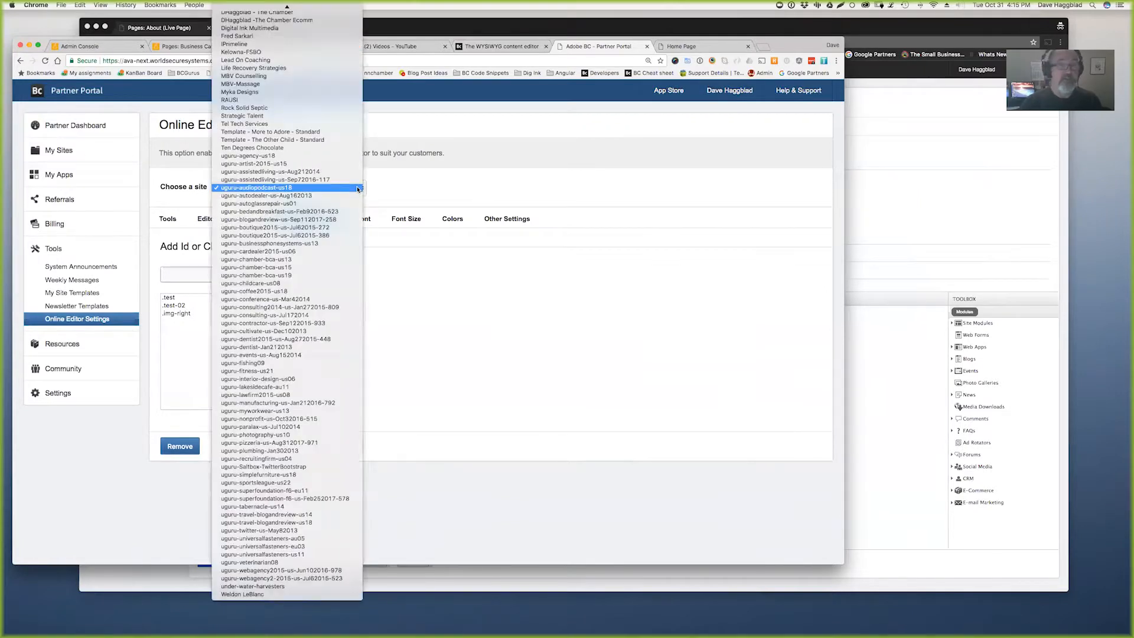
{"action": "left_click", "coordinate": [278, 189]}
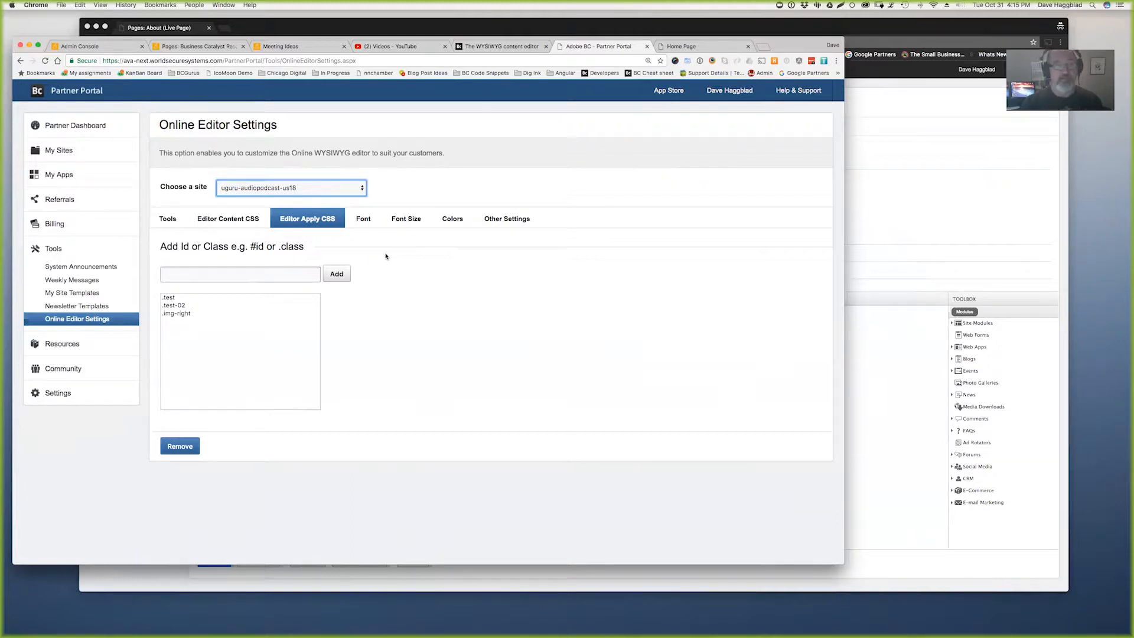
{"action": "left_click", "coordinate": [362, 222]}
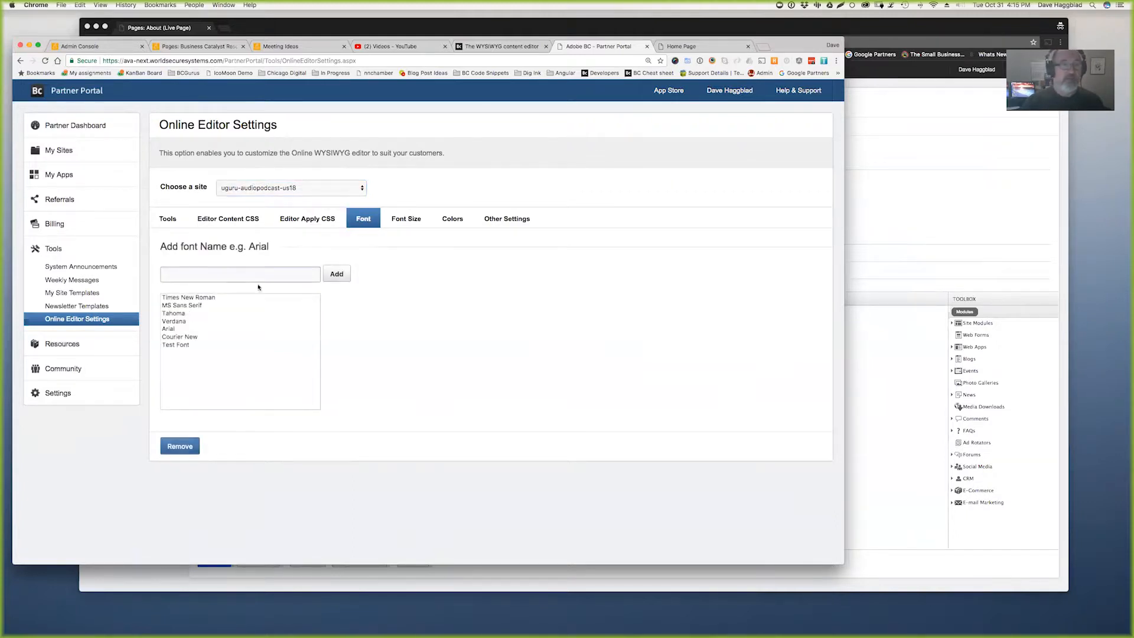
{"action": "left_click", "coordinate": [187, 345]}
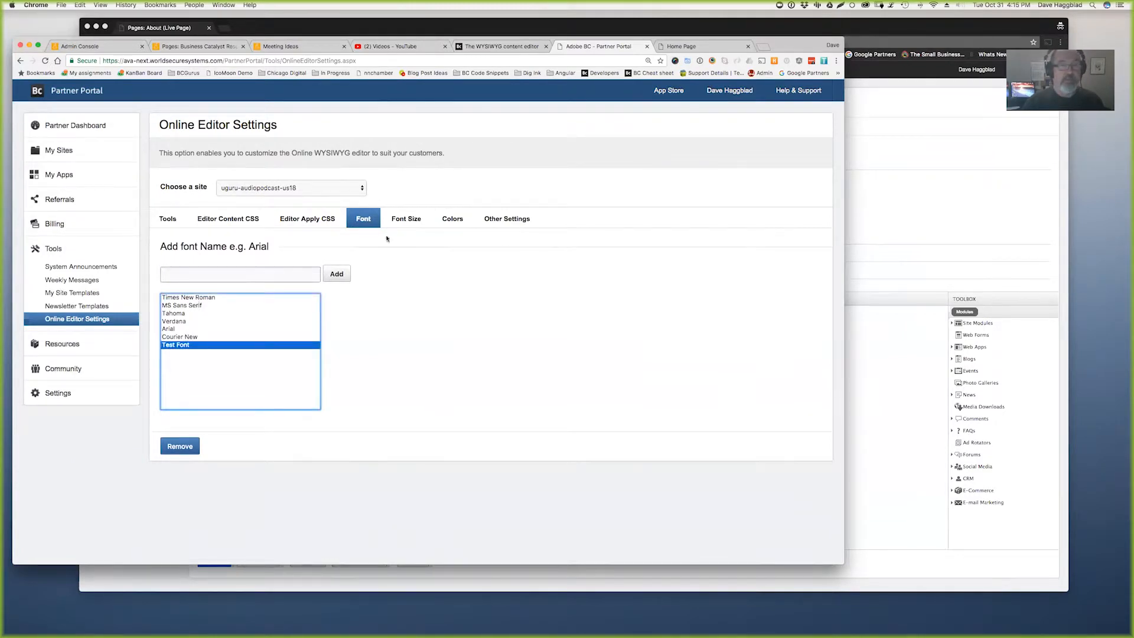
{"action": "left_click", "coordinate": [941, 237]}
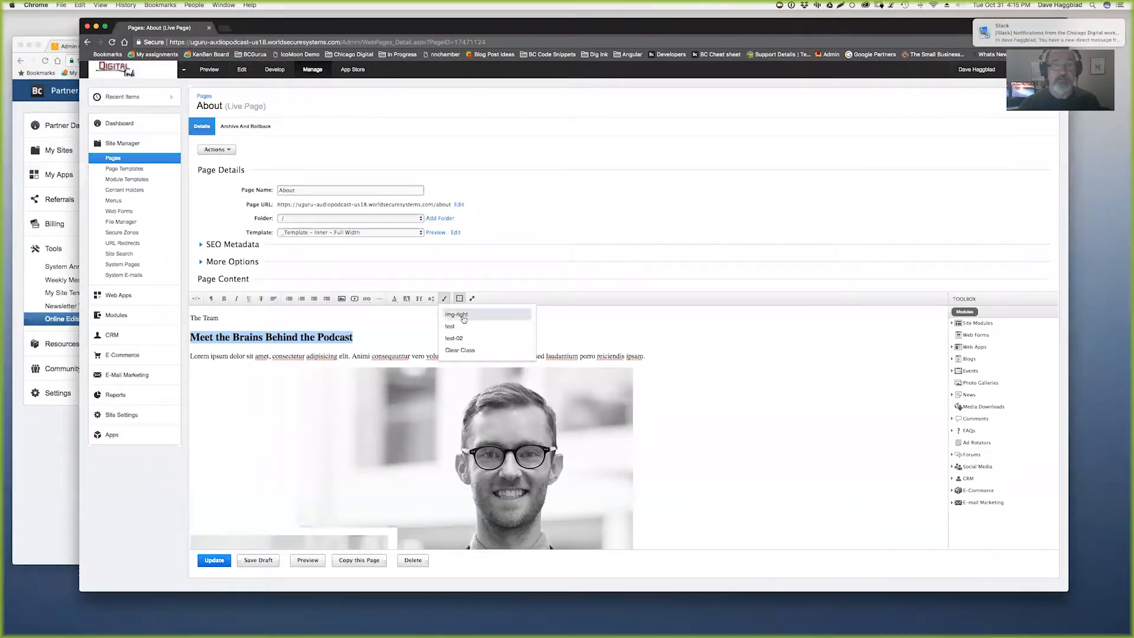
- Set 'The Team' label to Test Font and view its font-family style in the HTML source
{"action": "left_click", "coordinate": [485, 299]}
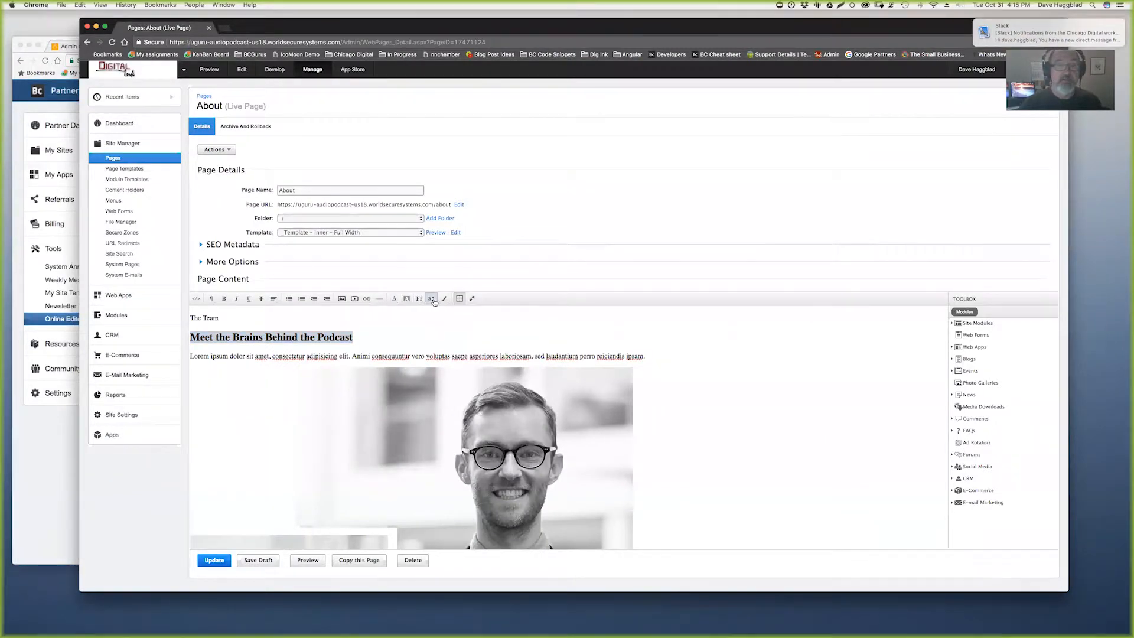
{"action": "left_click", "coordinate": [431, 299]}
{"action": "left_click", "coordinate": [418, 299]}
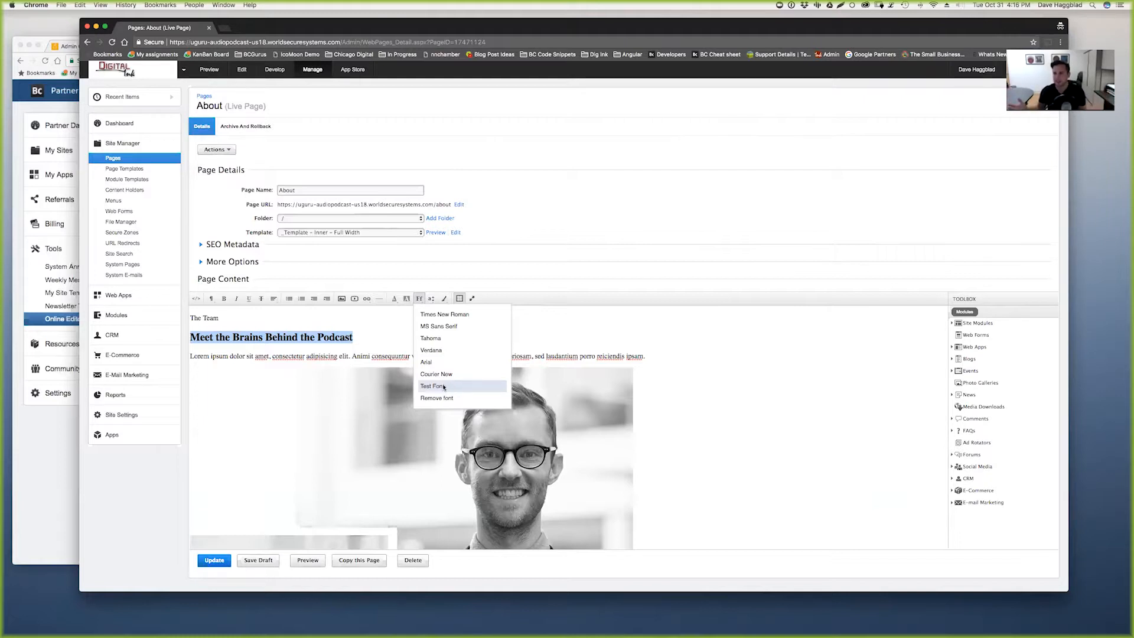
{"action": "left_click_drag", "start_coordinate": [364, 352], "coordinate": [356, 344]}
{"action": "left_click_drag", "start_coordinate": [222, 318], "coordinate": [174, 322]}
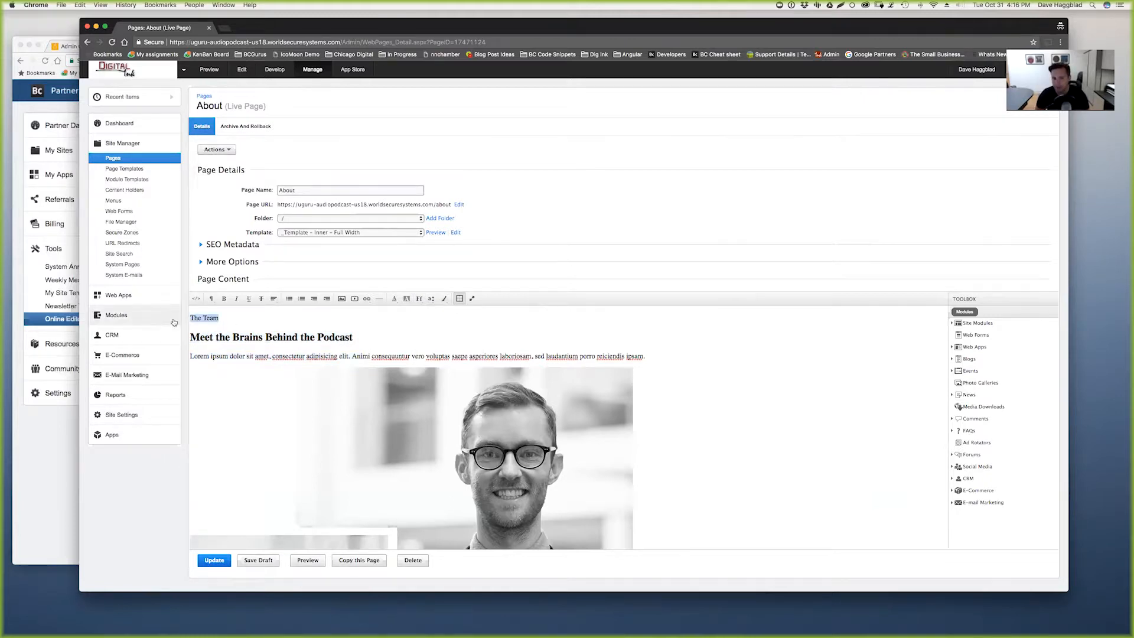
{"action": "left_click", "coordinate": [431, 298]}
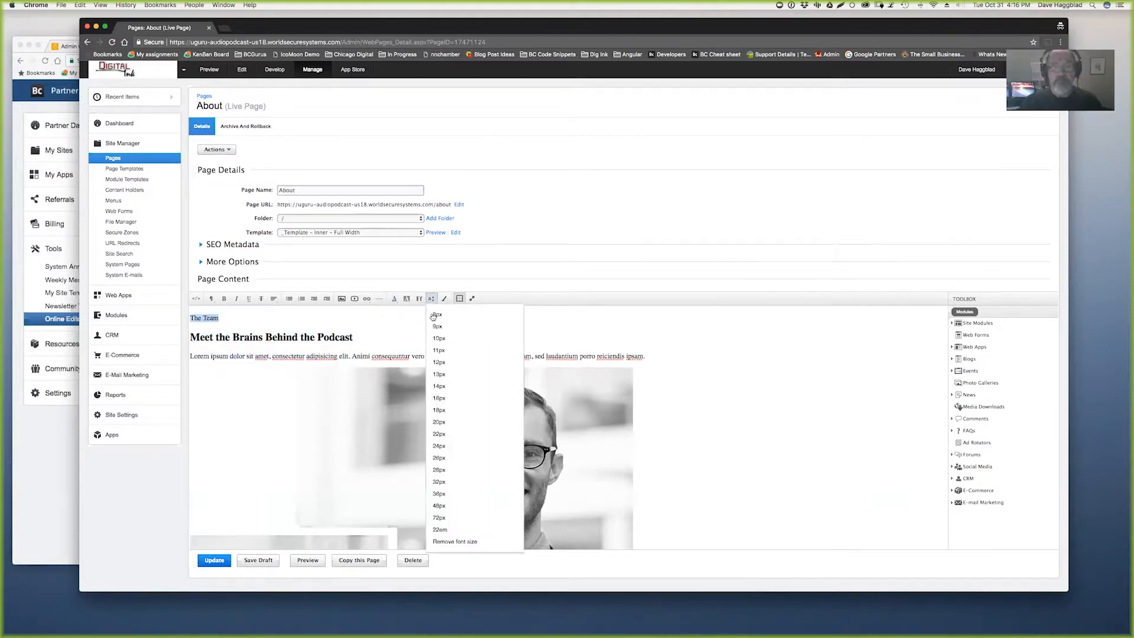
{"action": "left_click", "coordinate": [419, 298]}
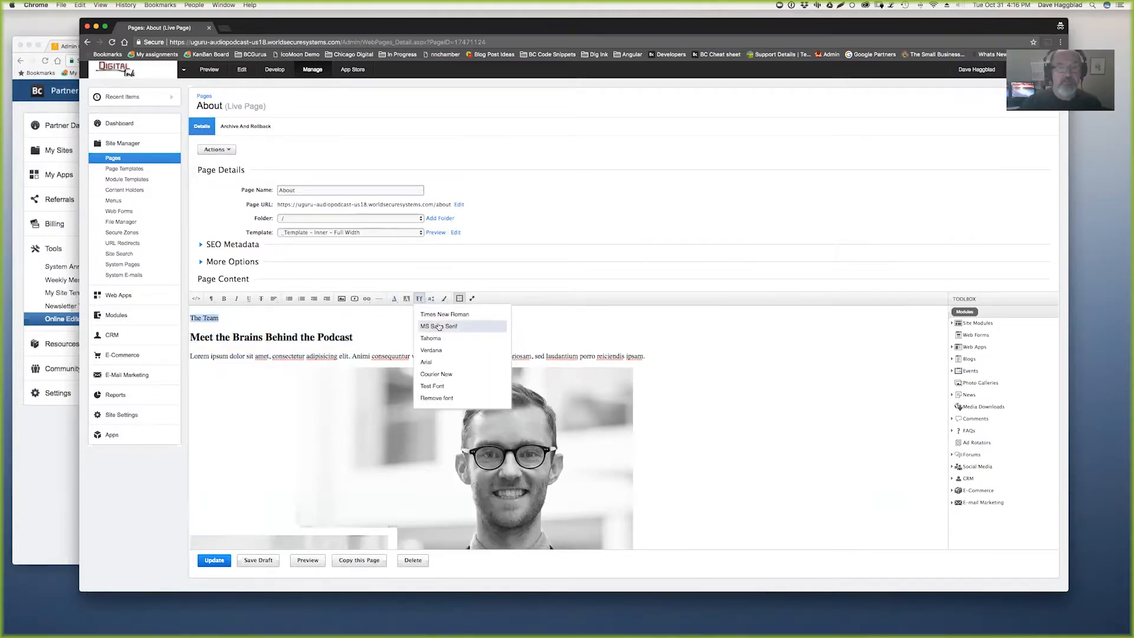
{"action": "left_click", "coordinate": [443, 385]}
{"action": "left_click", "coordinate": [196, 298]}
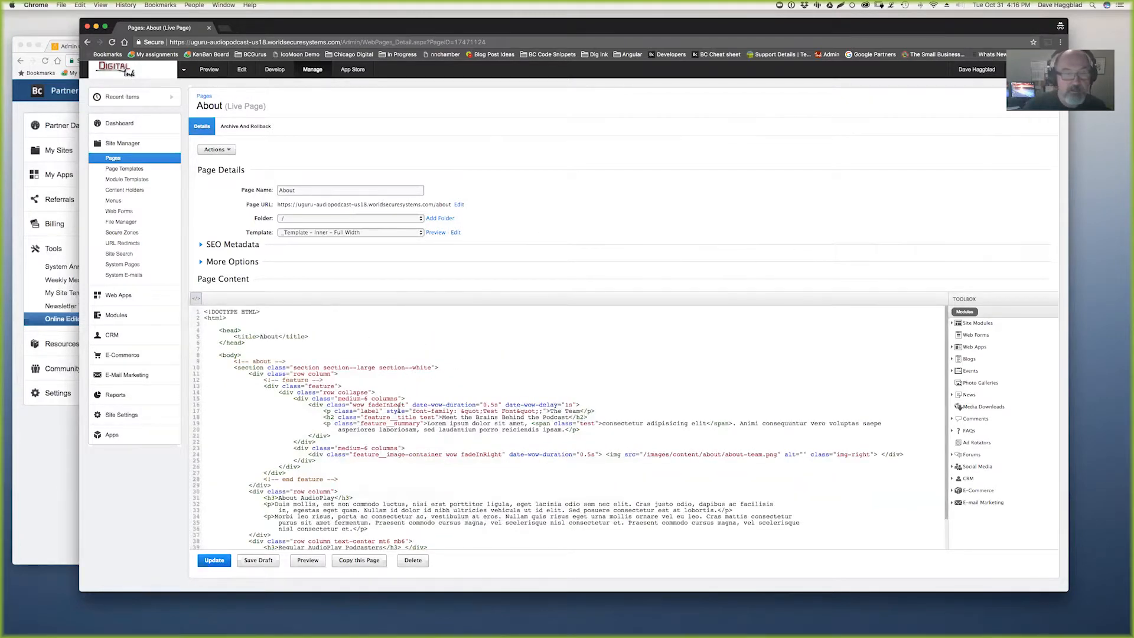
{"action": "left_click_drag", "start_coordinate": [390, 408], "coordinate": [546, 411]}
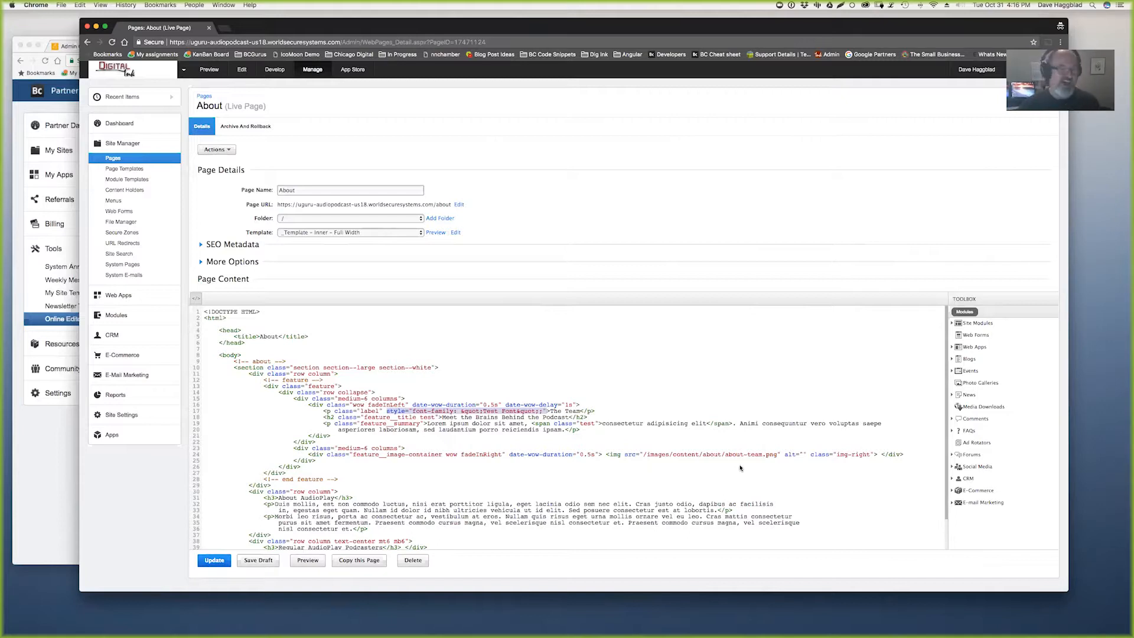
- Enter the .my-fancy-font class name in the Editor Apply CSS field, then bring the About page editor forward
{"action": "left_click", "coordinate": [45, 459]}
{"action": "left_click", "coordinate": [316, 219]}
{"action": "left_click", "coordinate": [214, 271]}
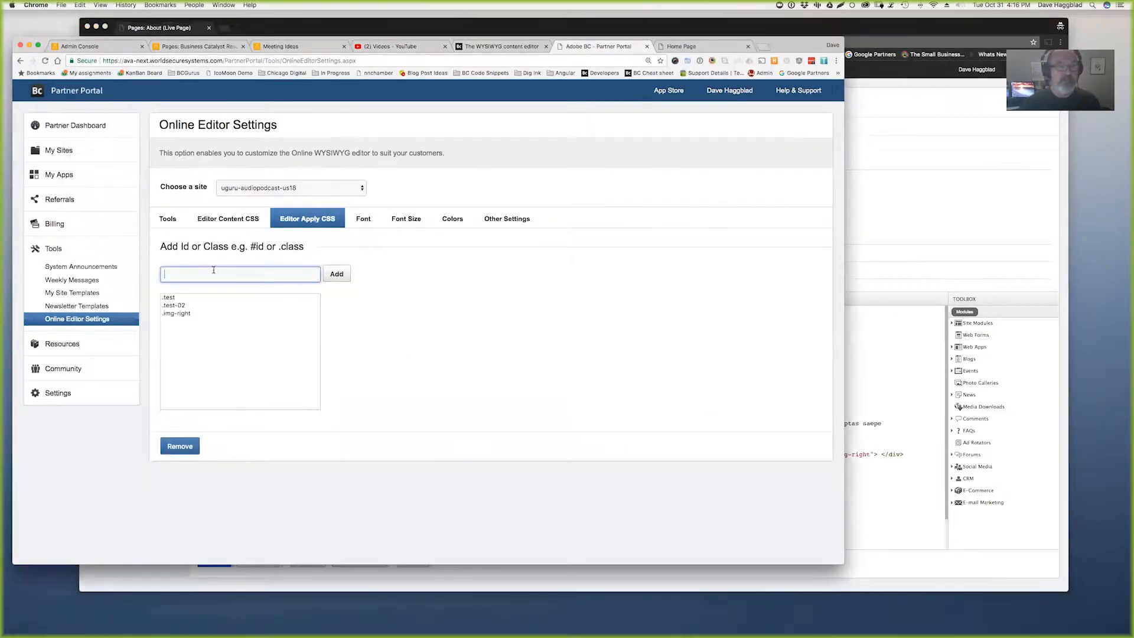
{"action": "type", "text": "."}
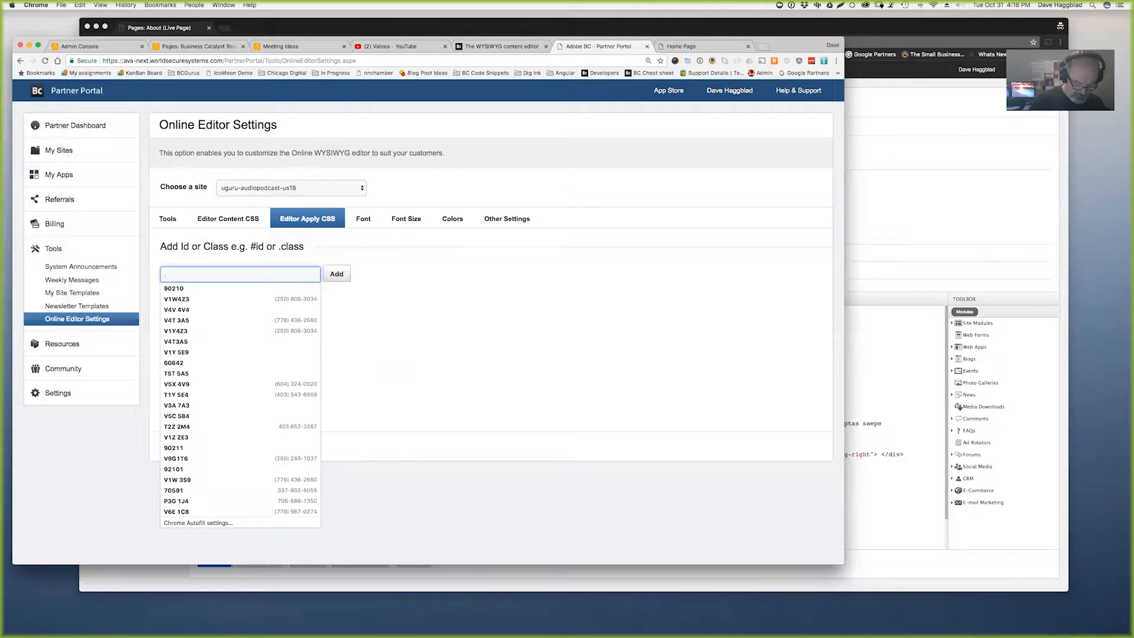
{"action": "type", "text": "my-fanc"}
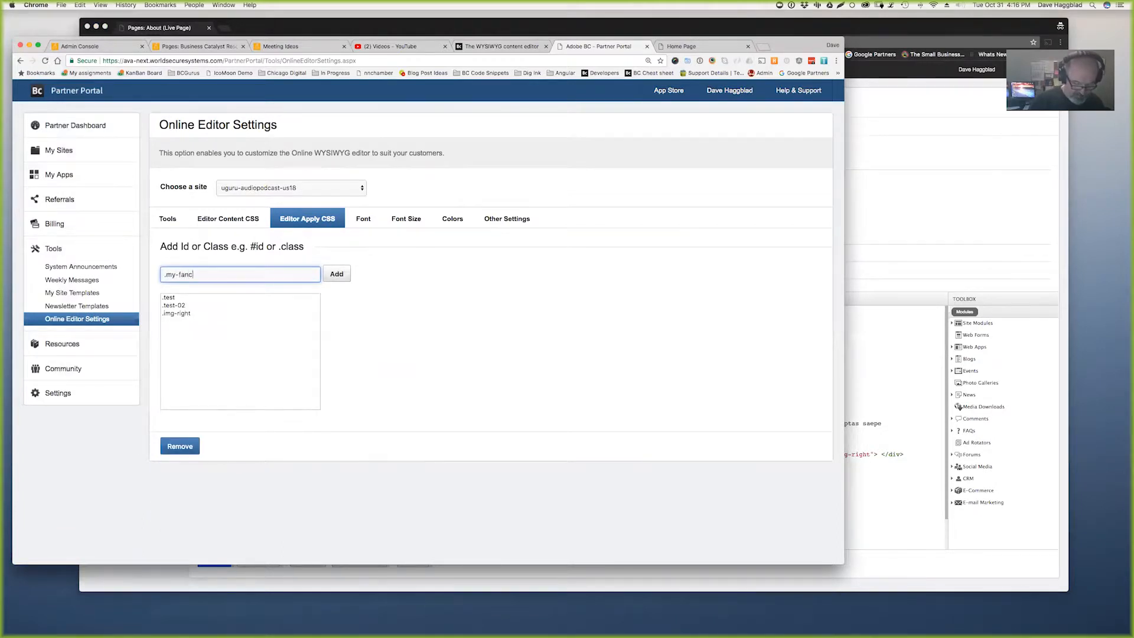
{"action": "type", "text": "y-font"}
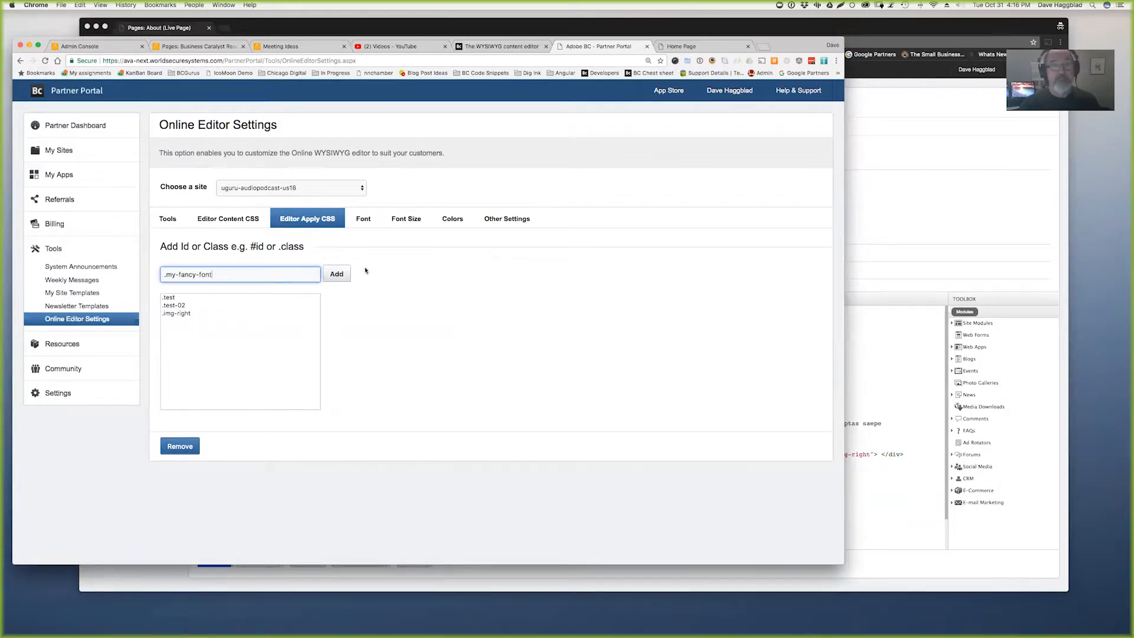
{"action": "left_click", "coordinate": [968, 230]}
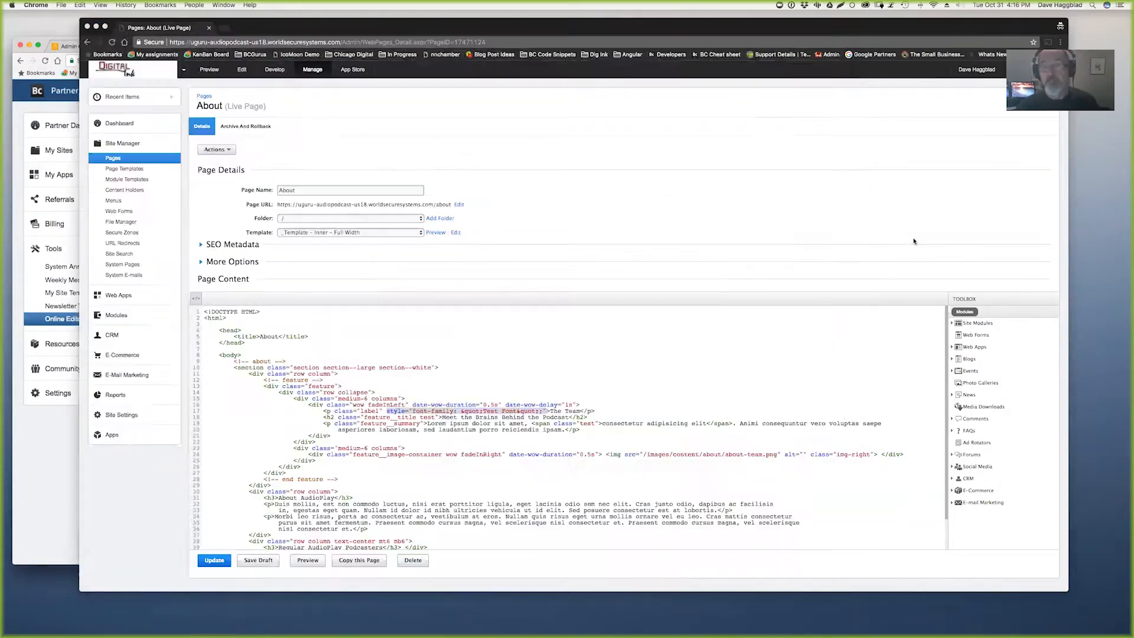
- Check the available editor classes, then switch the About page content to HTML source
{"action": "left_click", "coordinate": [201, 298]}
{"action": "left_click", "coordinate": [444, 298]}
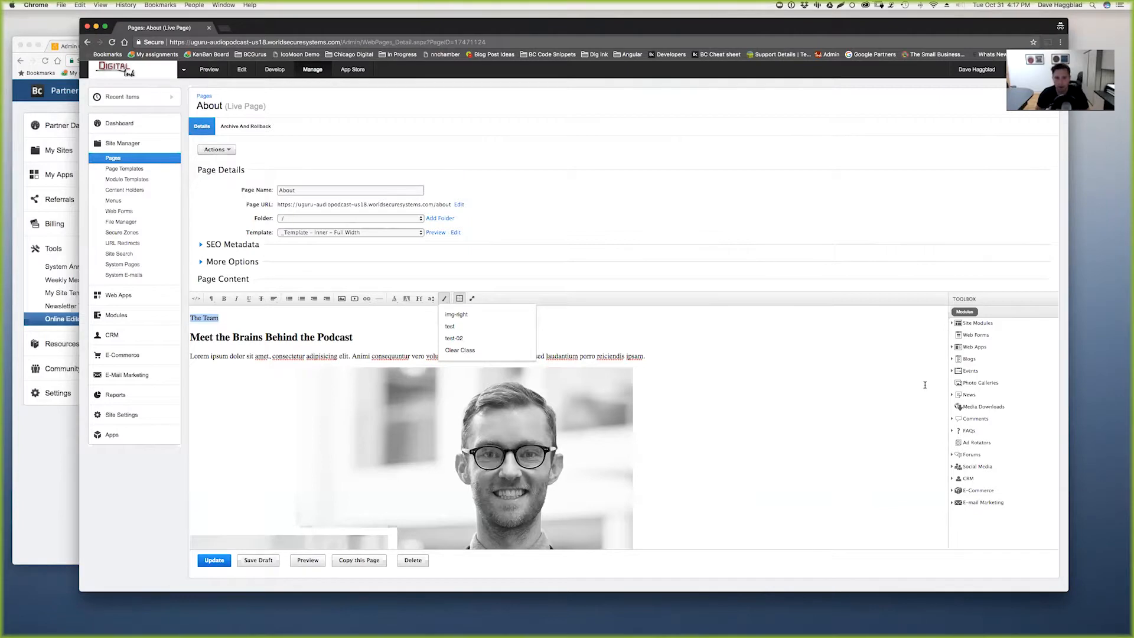
{"action": "left_click", "coordinate": [361, 335]}
{"action": "left_click", "coordinate": [197, 298]}
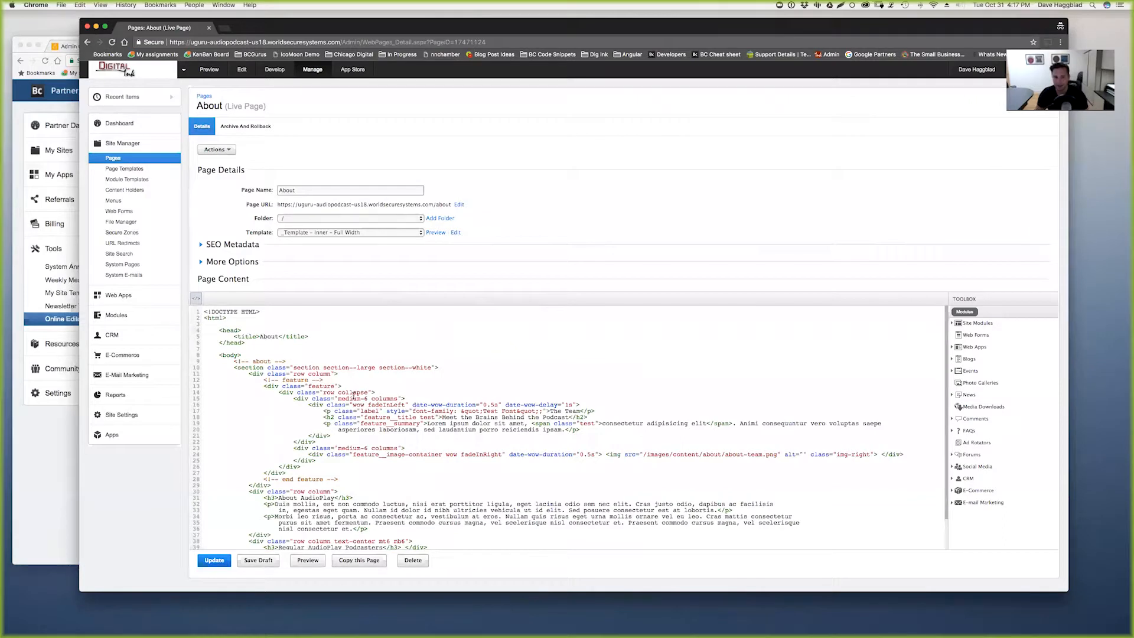
- Delete the stray semicolon after &quot; in The Team's line-17 Test Font style, then return to visual mode
{"action": "left_click_drag", "start_coordinate": [398, 390], "coordinate": [428, 387]}
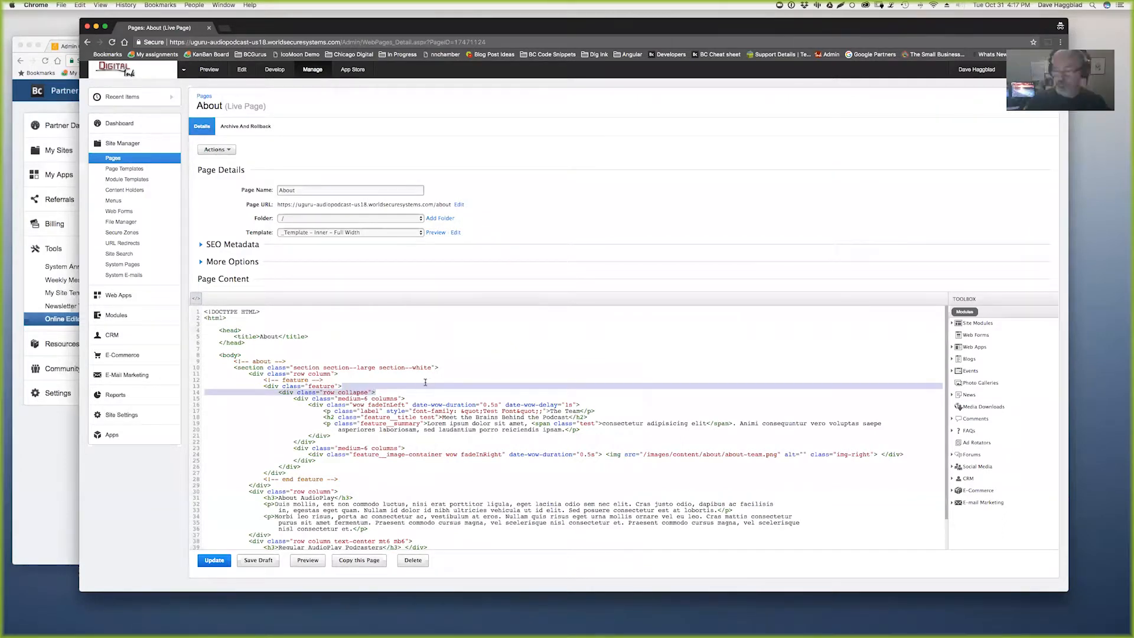
{"action": "key", "text": "super+equal"}
{"action": "key", "text": "super+equal"}
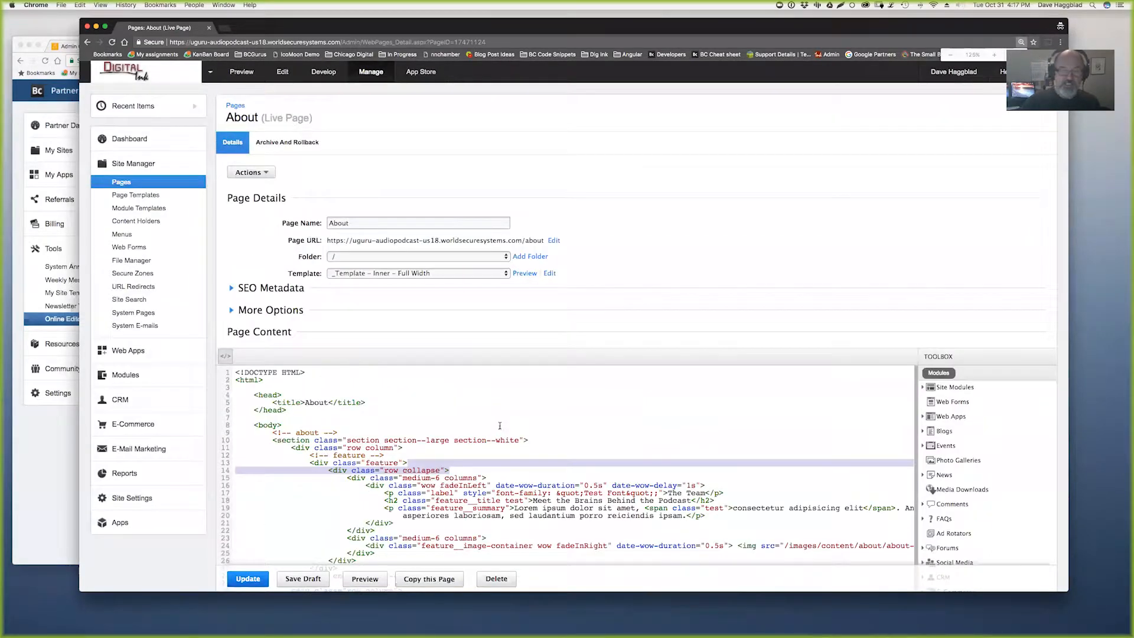
{"action": "scroll", "coordinate": [506, 425], "scroll_direction": "down", "scroll_amount": 5}
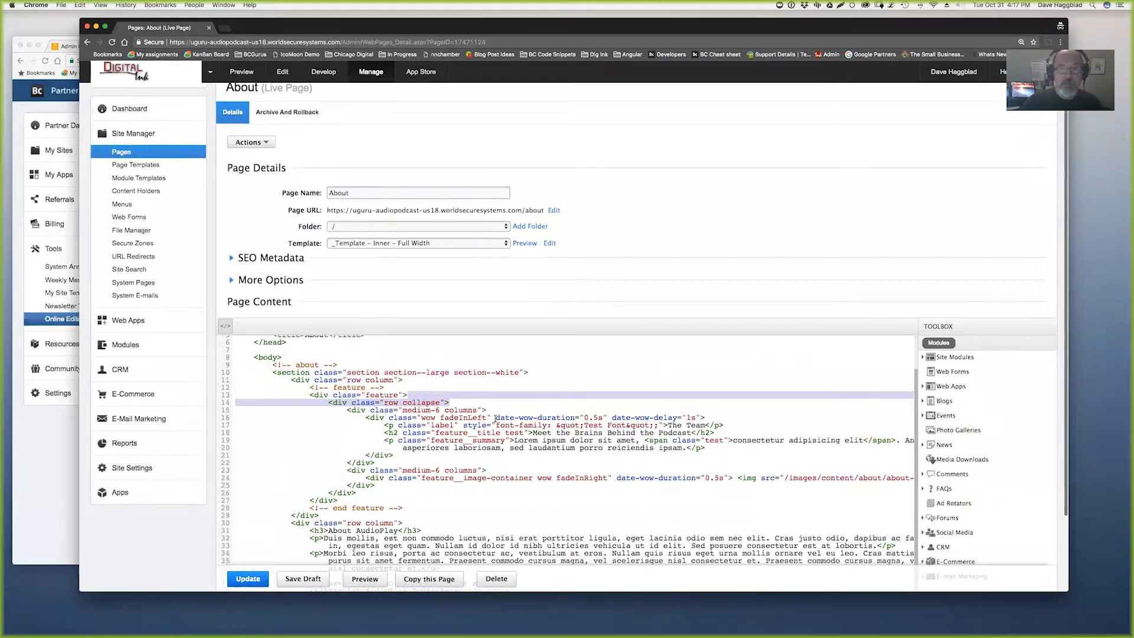
{"action": "left_click", "coordinate": [463, 425]}
{"action": "left_click_drag", "start_coordinate": [383, 423], "coordinate": [721, 423]}
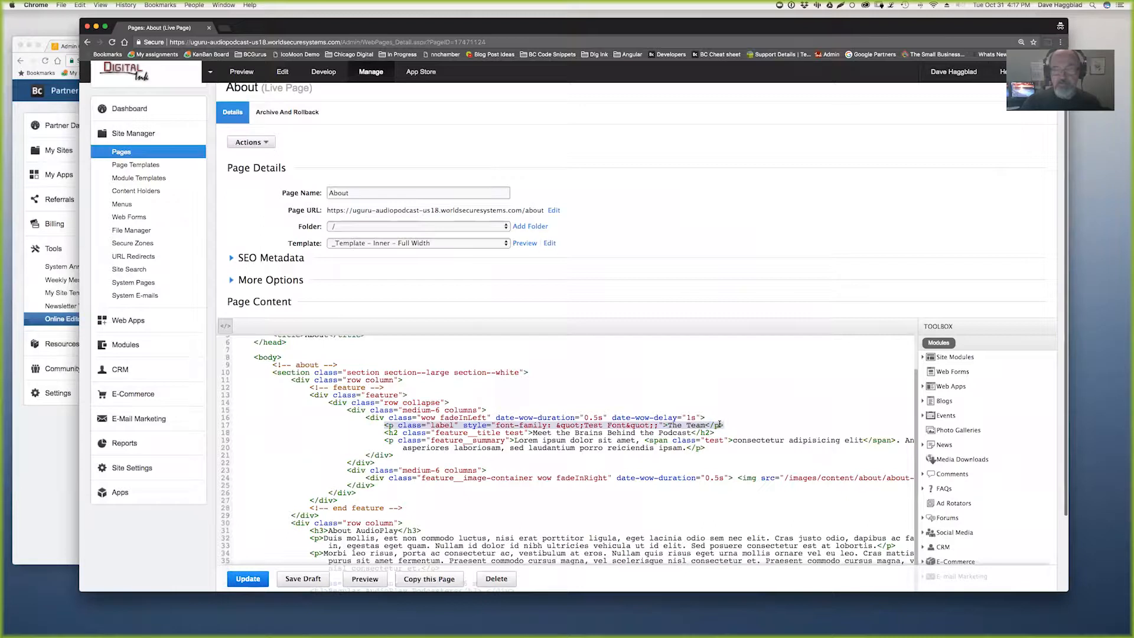
{"action": "left_click", "coordinate": [441, 424]}
{"action": "double_click", "coordinate": [441, 424]}
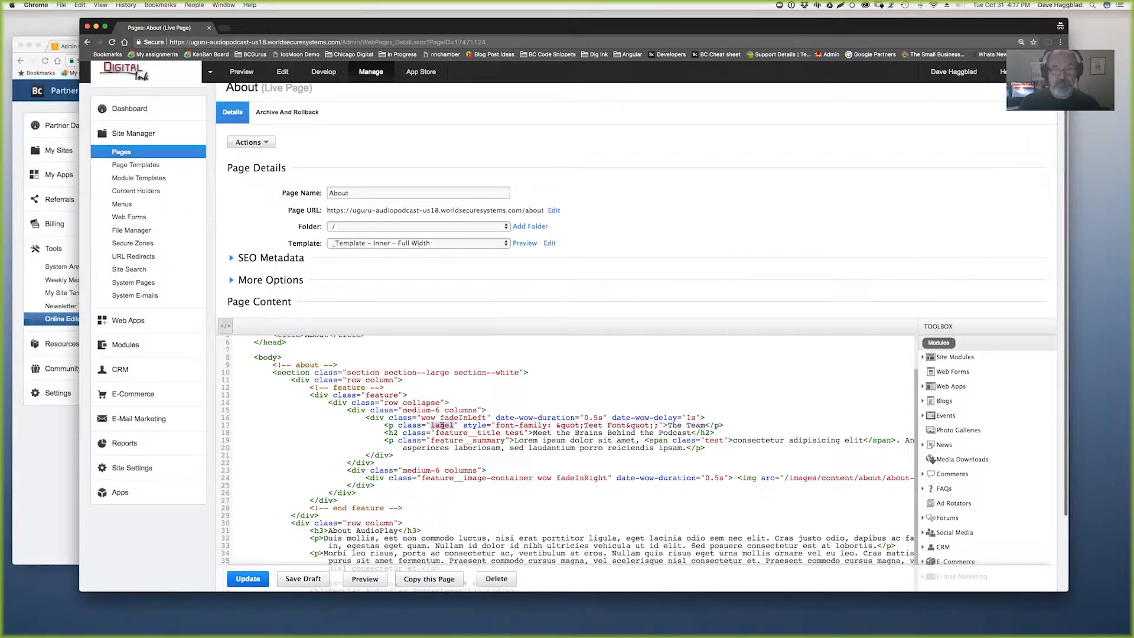
{"action": "left_click_drag", "start_coordinate": [462, 424], "coordinate": [655, 424]}
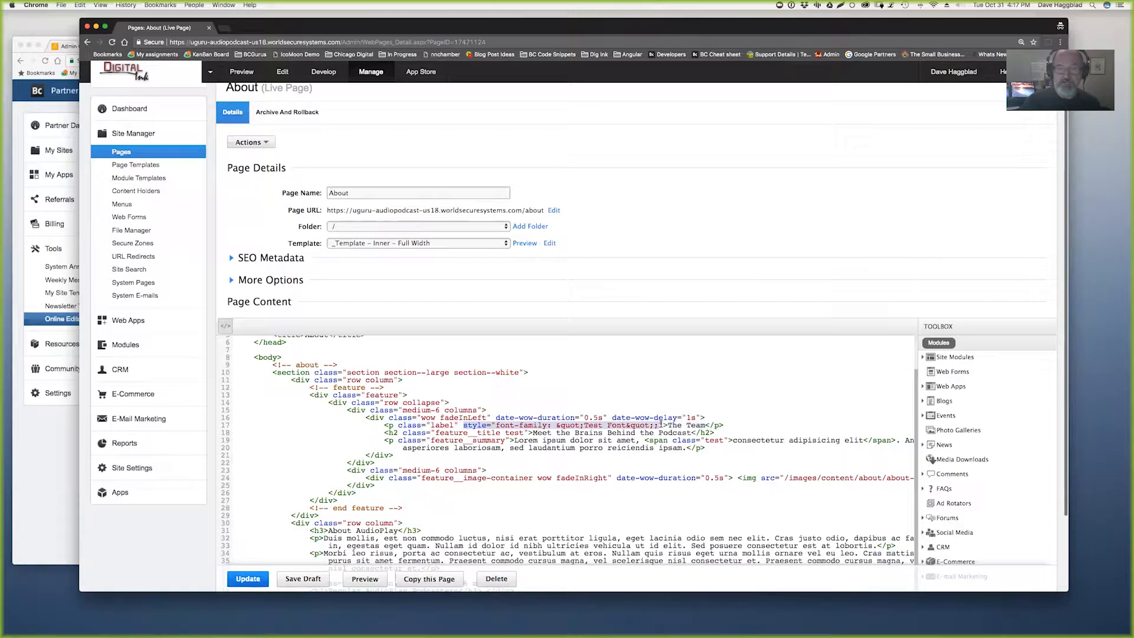
{"action": "left_click", "coordinate": [654, 425]}
{"action": "key", "text": "Delete"}
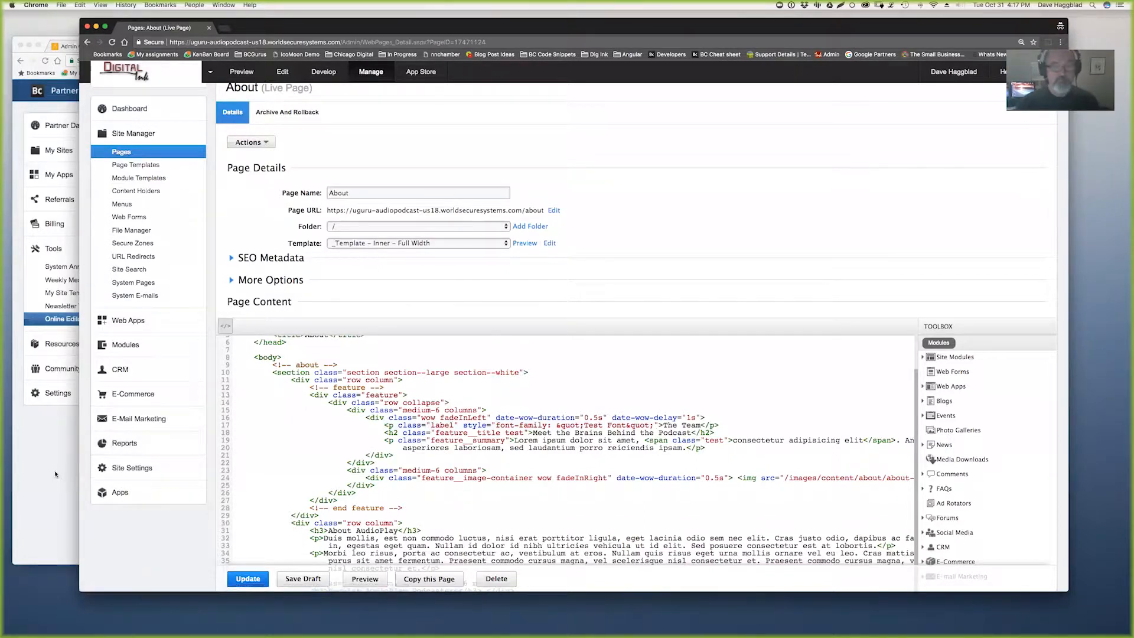
{"action": "left_click", "coordinate": [225, 328]}
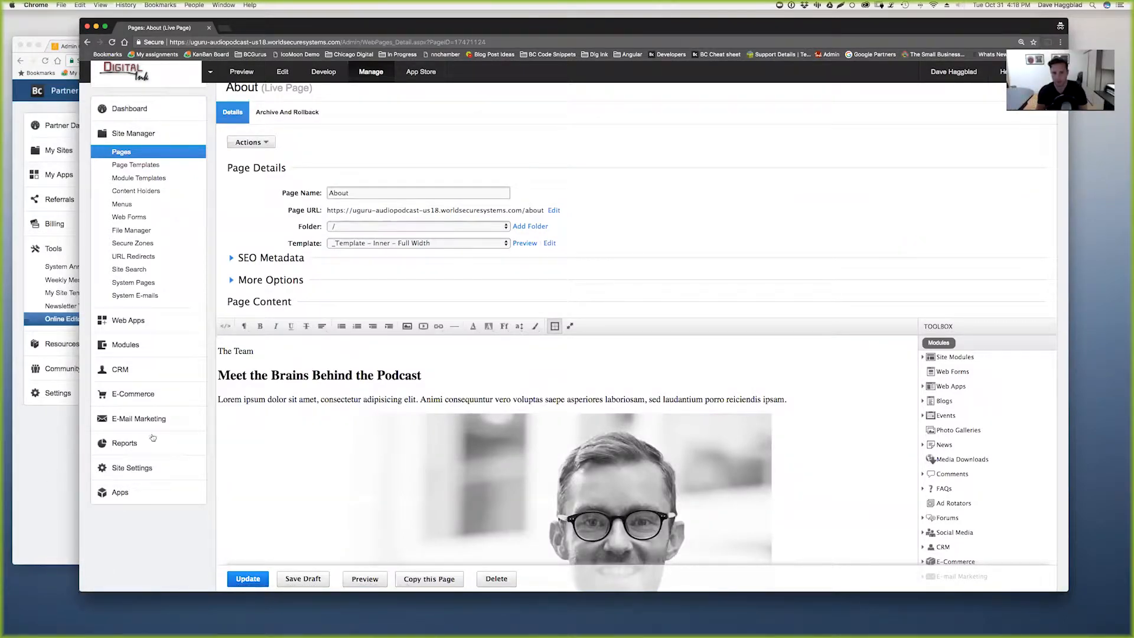
- Select The Team and try Courier New, Arial and another font, ending on Times New Roman
{"action": "left_click_drag", "start_coordinate": [268, 352], "coordinate": [216, 352]}
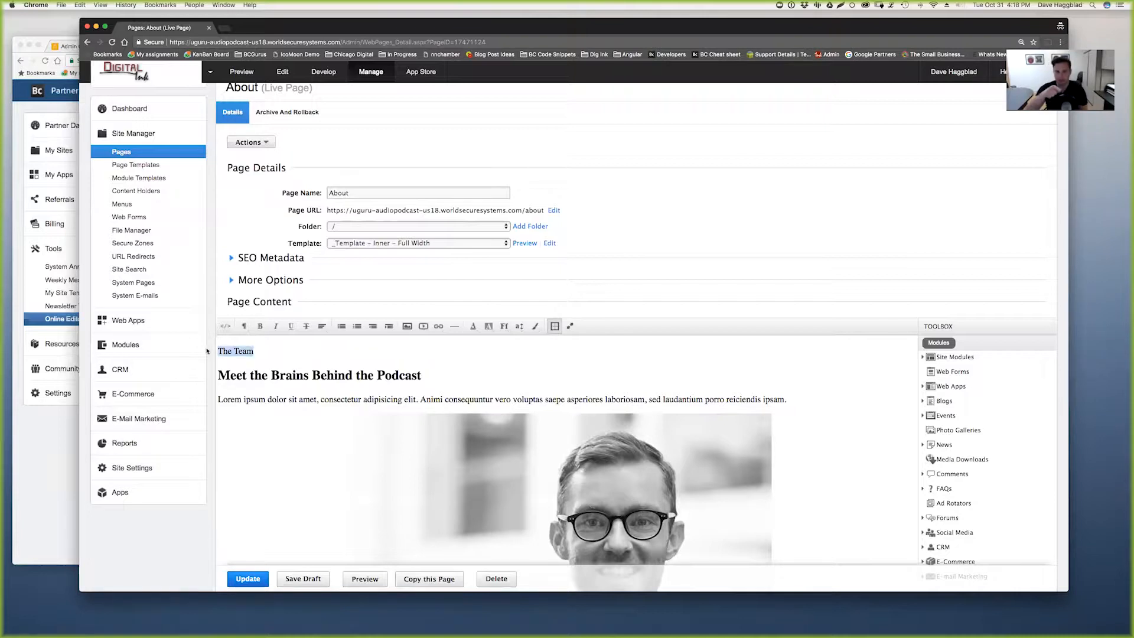
{"action": "left_click", "coordinate": [505, 328]}
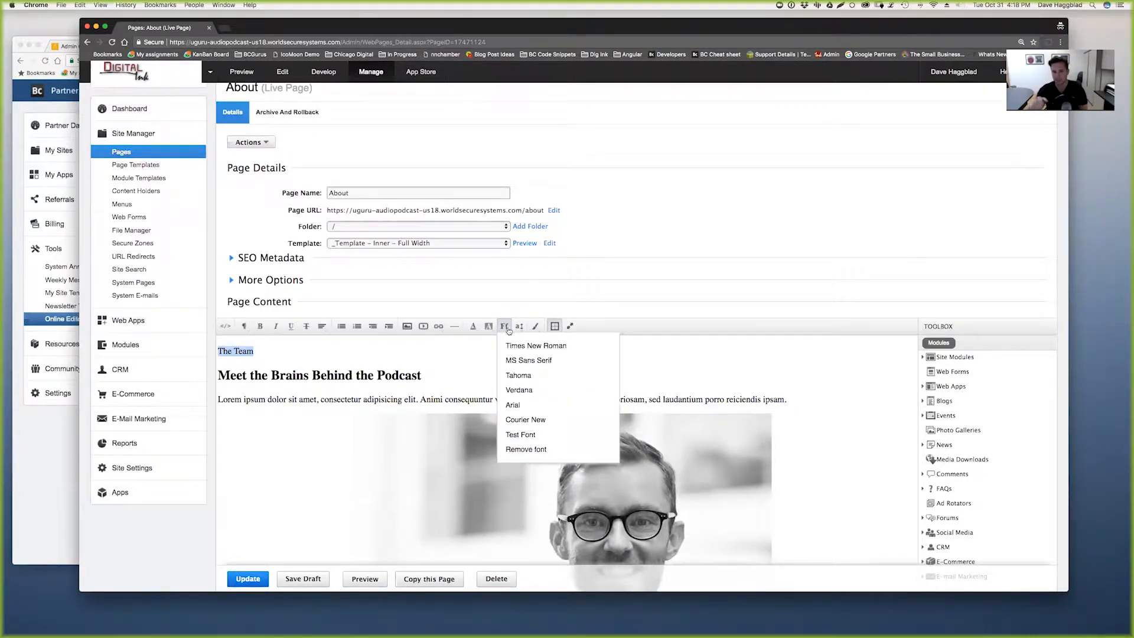
{"action": "left_click", "coordinate": [530, 420]}
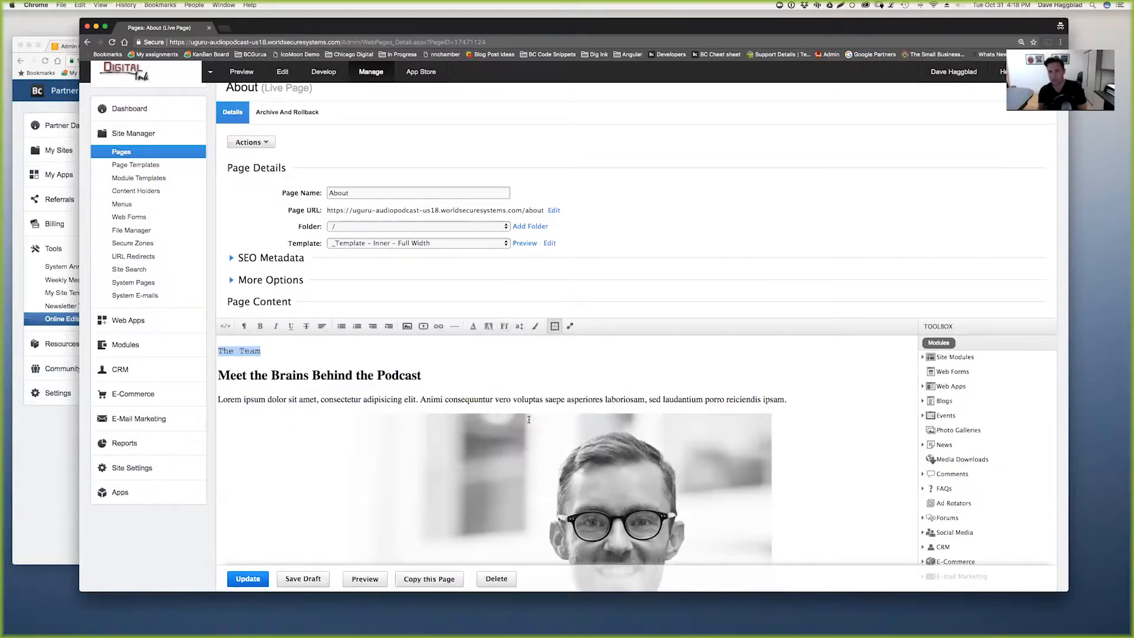
{"action": "left_click", "coordinate": [505, 326]}
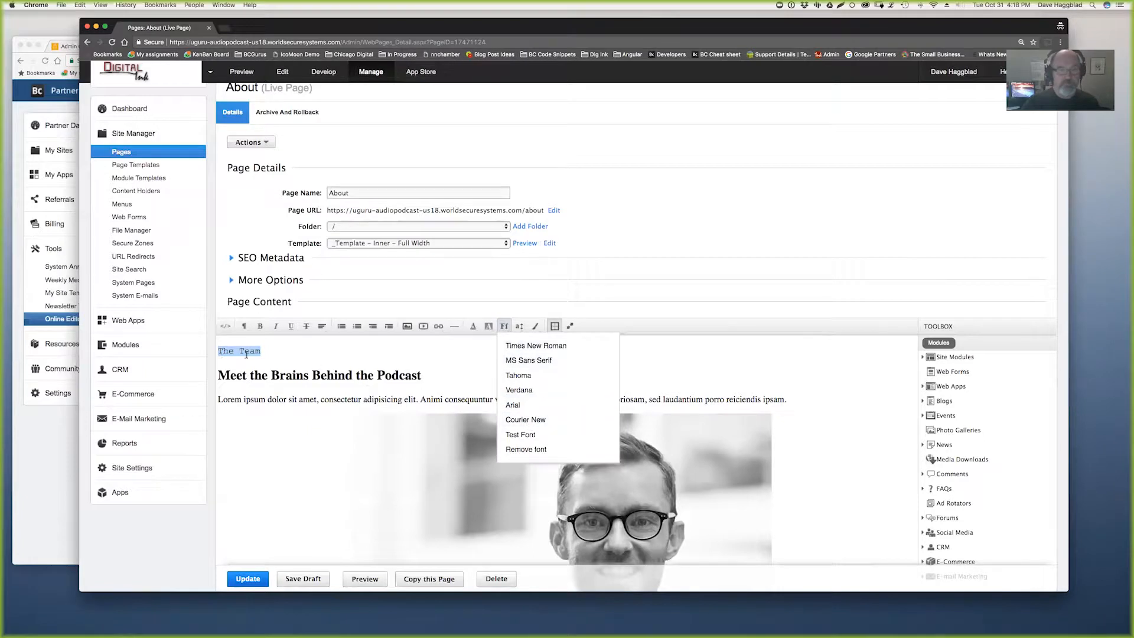
{"action": "left_click", "coordinate": [516, 406]}
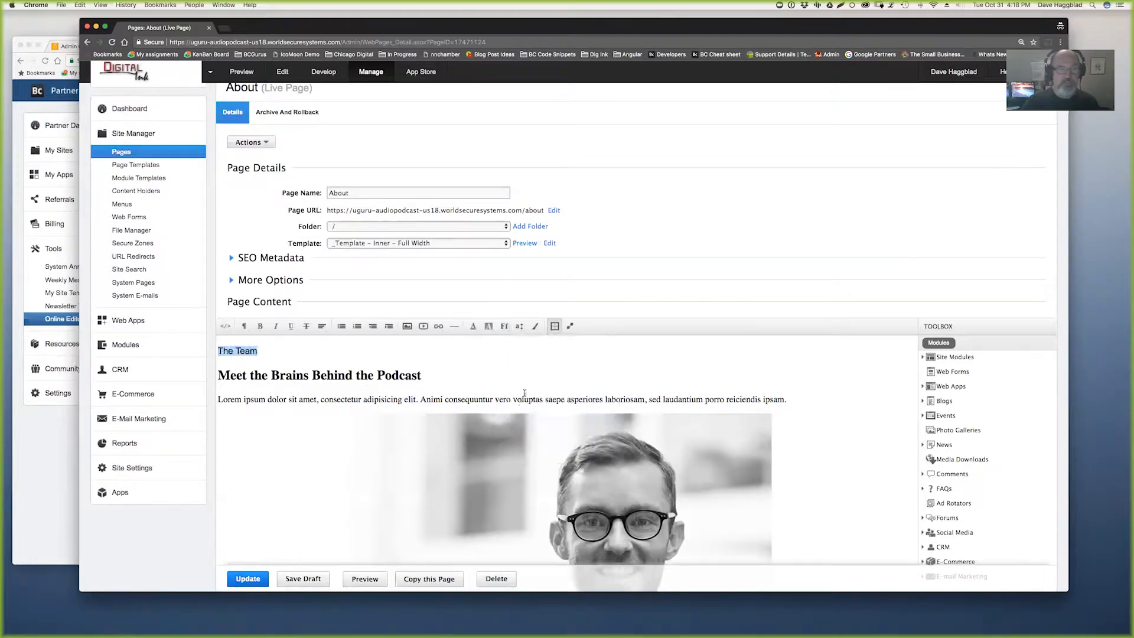
{"action": "left_click", "coordinate": [504, 326]}
{"action": "left_click", "coordinate": [530, 373]}
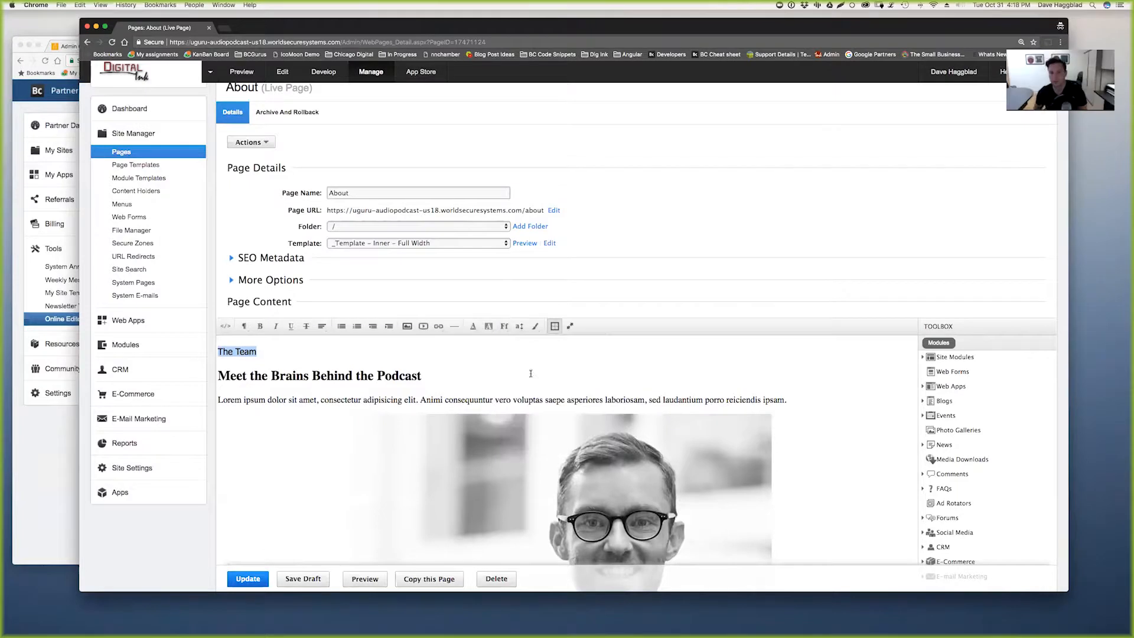
{"action": "left_click", "coordinate": [505, 330]}
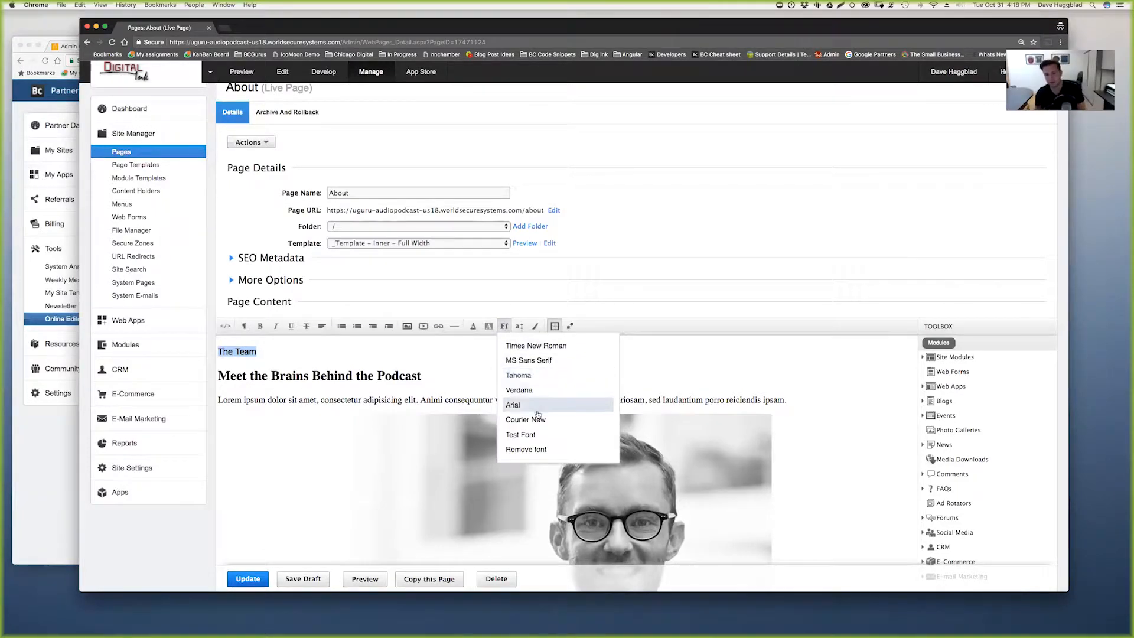
{"action": "left_click", "coordinate": [552, 346]}
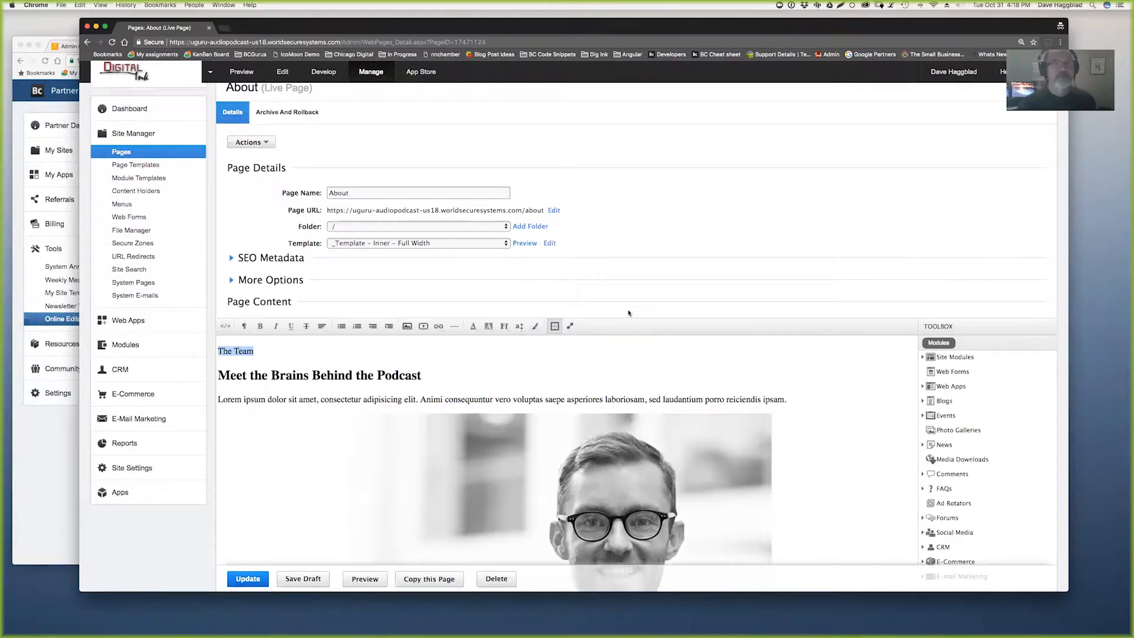
{"action": "left_click", "coordinate": [362, 71]}
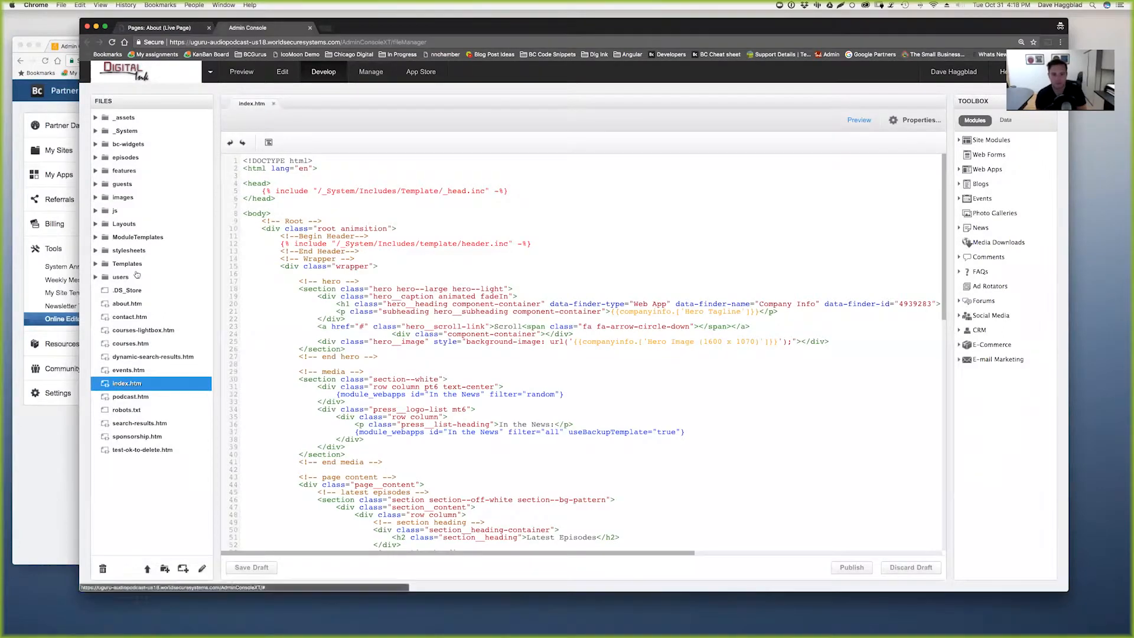
{"action": "left_click", "coordinate": [96, 251]}
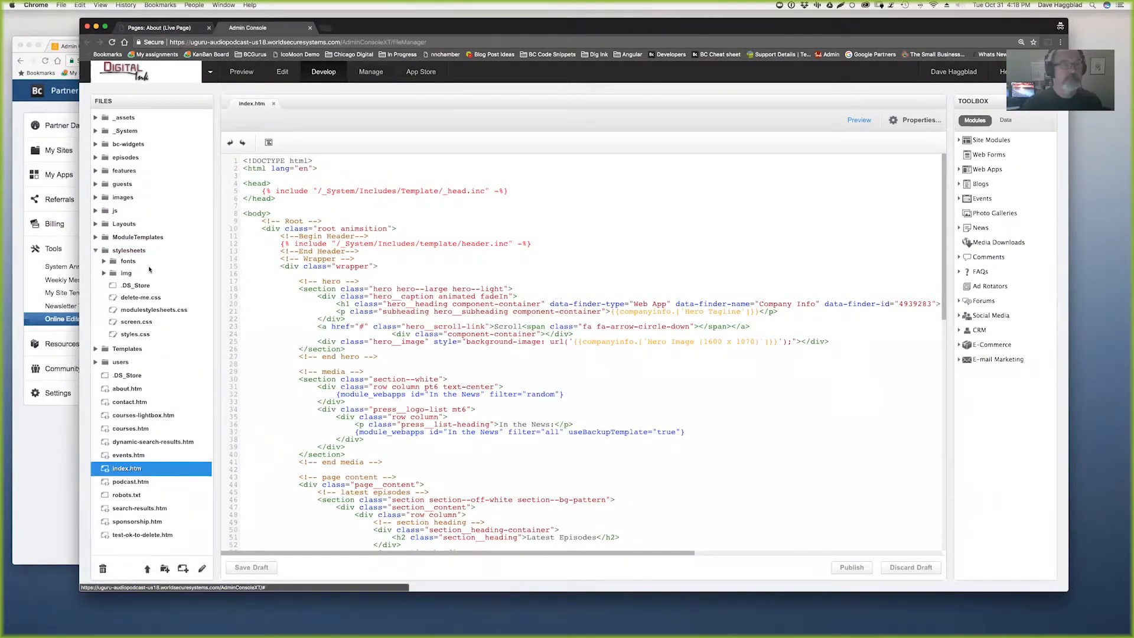
{"action": "left_click", "coordinate": [110, 261]}
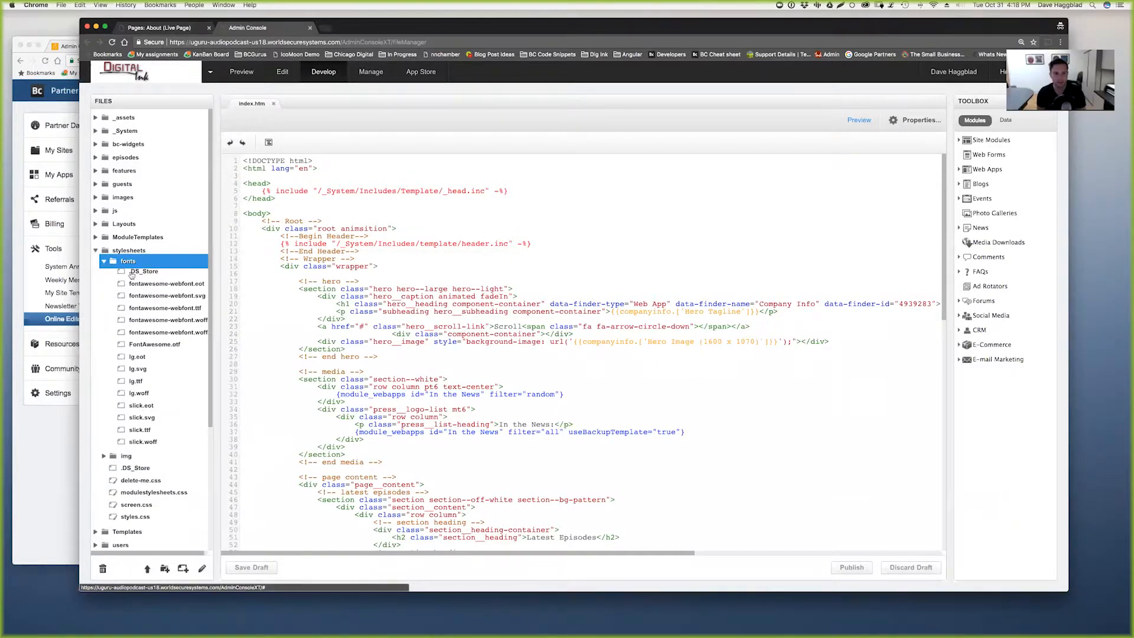
{"action": "left_click", "coordinate": [103, 261]}
{"action": "double_click", "coordinate": [137, 322]}
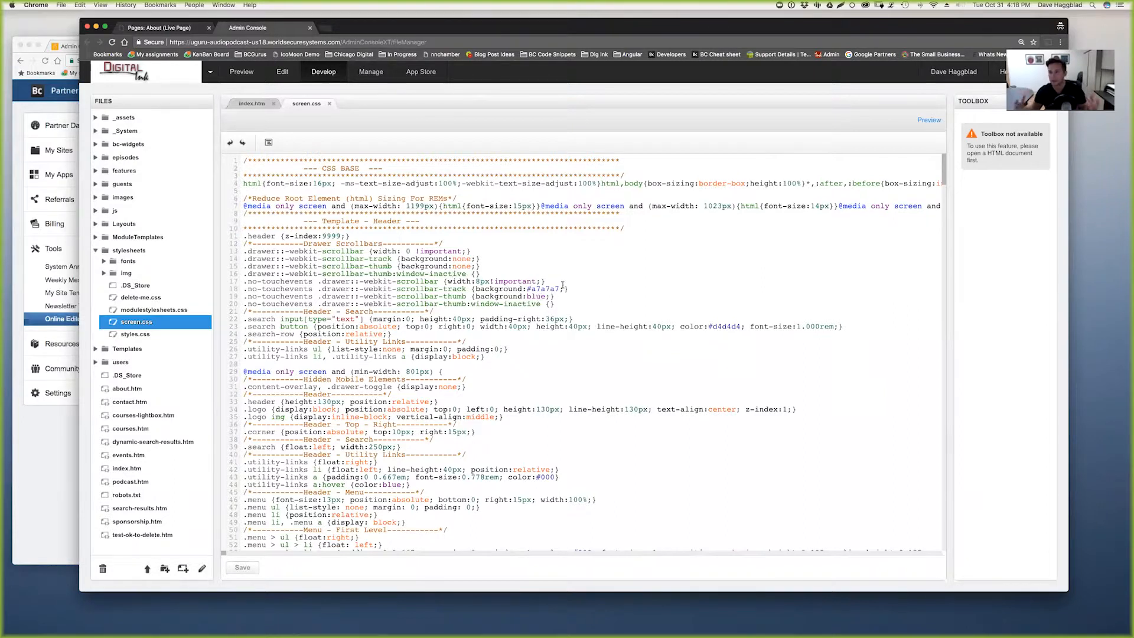
{"action": "key", "text": "super+f"}
{"action": "type", "text": "fo"}
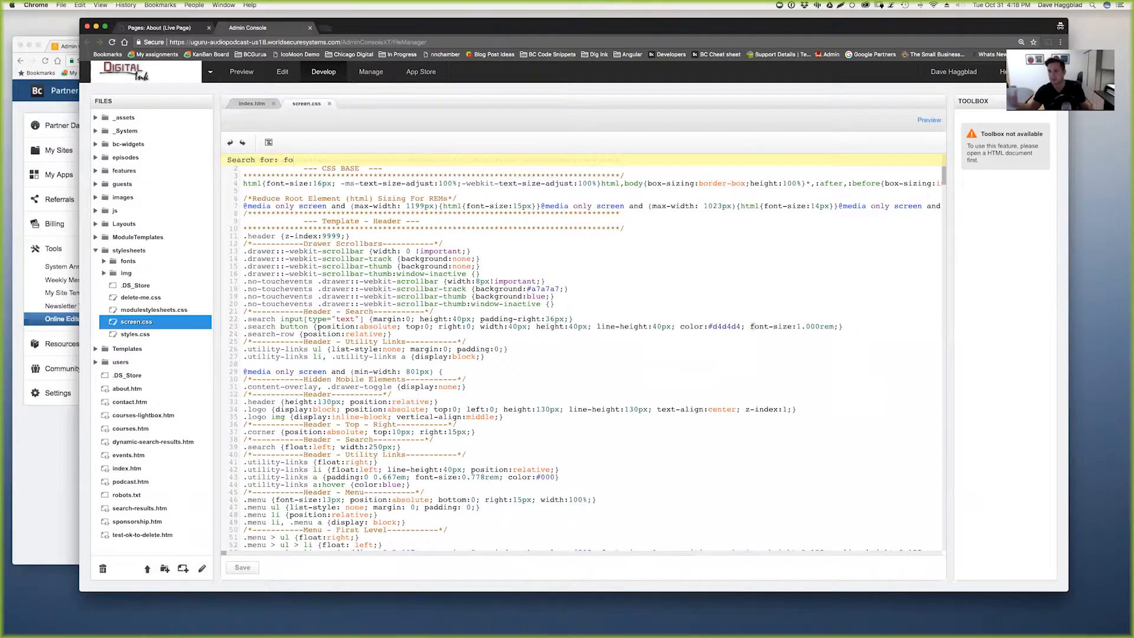
{"action": "type", "text": "nt-family"}
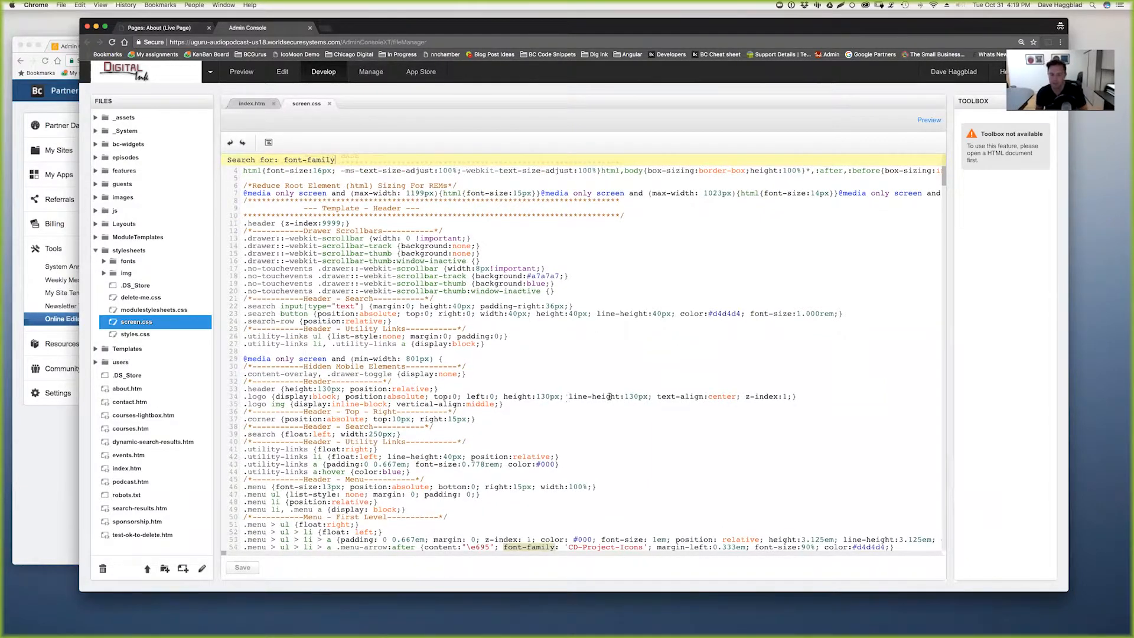
{"action": "key", "text": "Return"}
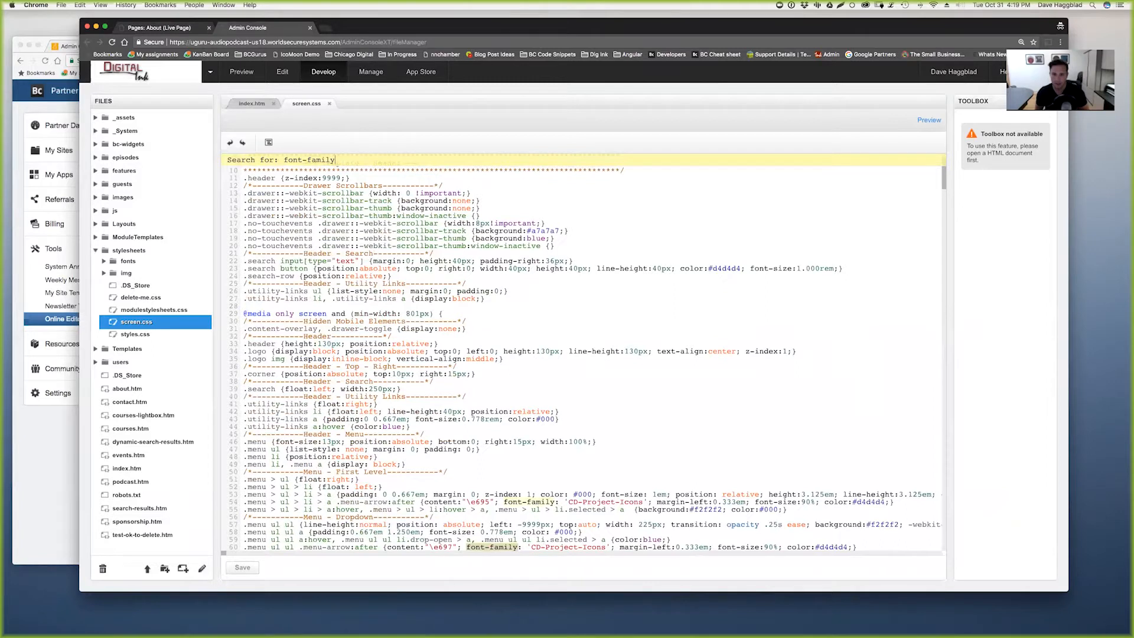
{"action": "key", "text": "Return"}
{"action": "key", "text": "Return"}
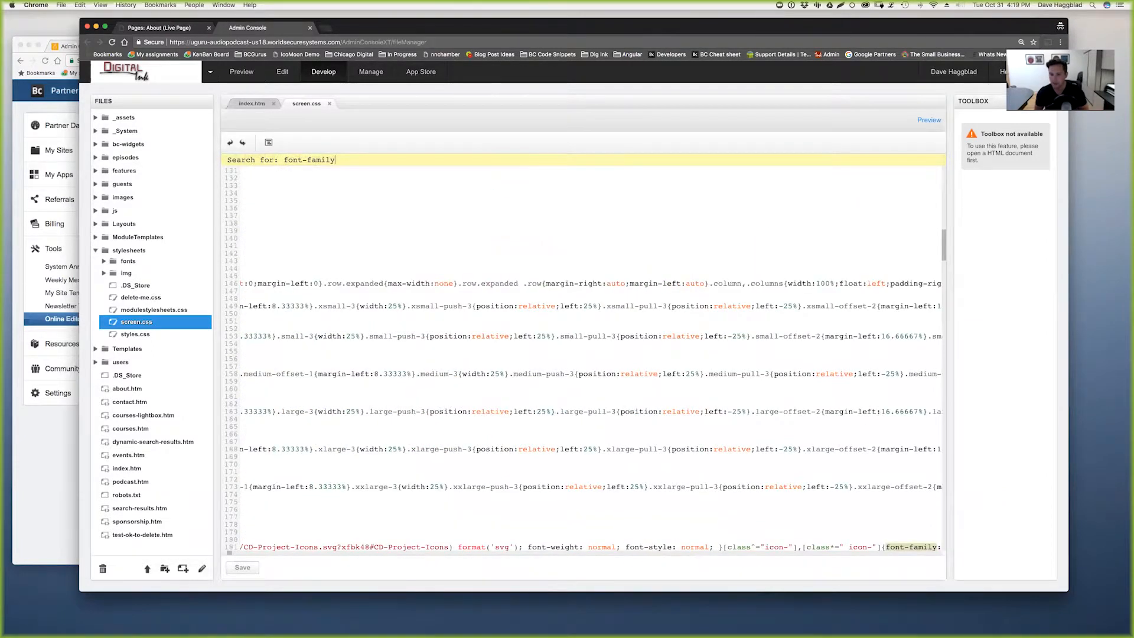
{"action": "key", "text": "Return"}
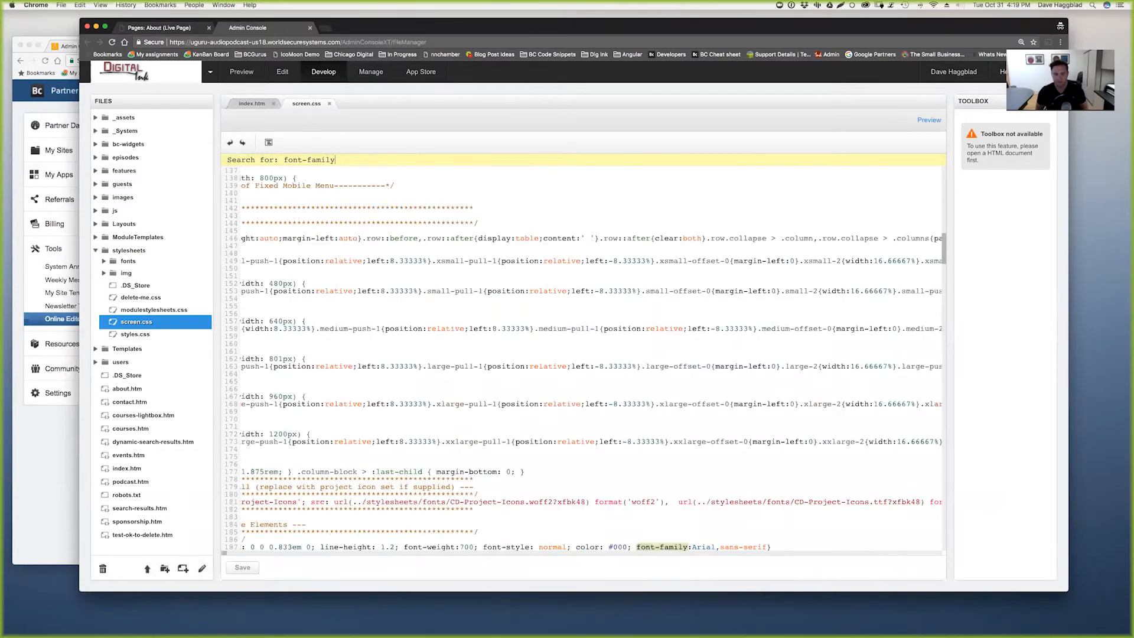
{"action": "key", "text": "Return"}
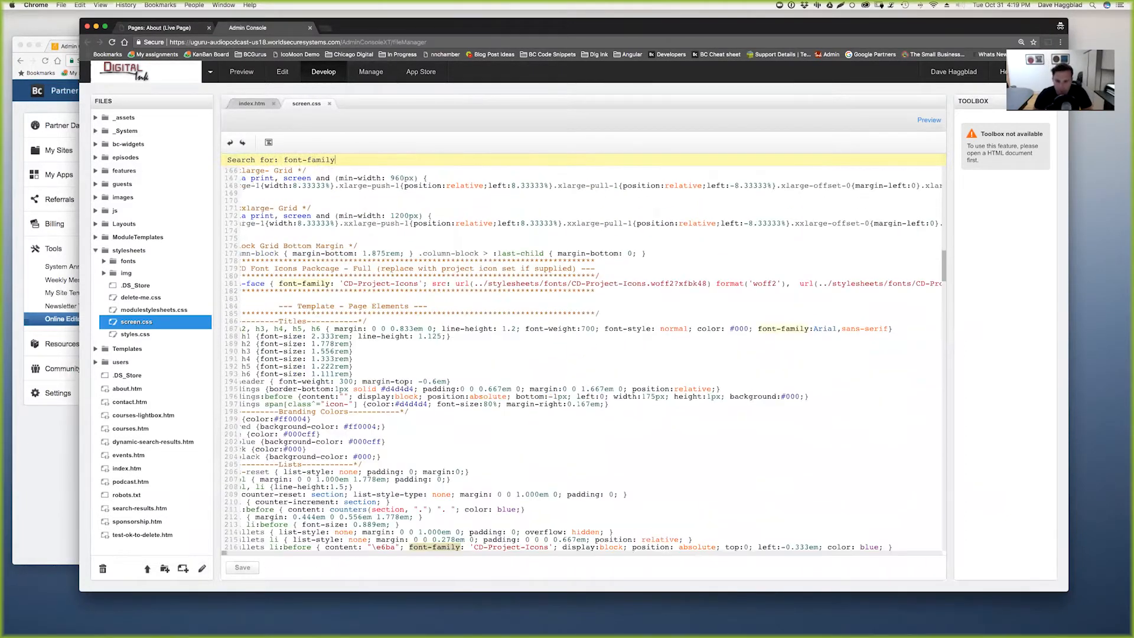
{"action": "key", "text": "Return"}
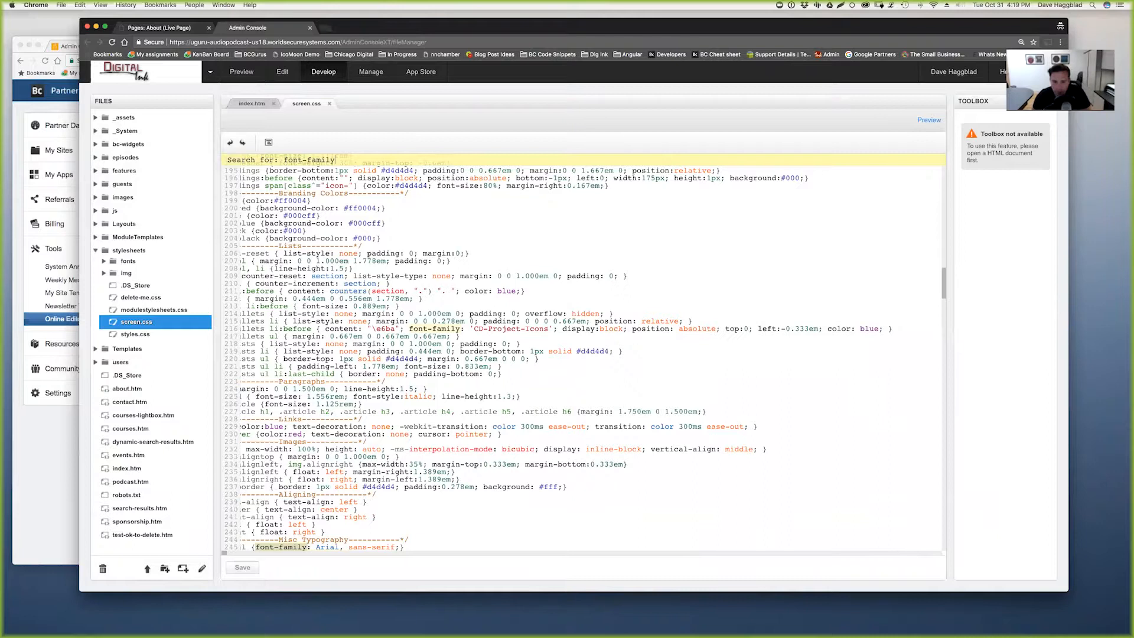
{"action": "key", "text": "Return"}
{"action": "key", "text": "Return"}
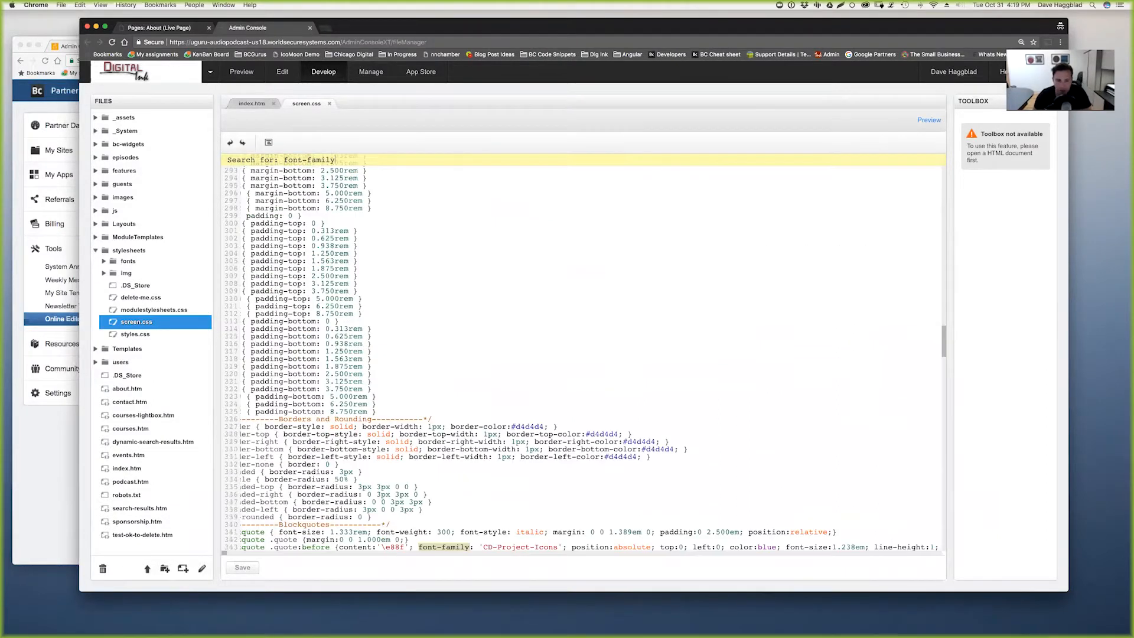
{"action": "key", "text": "Return"}
{"action": "key", "text": "Return"}
{"action": "key", "text": "Return"}
{"action": "key", "text": "Return"}
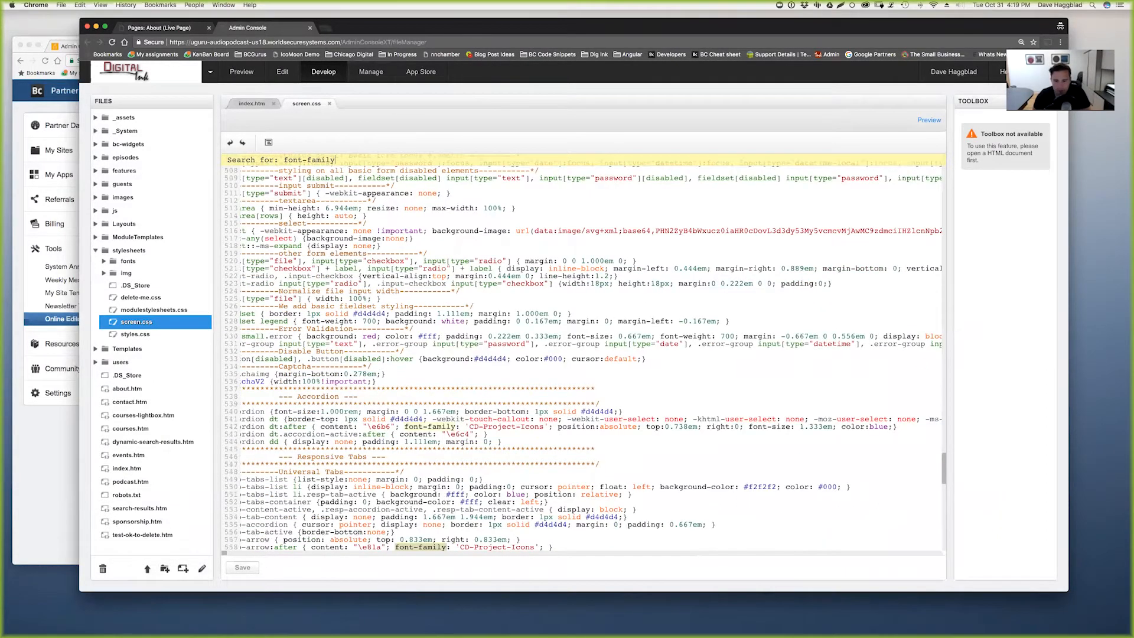
{"action": "key", "text": "Return"}
{"action": "key", "text": "Return"}
{"action": "key", "text": "Return"}
{"action": "key", "text": "Return"}
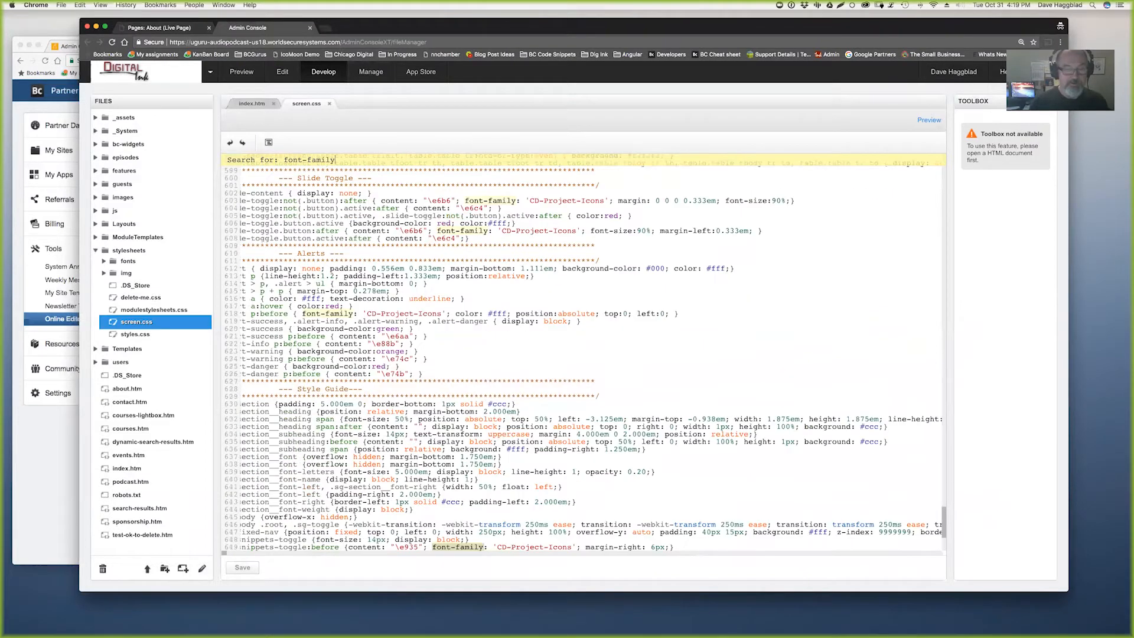
{"action": "key", "text": "Return"}
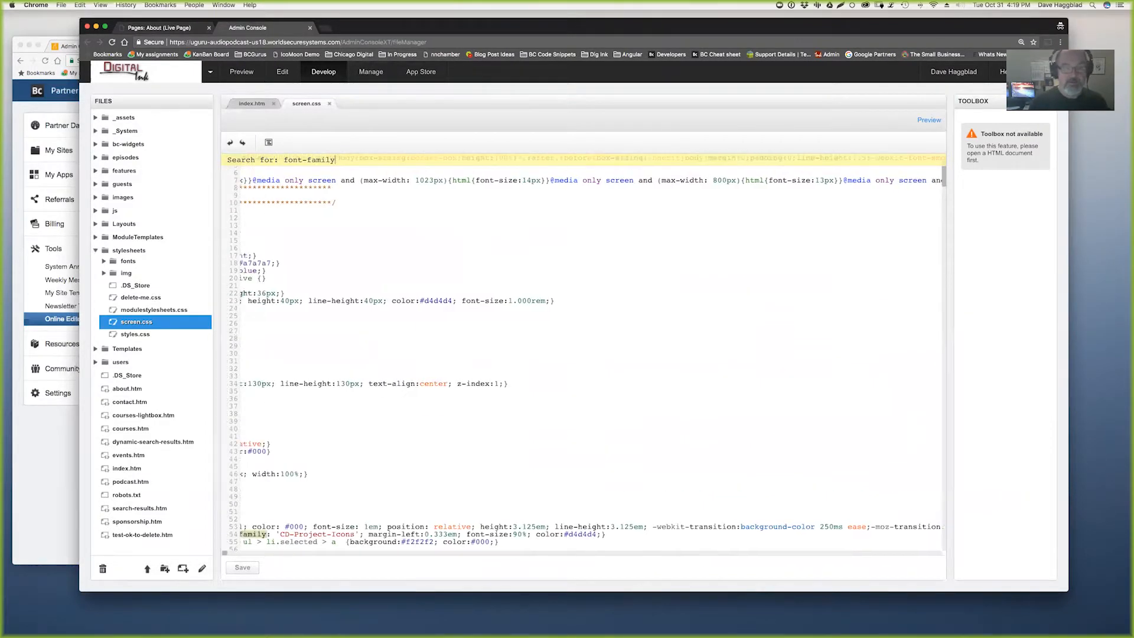
{"action": "key", "text": "Return"}
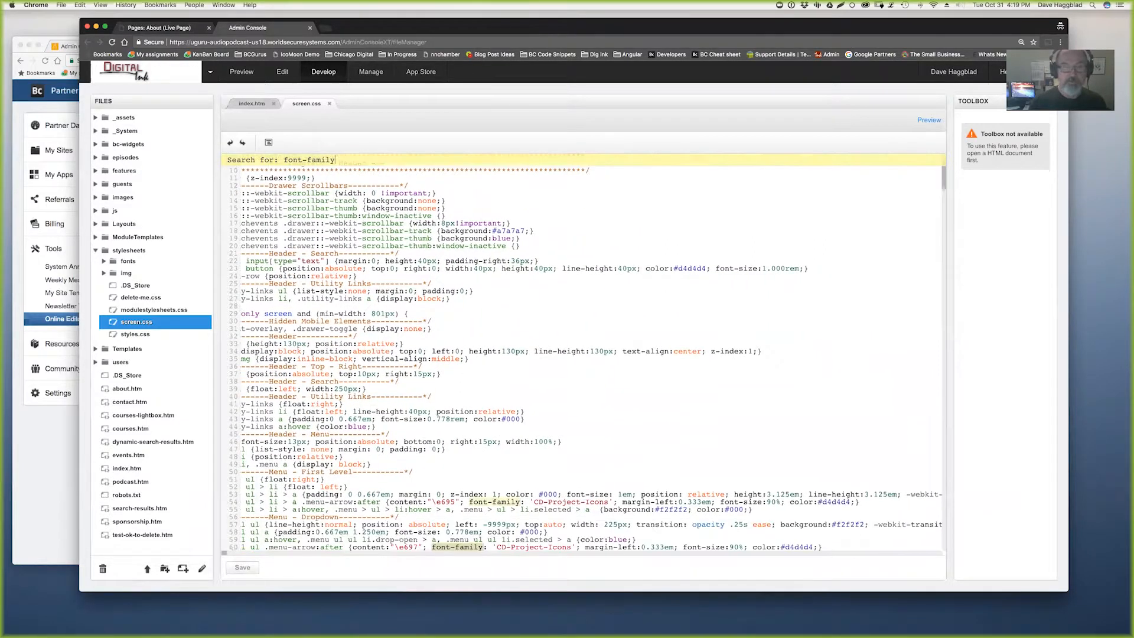
{"action": "key", "text": "Return"}
{"action": "key", "text": "Return"}
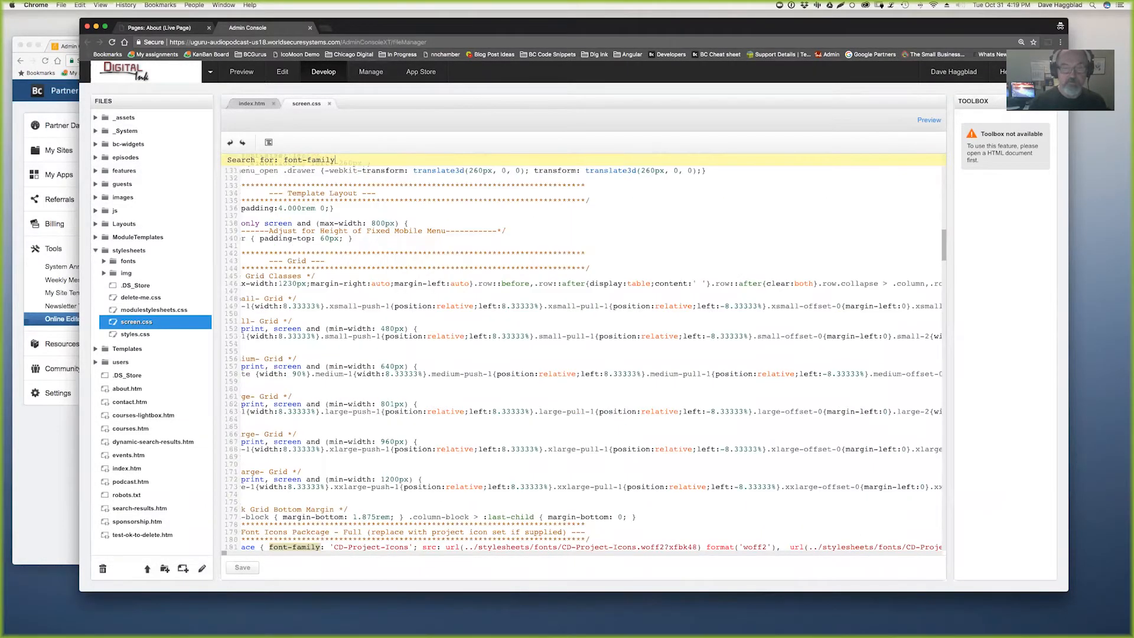
{"action": "scroll", "coordinate": [583, 355], "scroll_direction": "down", "scroll_amount": 2}
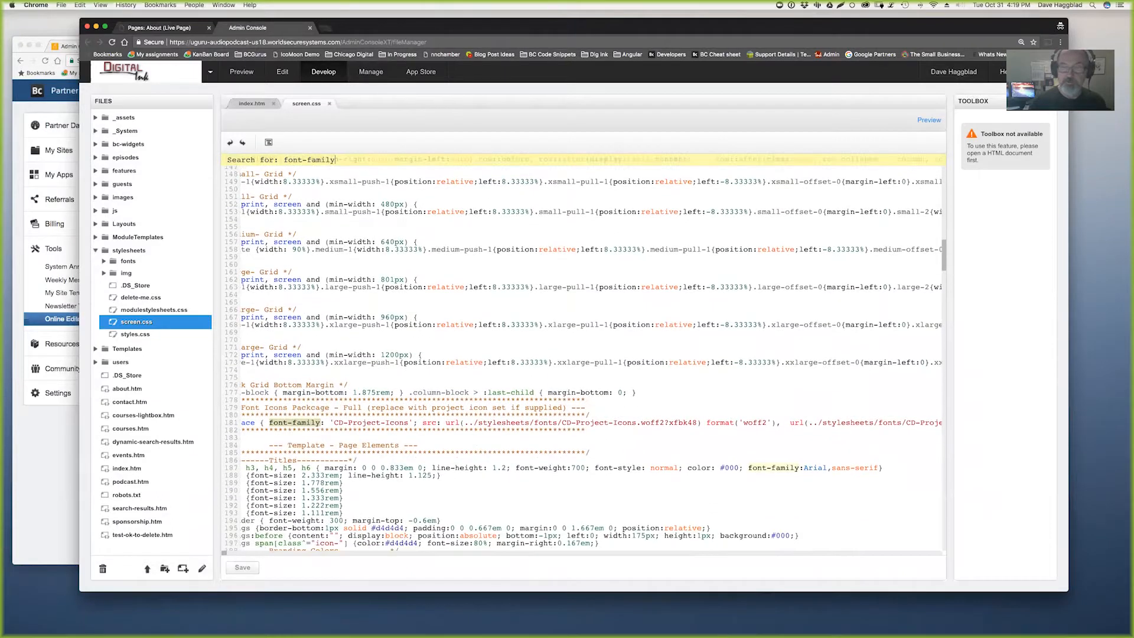
{"action": "key", "text": "Return"}
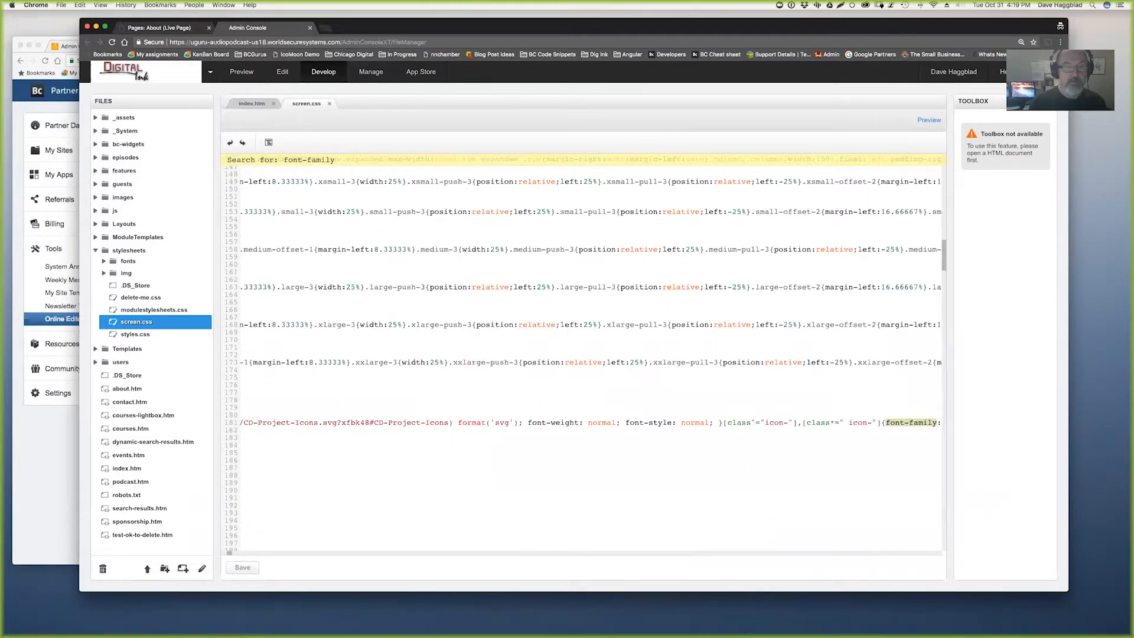
{"action": "scroll", "coordinate": [583, 355], "scroll_direction": "right", "scroll_amount": 2}
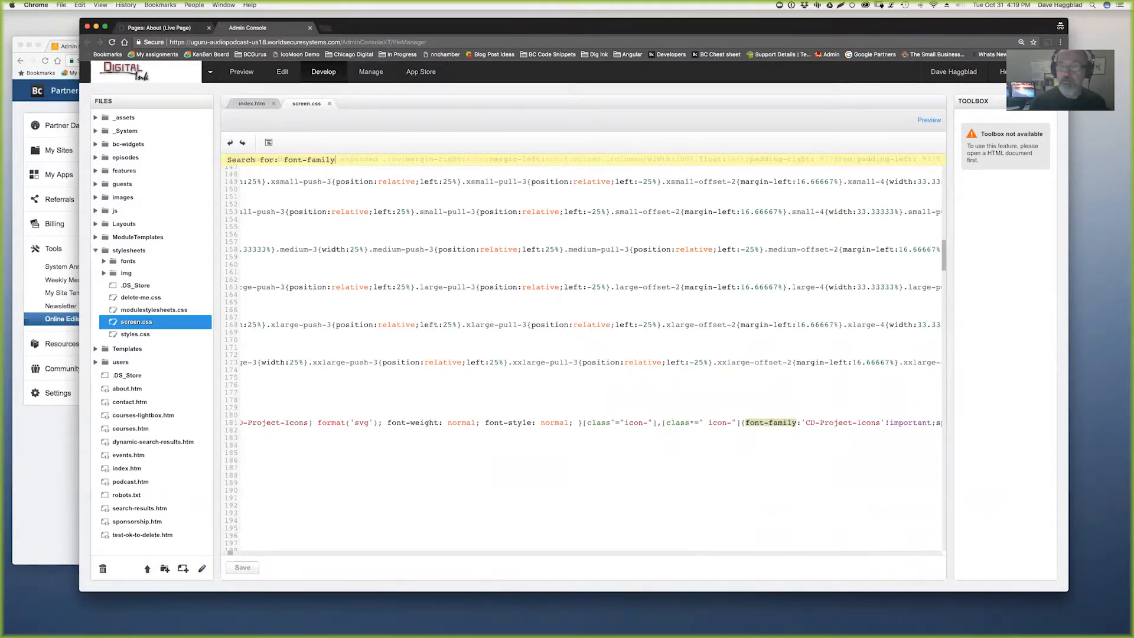
- Open the Foundation Builder app from the site's installed apps and authorize it
{"action": "left_click", "coordinate": [186, 28]}
{"action": "left_click", "coordinate": [120, 491]}
{"action": "left_click", "coordinate": [140, 361]}
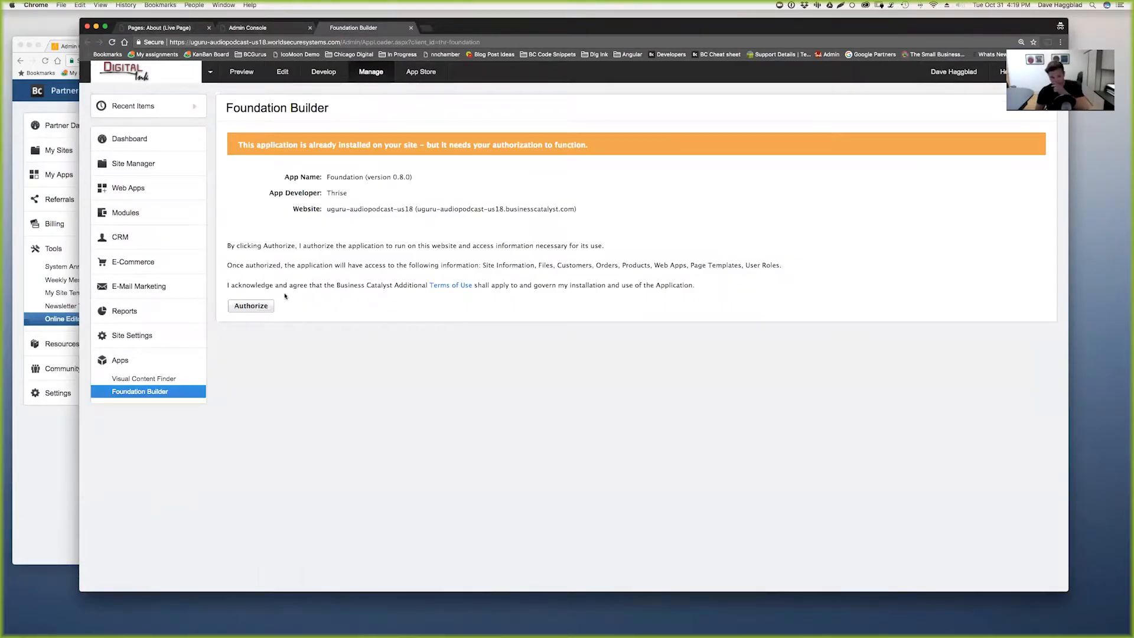
{"action": "left_click", "coordinate": [249, 307]}
{"action": "left_click", "coordinate": [249, 328]}
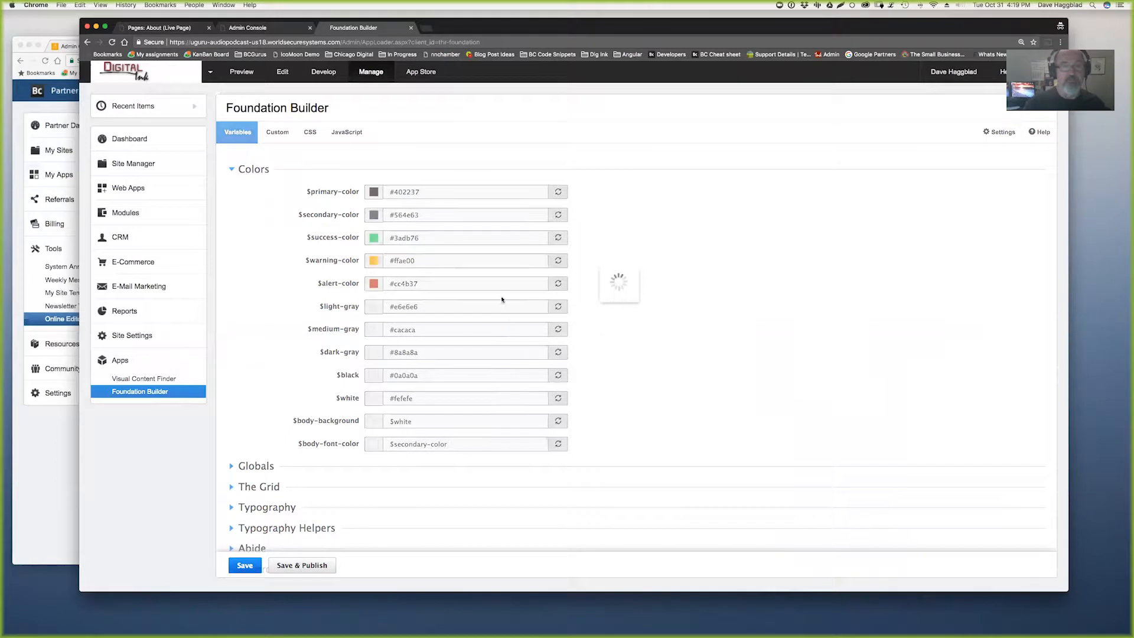
- Copy 'Josefin Sans' from the $alternate-header-font-family custom variable's value
{"action": "left_click", "coordinate": [277, 131]}
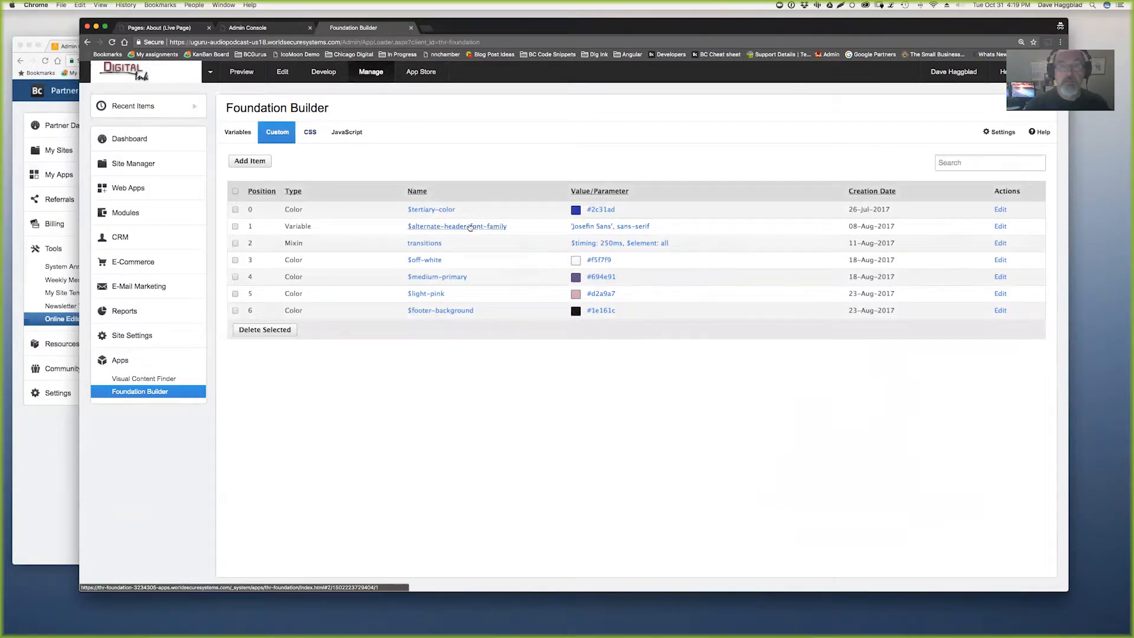
{"action": "left_click", "coordinate": [588, 227]}
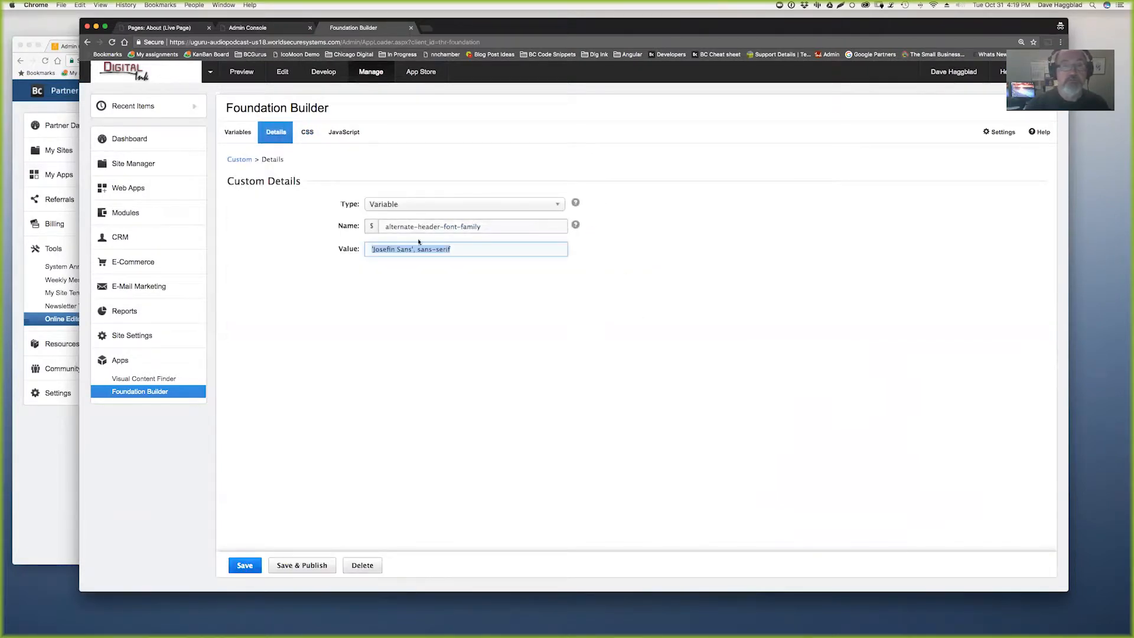
{"action": "left_click", "coordinate": [384, 249]}
{"action": "triple_click", "coordinate": [384, 249]}
{"action": "left_click", "coordinate": [397, 248]}
{"action": "left_click_drag", "start_coordinate": [411, 249], "coordinate": [373, 249]}
{"action": "key", "text": "super+c"}
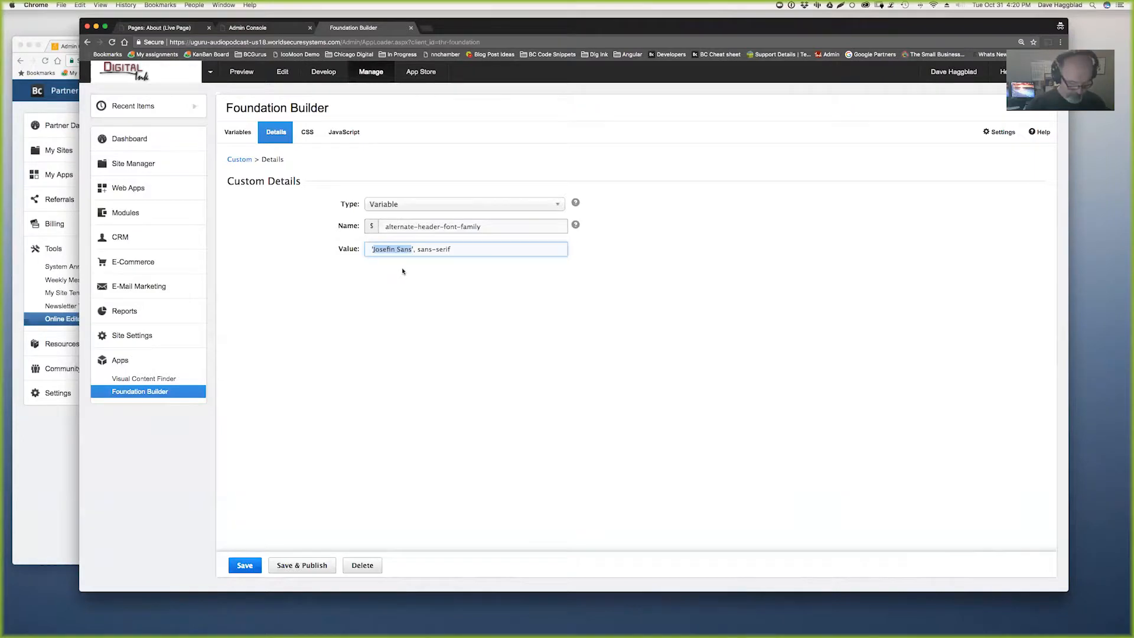
{"action": "left_click", "coordinate": [44, 460]}
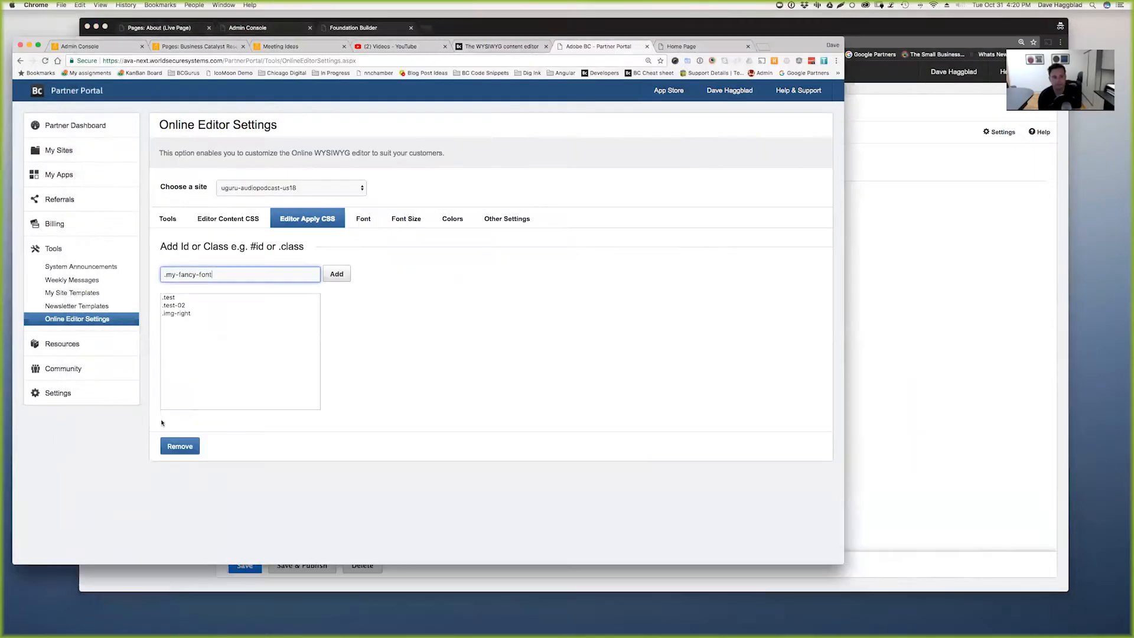
- Add Josefin Sans to the online editor's font list
{"action": "left_click", "coordinate": [364, 219]}
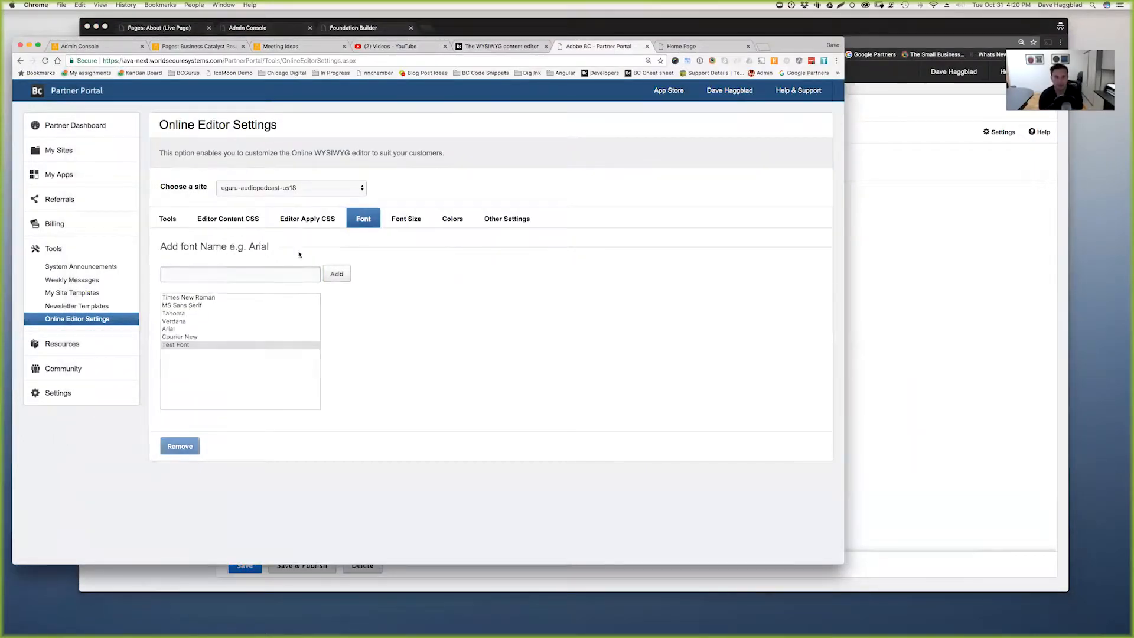
{"action": "key", "text": "super+v"}
{"action": "left_click", "coordinate": [337, 275]}
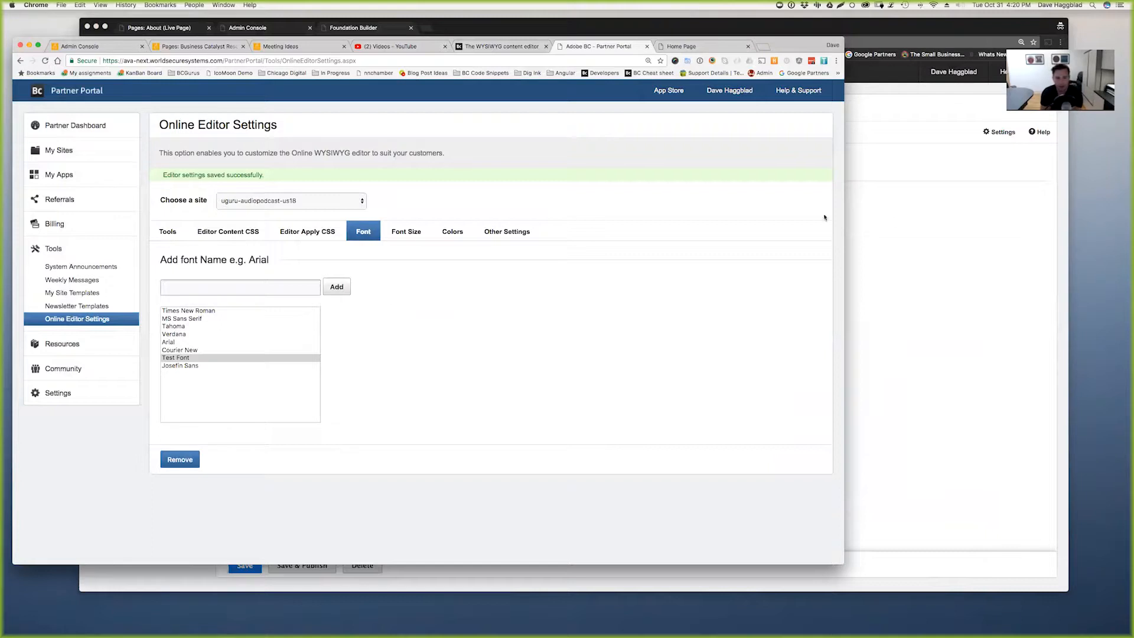
- Reload the About page editor, set The Team to Josefin Sans and publish the page
{"action": "left_click", "coordinate": [891, 210]}
{"action": "key", "text": "ctrl+shift+Tab"}
{"action": "key", "text": "ctrl+shift+Tab"}
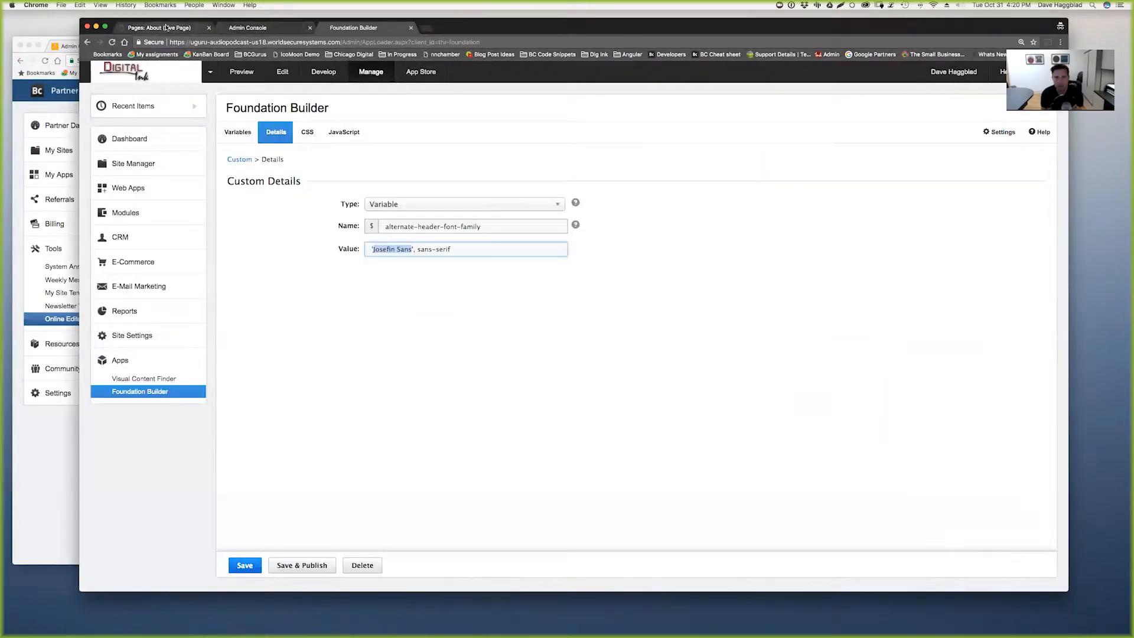
{"action": "key", "text": "super+r"}
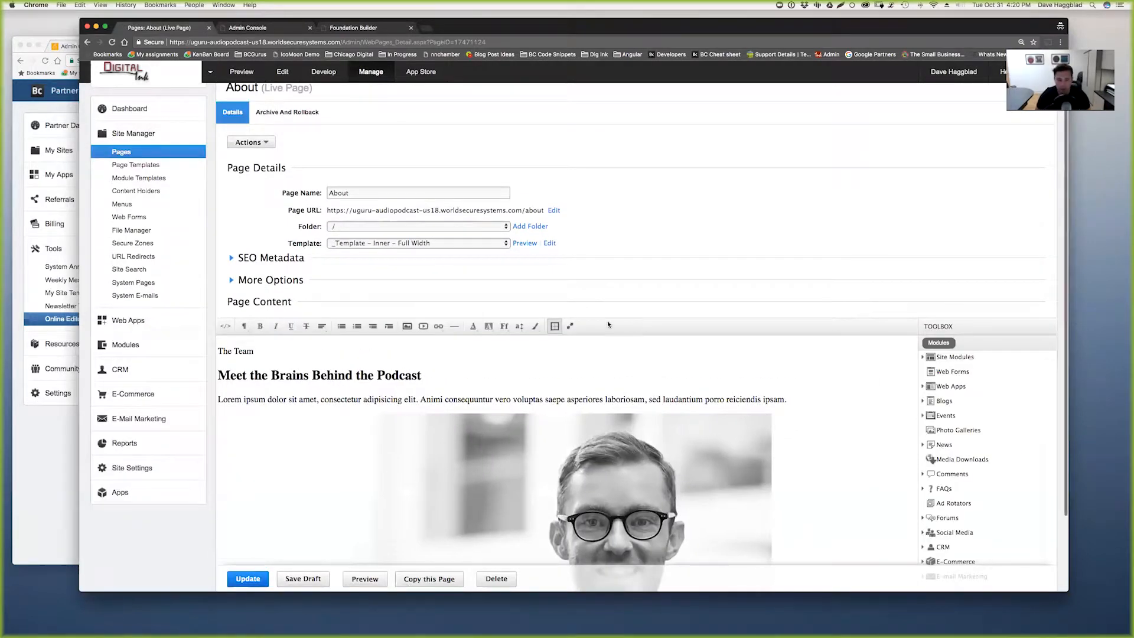
{"action": "left_click_drag", "start_coordinate": [257, 355], "coordinate": [206, 355]}
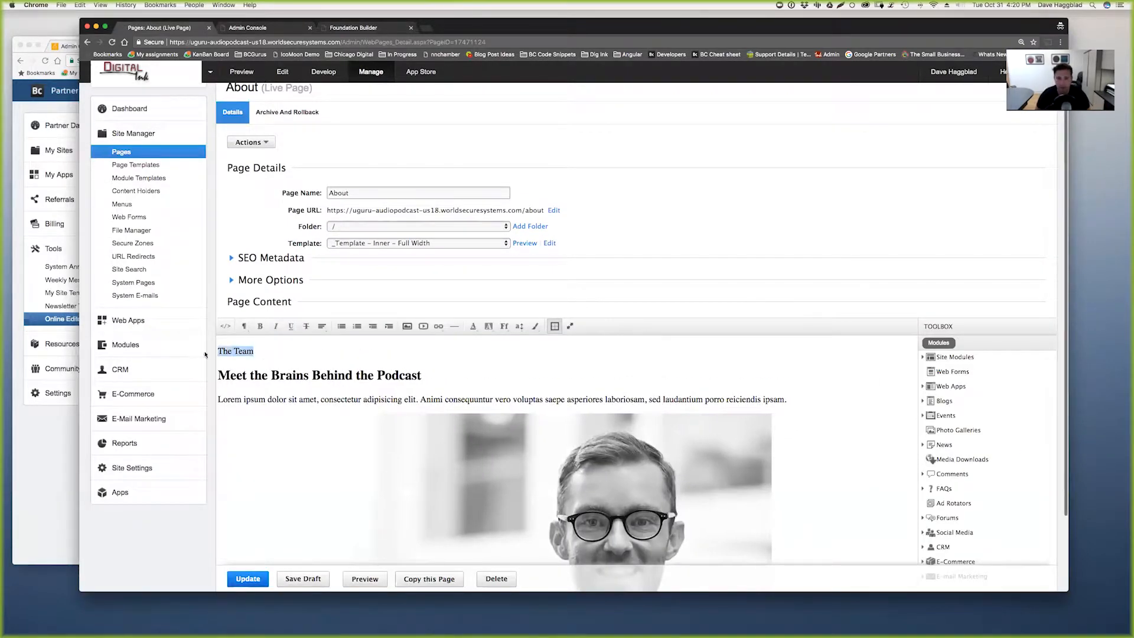
{"action": "left_click", "coordinate": [504, 327]}
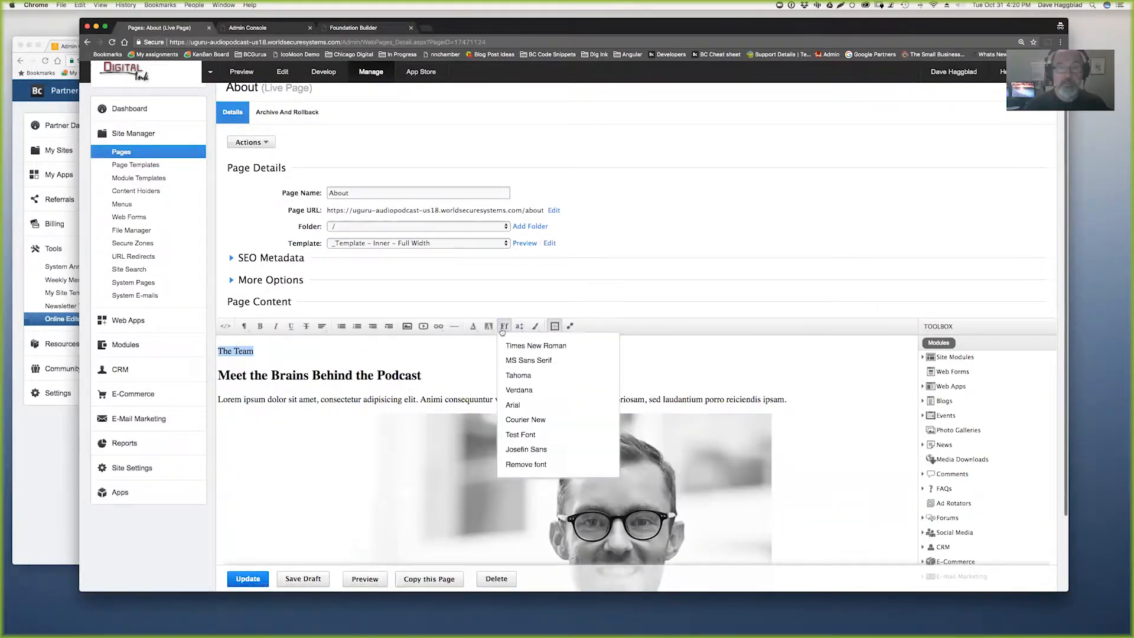
{"action": "left_click", "coordinate": [531, 447]}
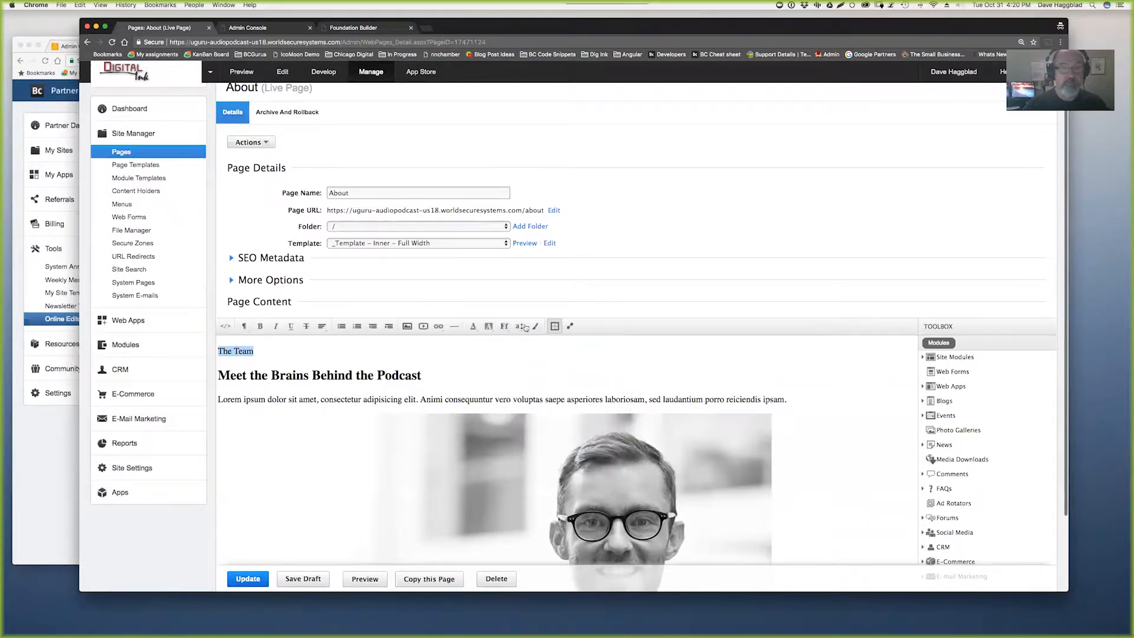
{"action": "left_click", "coordinate": [503, 327]}
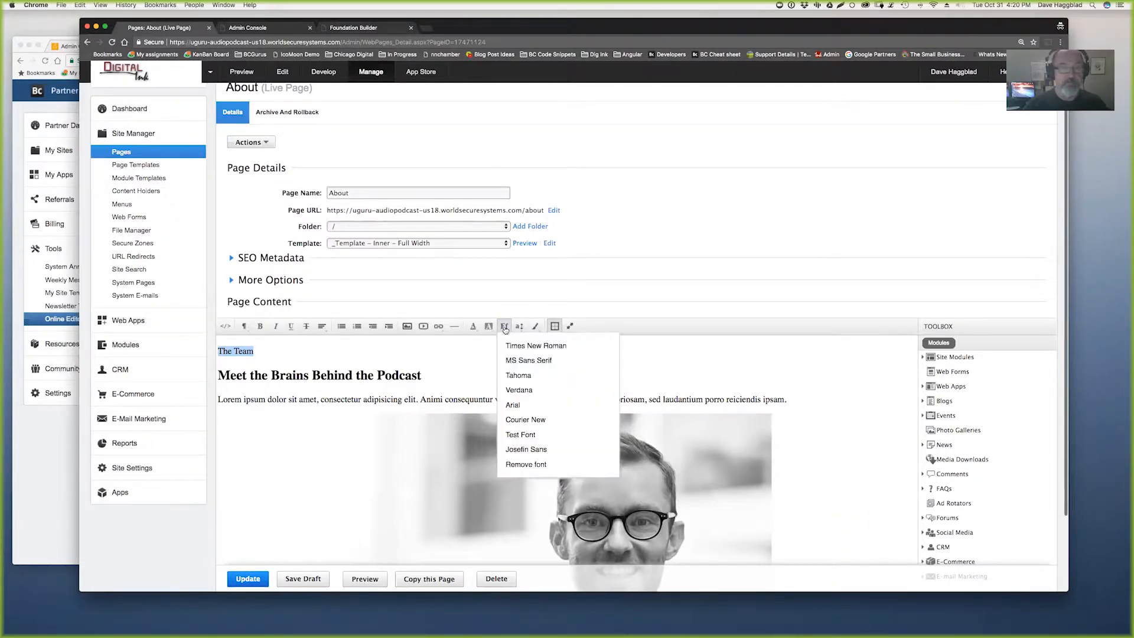
{"action": "left_click", "coordinate": [531, 449]}
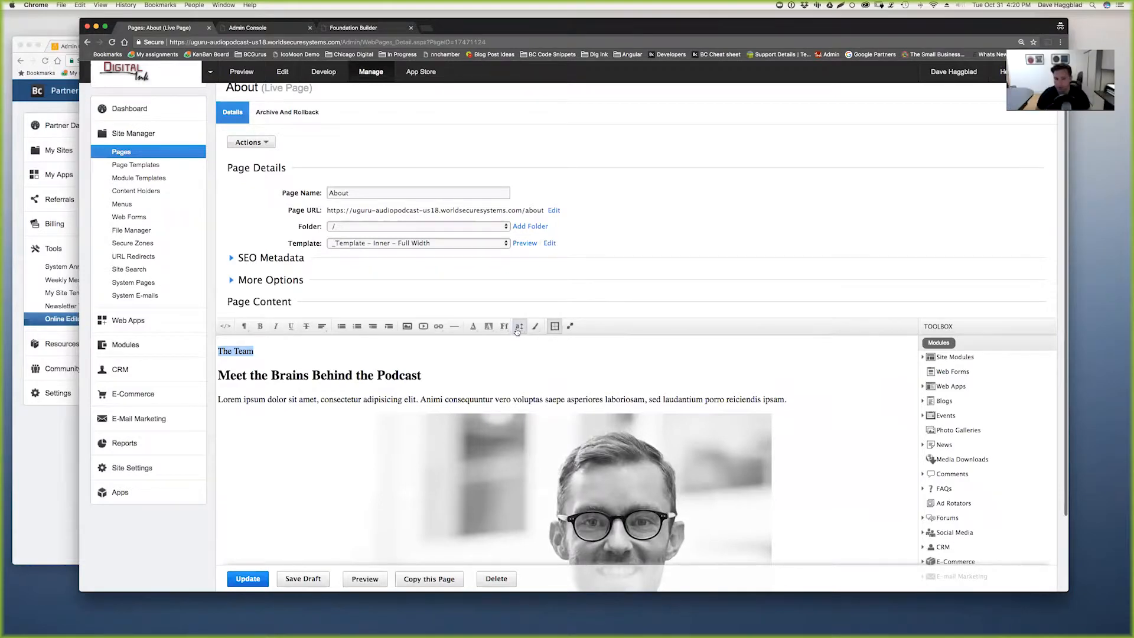
{"action": "left_click", "coordinate": [260, 582]}
- Preview the published About page and inspect THE TEAM label in an enlarged DevTools panel
{"action": "left_click", "coordinate": [377, 580]}
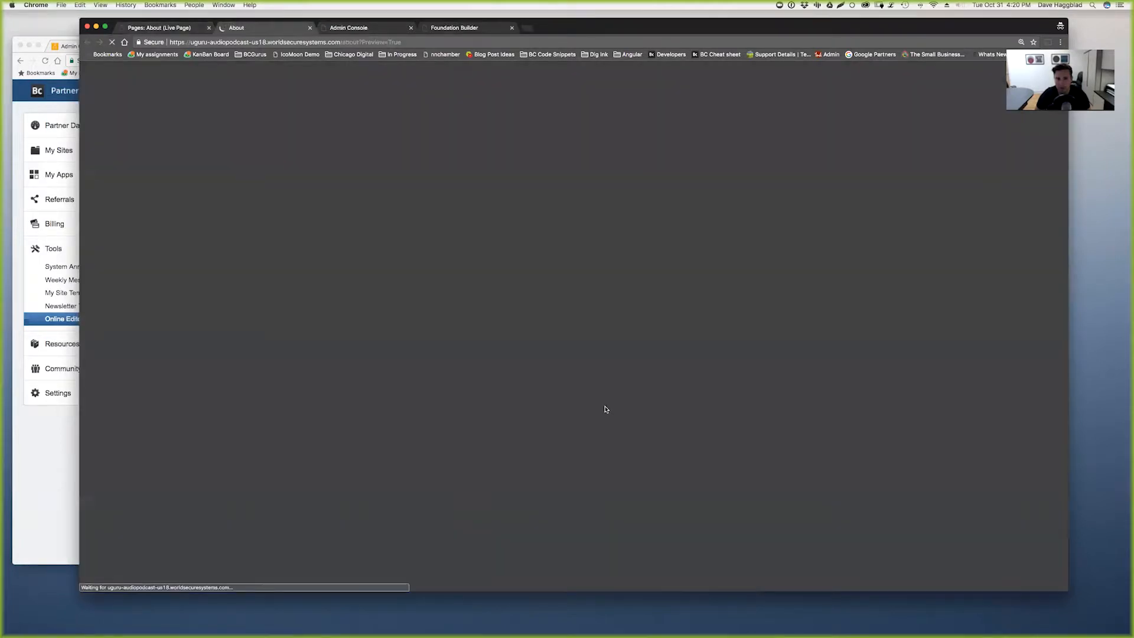
{"action": "scroll", "coordinate": [571, 406], "scroll_direction": "down", "scroll_amount": 5}
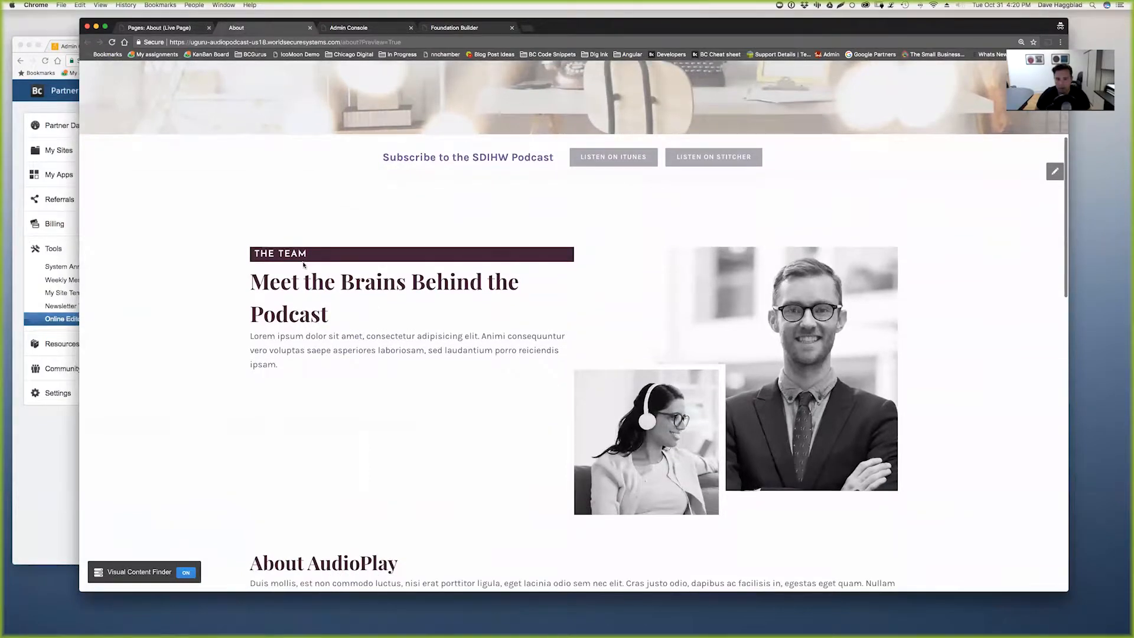
{"action": "scroll", "coordinate": [304, 262], "scroll_direction": "down", "scroll_amount": 3}
{"action": "right_click", "coordinate": [288, 178]}
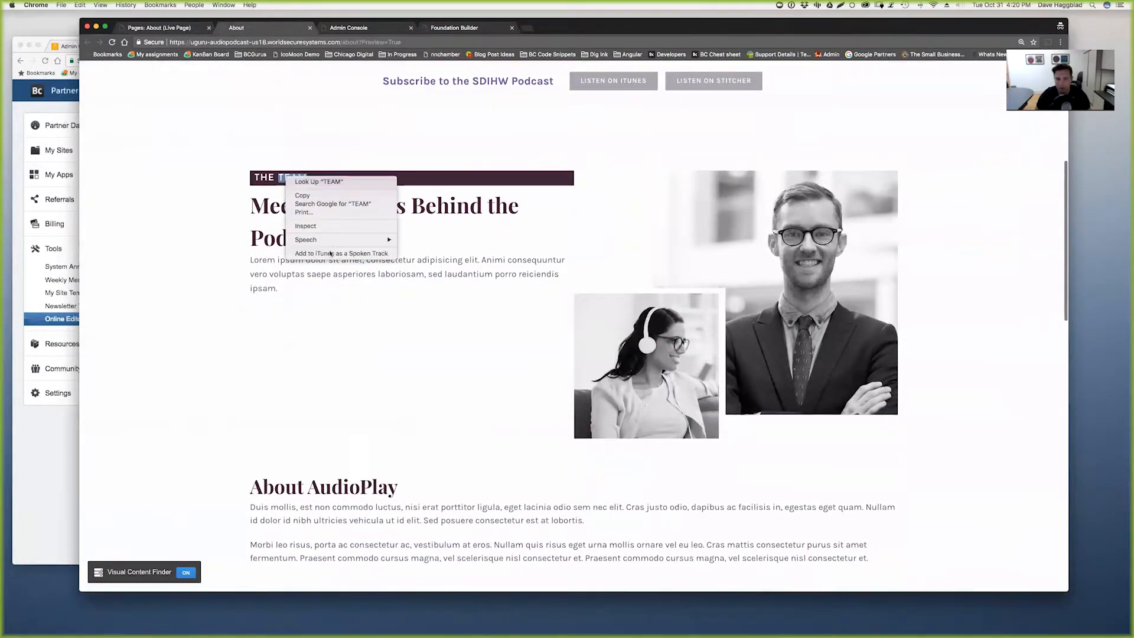
{"action": "left_click", "coordinate": [313, 225]}
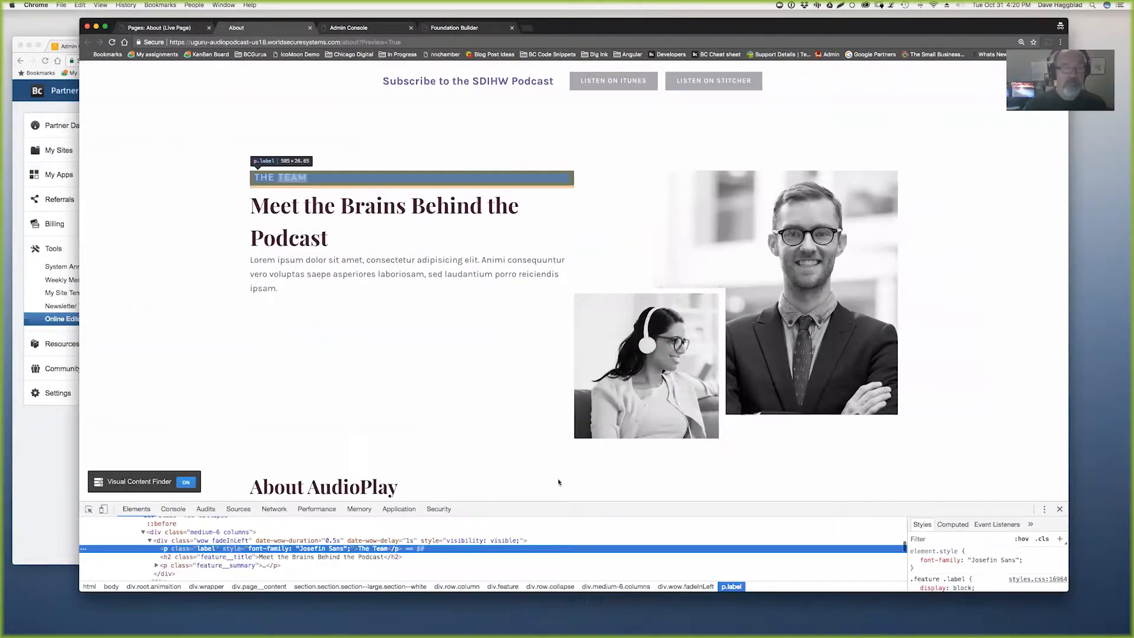
{"action": "left_click_drag", "start_coordinate": [546, 509], "coordinate": [545, 437]}
- Toggle the label's font-family: Josefin Sans rule on and off to compare its appearance
{"action": "left_click_drag", "start_coordinate": [920, 492], "coordinate": [1023, 493]}
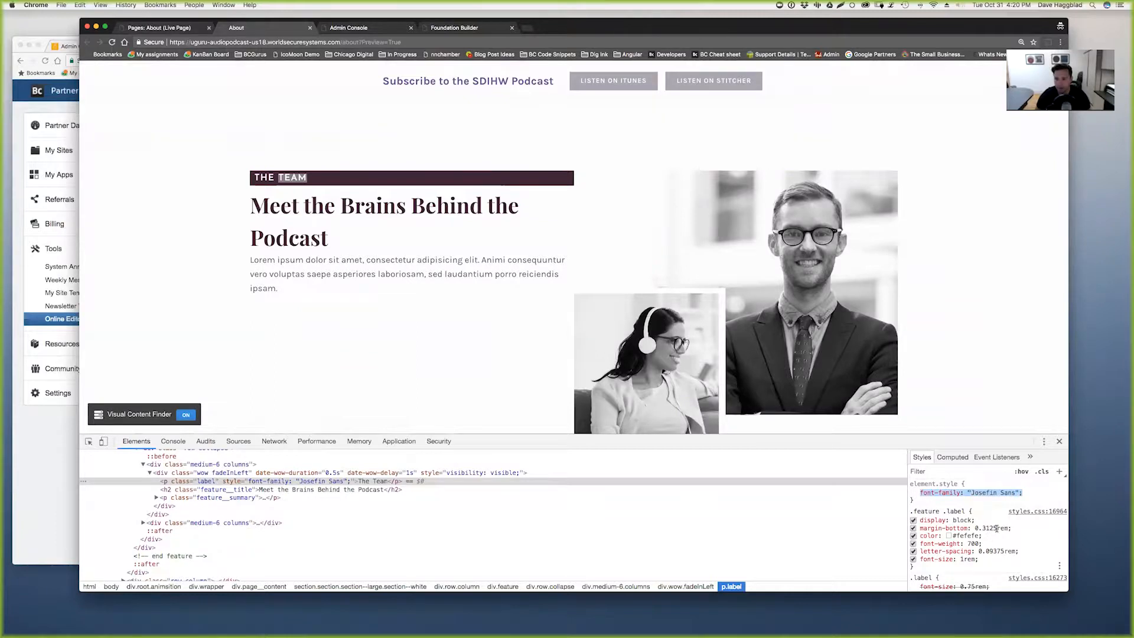
{"action": "left_click", "coordinate": [912, 492]}
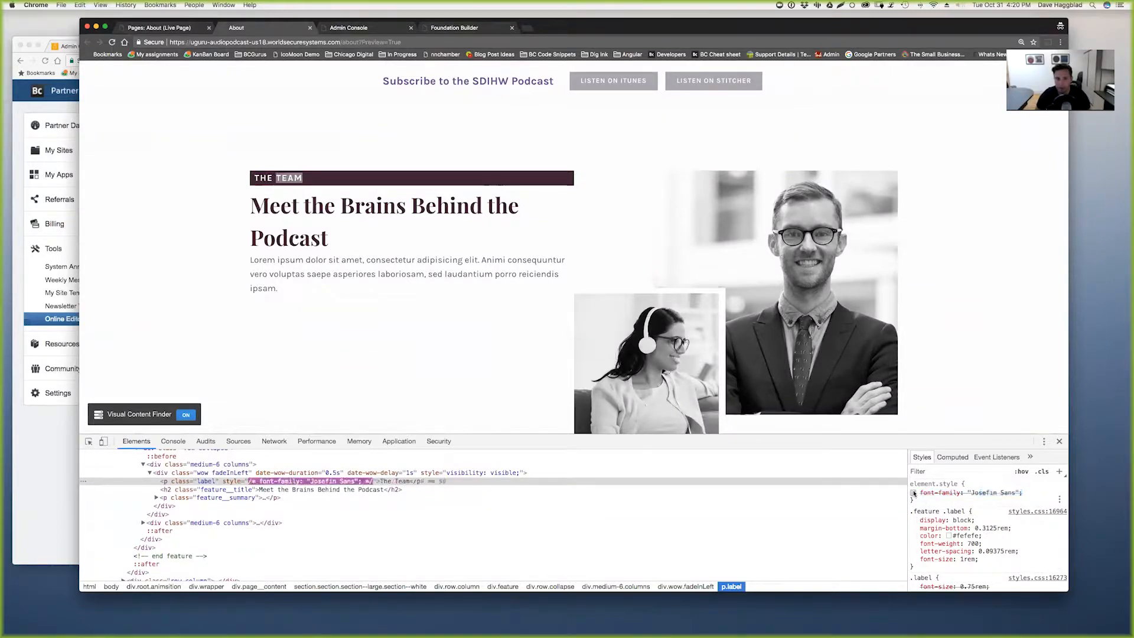
{"action": "left_click", "coordinate": [913, 493]}
{"action": "left_click", "coordinate": [913, 493]}
{"action": "left_click", "coordinate": [913, 493]}
{"action": "left_click", "coordinate": [913, 493]}
{"action": "left_click", "coordinate": [913, 493]}
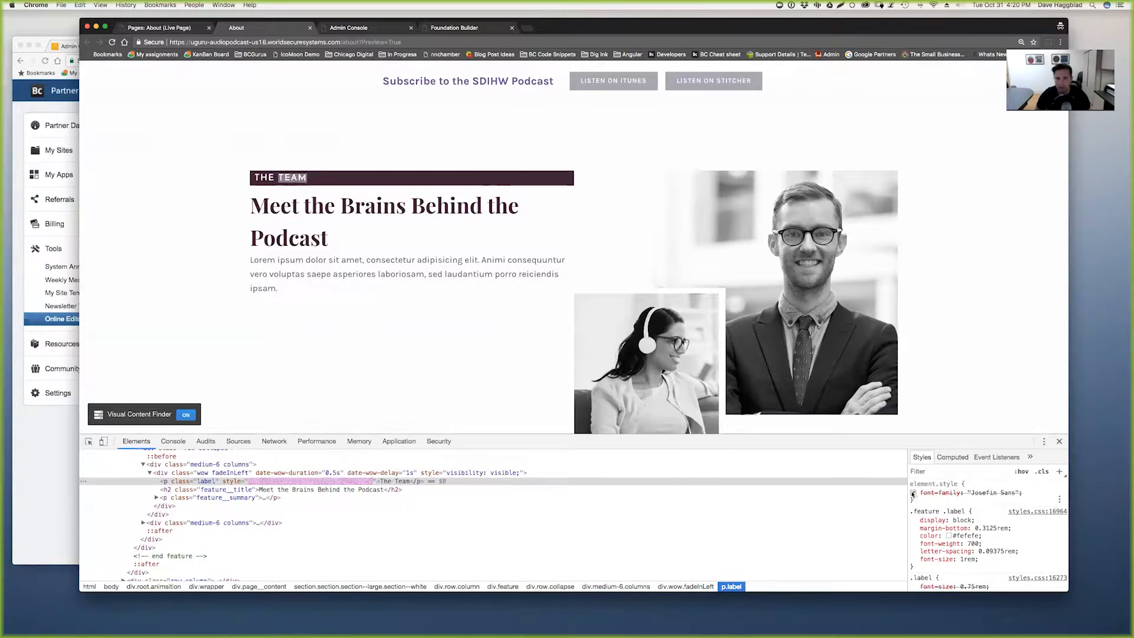
{"action": "left_click", "coordinate": [913, 493]}
{"action": "left_click", "coordinate": [913, 493]}
{"action": "left_click", "coordinate": [913, 493]}
{"action": "left_click", "coordinate": [912, 493]}
{"action": "left_click", "coordinate": [913, 493]}
{"action": "scroll", "coordinate": [968, 519], "scroll_direction": "down", "scroll_amount": 3}
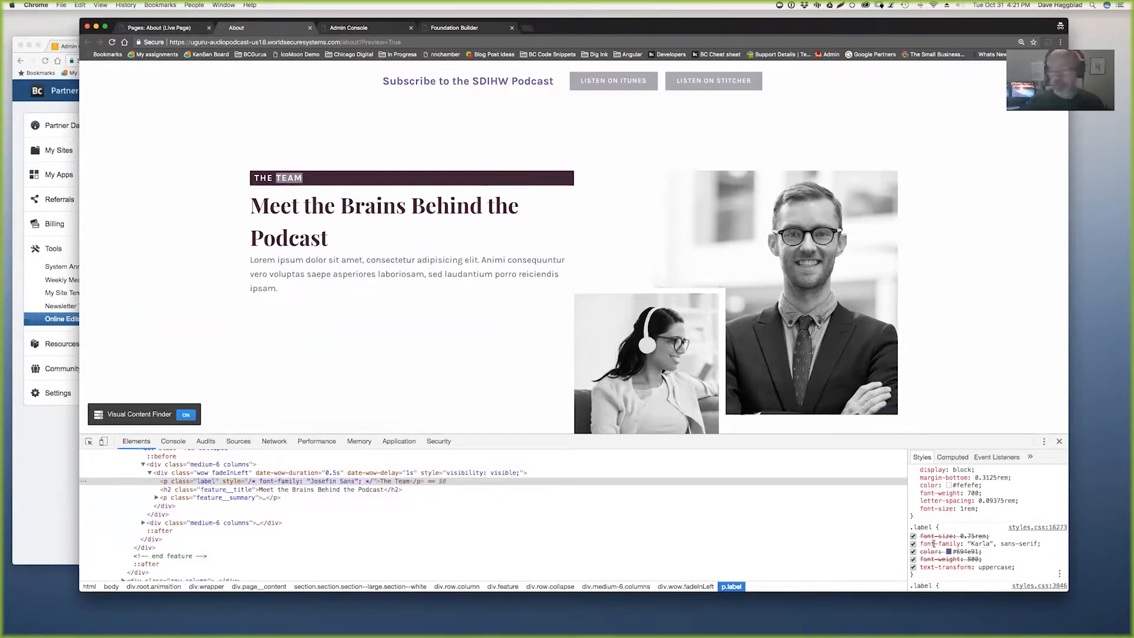
{"action": "scroll", "coordinate": [957, 513], "scroll_direction": "up", "scroll_amount": 2}
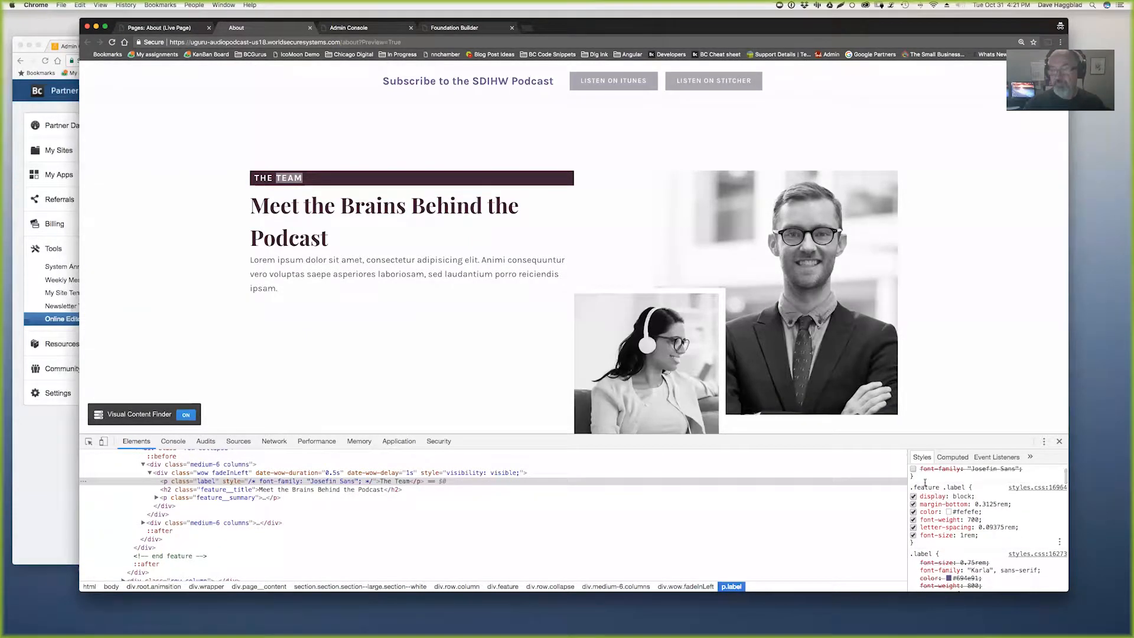
{"action": "left_click", "coordinate": [913, 469]}
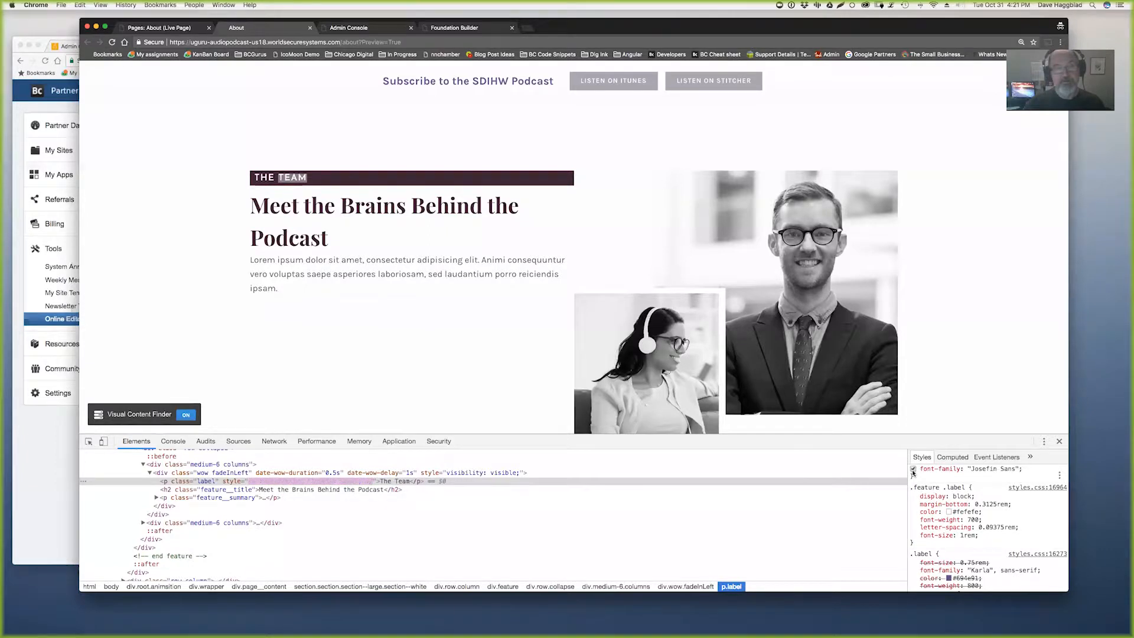
{"action": "left_click", "coordinate": [913, 470]}
{"action": "left_click", "coordinate": [912, 470]}
{"action": "left_click", "coordinate": [913, 470]}
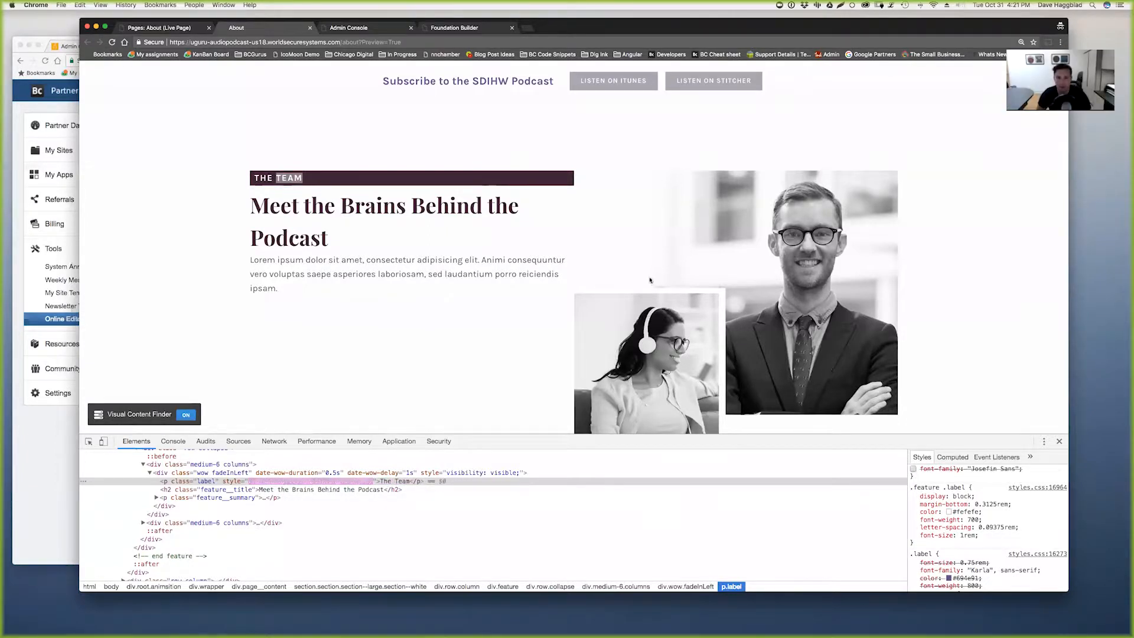
{"action": "left_click", "coordinate": [172, 29]}
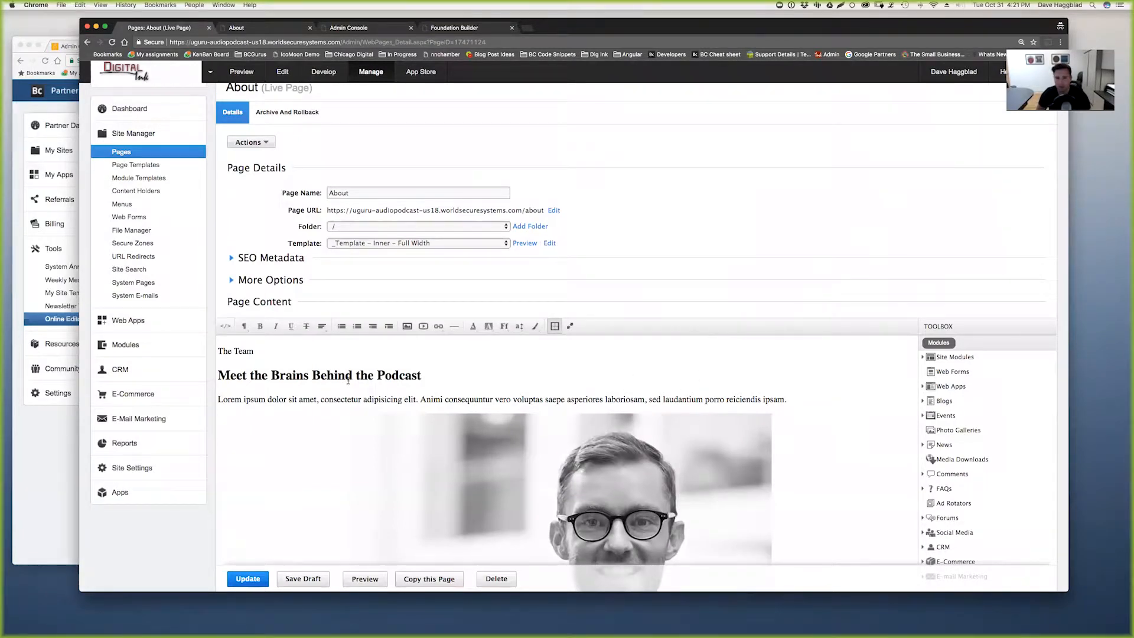
- Give the 'Meet the Brains Behind the Podcast' heading Josefin Sans and publish the page
{"action": "left_click_drag", "start_coordinate": [264, 349], "coordinate": [204, 348]}
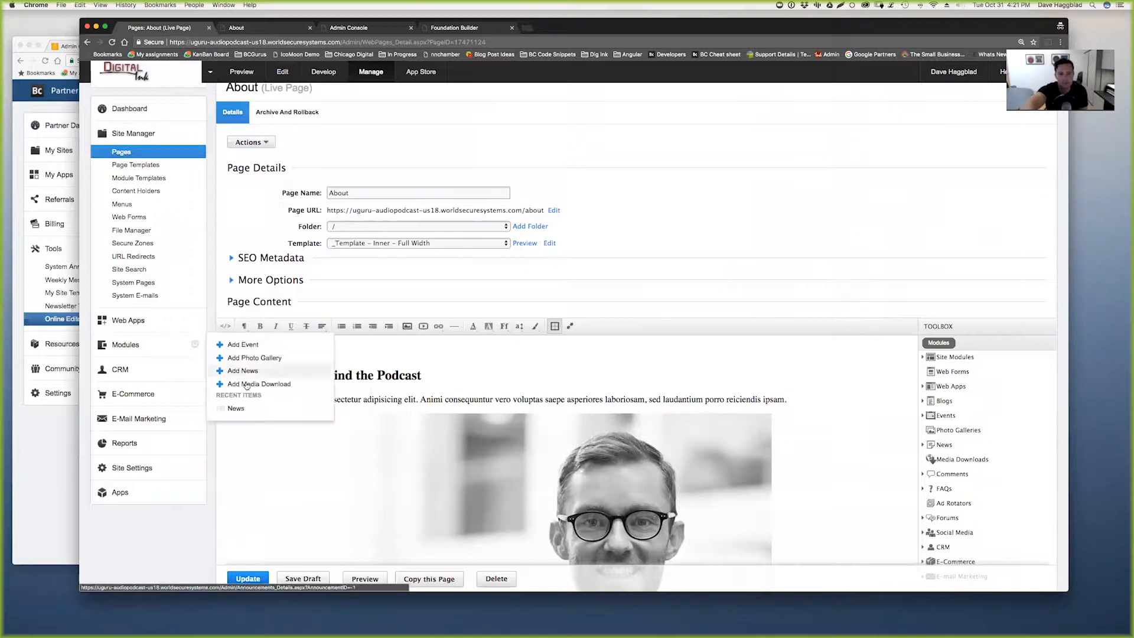
{"action": "left_click", "coordinate": [450, 363]}
{"action": "left_click_drag", "start_coordinate": [423, 376], "coordinate": [216, 376]}
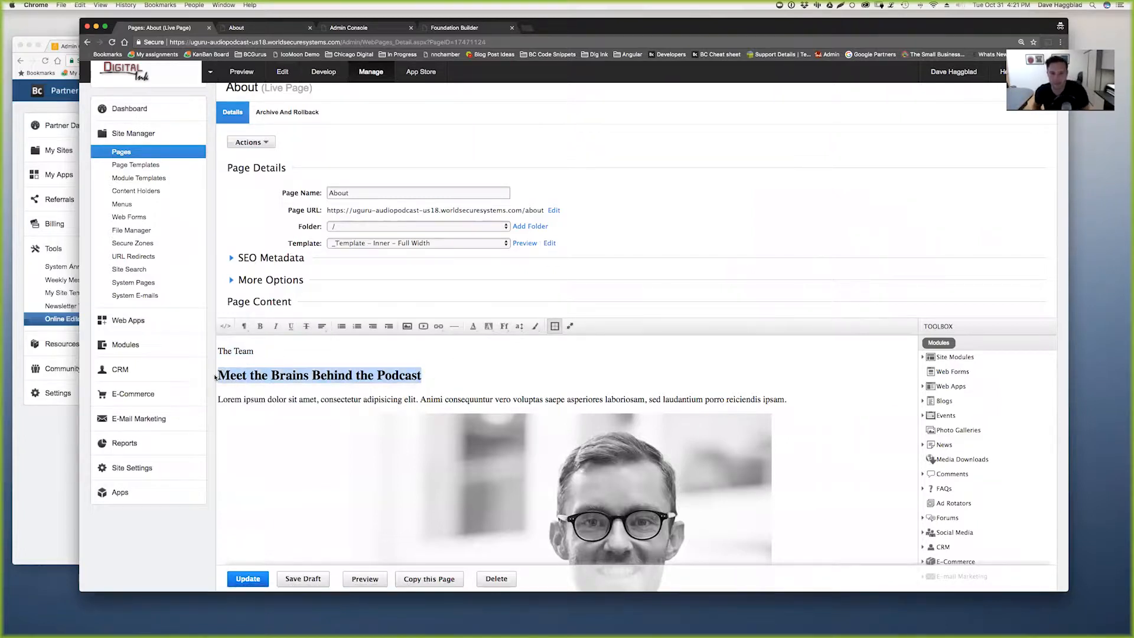
{"action": "left_click", "coordinate": [504, 326]}
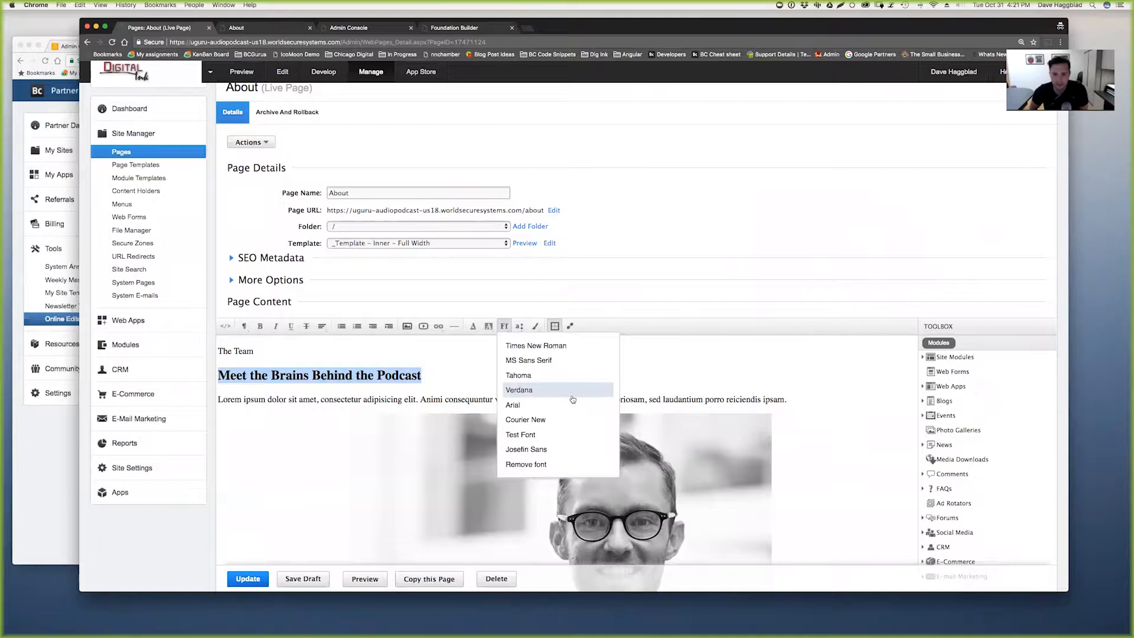
{"action": "left_click", "coordinate": [530, 449]}
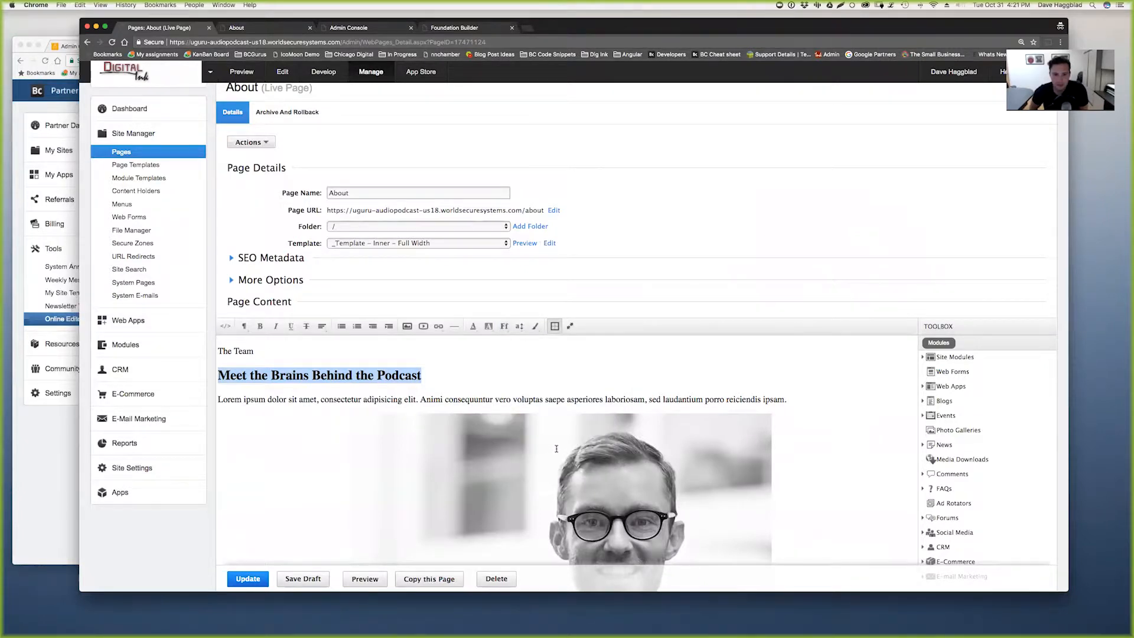
{"action": "left_click", "coordinate": [248, 580]}
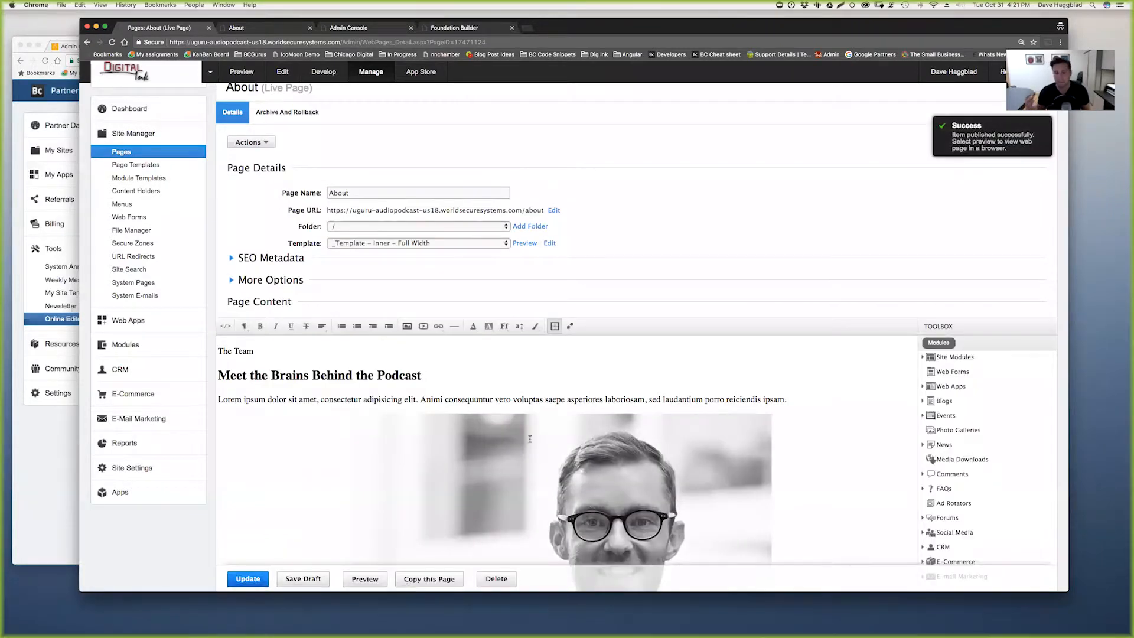
{"action": "left_click", "coordinate": [225, 326]}
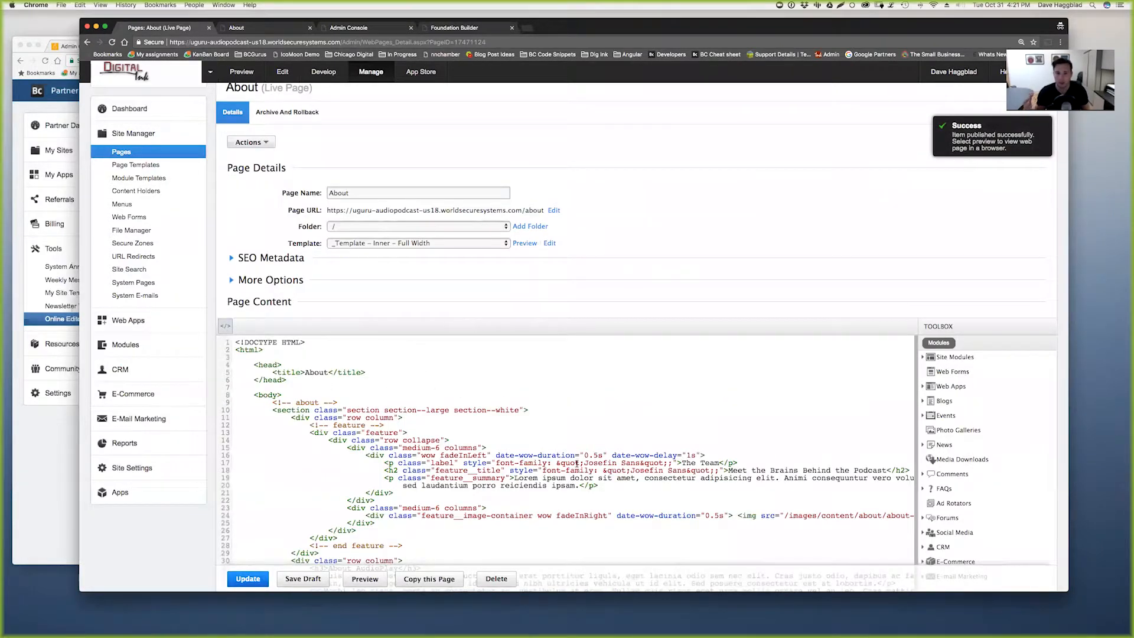
{"action": "scroll", "coordinate": [554, 470], "scroll_direction": "down", "scroll_amount": 3}
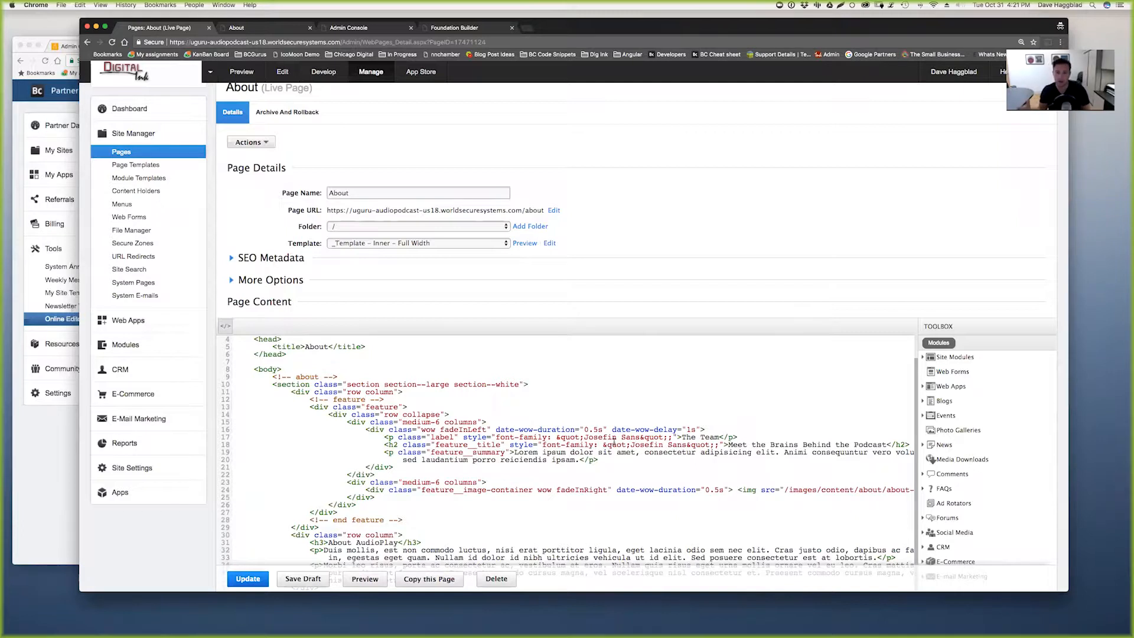
{"action": "left_click", "coordinate": [224, 327]}
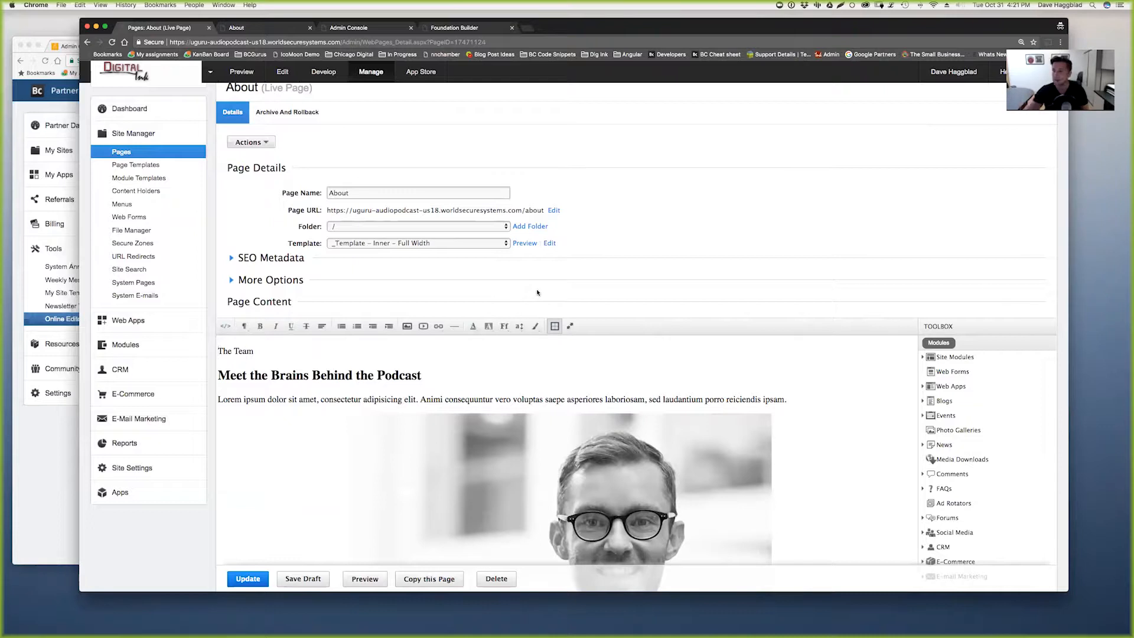
{"action": "scroll", "coordinate": [549, 289], "scroll_direction": "down", "scroll_amount": 2}
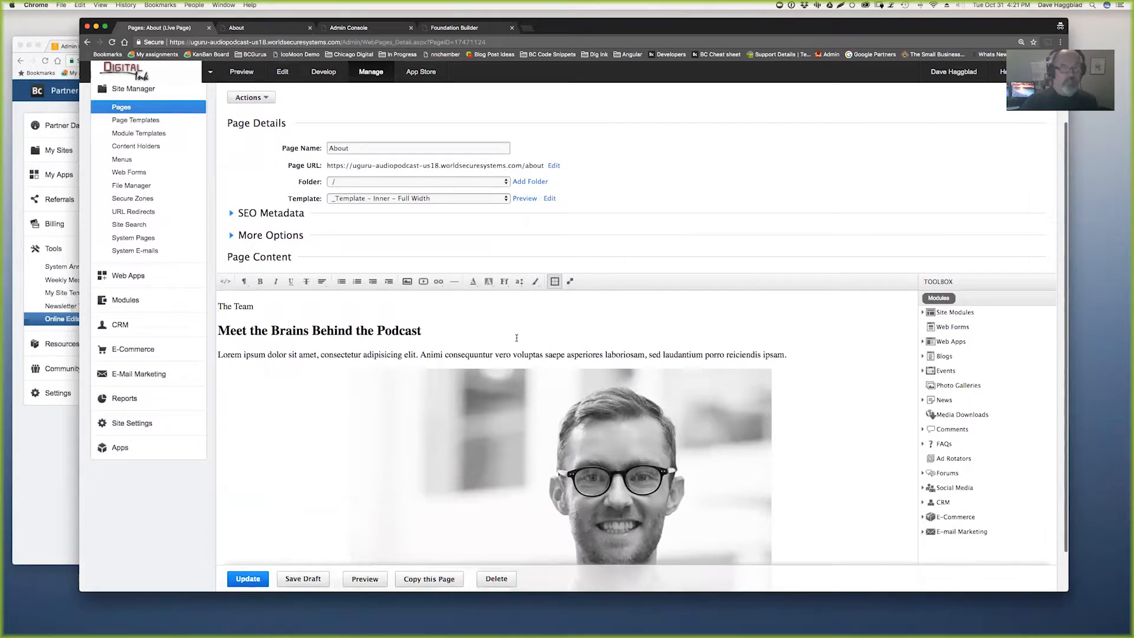
{"action": "left_click_drag", "start_coordinate": [421, 330], "coordinate": [218, 331]}
{"action": "left_click", "coordinate": [262, 28]}
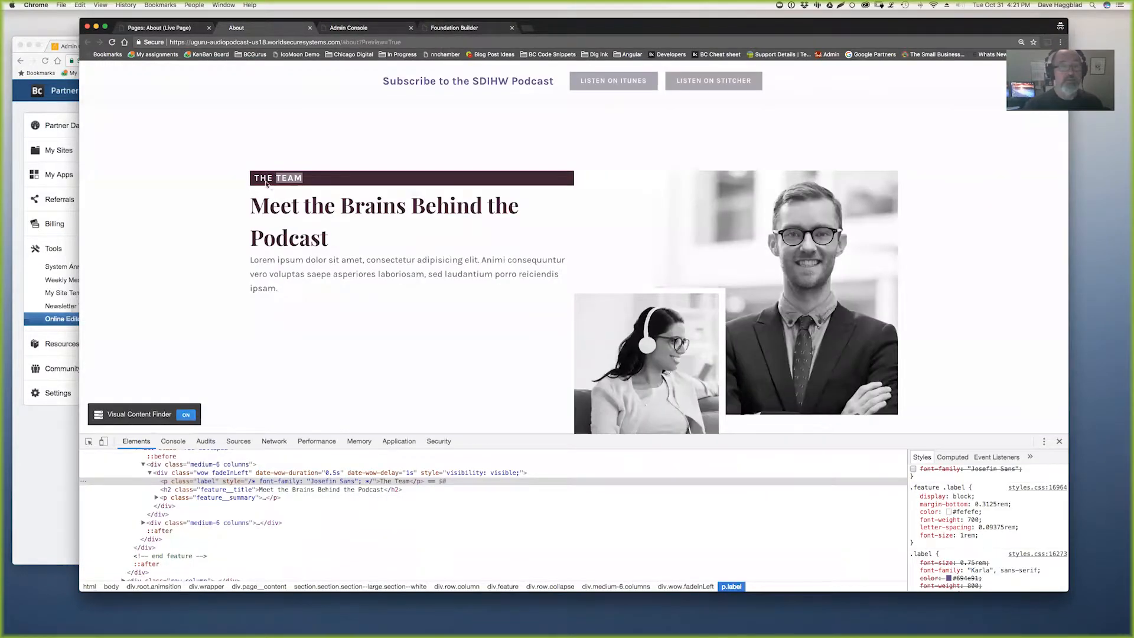
{"action": "left_click", "coordinate": [263, 180]}
{"action": "left_click_drag", "start_coordinate": [250, 260], "coordinate": [289, 290]}
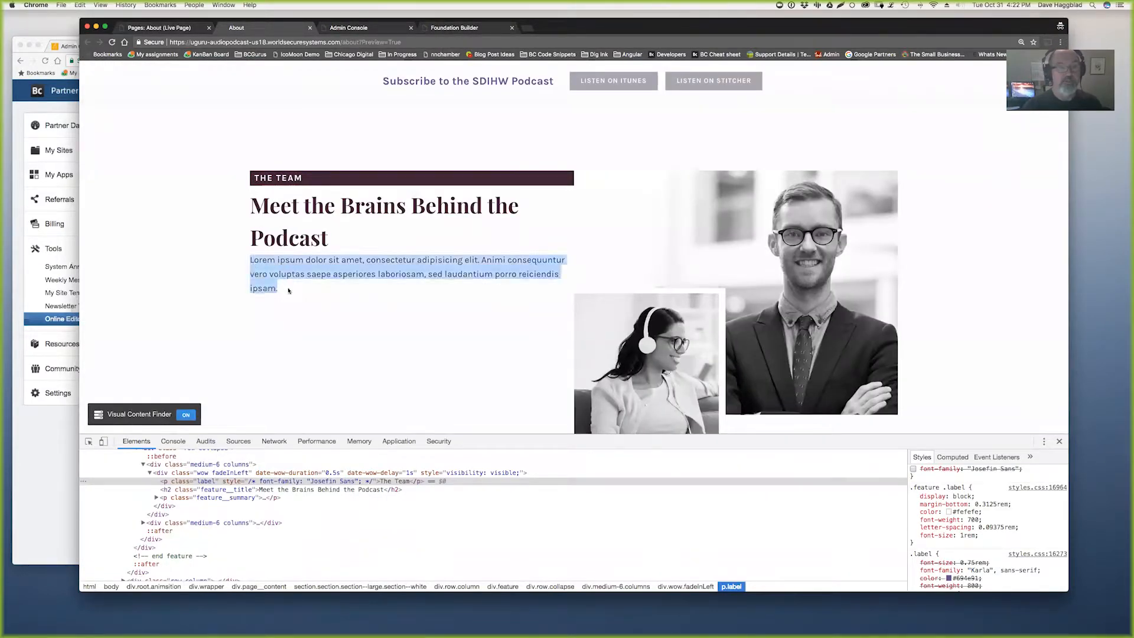
{"action": "left_click", "coordinate": [158, 28]}
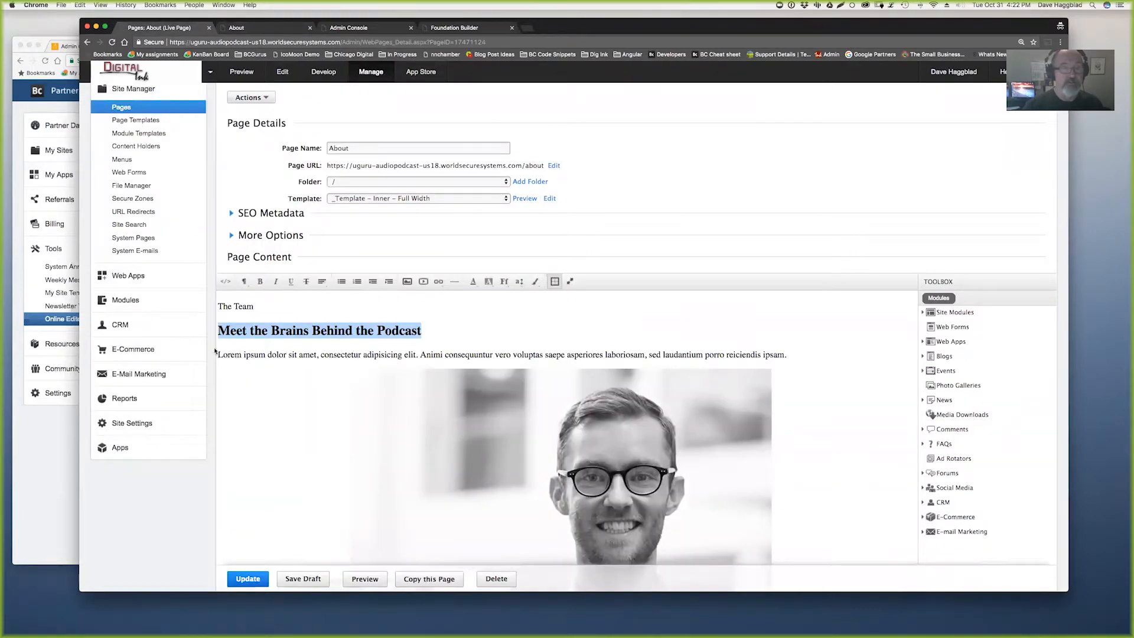
{"action": "left_click_drag", "start_coordinate": [218, 355], "coordinate": [786, 355]}
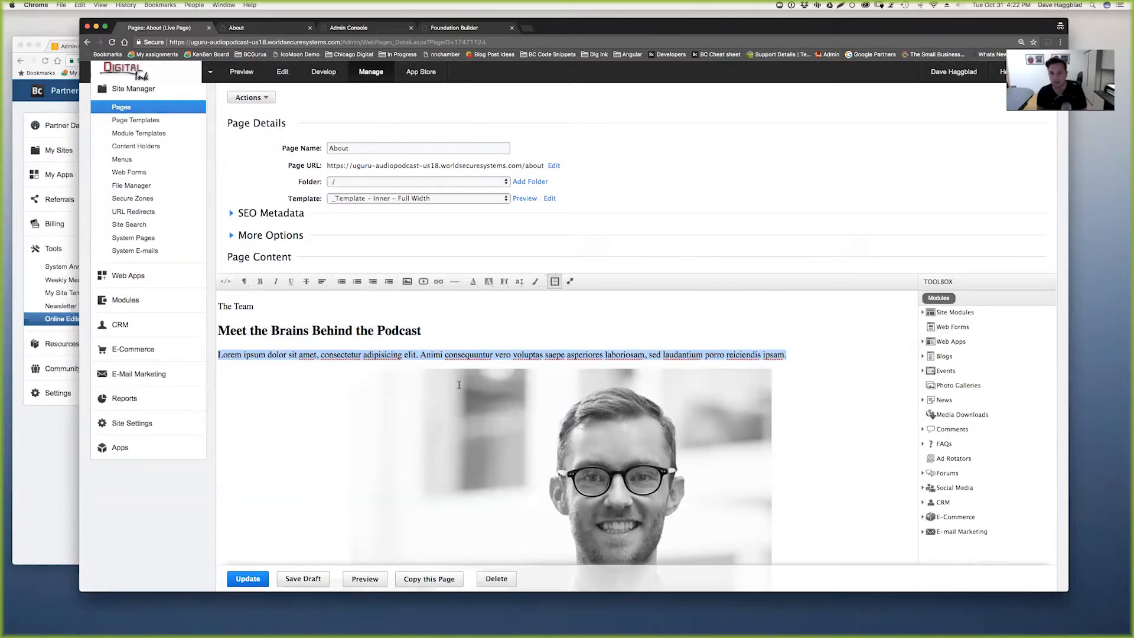
{"action": "left_click", "coordinate": [274, 30]}
{"action": "left_click_drag", "start_coordinate": [280, 289], "coordinate": [241, 262]}
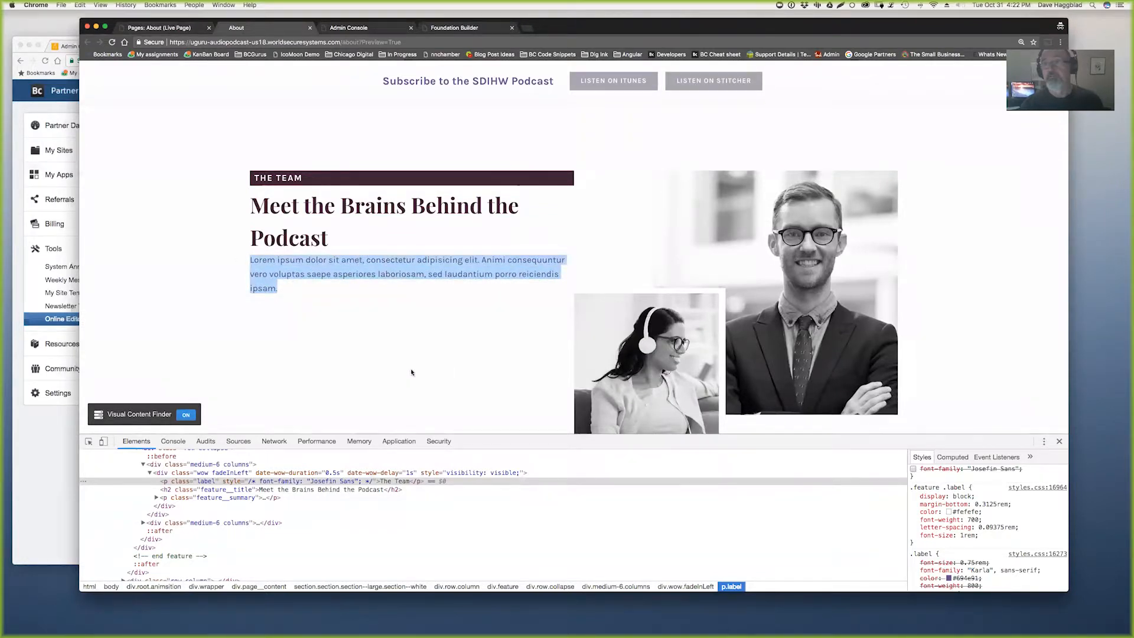
{"action": "left_click", "coordinate": [160, 28]}
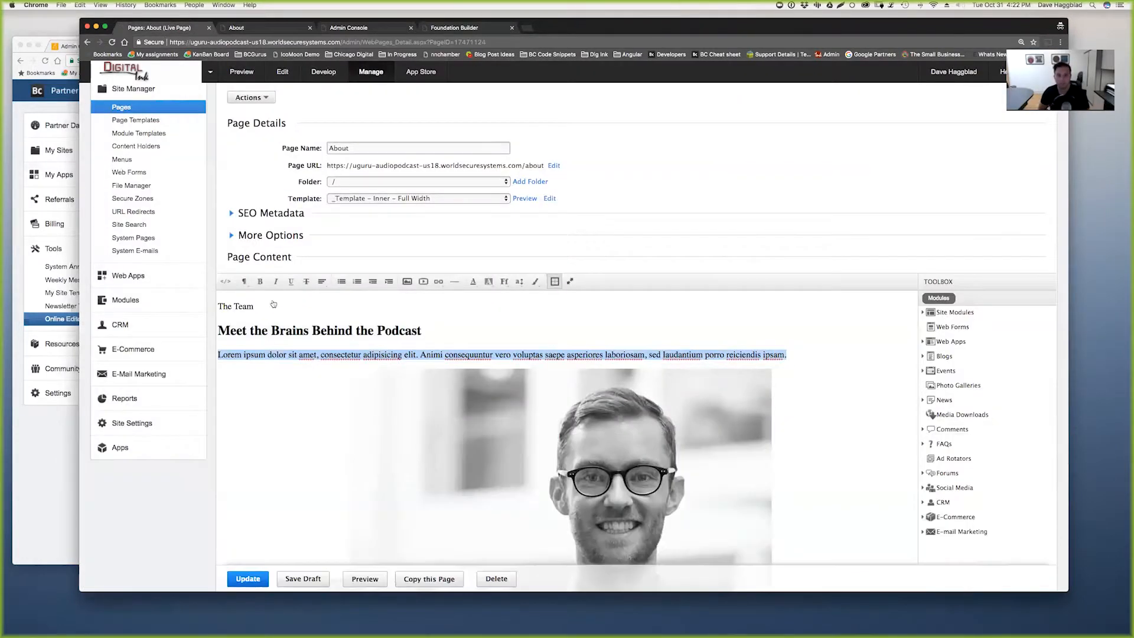
{"action": "triple_click", "coordinate": [254, 356]}
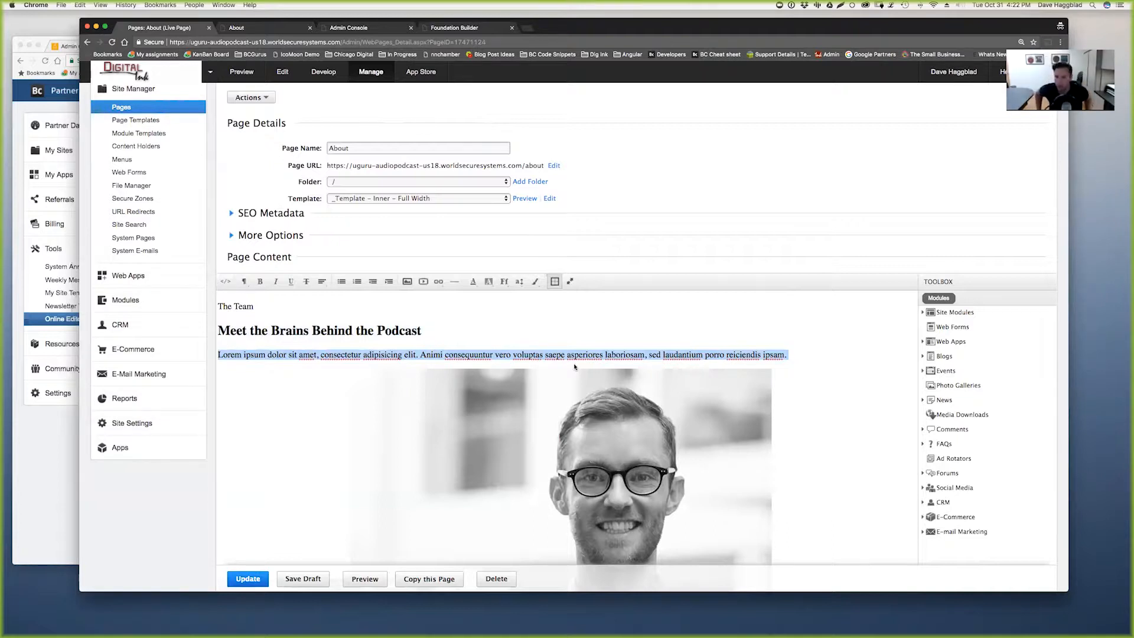
{"action": "scroll", "coordinate": [541, 326], "scroll_direction": "down", "scroll_amount": 1}
{"action": "scroll", "coordinate": [540, 325], "scroll_direction": "up", "scroll_amount": 1}
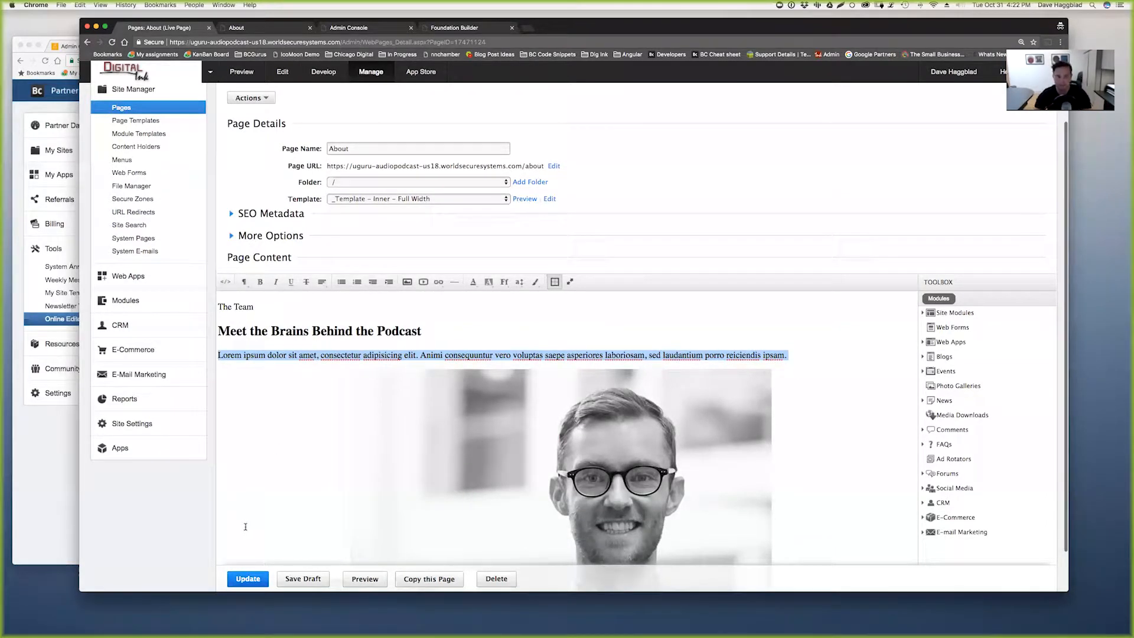
{"action": "scroll", "coordinate": [192, 530], "scroll_direction": "down", "scroll_amount": 2}
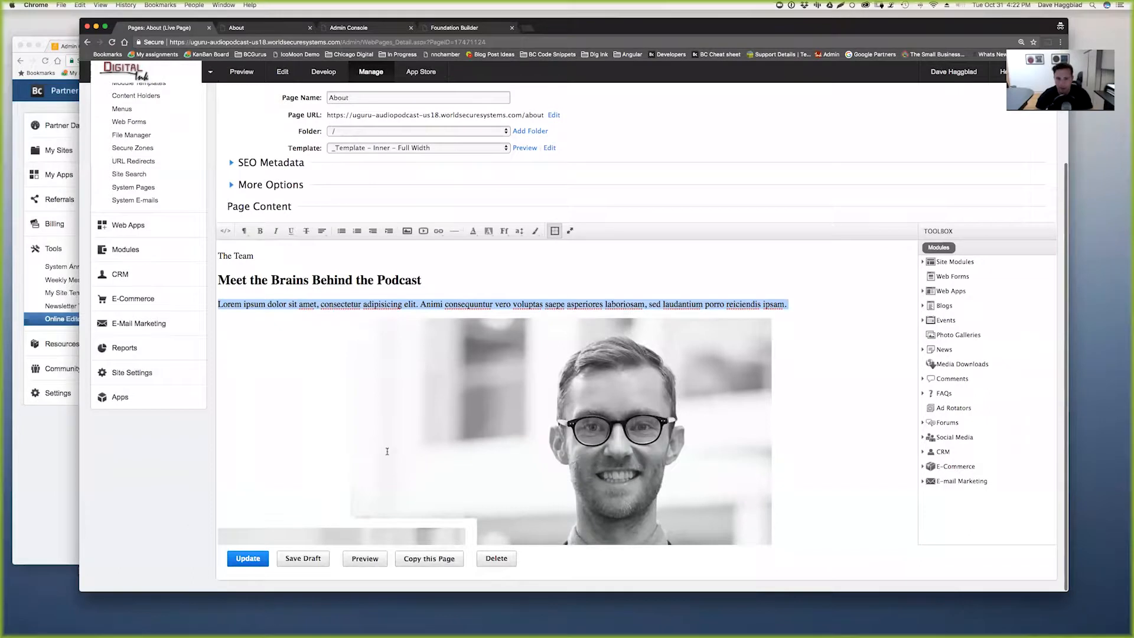
{"action": "scroll", "coordinate": [387, 451], "scroll_direction": "down", "scroll_amount": 1}
{"action": "scroll", "coordinate": [386, 451], "scroll_direction": "down", "scroll_amount": 2}
{"action": "scroll", "coordinate": [386, 451], "scroll_direction": "up", "scroll_amount": 3}
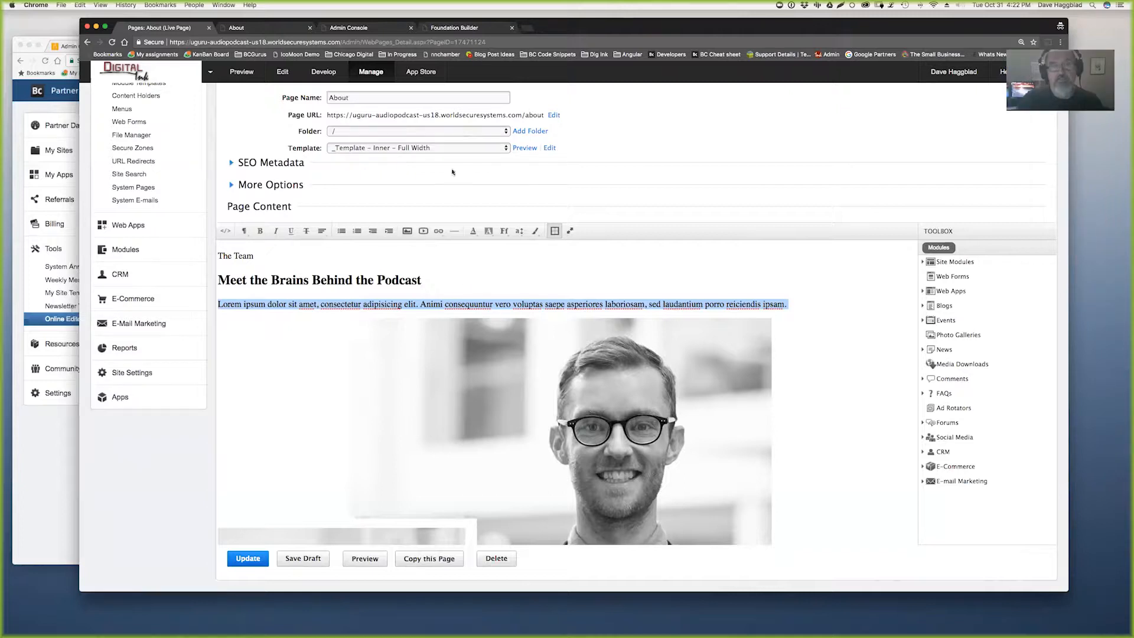
- Inspect the About hero heading and select the Google Fonts stylesheet link in the expanded head
{"action": "left_click", "coordinate": [258, 29]}
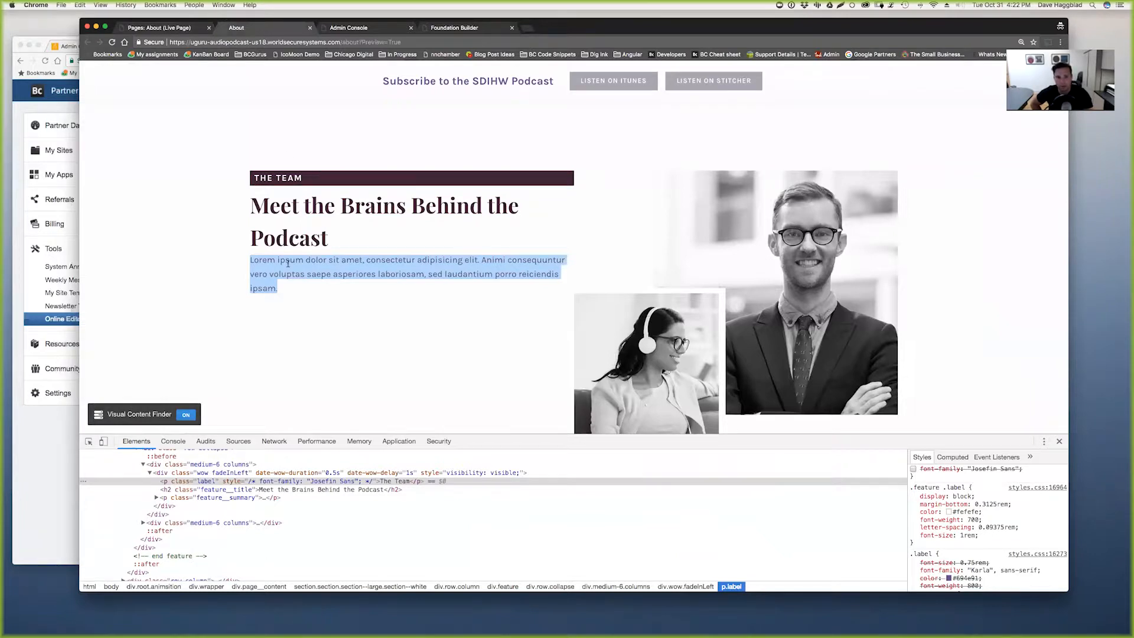
{"action": "scroll", "coordinate": [295, 223], "scroll_direction": "up", "scroll_amount": 10}
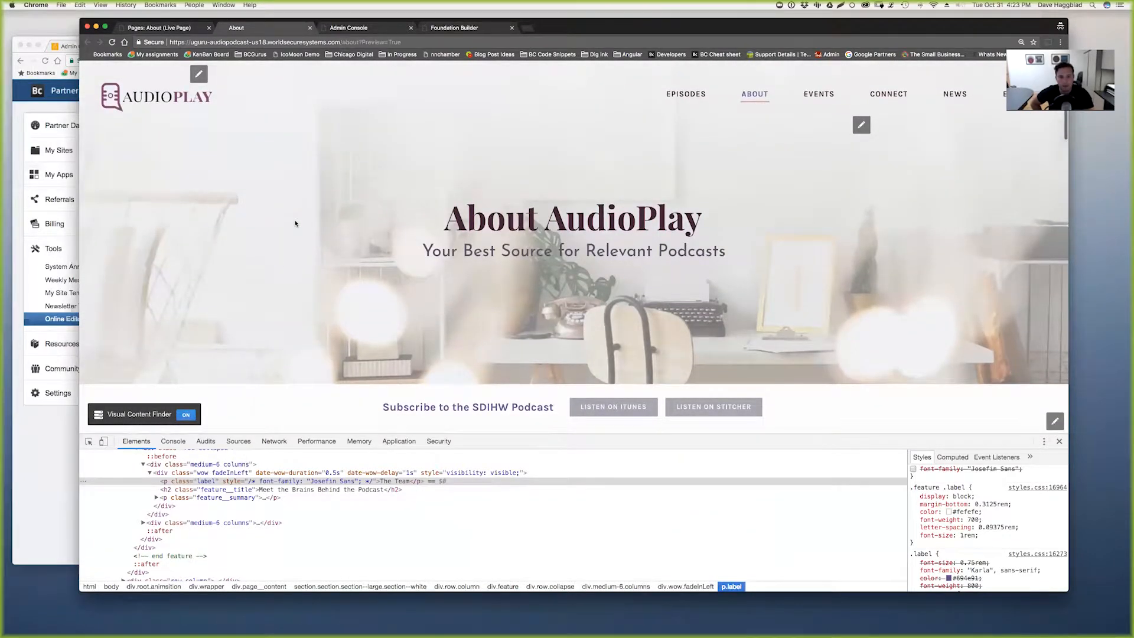
{"action": "right_click", "coordinate": [295, 223]}
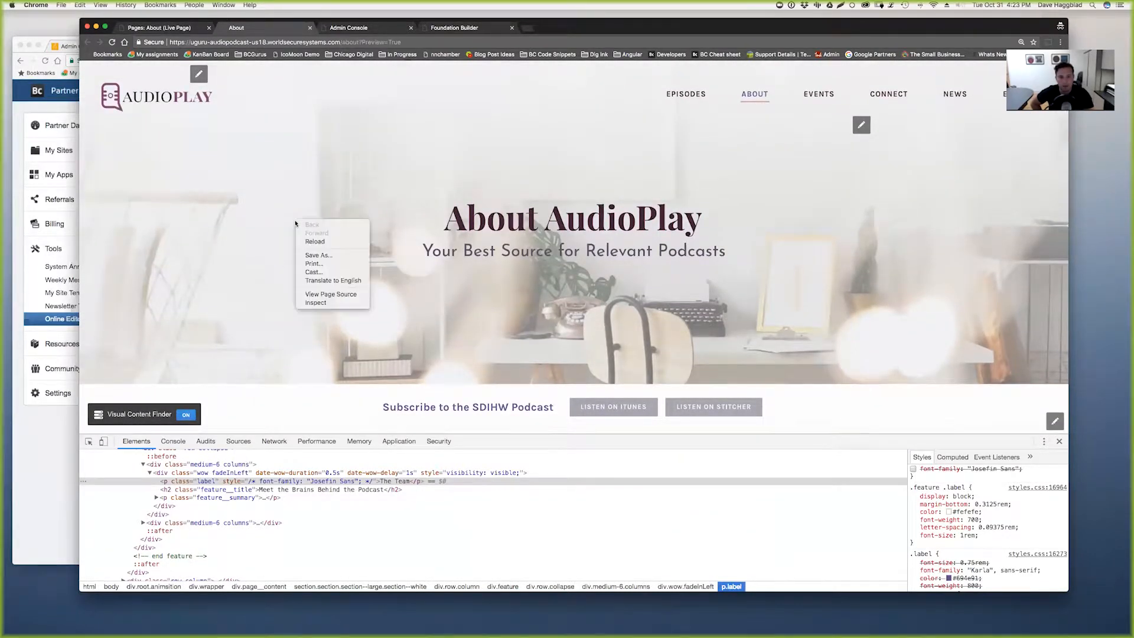
{"action": "left_click", "coordinate": [322, 304]}
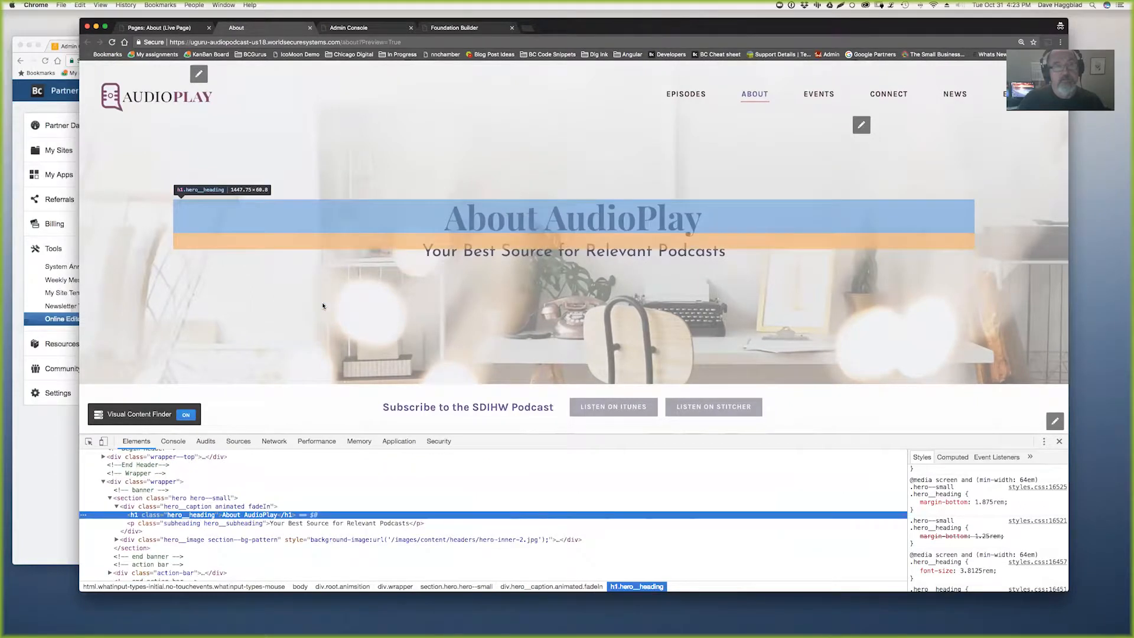
{"action": "scroll", "coordinate": [276, 513], "scroll_direction": "up", "scroll_amount": 3}
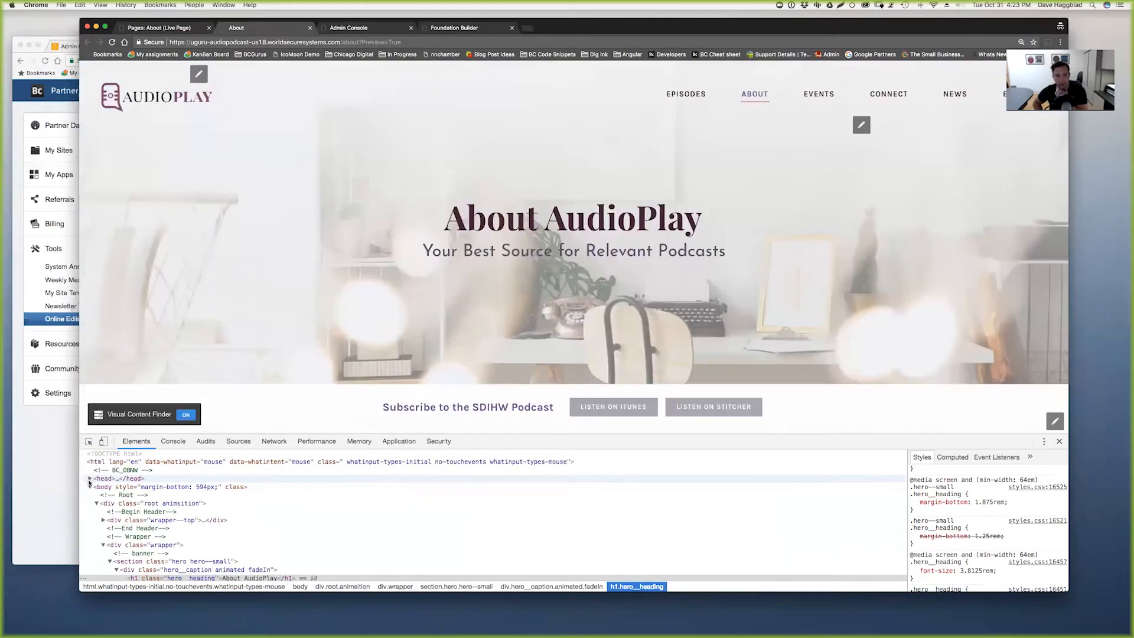
{"action": "left_click", "coordinate": [89, 479]}
{"action": "scroll", "coordinate": [144, 476], "scroll_direction": "down", "scroll_amount": 3}
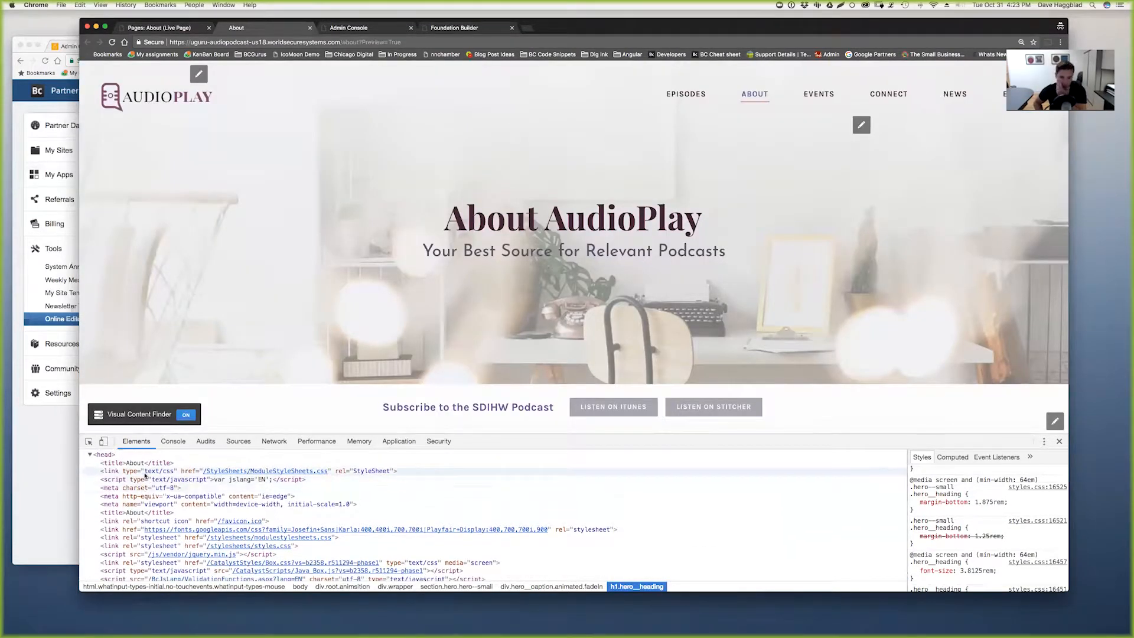
{"action": "scroll", "coordinate": [144, 476], "scroll_direction": "down", "scroll_amount": 1}
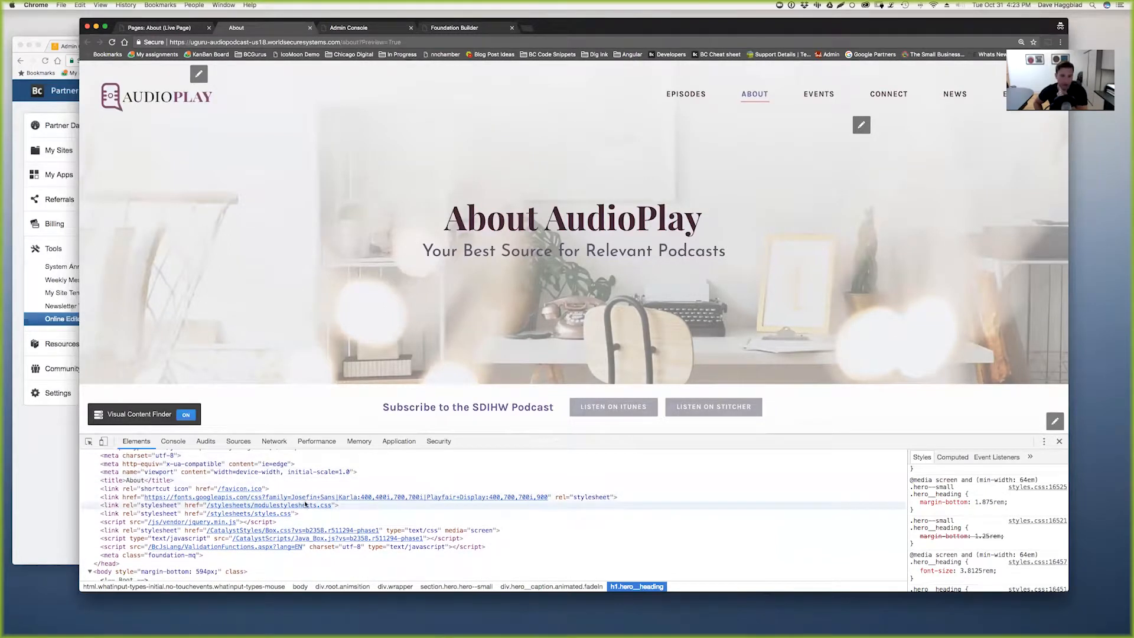
{"action": "left_click", "coordinate": [123, 497]}
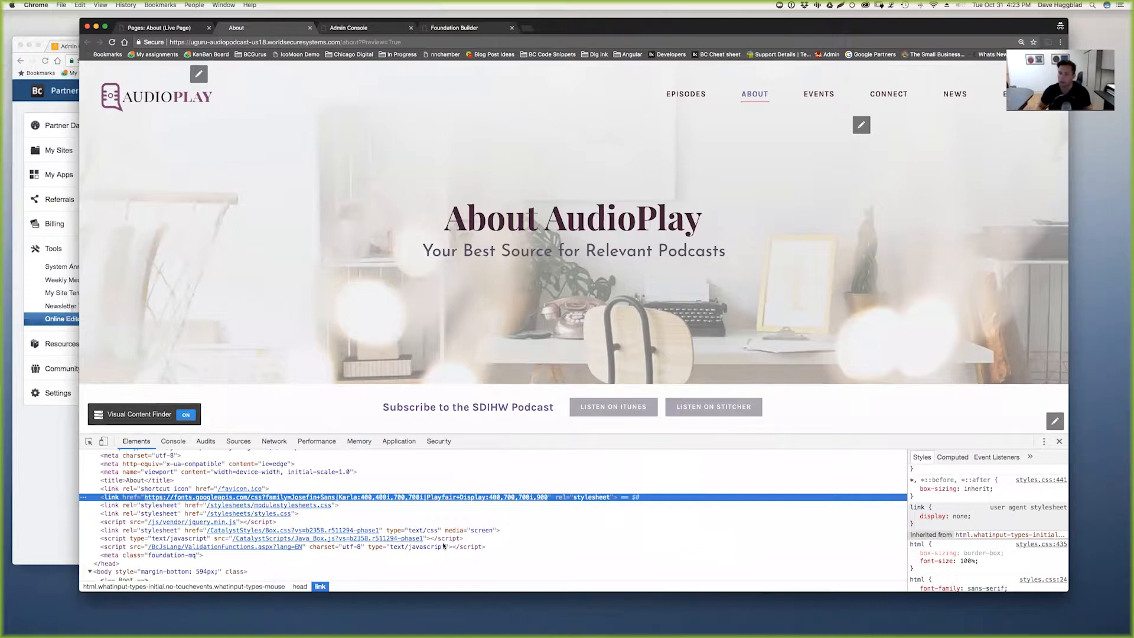
- Enlarge the inspector text and make the DevTools panel taller
{"action": "key", "text": "super+equal"}
{"action": "key", "text": "super+equal"}
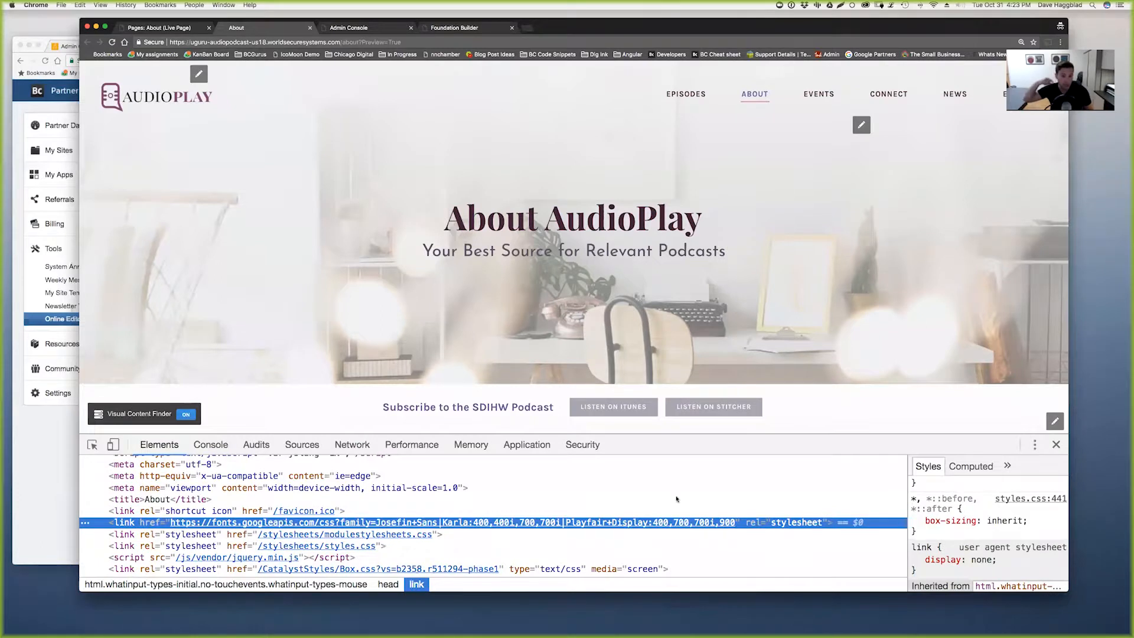
{"action": "scroll", "coordinate": [676, 499], "scroll_direction": "down", "scroll_amount": 3}
{"action": "left_click_drag", "start_coordinate": [709, 436], "coordinate": [709, 343]}
{"action": "scroll", "coordinate": [611, 462], "scroll_direction": "up", "scroll_amount": 2}
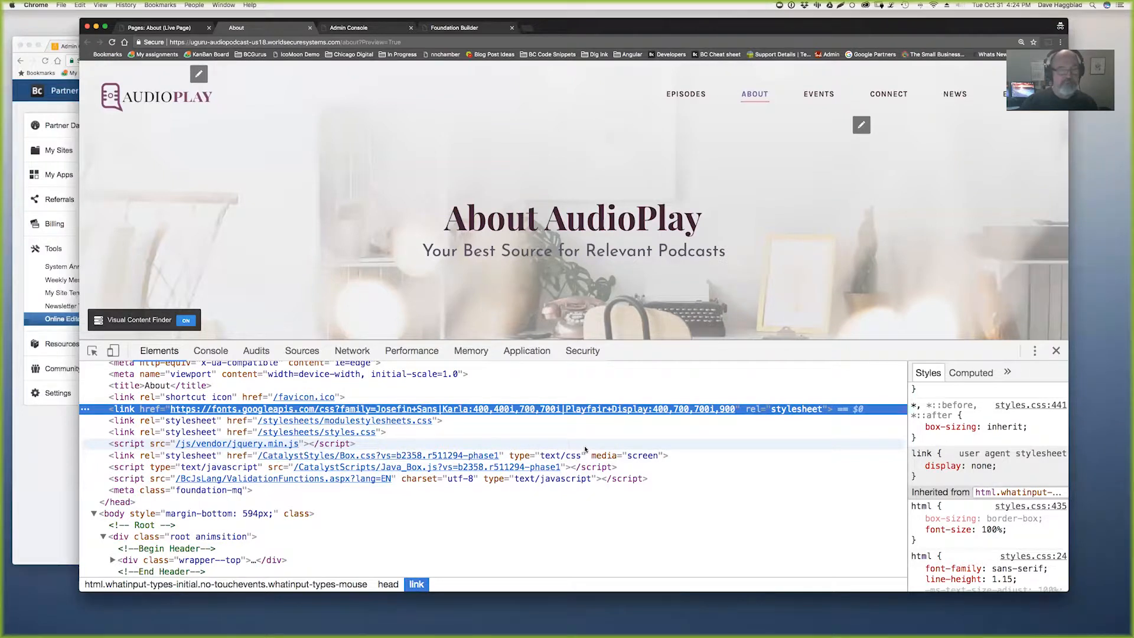
- Switch the About page editor to HTML source and highlight the feature__title class
{"action": "left_click", "coordinate": [166, 28]}
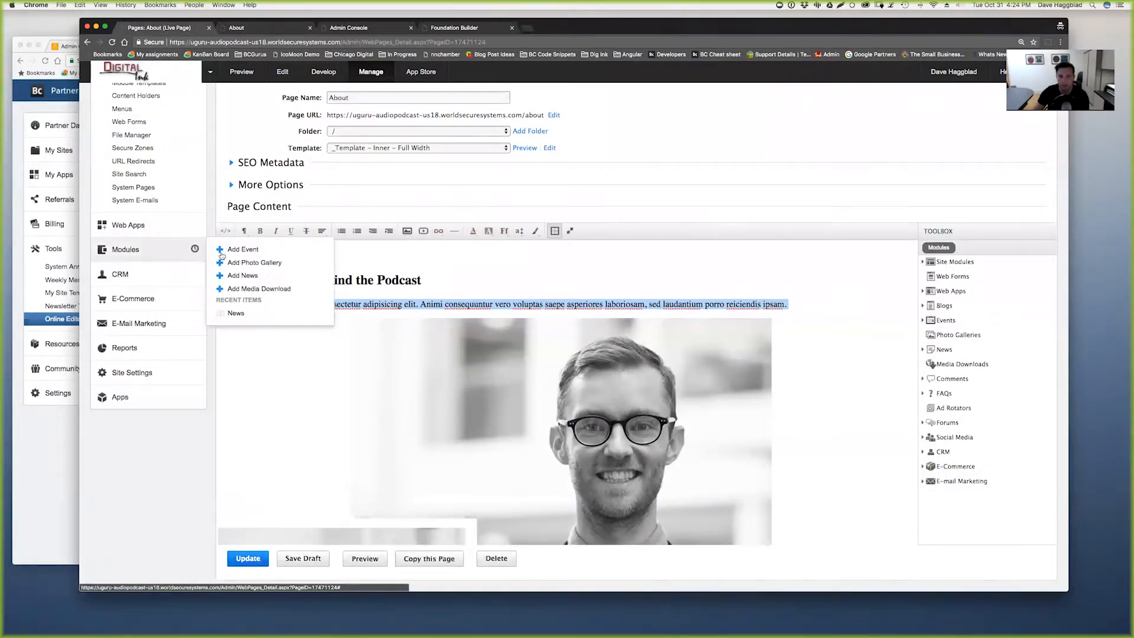
{"action": "left_click", "coordinate": [225, 231]}
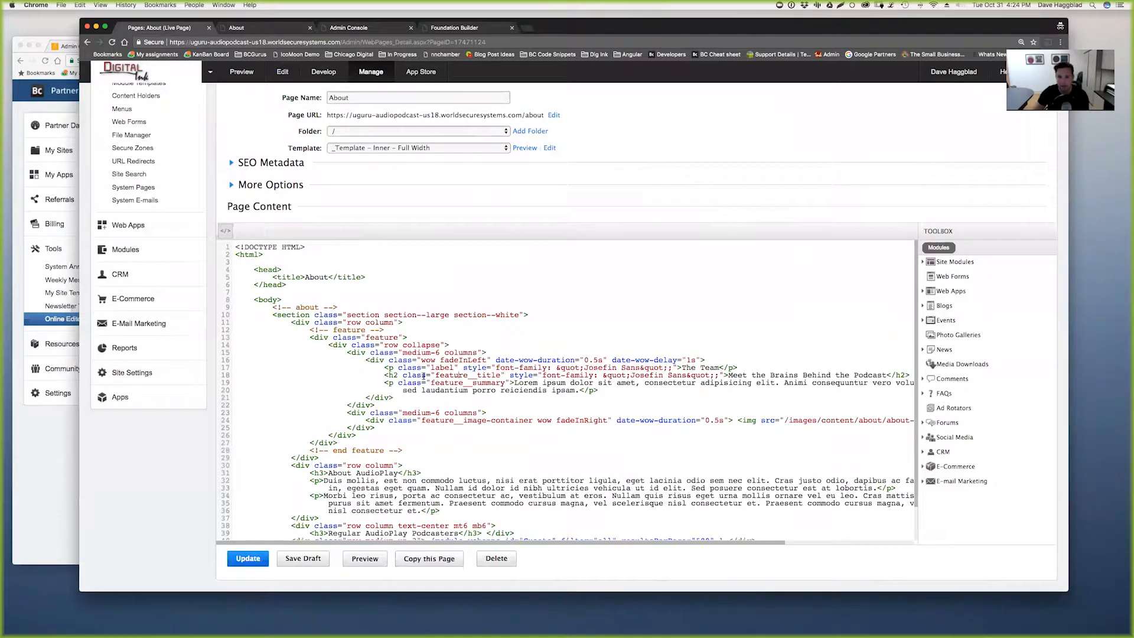
{"action": "left_click_drag", "start_coordinate": [436, 375], "coordinate": [493, 375]}
{"action": "left_click", "coordinate": [271, 28]}
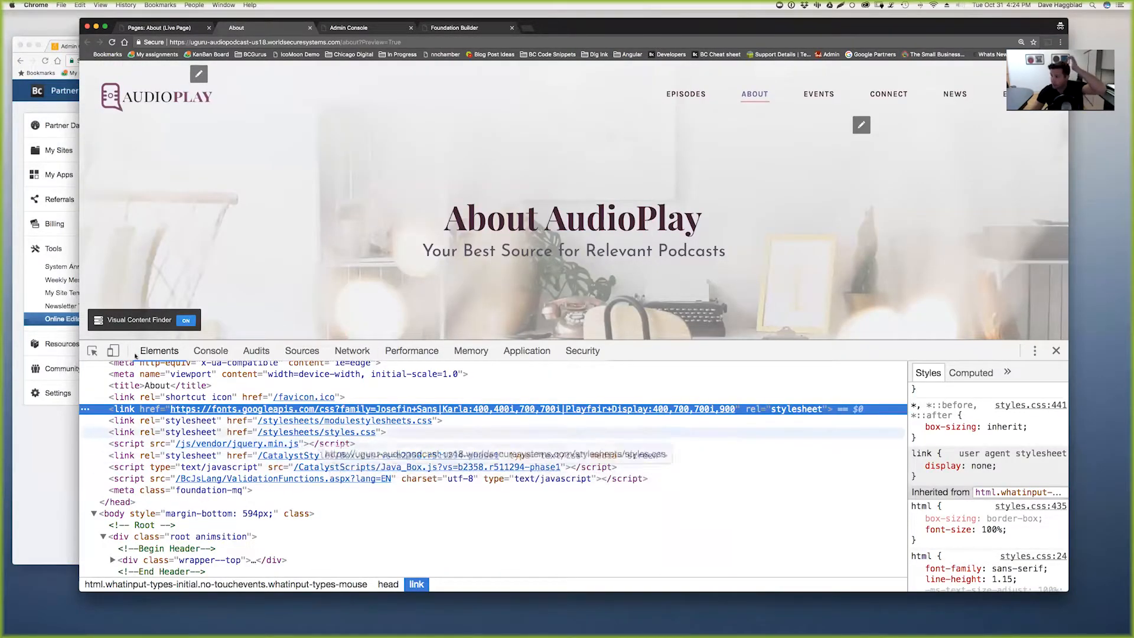
- Inspect the 'Meet the Brains Behind the Podcast' heading and scroll through its styles
{"action": "scroll", "coordinate": [95, 329], "scroll_direction": "down", "scroll_amount": 5}
{"action": "scroll", "coordinate": [94, 329], "scroll_direction": "down", "scroll_amount": 1}
{"action": "left_click", "coordinate": [92, 350]}
{"action": "left_click", "coordinate": [376, 311]}
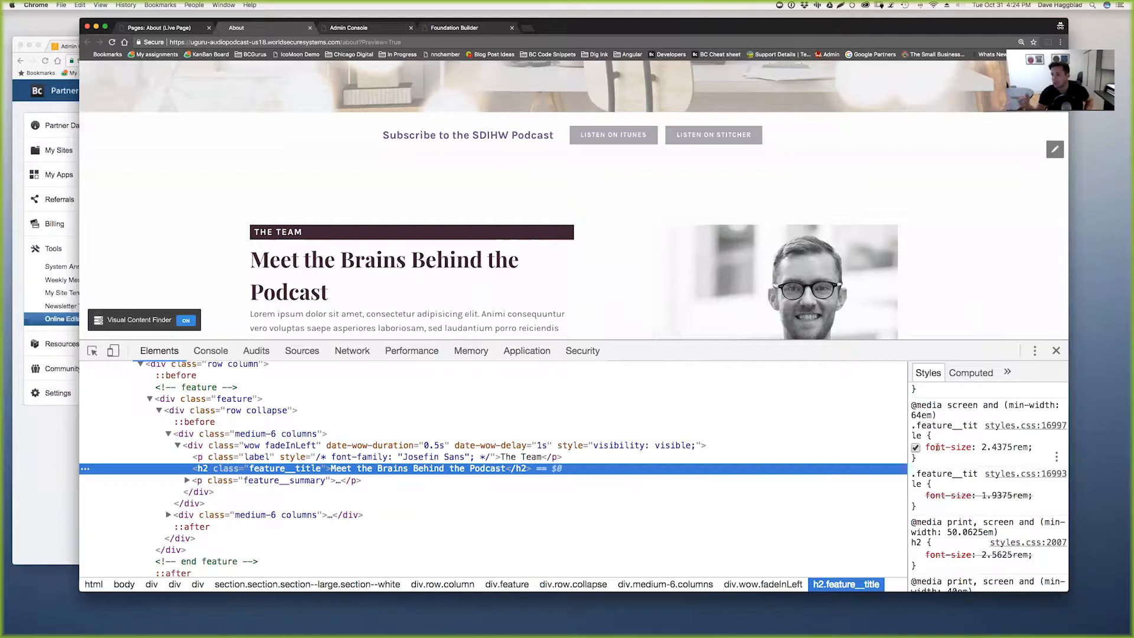
{"action": "scroll", "coordinate": [962, 455], "scroll_direction": "down", "scroll_amount": 5}
{"action": "scroll", "coordinate": [963, 456], "scroll_direction": "down", "scroll_amount": 10}
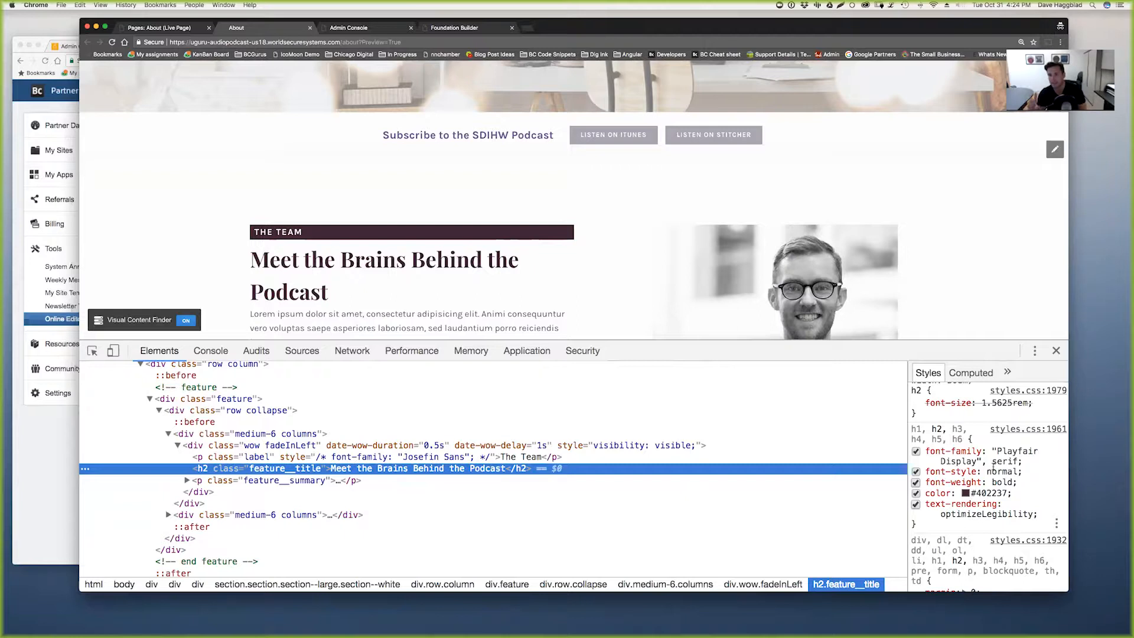
{"action": "scroll", "coordinate": [993, 469], "scroll_direction": "up", "scroll_amount": 5}
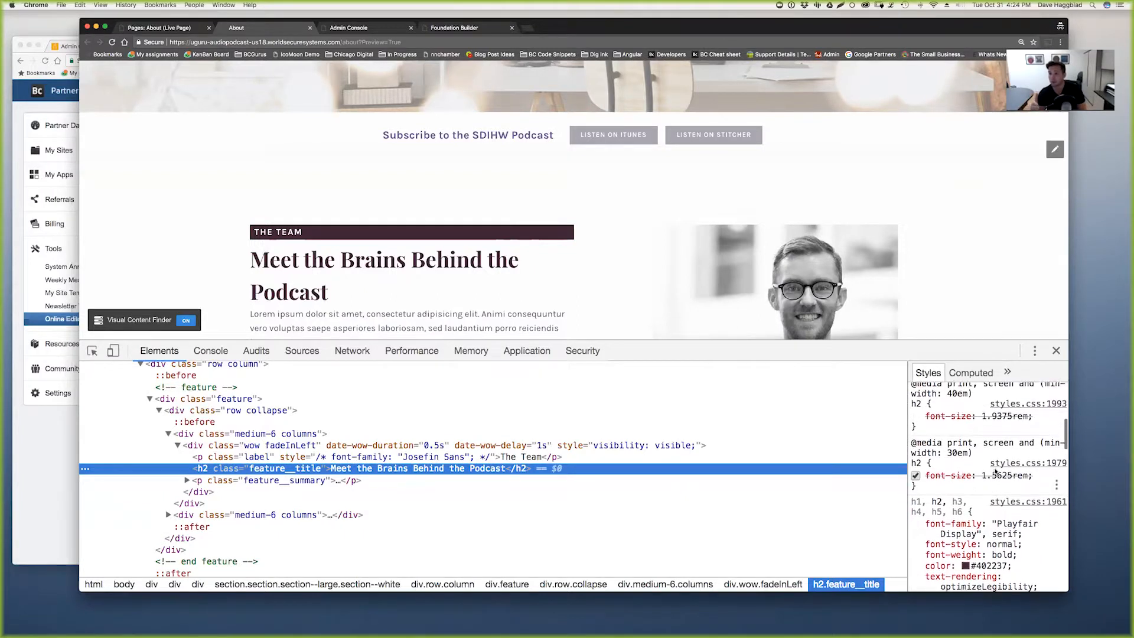
{"action": "scroll", "coordinate": [993, 468], "scroll_direction": "up", "scroll_amount": 5}
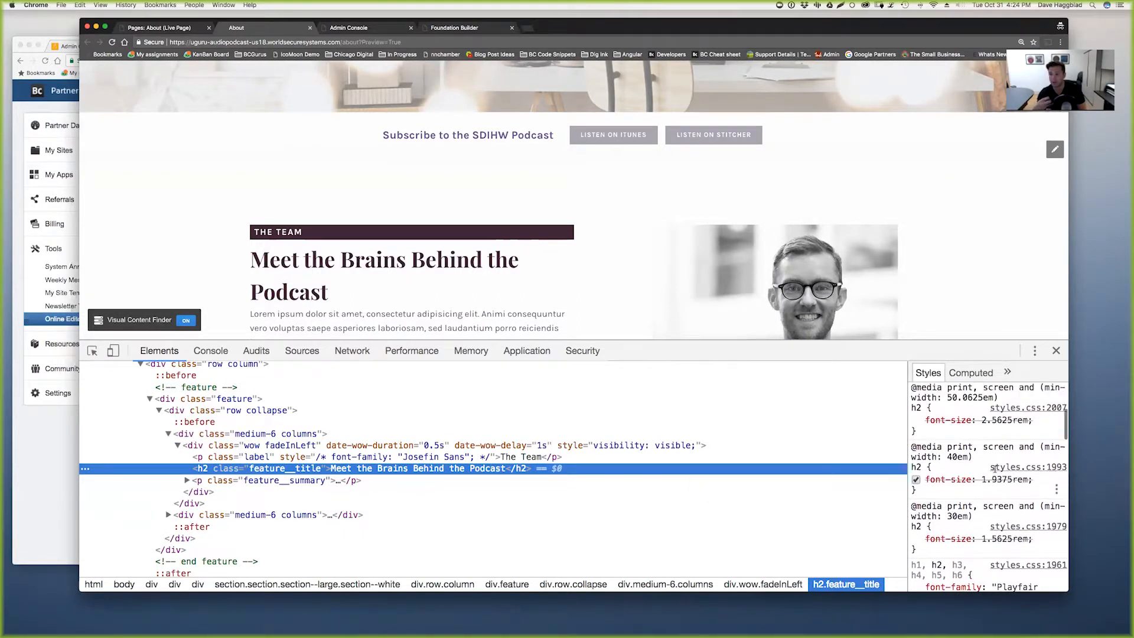
{"action": "scroll", "coordinate": [993, 468], "scroll_direction": "up", "scroll_amount": 3}
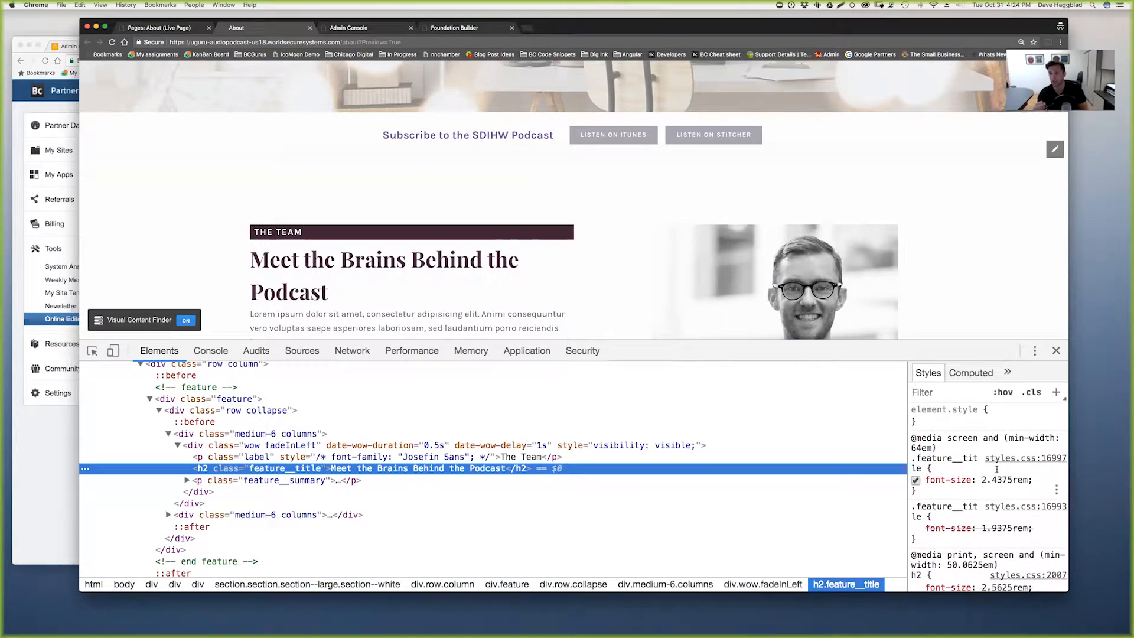
{"action": "scroll", "coordinate": [997, 469], "scroll_direction": "down", "scroll_amount": 3}
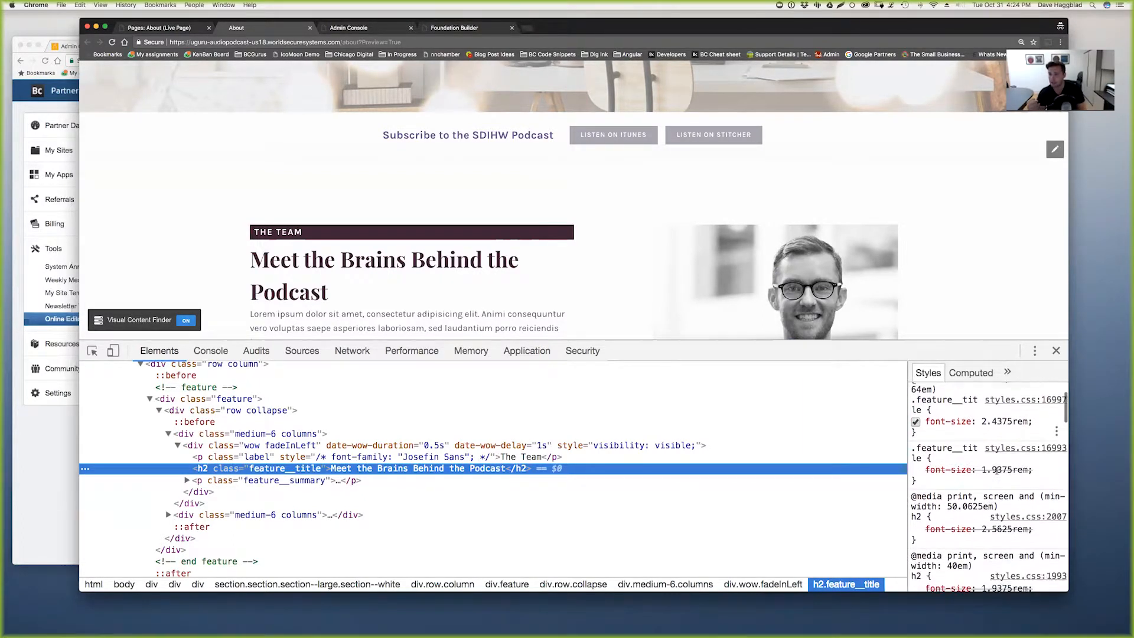
{"action": "scroll", "coordinate": [996, 471], "scroll_direction": "down", "scroll_amount": 5}
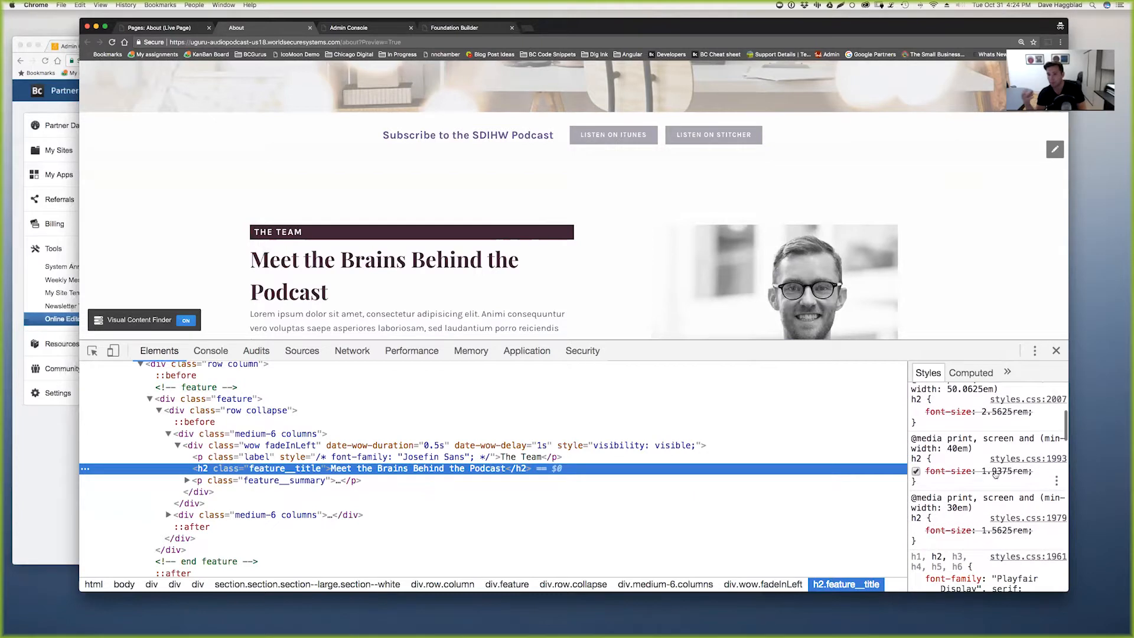
{"action": "scroll", "coordinate": [994, 471], "scroll_direction": "down", "scroll_amount": 4}
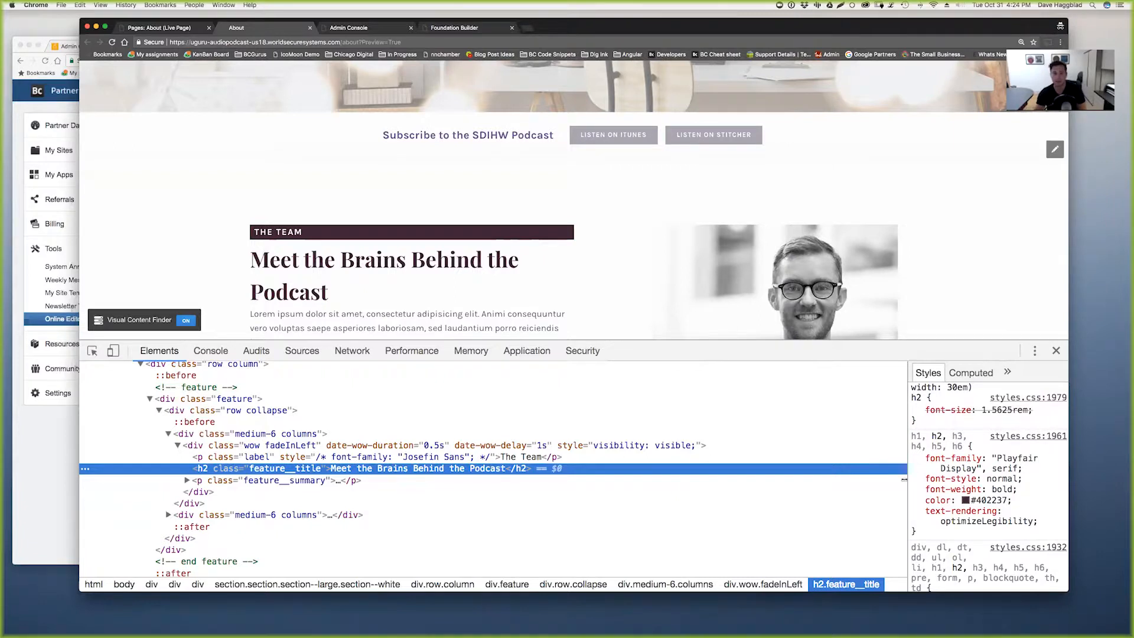
- Widen the styles sidebar and select the heading's h1–h6 Playfair Display font-family rule
{"action": "left_click", "coordinate": [864, 481]}
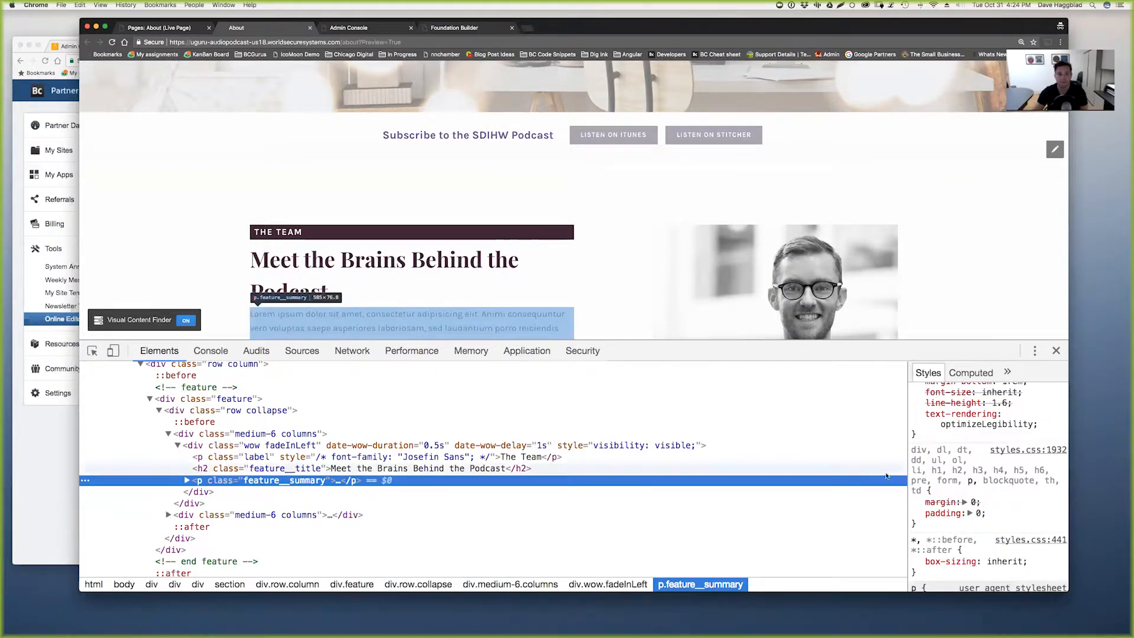
{"action": "left_click_drag", "start_coordinate": [907, 484], "coordinate": [804, 484]}
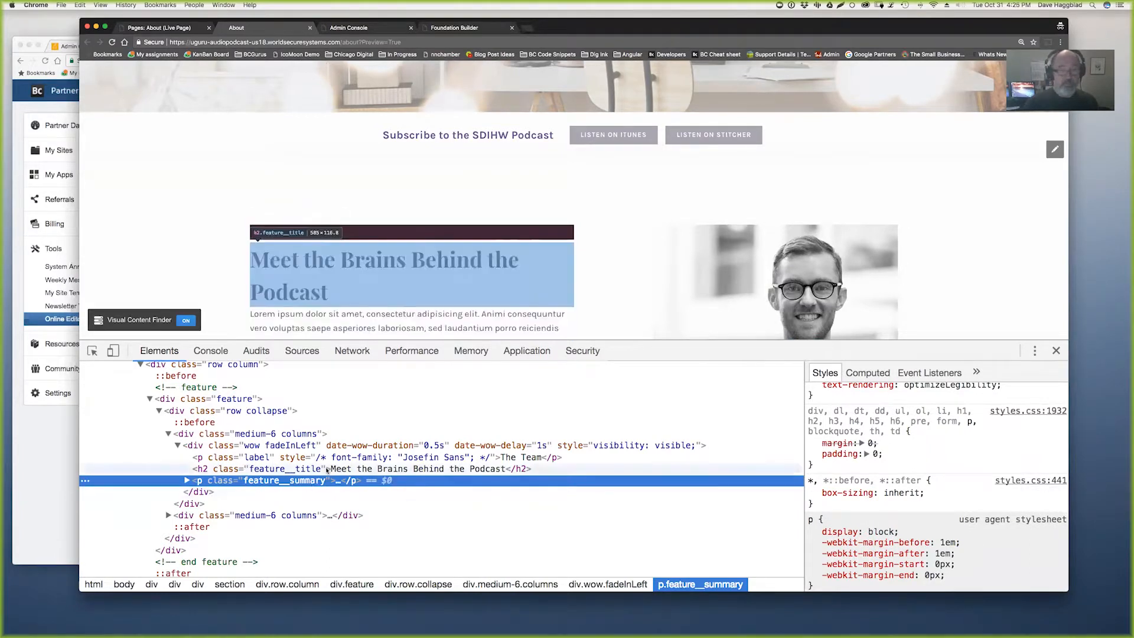
{"action": "left_click", "coordinate": [591, 469]}
{"action": "scroll", "coordinate": [862, 489], "scroll_direction": "down", "scroll_amount": 3}
{"action": "scroll", "coordinate": [862, 489], "scroll_direction": "down", "scroll_amount": 3}
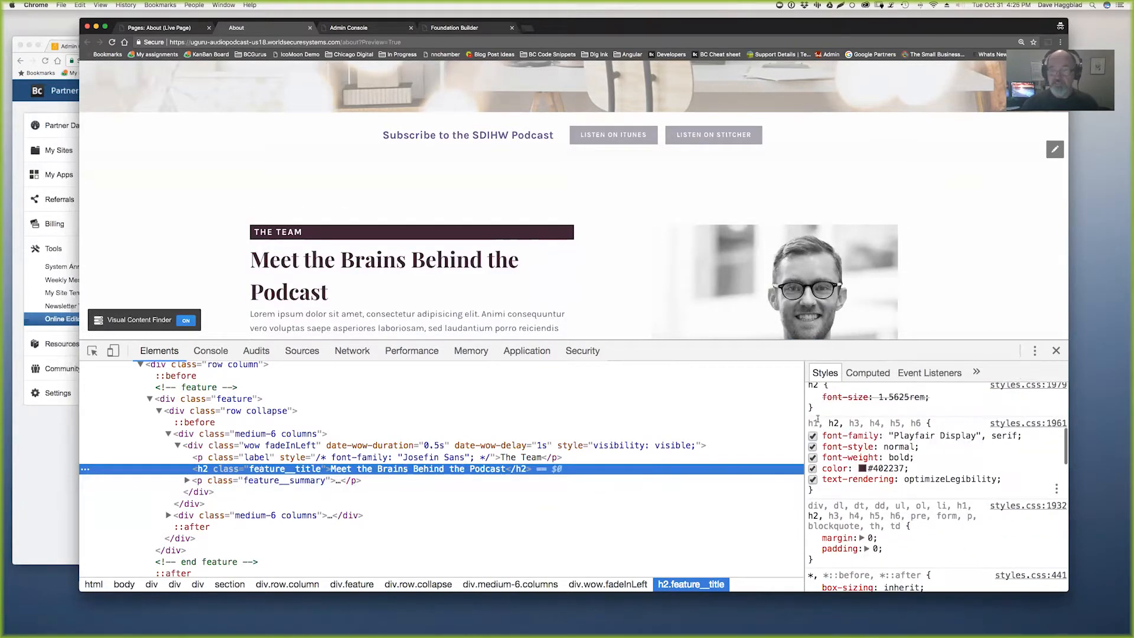
{"action": "left_click_drag", "start_coordinate": [808, 422], "coordinate": [882, 495]}
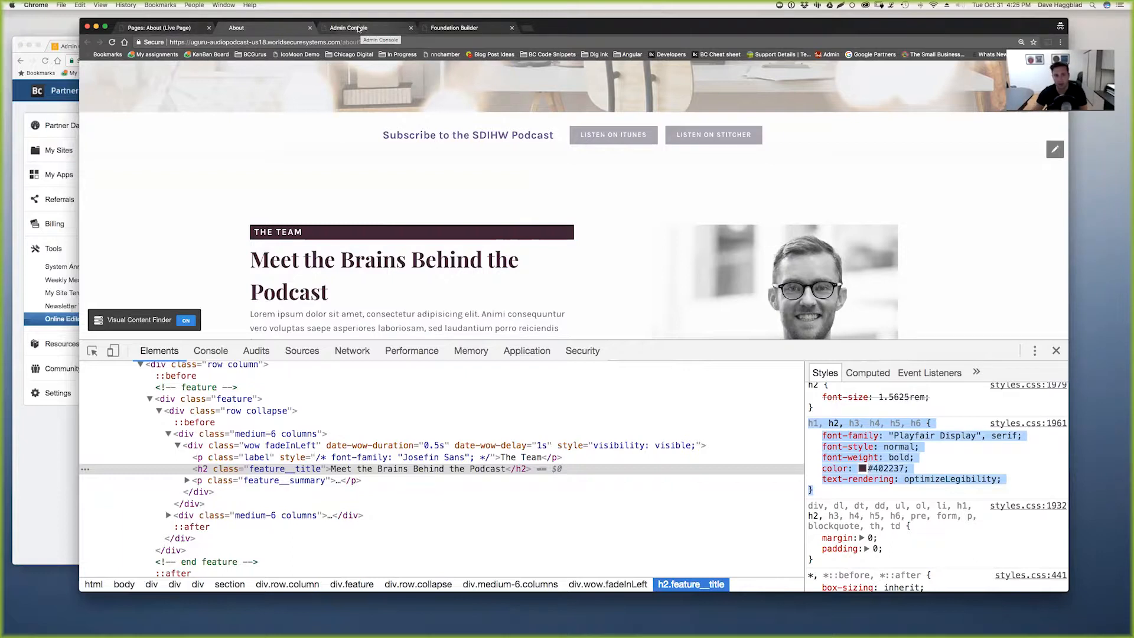
{"action": "left_click", "coordinate": [359, 29]}
- Open _System > Includes > Template > _head.inc and select its styles.css stylesheet line
{"action": "left_click", "coordinate": [95, 131]}
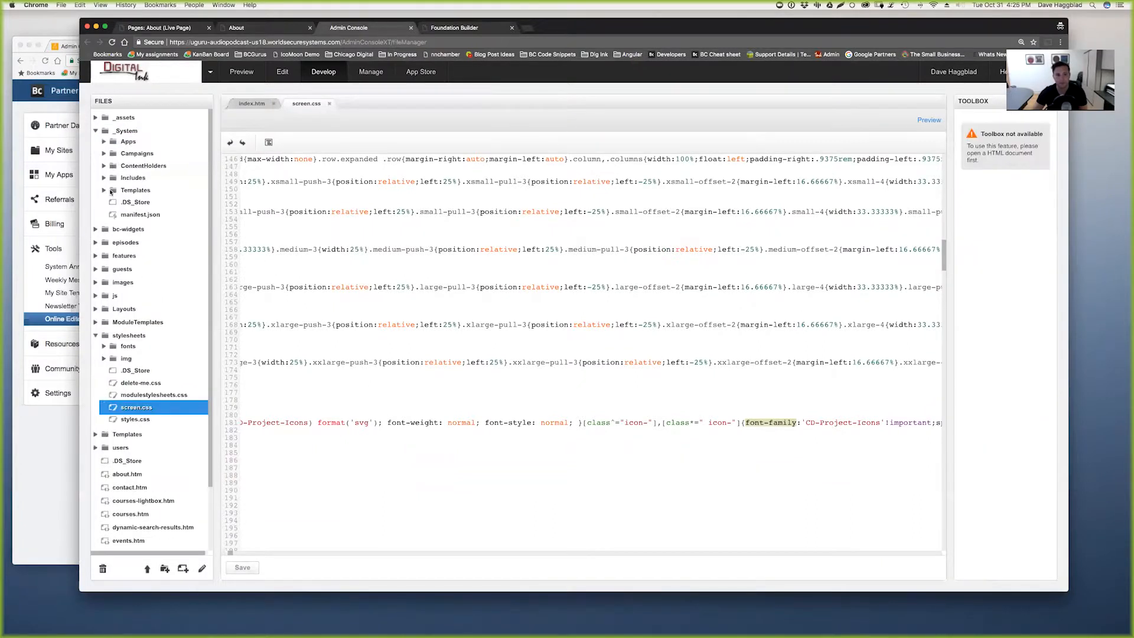
{"action": "left_click", "coordinate": [104, 179]}
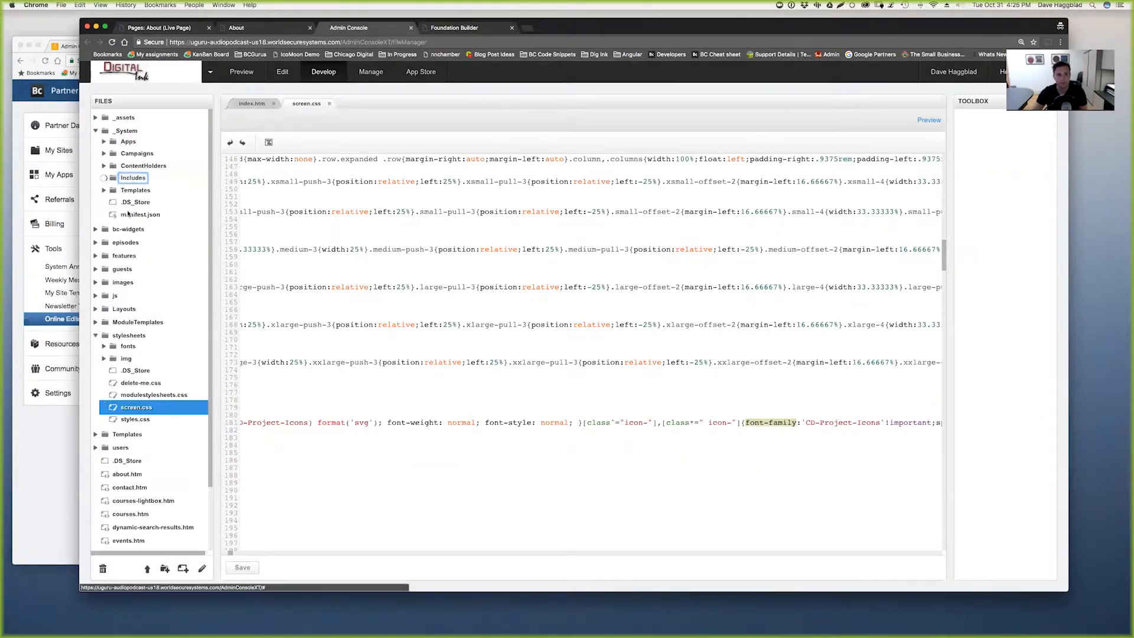
{"action": "left_click", "coordinate": [112, 200]}
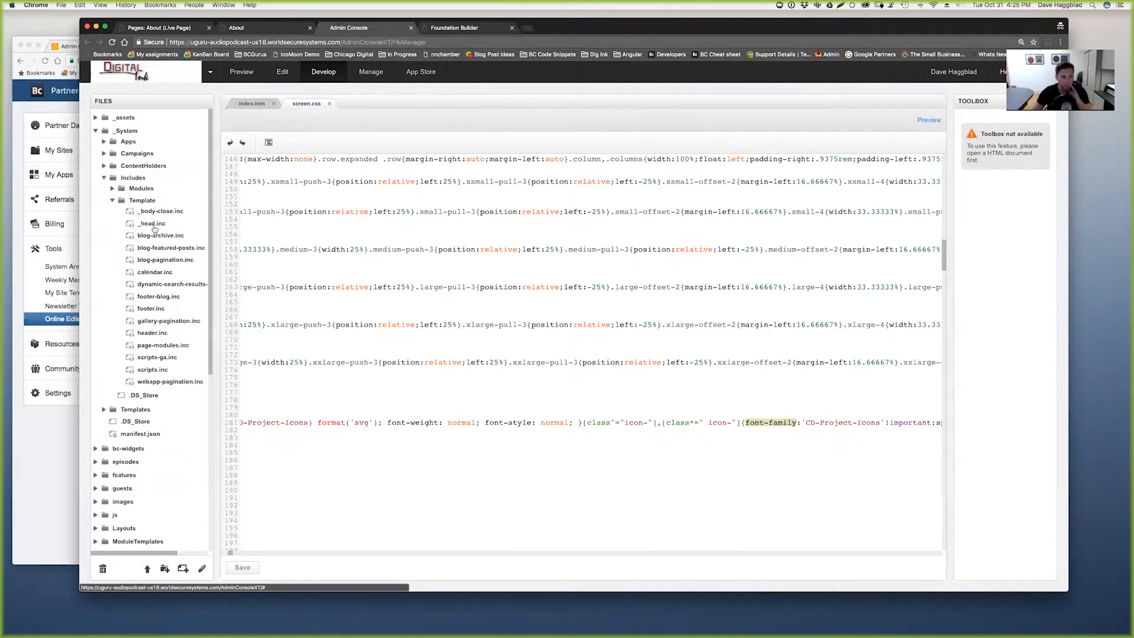
{"action": "left_click", "coordinate": [162, 228]}
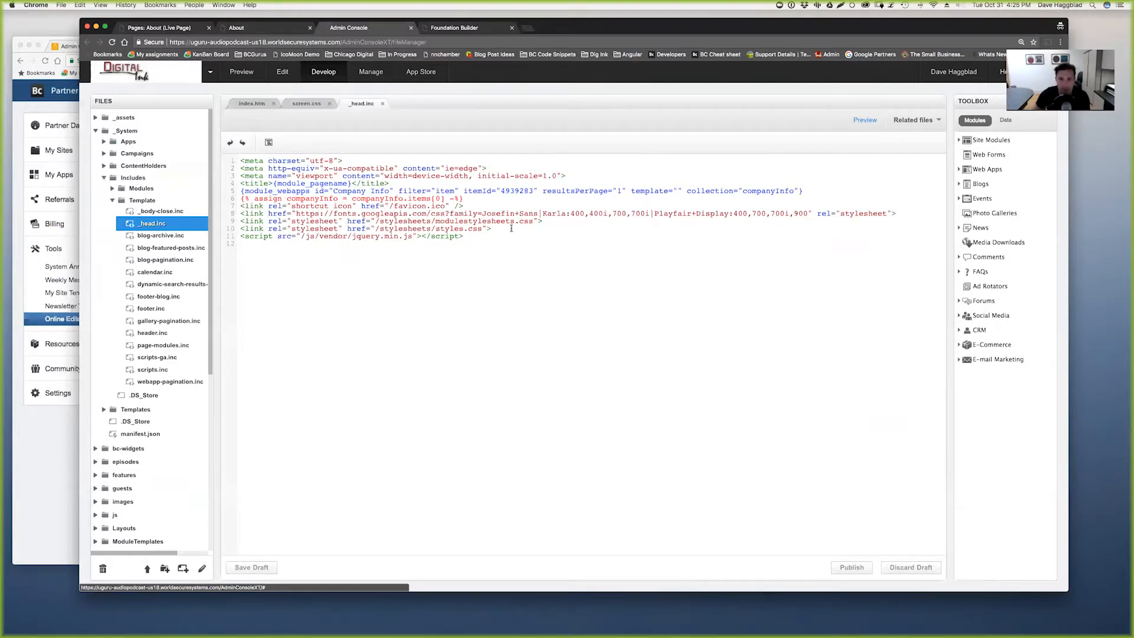
{"action": "left_click_drag", "start_coordinate": [488, 228], "coordinate": [224, 229]}
{"action": "key", "text": "super+c"}
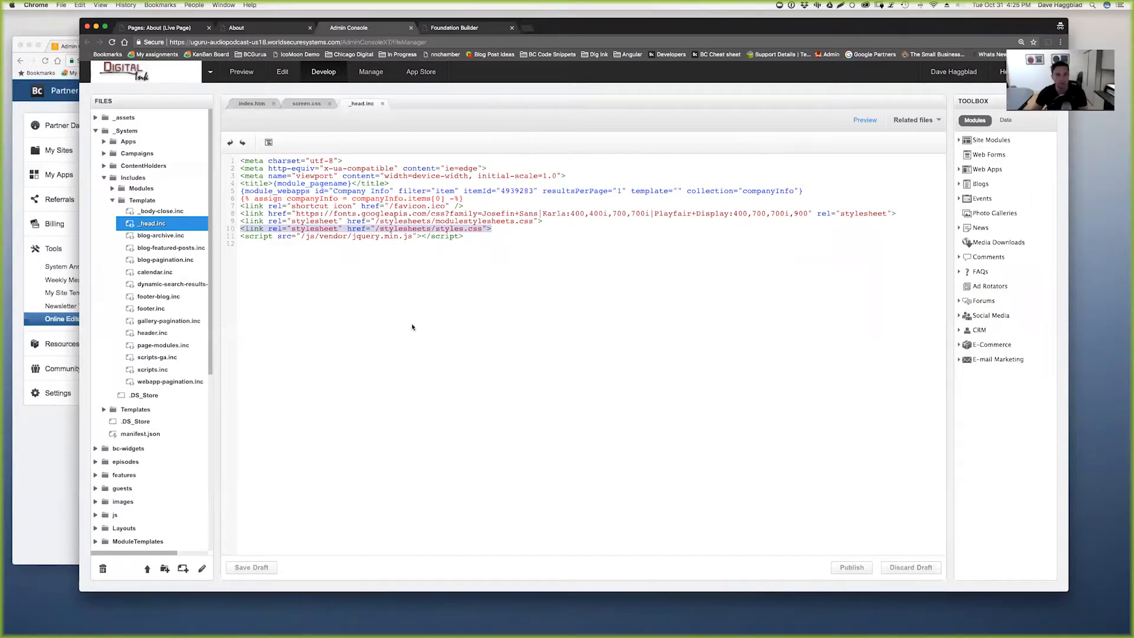
- Open _Template - Inner - Default.html from the Templates folder
{"action": "scroll", "coordinate": [171, 372], "scroll_direction": "down", "scroll_amount": 3}
{"action": "scroll", "coordinate": [176, 379], "scroll_direction": "down", "scroll_amount": 9}
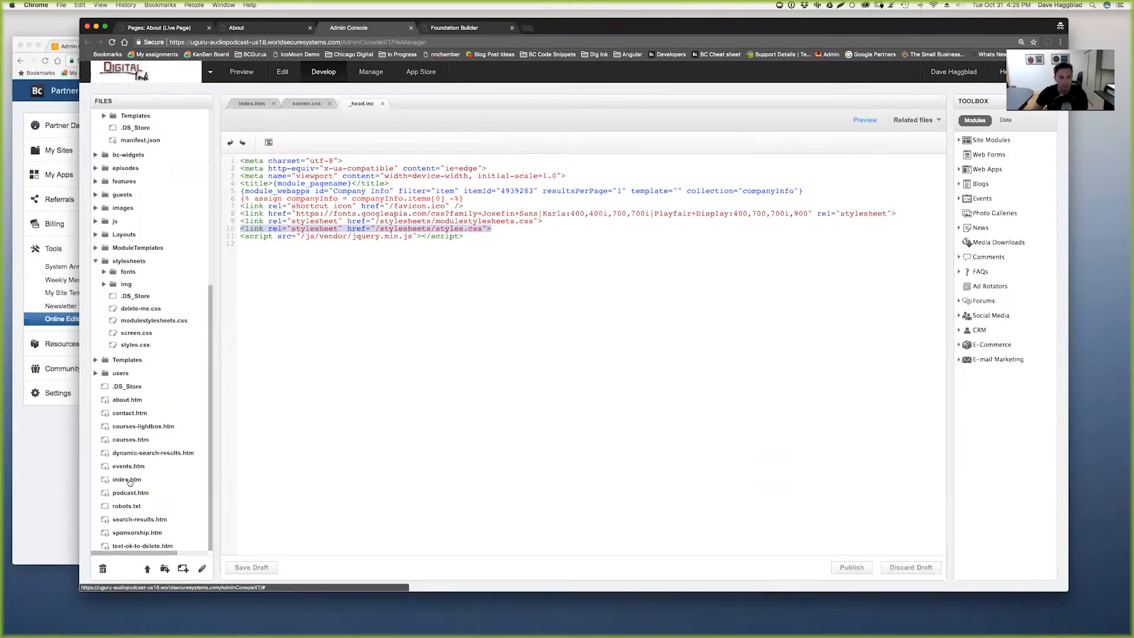
{"action": "left_click", "coordinate": [95, 359]}
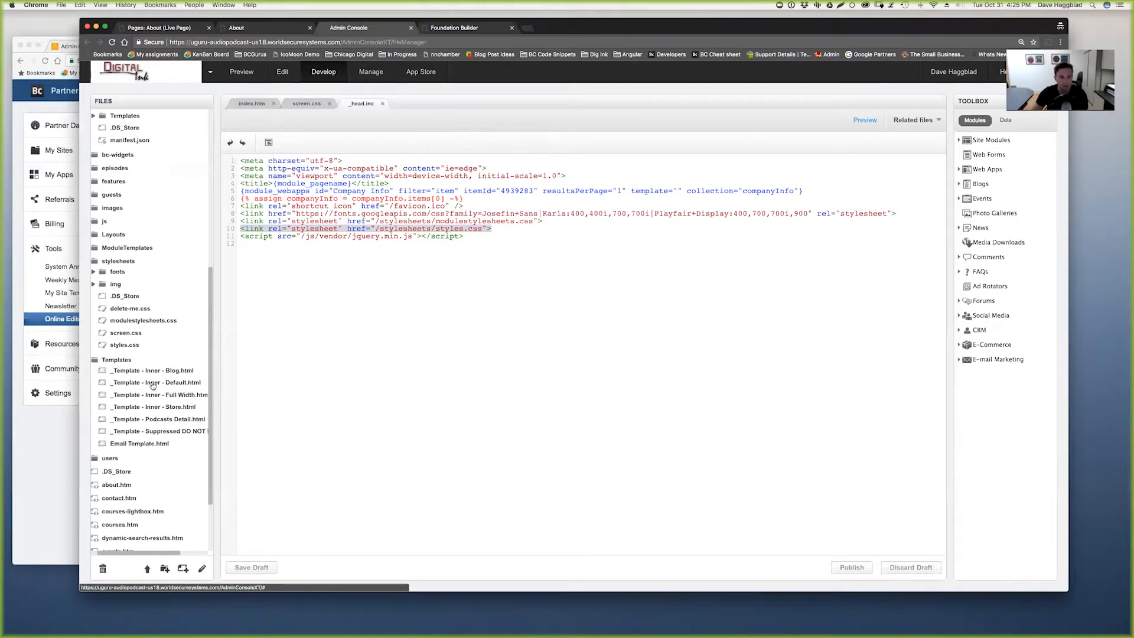
{"action": "double_click", "coordinate": [153, 383]}
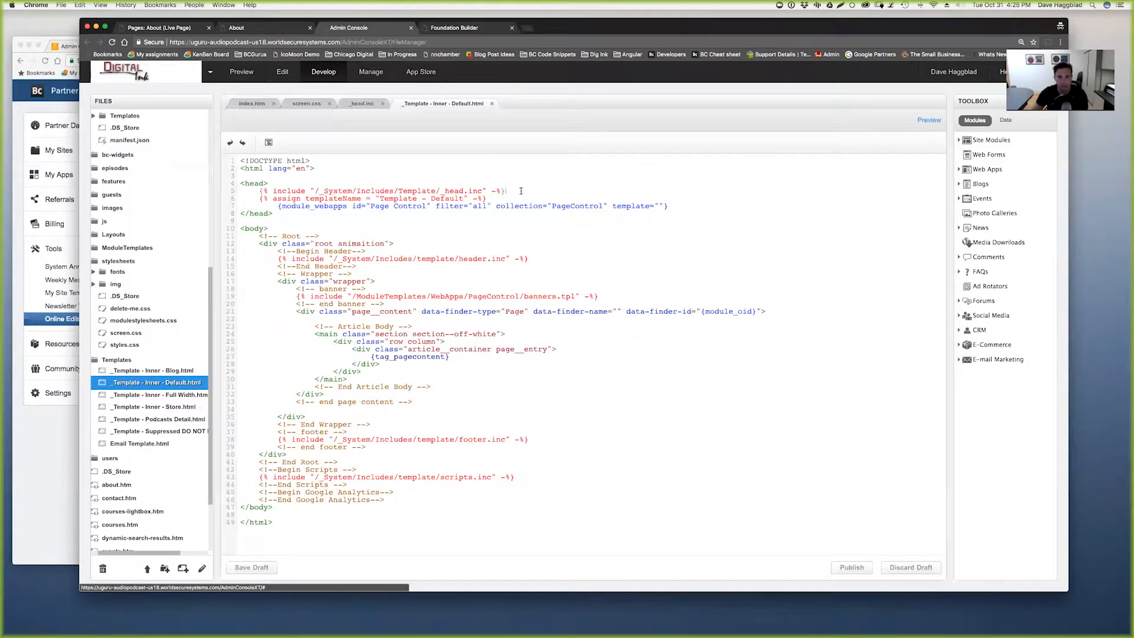
- Paste the styles.css stylesheet link into the Default inner template's head and publish it
{"action": "key", "text": "Return"}
{"action": "key", "text": "super+v"}
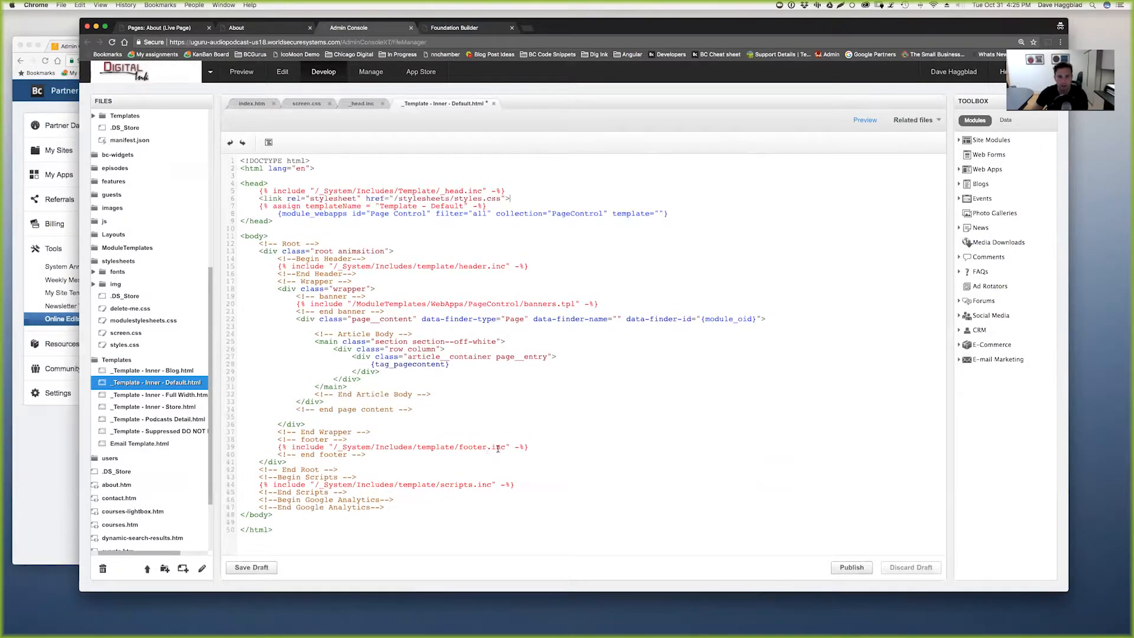
{"action": "left_click", "coordinate": [850, 566]}
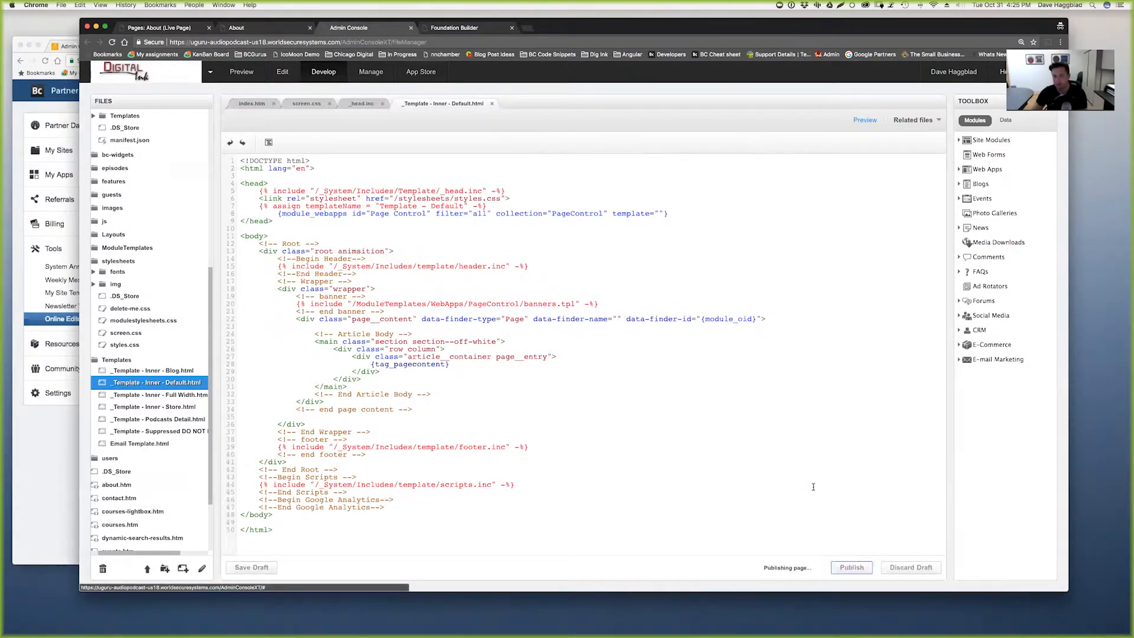
- Paste the same stylesheet link after the head include in the Full Width template and publish
{"action": "left_click", "coordinate": [170, 28]}
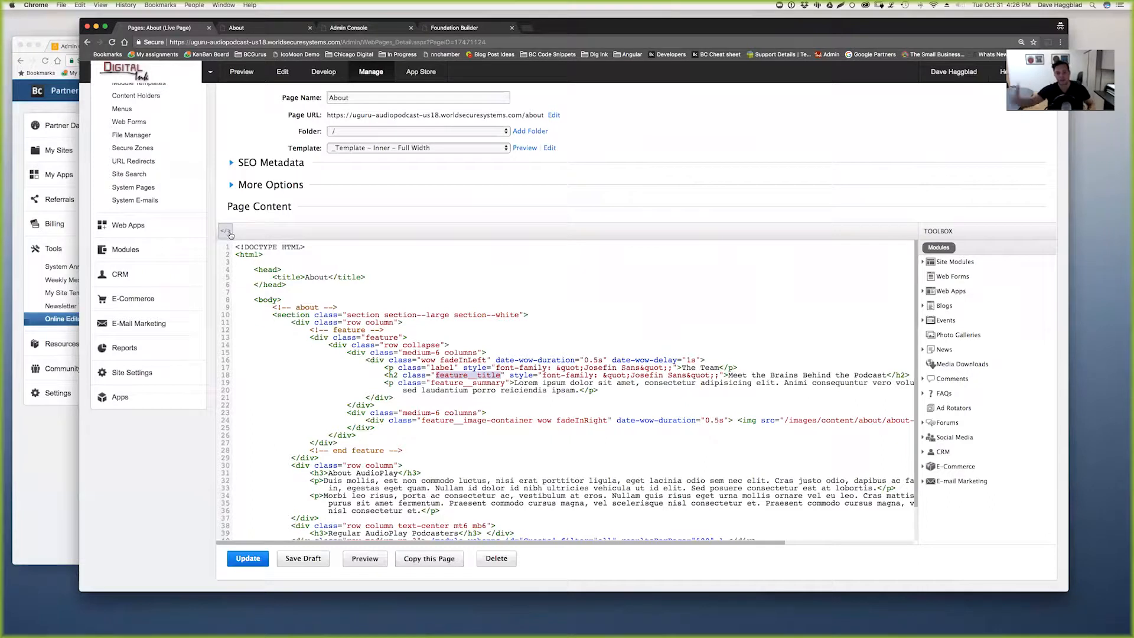
{"action": "left_click", "coordinate": [353, 29]}
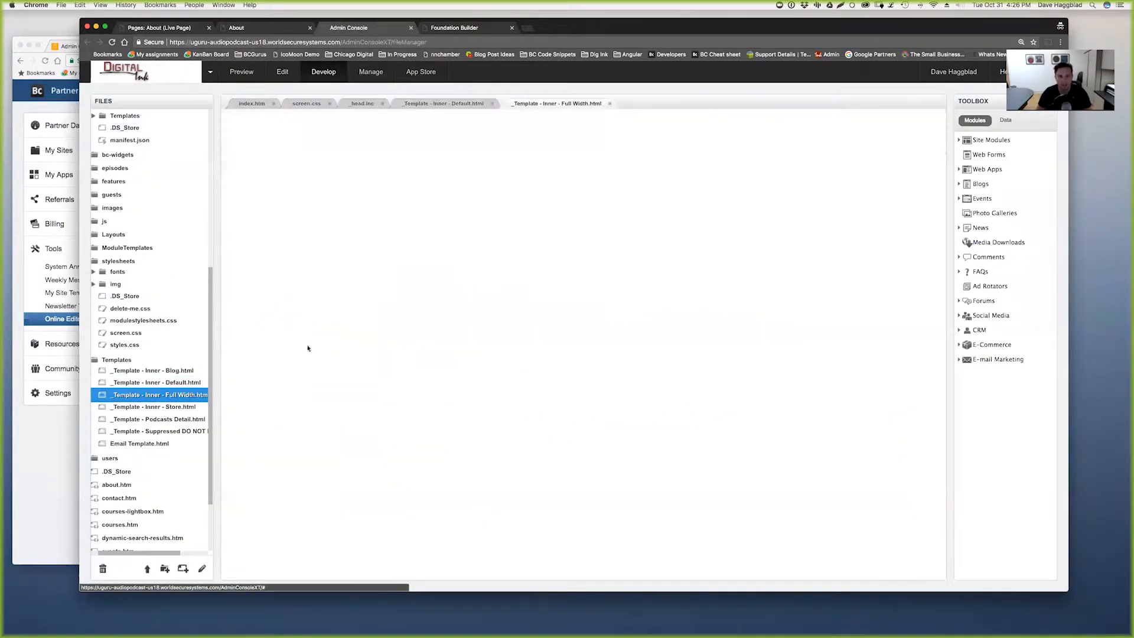
{"action": "left_click", "coordinate": [533, 199]}
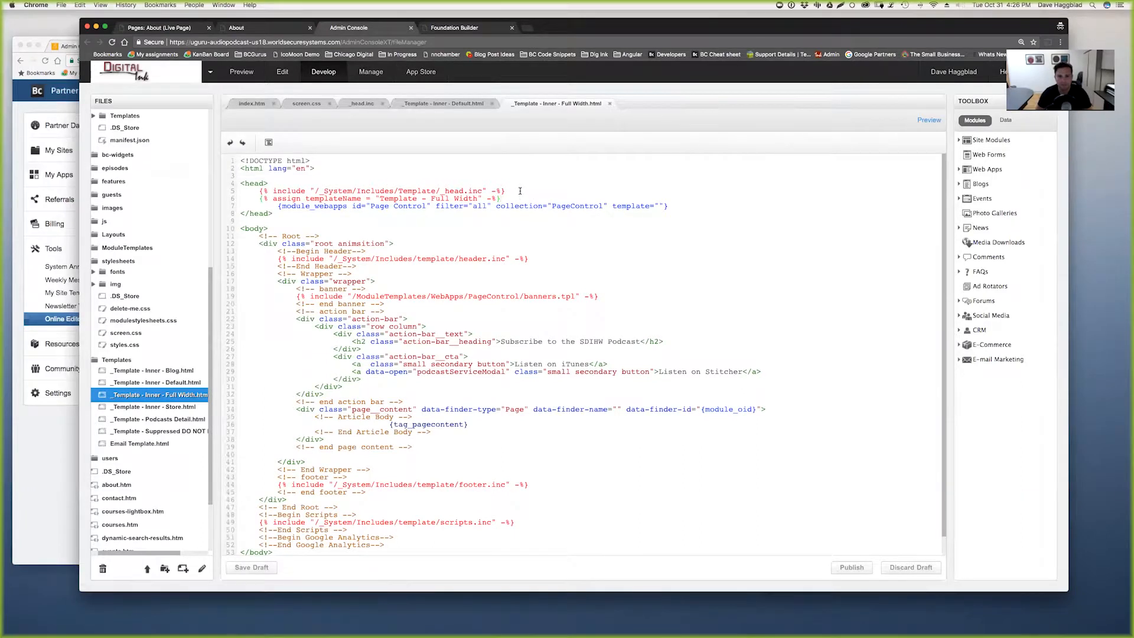
{"action": "key", "text": "ctrl+v"}
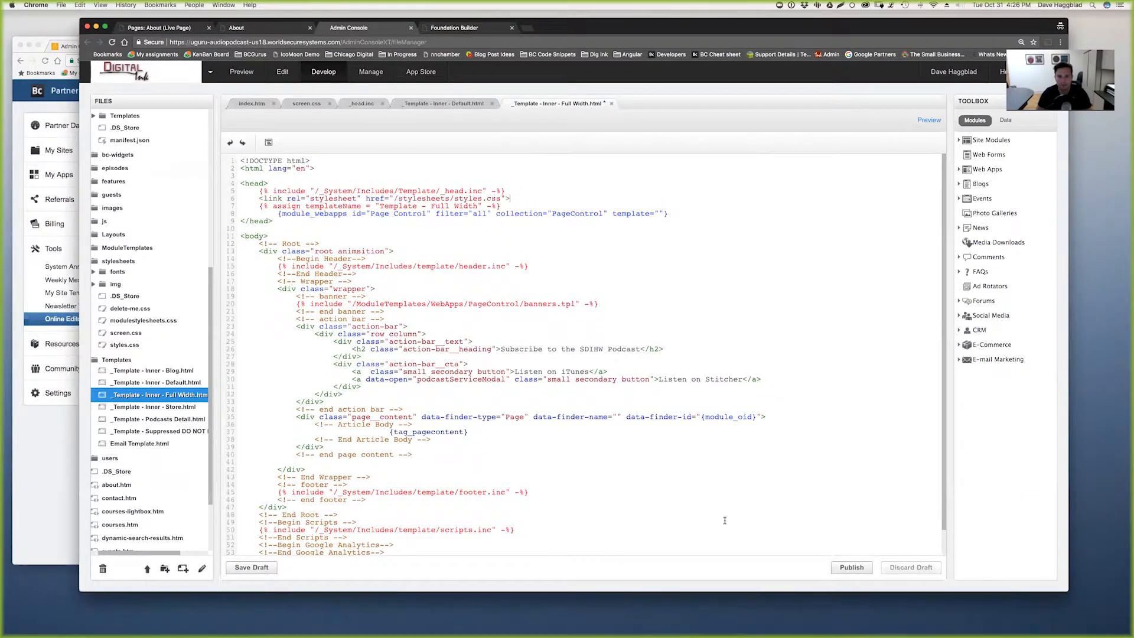
{"action": "left_click", "coordinate": [851, 567]}
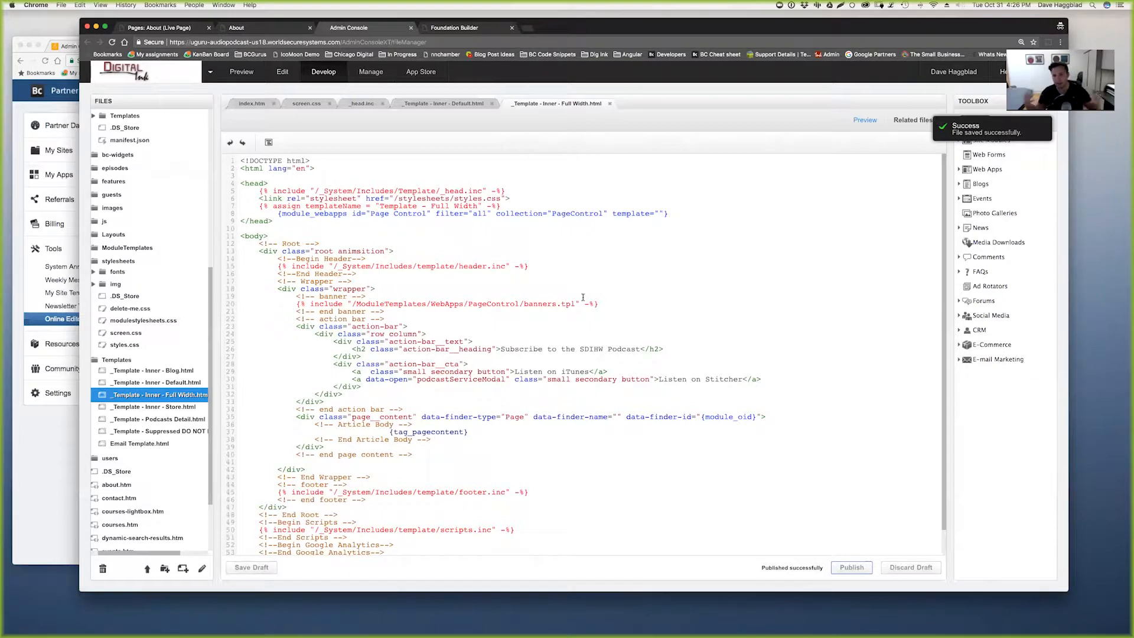
{"action": "left_click", "coordinate": [266, 29]}
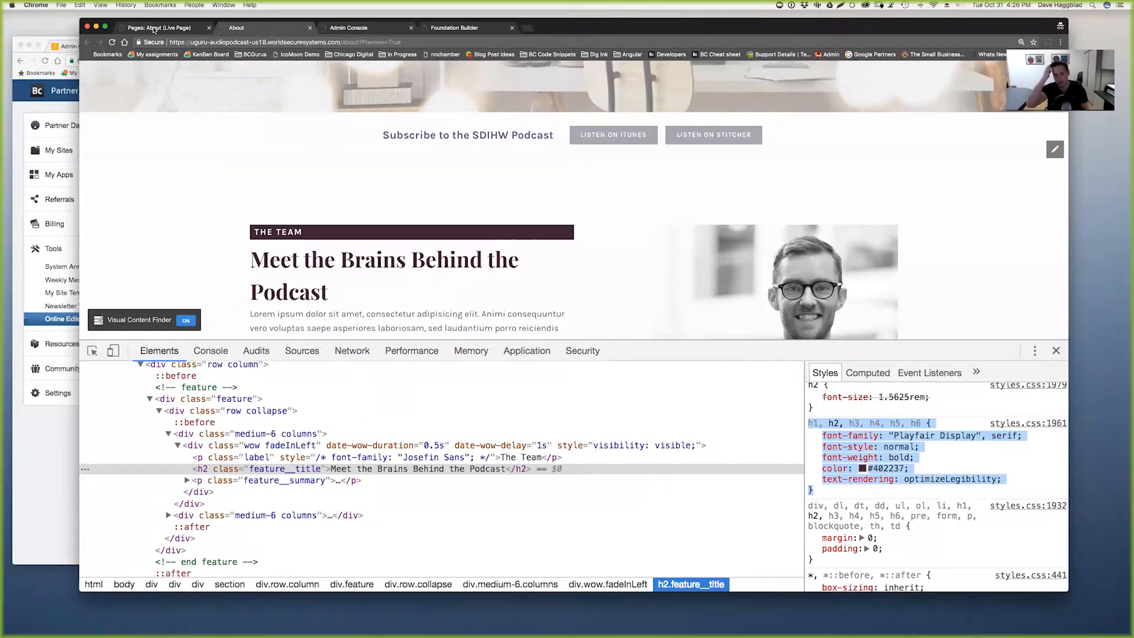
- Reload the About page editor, check its CSS class list, and select the team label, heading and paragraph
{"action": "left_click", "coordinate": [159, 27]}
{"action": "key", "text": "super+r"}
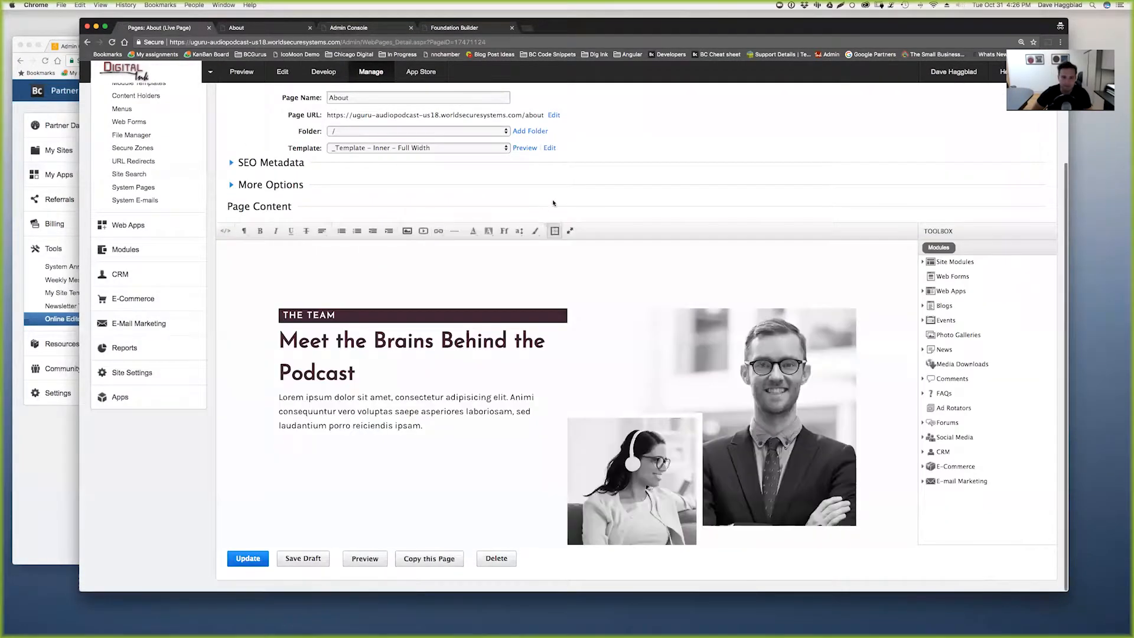
{"action": "left_click", "coordinate": [535, 232]}
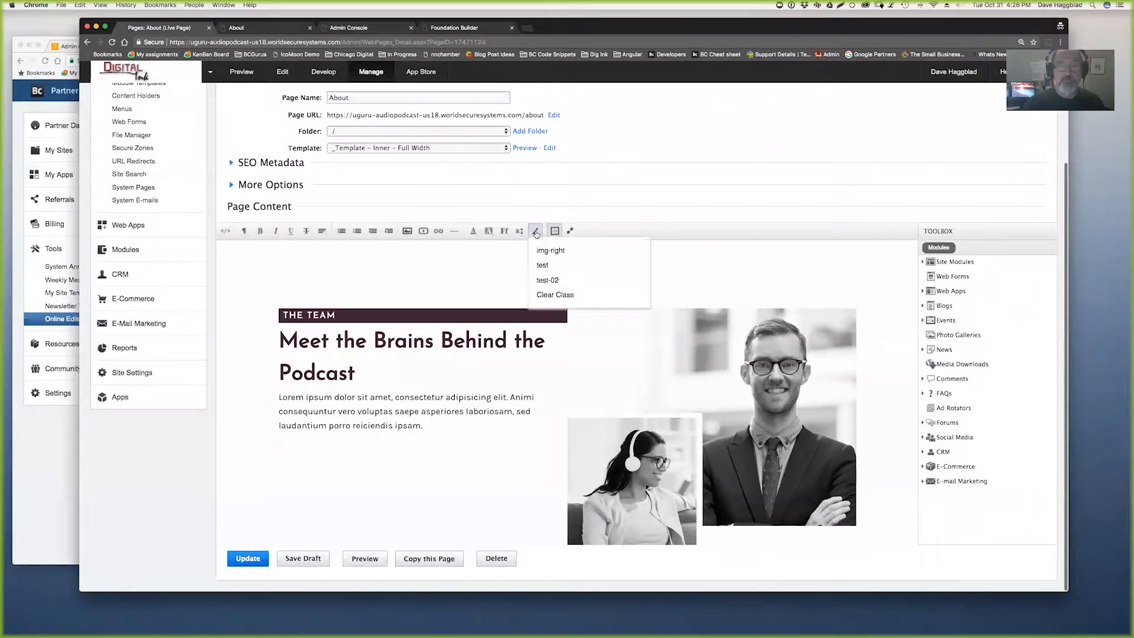
{"action": "left_click", "coordinate": [554, 204]}
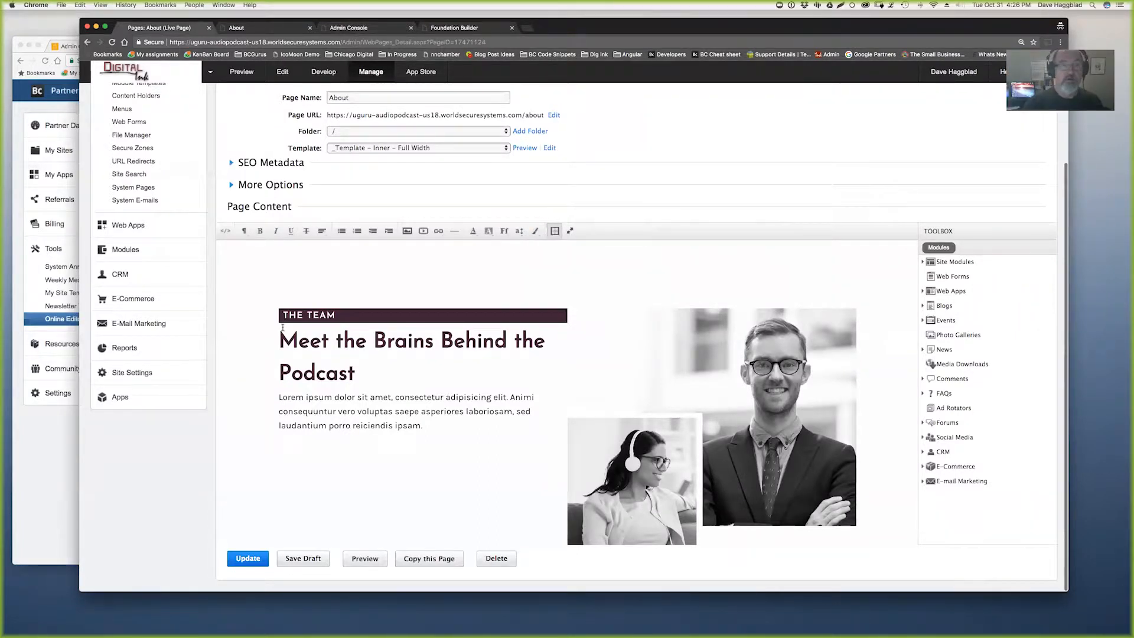
{"action": "left_click_drag", "start_coordinate": [281, 314], "coordinate": [467, 424]}
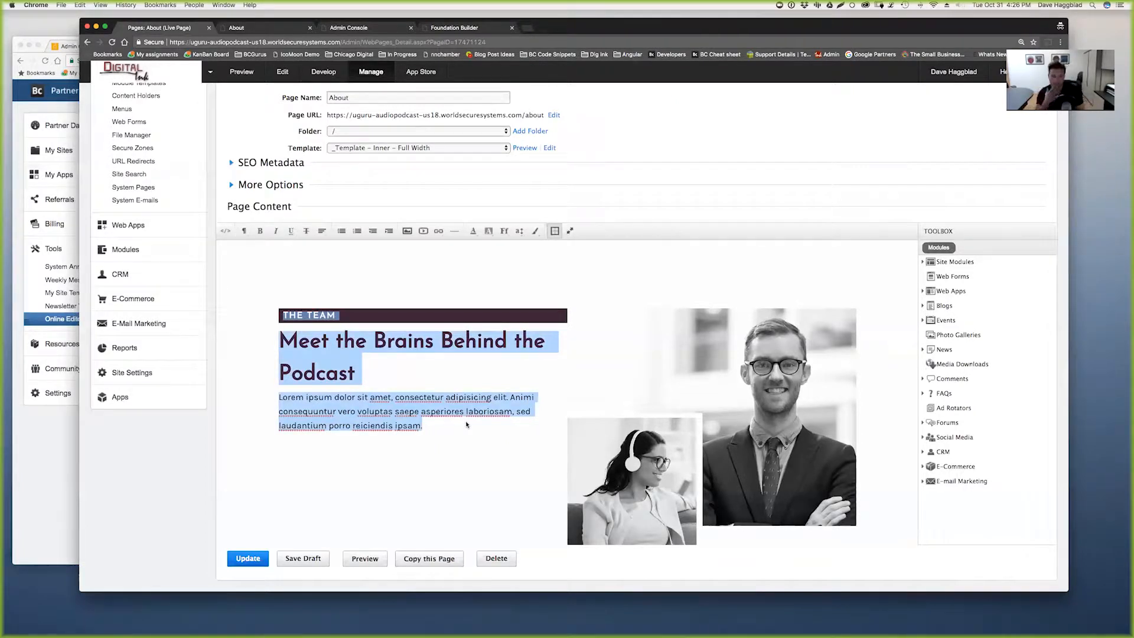
{"action": "left_click", "coordinate": [359, 28]}
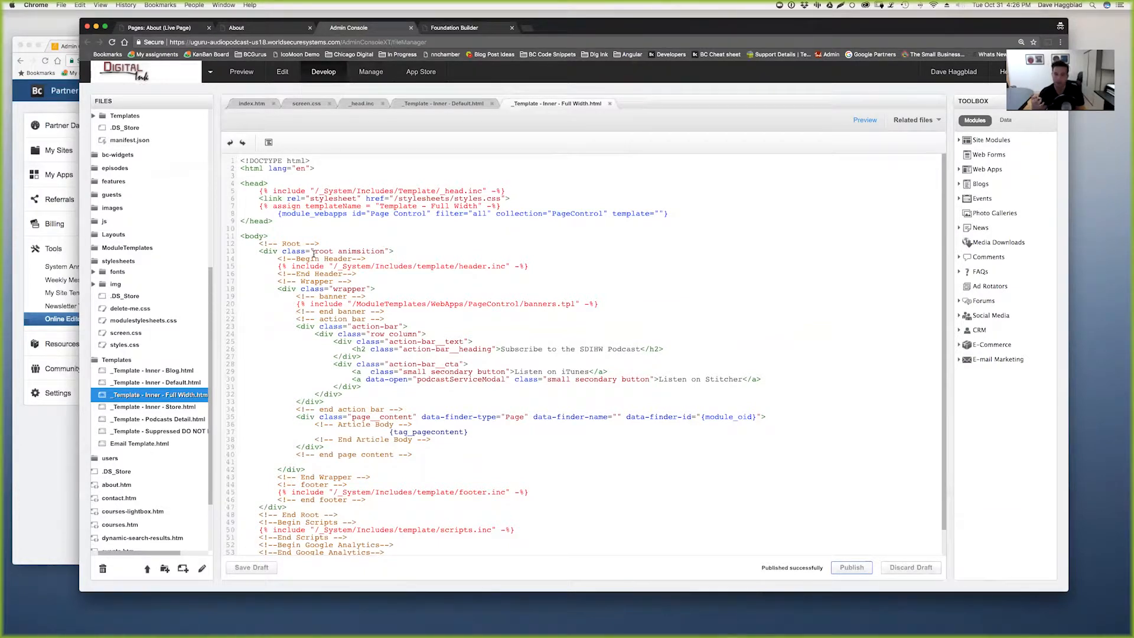
- Create and save a content holder named 'Stylesheets' containing the pasted styles.css link in HTML view
{"action": "left_click", "coordinate": [175, 31]}
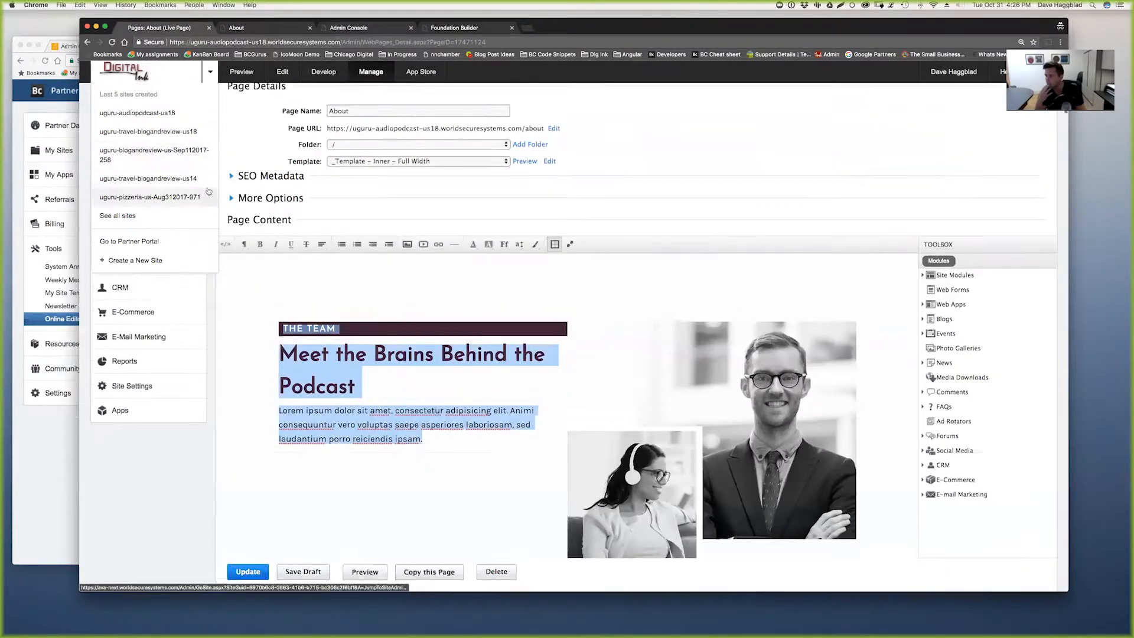
{"action": "left_click", "coordinate": [151, 219]}
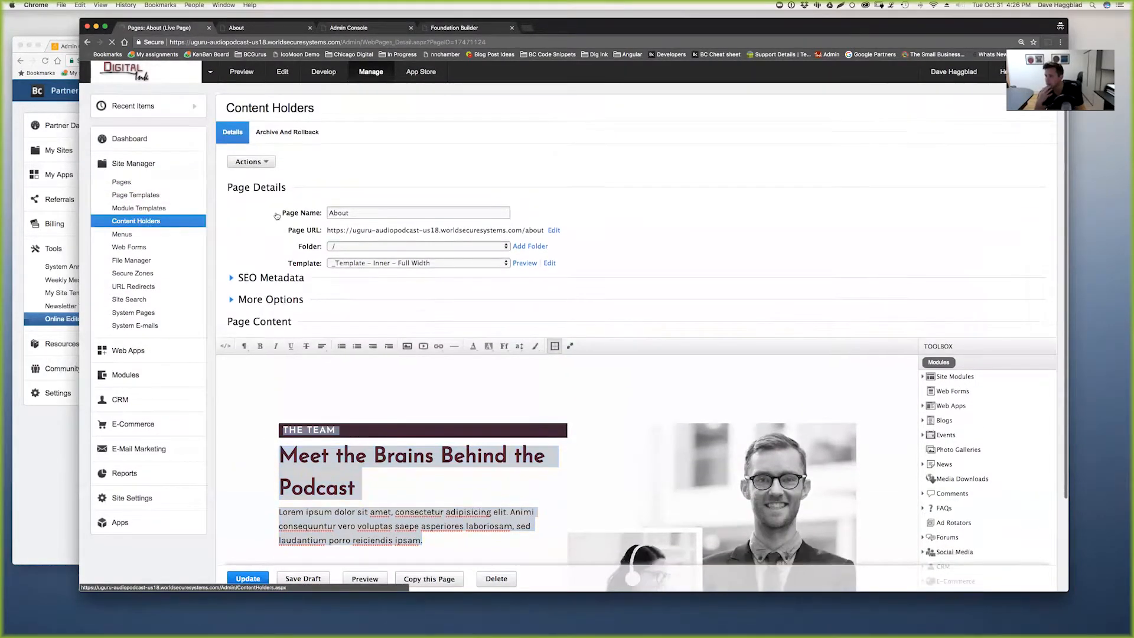
{"action": "left_click", "coordinate": [275, 140]}
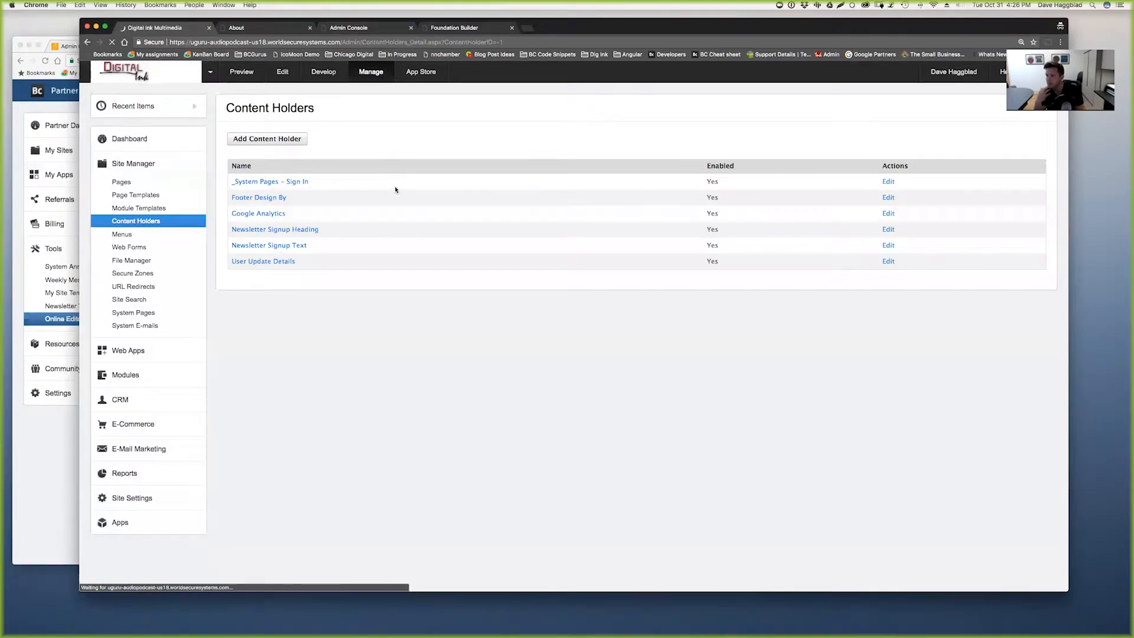
{"action": "left_click", "coordinate": [362, 173]}
{"action": "type", "text": "Stylesheets"}
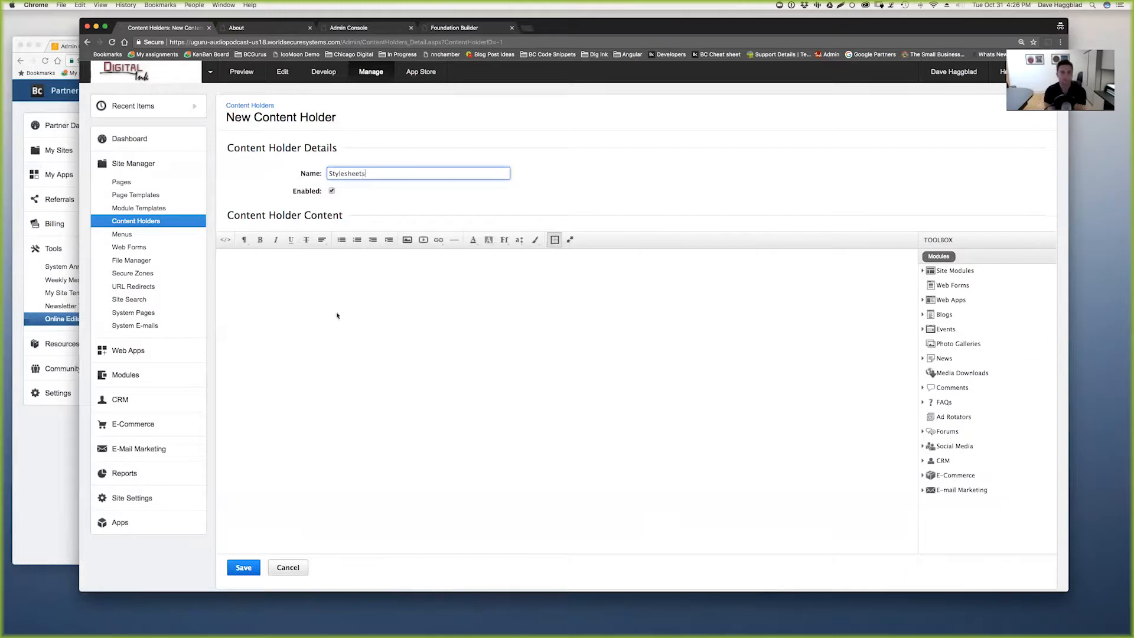
{"action": "left_click", "coordinate": [225, 239]}
{"action": "type", "text": "<link rel=\"stylesheet\" href=\"/stylesheets/styles.css\">"}
{"action": "left_click", "coordinate": [244, 567]}
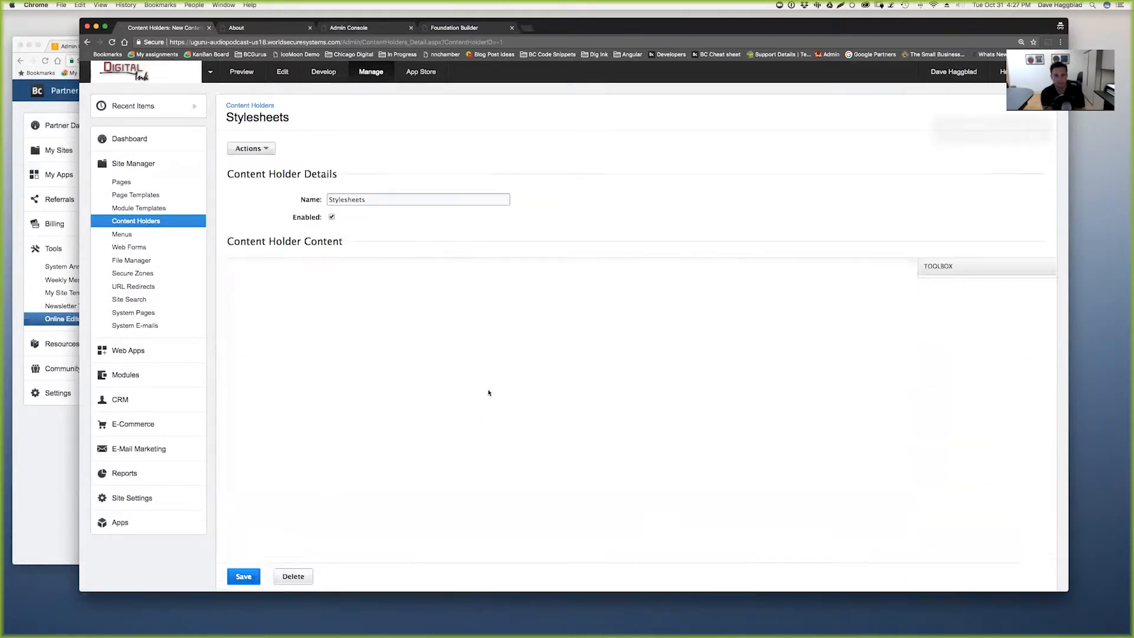
- Generate the {module_contentholder name="Stylesheets"} module code from Site Modules and copy it
{"action": "left_click", "coordinate": [954, 297]}
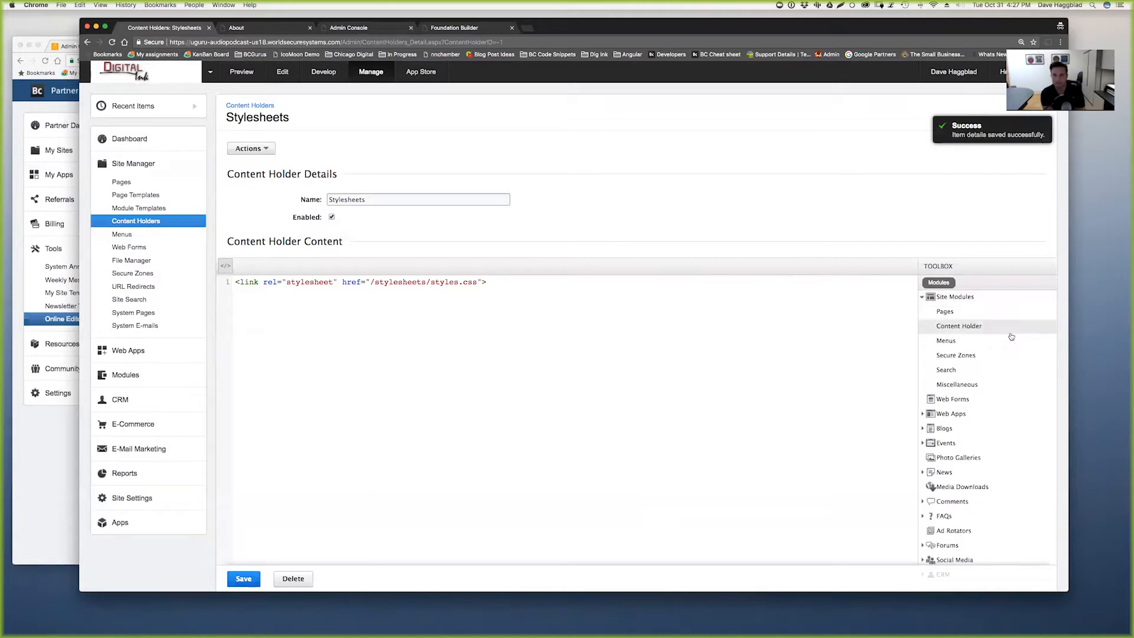
{"action": "left_click", "coordinate": [961, 331]}
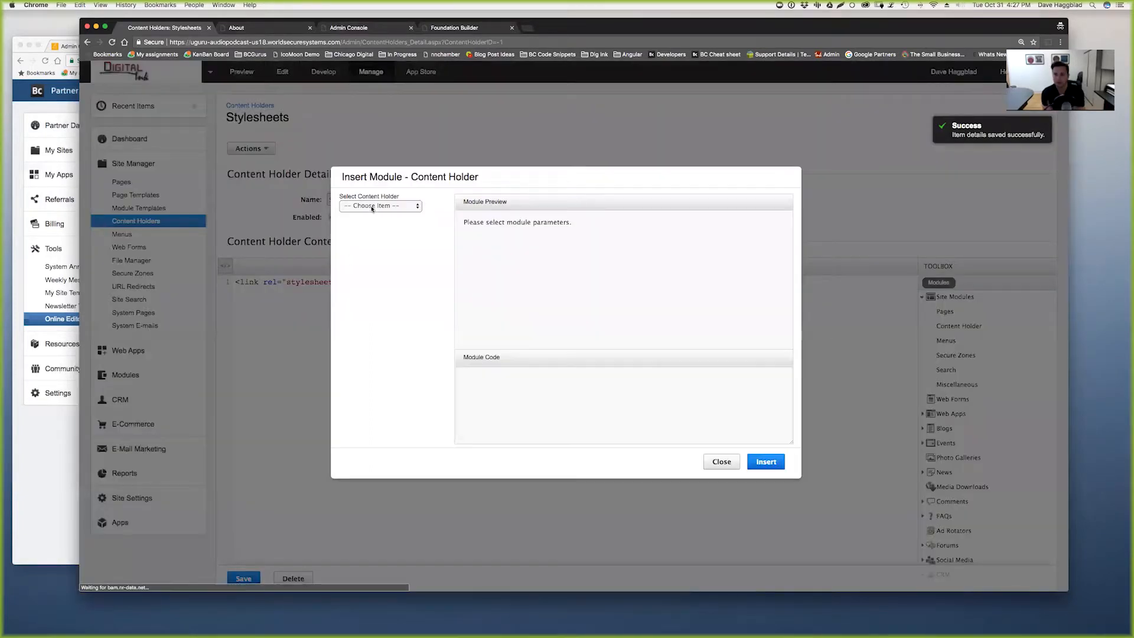
{"action": "left_click", "coordinate": [378, 205]}
{"action": "left_click", "coordinate": [375, 253]}
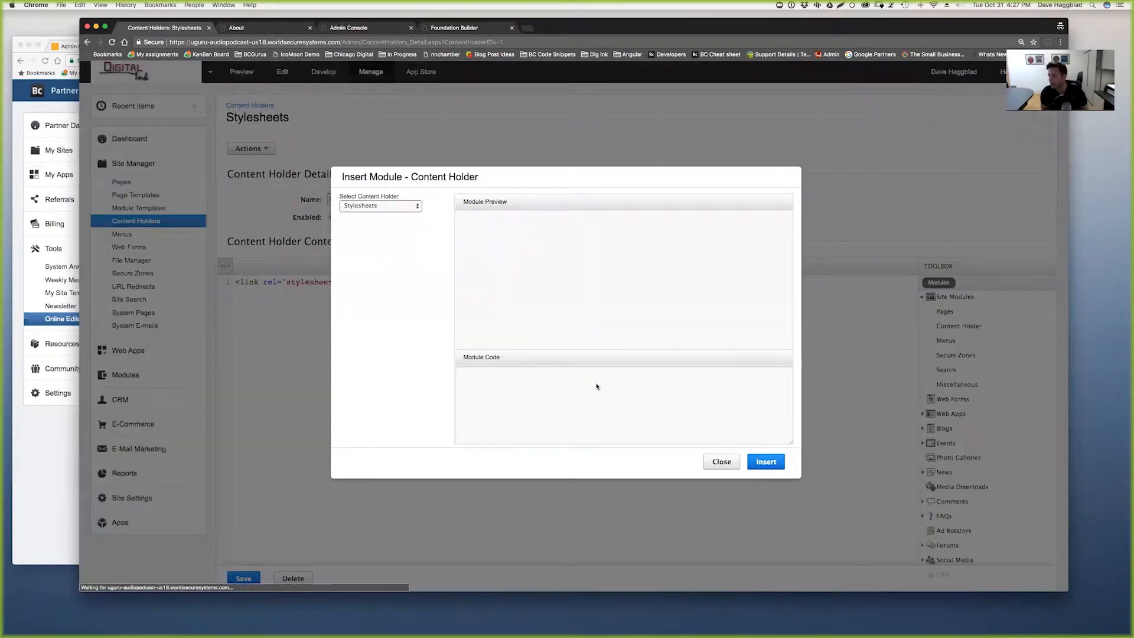
{"action": "left_click_drag", "start_coordinate": [612, 378], "coordinate": [443, 377]}
{"action": "key", "text": "cmd+c"}
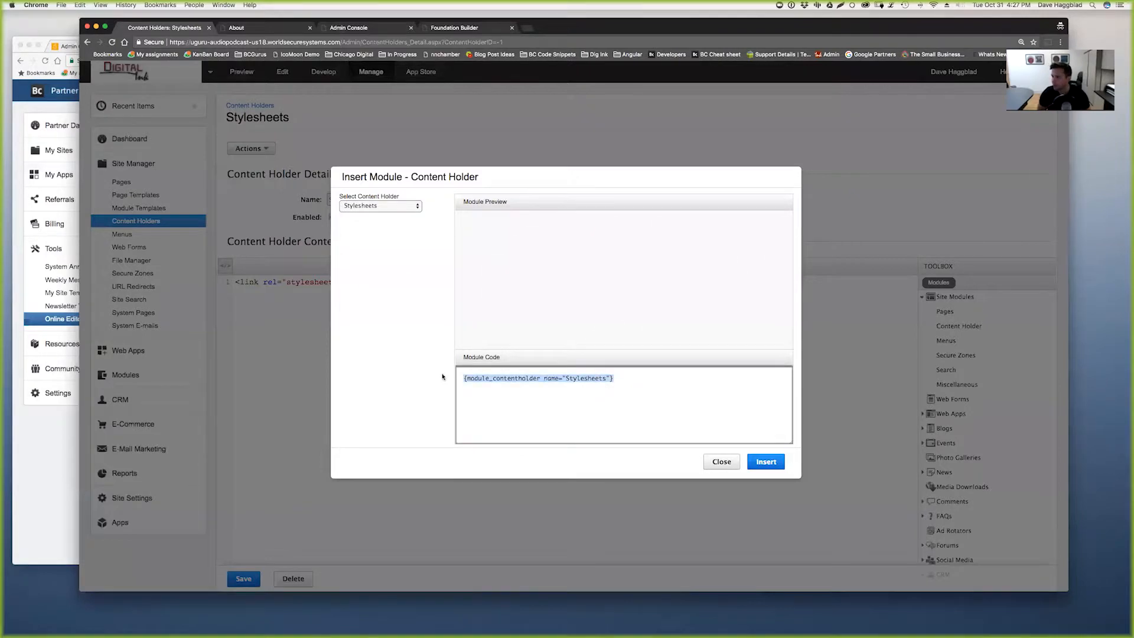
{"action": "left_click", "coordinate": [718, 464]}
- Replace the Full Width template's stylesheet link with the Stylesheets content holder tag and publish
{"action": "left_click", "coordinate": [372, 27]}
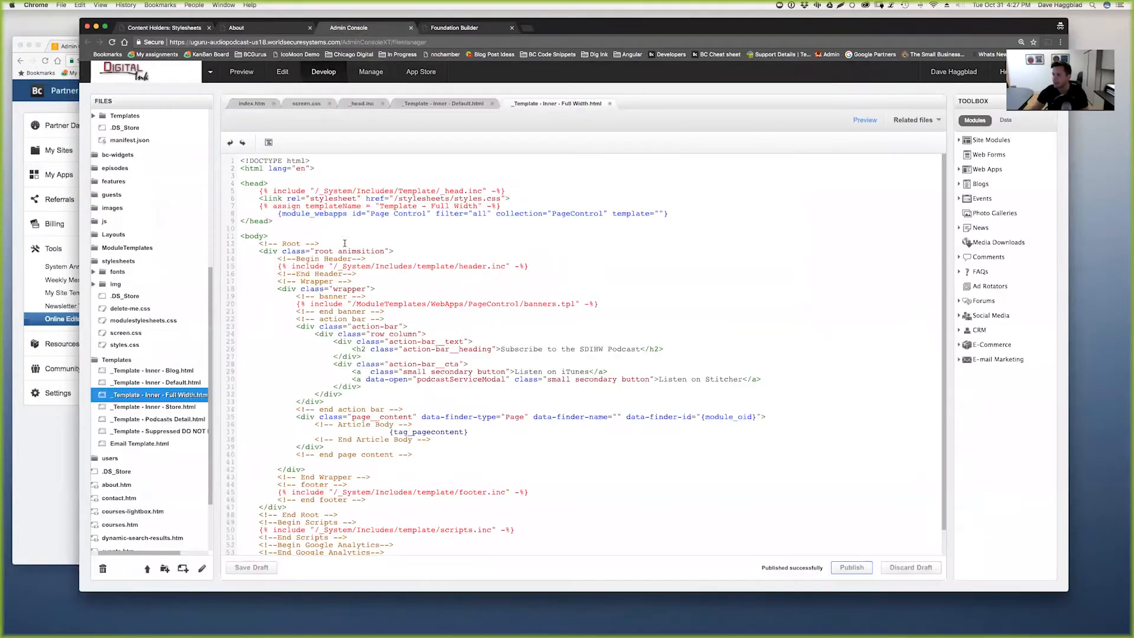
{"action": "left_click_drag", "start_coordinate": [256, 198], "coordinate": [511, 199]}
{"action": "key", "text": "cmd+v"}
{"action": "left_click", "coordinate": [844, 568]}
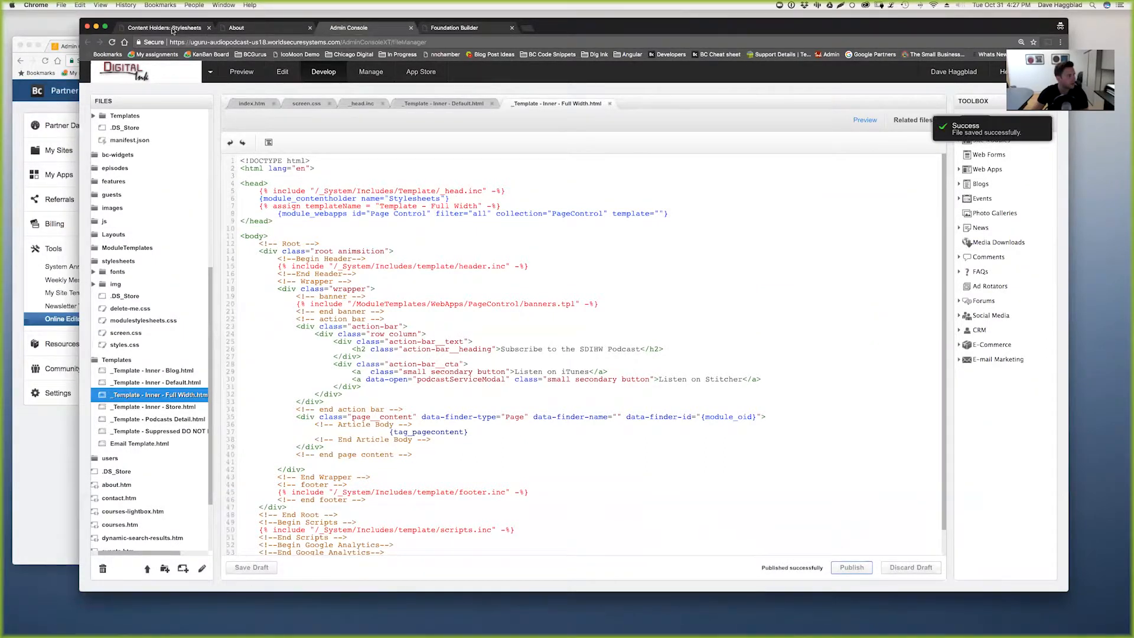
- Reopen the About page from the site's pages list and reload its editor
{"action": "left_click", "coordinate": [165, 28]}
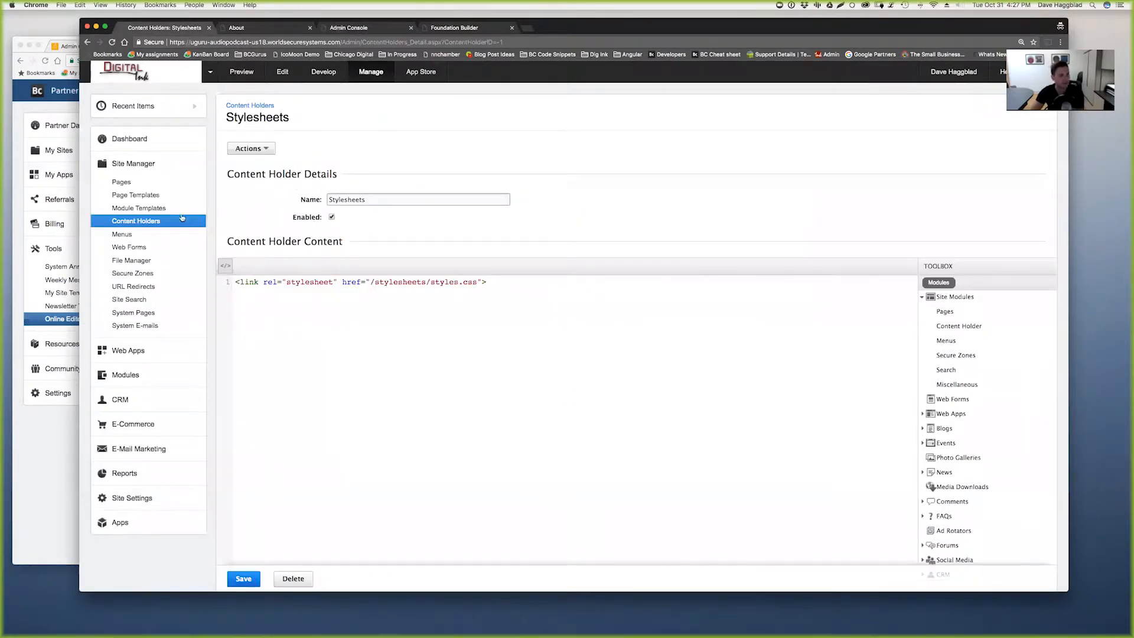
{"action": "left_click", "coordinate": [122, 182]}
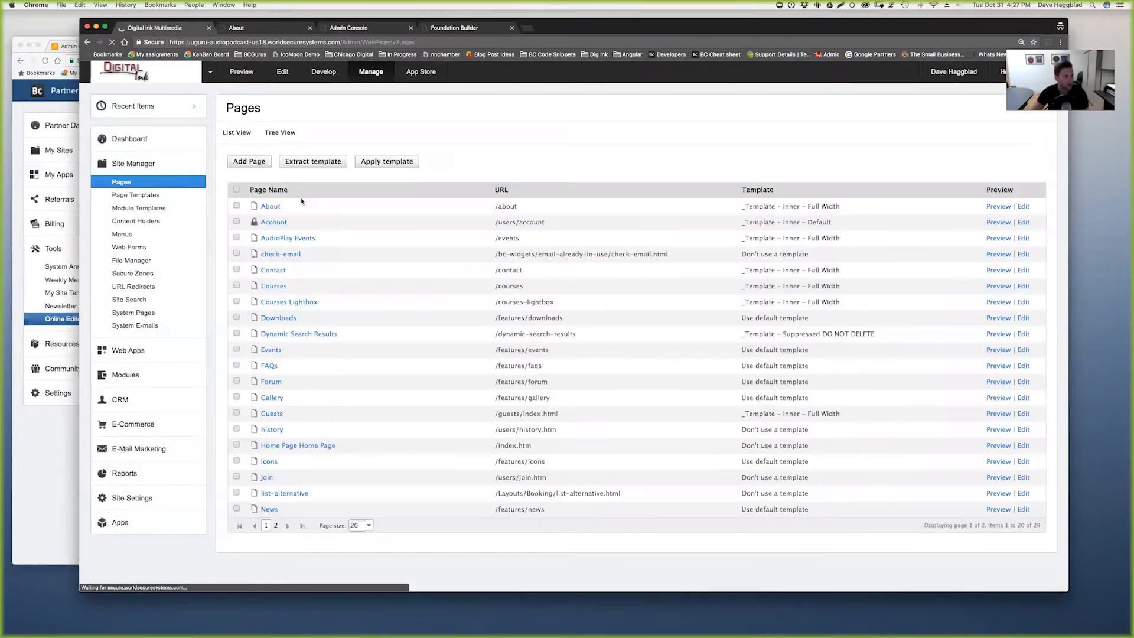
{"action": "left_click", "coordinate": [271, 222]}
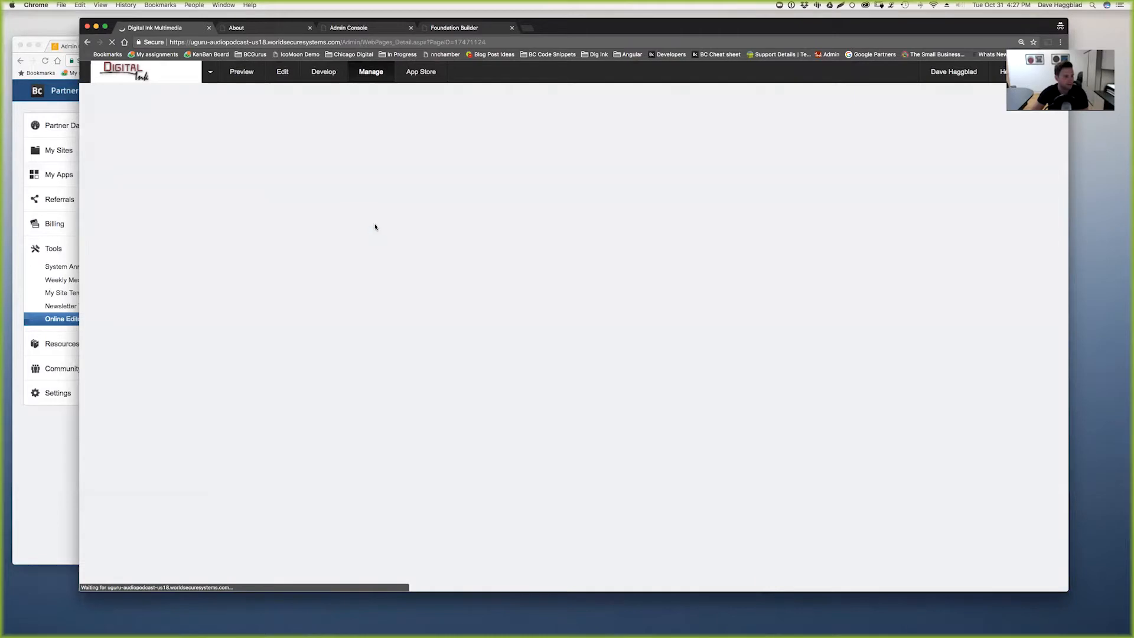
{"action": "key", "text": "super+r"}
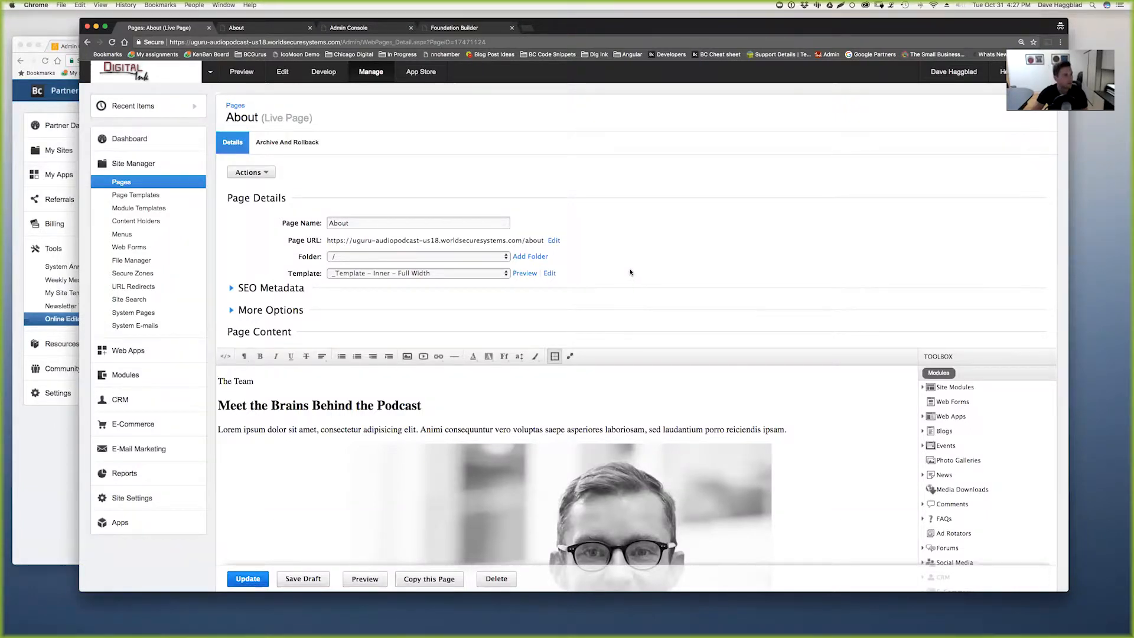
- Copy the styles.css link line from the Default inner template's head
{"action": "left_click", "coordinate": [371, 28]}
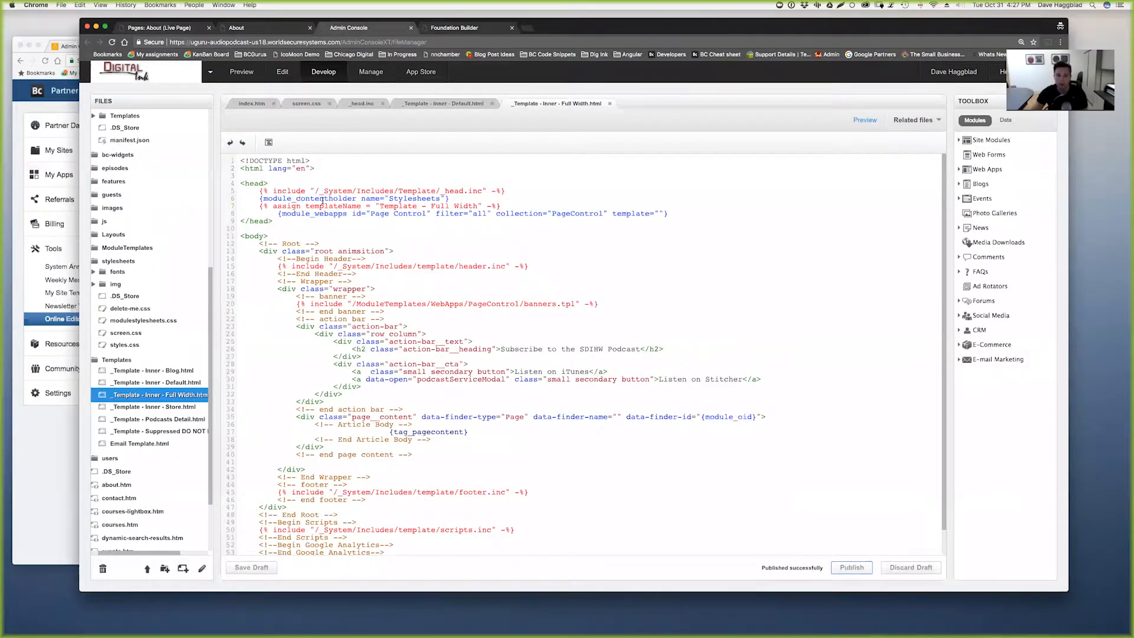
{"action": "left_click_drag", "start_coordinate": [260, 198], "coordinate": [443, 200]}
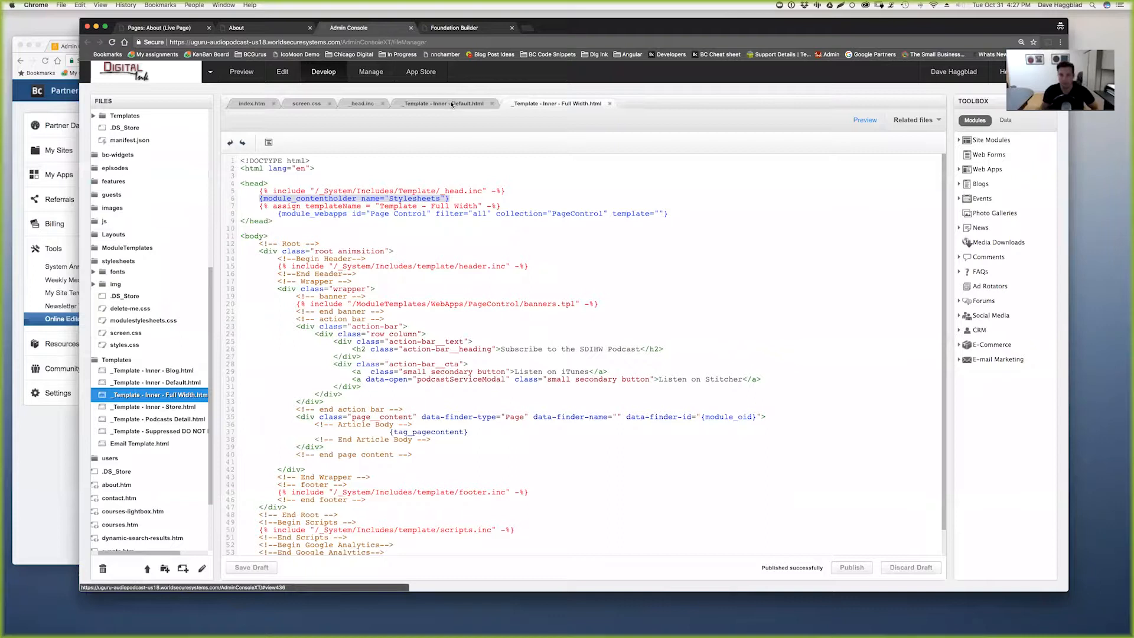
{"action": "left_click", "coordinate": [414, 102]}
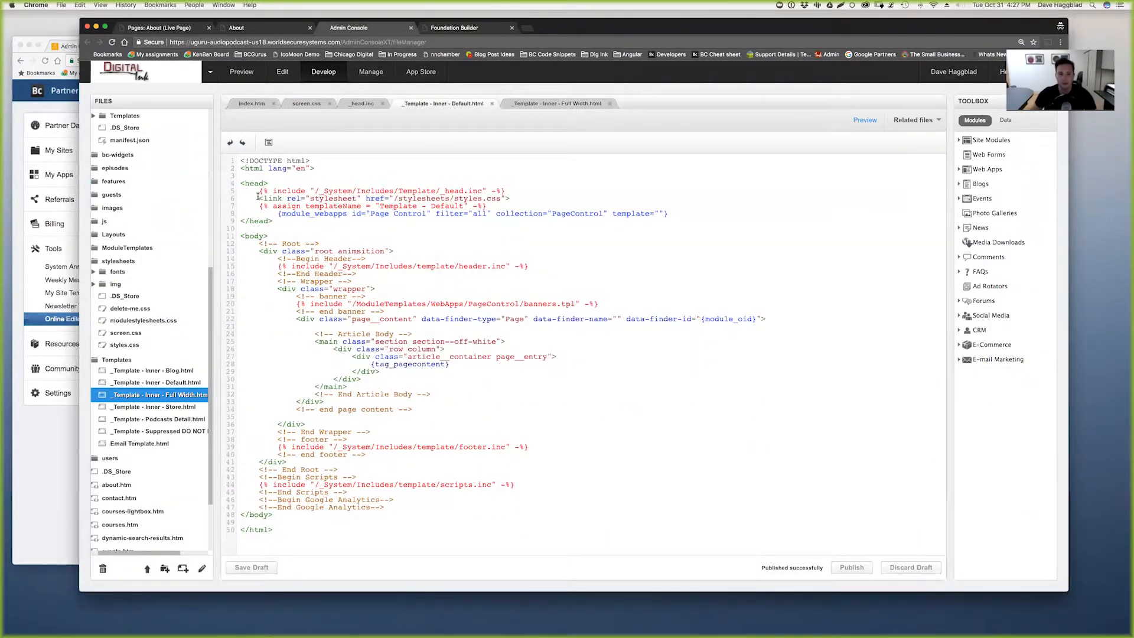
{"action": "left_click_drag", "start_coordinate": [409, 199], "coordinate": [506, 199]}
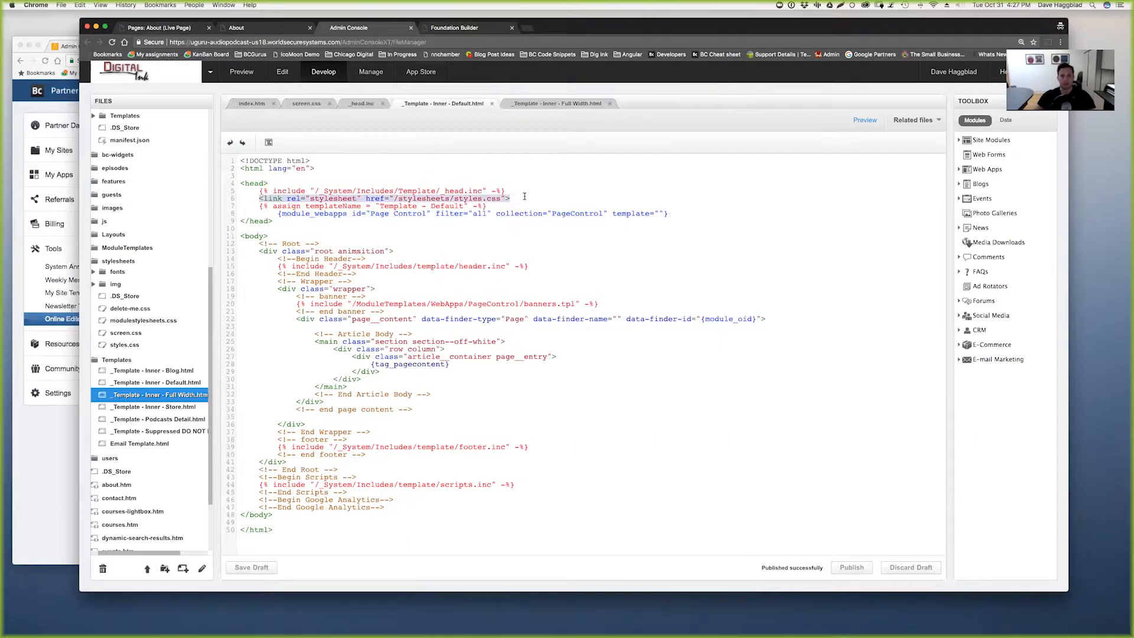
- Paste the styles.css link on a new line after line 6 in Full Width, publish, and reload About
{"action": "left_click", "coordinate": [542, 104]}
{"action": "left_click", "coordinate": [464, 195]}
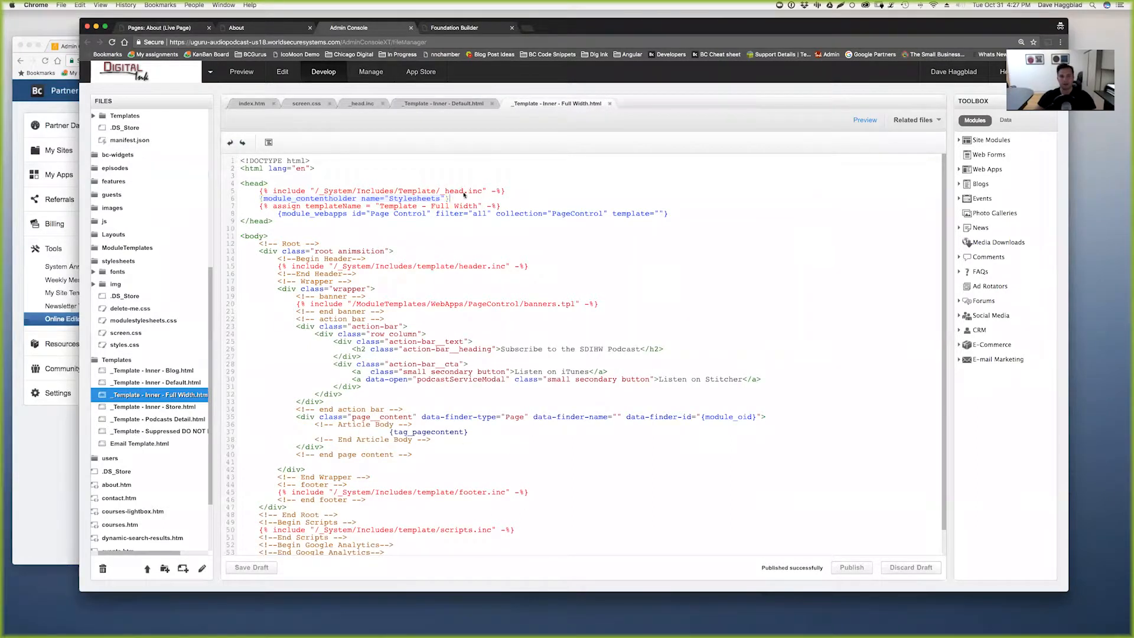
{"action": "key", "text": "Return"}
{"action": "type", "text": "<link rel=\"stylesheet\" href=\"/stylesheets/styles.css\">"}
{"action": "left_click", "coordinate": [848, 569]}
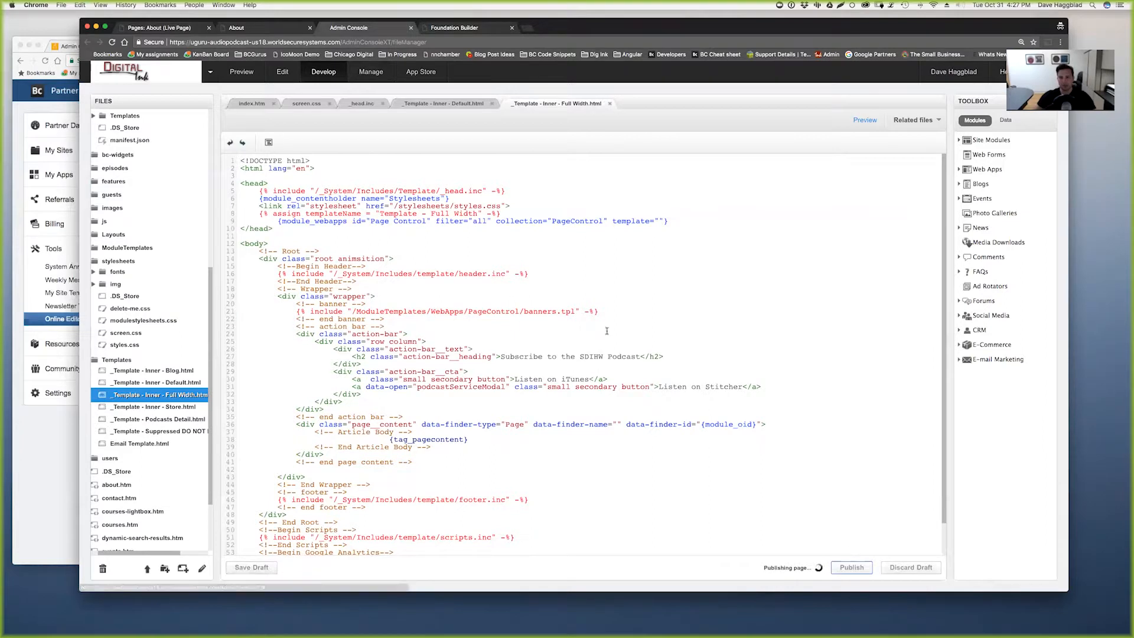
{"action": "left_click", "coordinate": [169, 29]}
{"action": "key", "text": "super+r"}
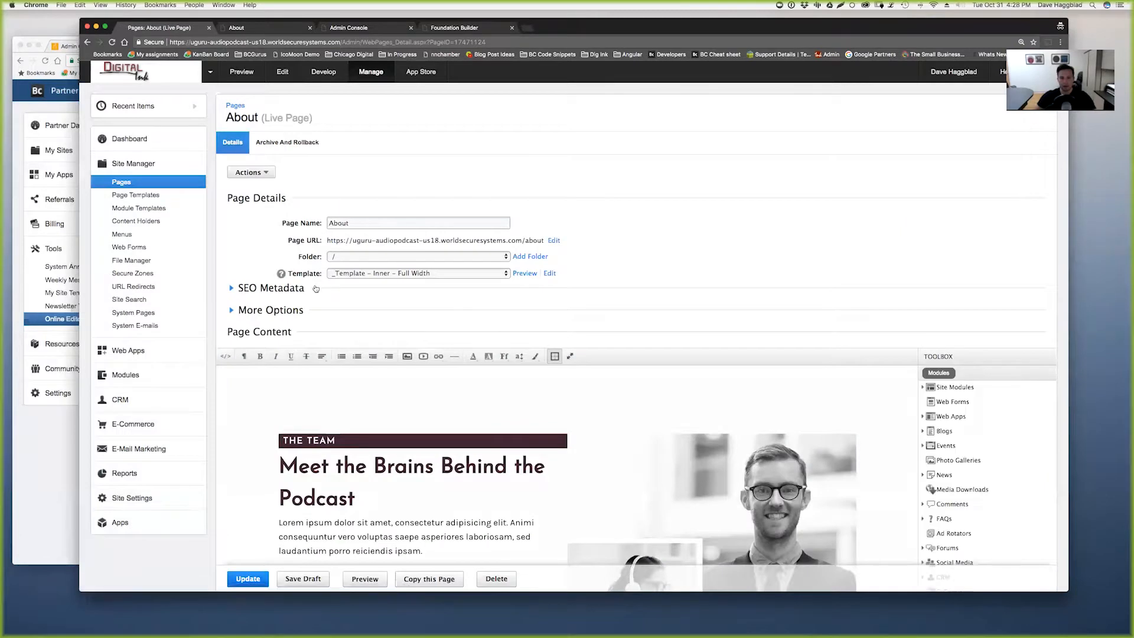
- Select the 'Meet the Brains Behind the Podcast' heading and toggle the HTML source view on and off
{"action": "scroll", "coordinate": [377, 421], "scroll_direction": "down", "scroll_amount": 2}
{"action": "left_click", "coordinate": [299, 405]}
{"action": "left_click", "coordinate": [276, 403]}
{"action": "left_click_drag", "start_coordinate": [289, 402], "coordinate": [356, 438]}
{"action": "left_click", "coordinate": [226, 358]}
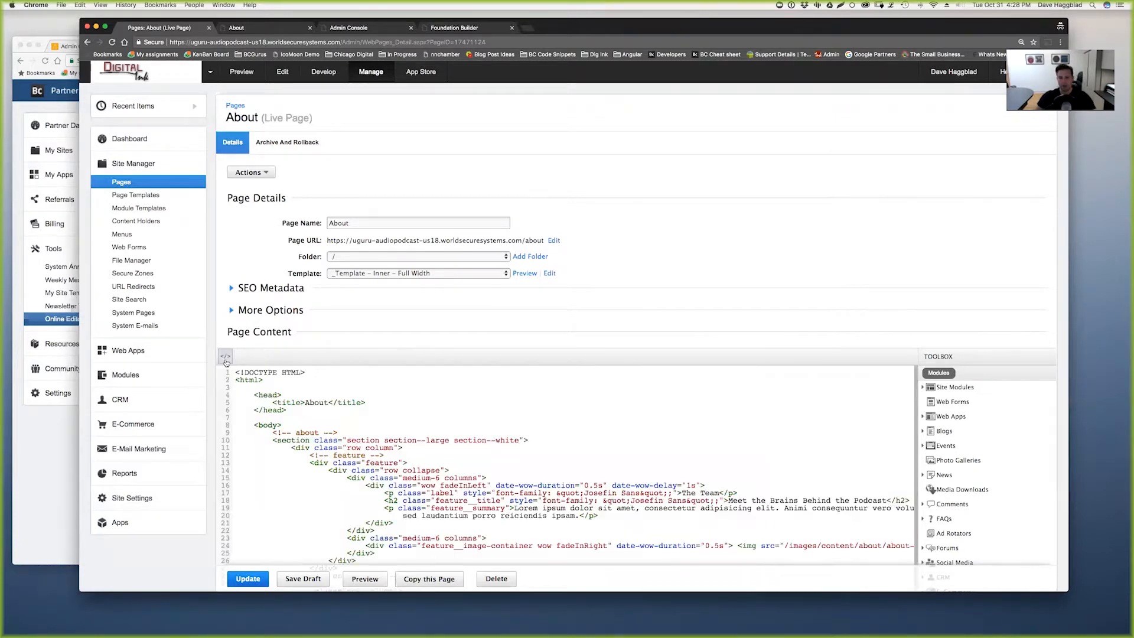
{"action": "left_click", "coordinate": [225, 358]}
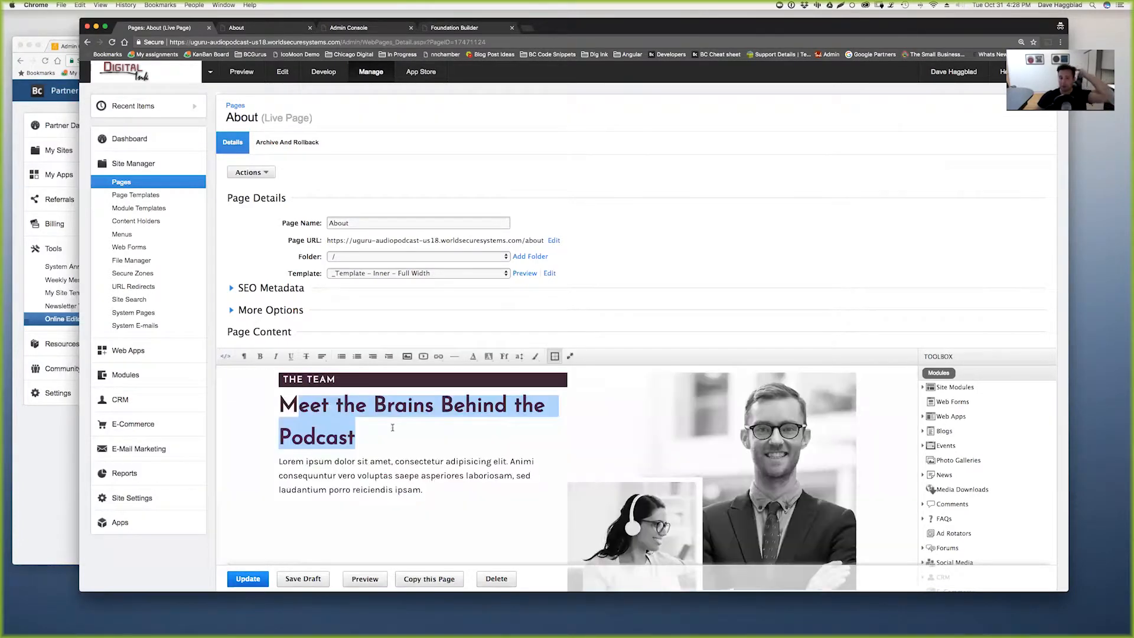
- Deselect the heading and select THE TEAM label text
{"action": "scroll", "coordinate": [393, 440], "scroll_direction": "down", "scroll_amount": 4}
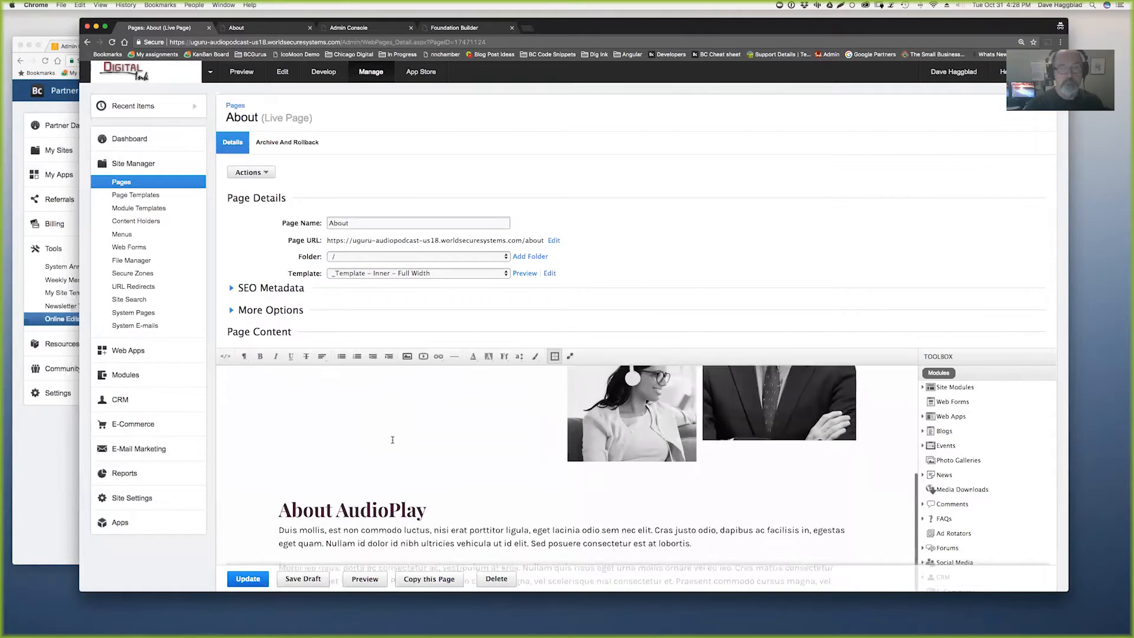
{"action": "scroll", "coordinate": [390, 437], "scroll_direction": "up", "scroll_amount": 5}
{"action": "left_click", "coordinate": [324, 469]}
{"action": "left_click_drag", "start_coordinate": [283, 440], "coordinate": [336, 440]}
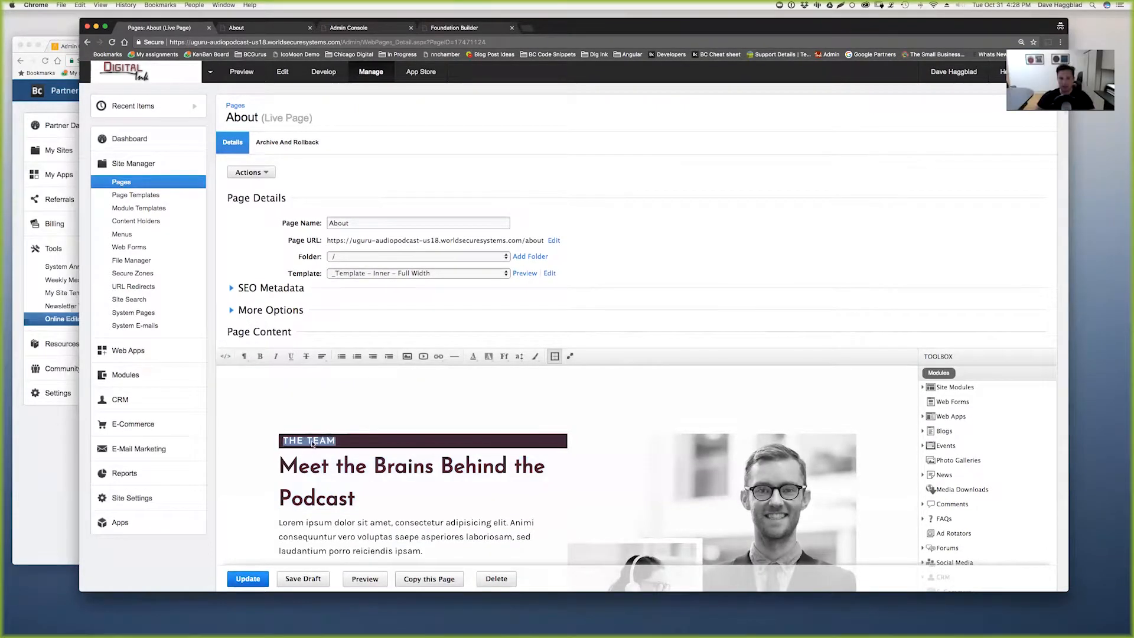
- Try Josefin Sans, Remove font, and Courier New on THE TEAM label
{"action": "left_click", "coordinate": [503, 356]}
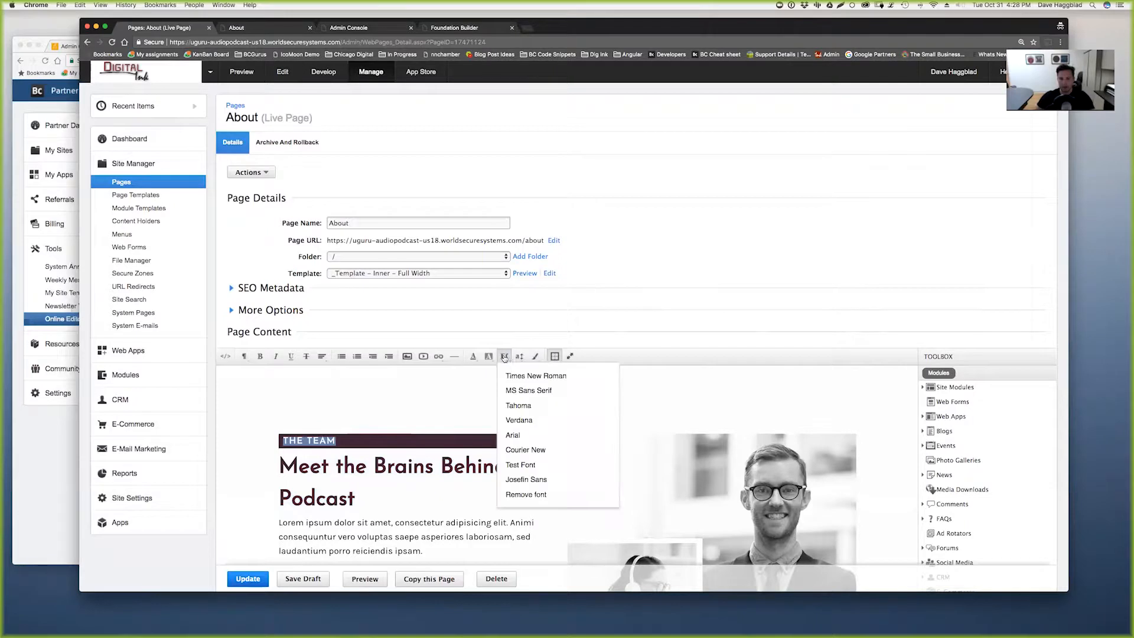
{"action": "left_click", "coordinate": [535, 480]}
{"action": "left_click", "coordinate": [504, 356]}
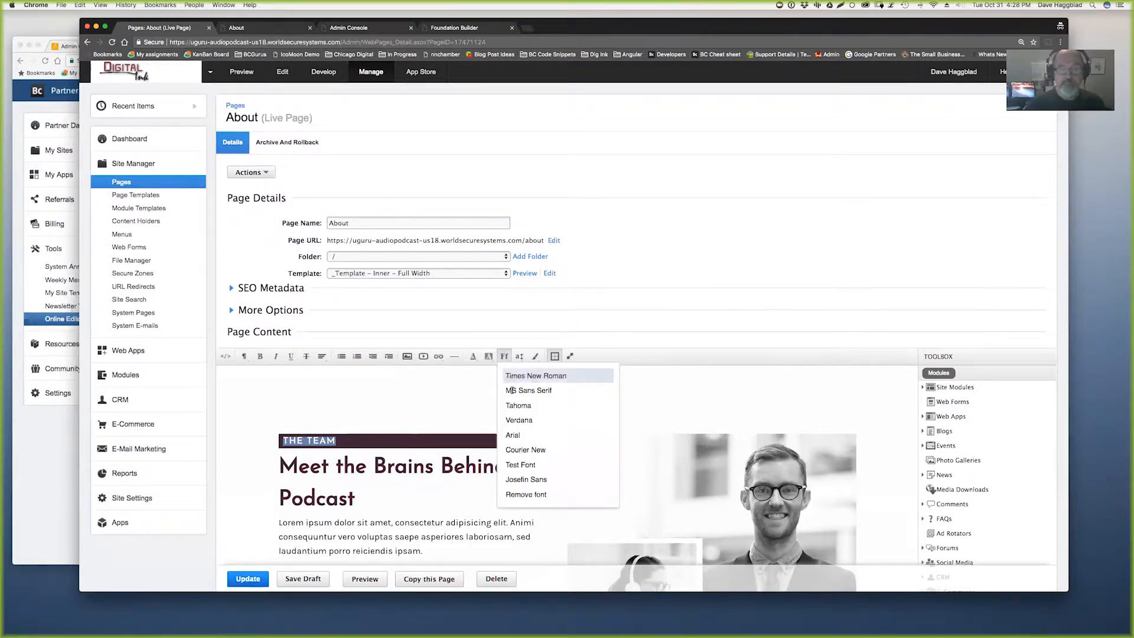
{"action": "left_click", "coordinate": [534, 495]}
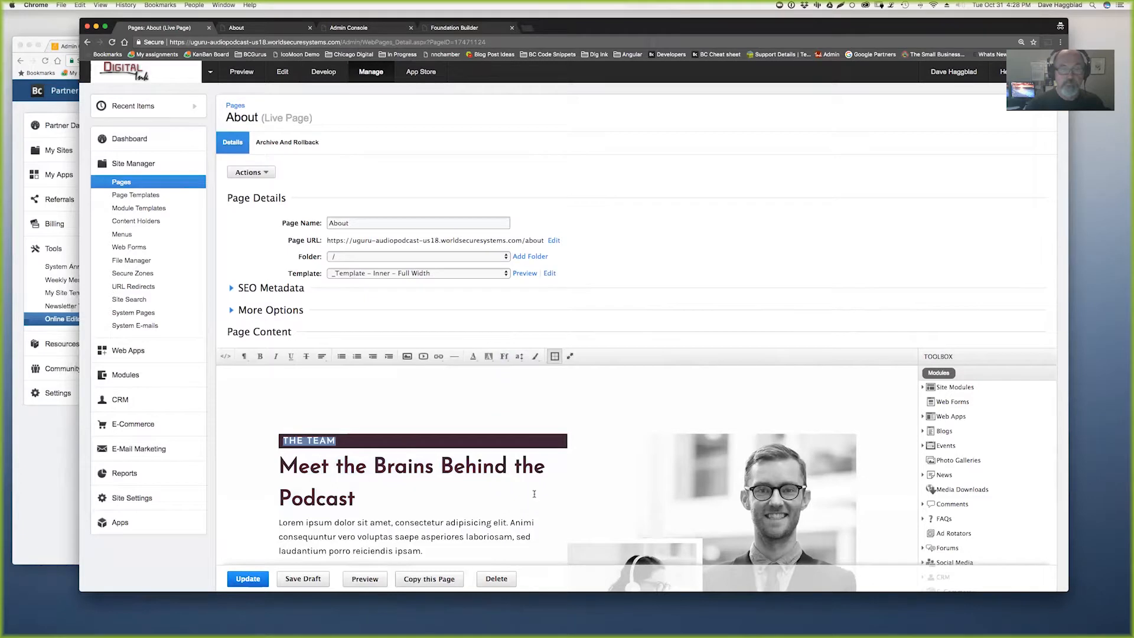
{"action": "left_click", "coordinate": [503, 356]}
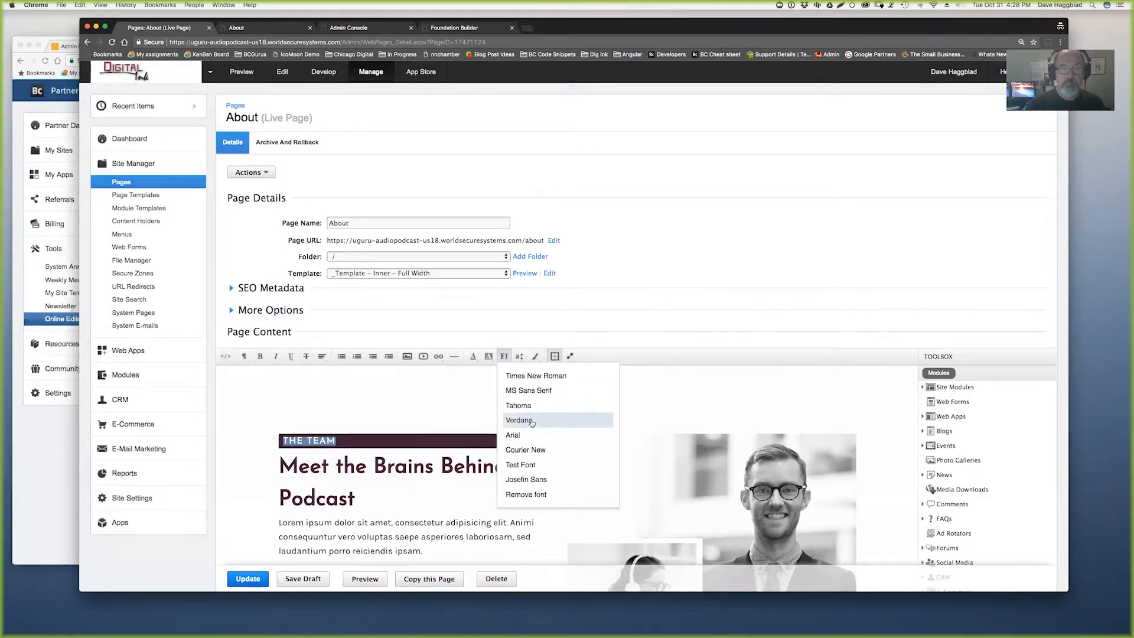
{"action": "left_click", "coordinate": [528, 452]}
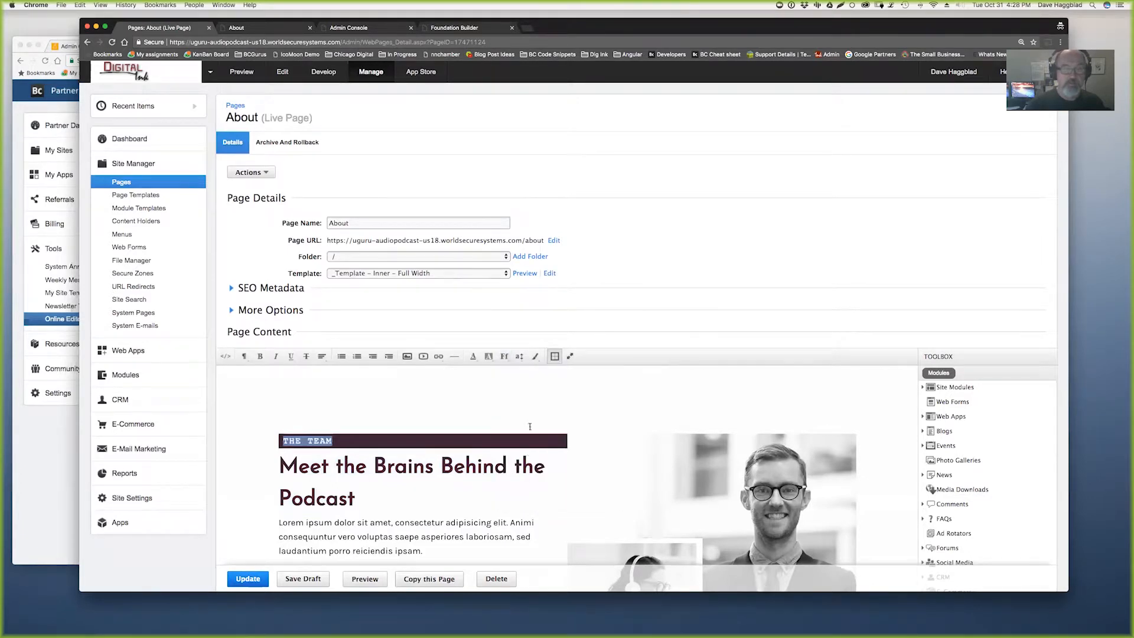
- Apply Josefin Sans to THE TEAM label and reselect it to check the result
{"action": "left_click", "coordinate": [503, 356]}
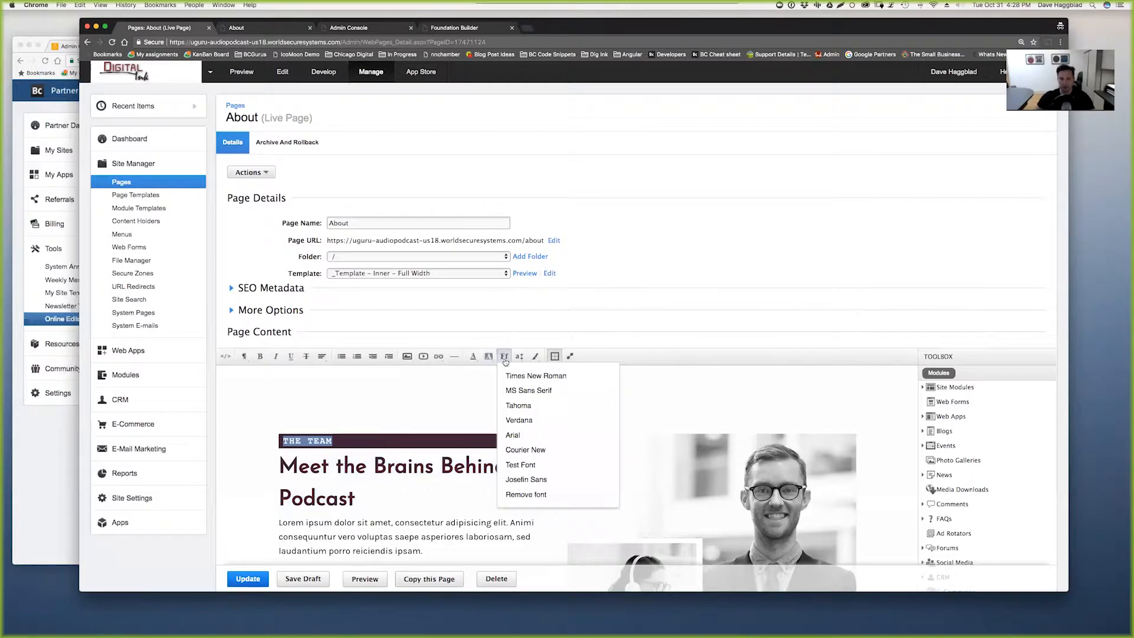
{"action": "left_click", "coordinate": [531, 481]}
{"action": "left_click", "coordinate": [481, 491]}
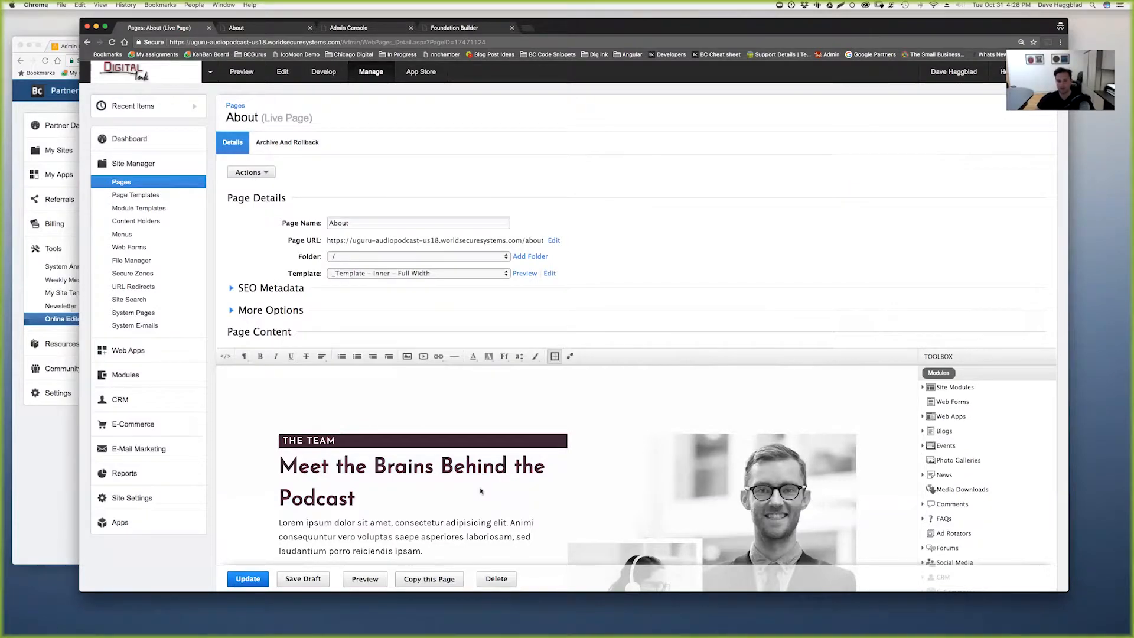
{"action": "left_click_drag", "start_coordinate": [283, 442], "coordinate": [336, 440]}
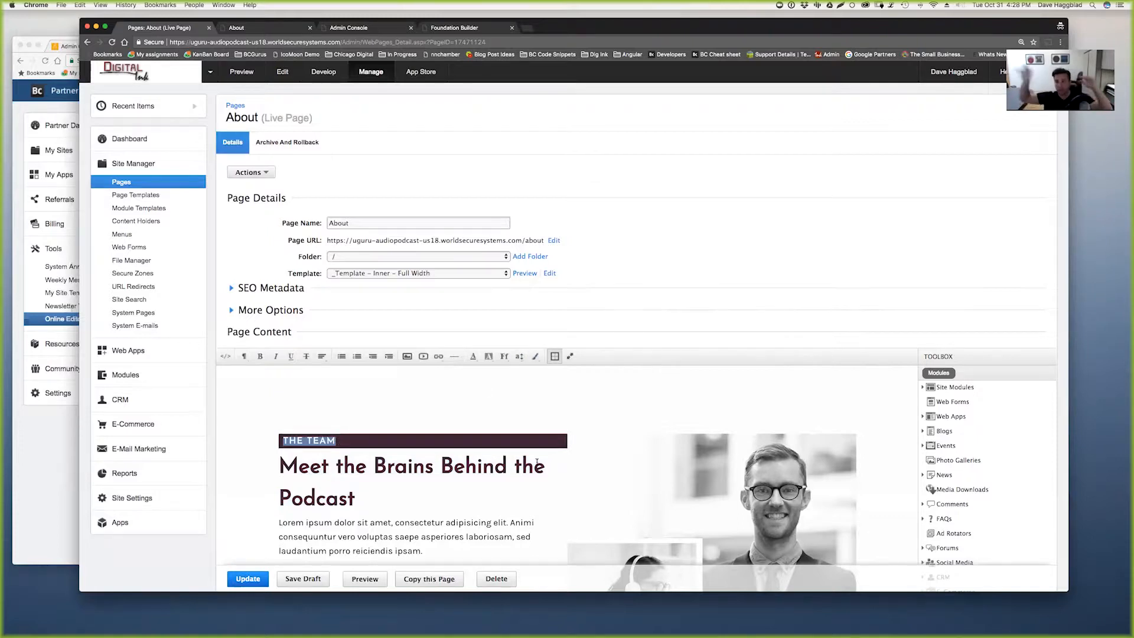
{"action": "scroll", "coordinate": [567, 466], "scroll_direction": "down", "scroll_amount": 3}
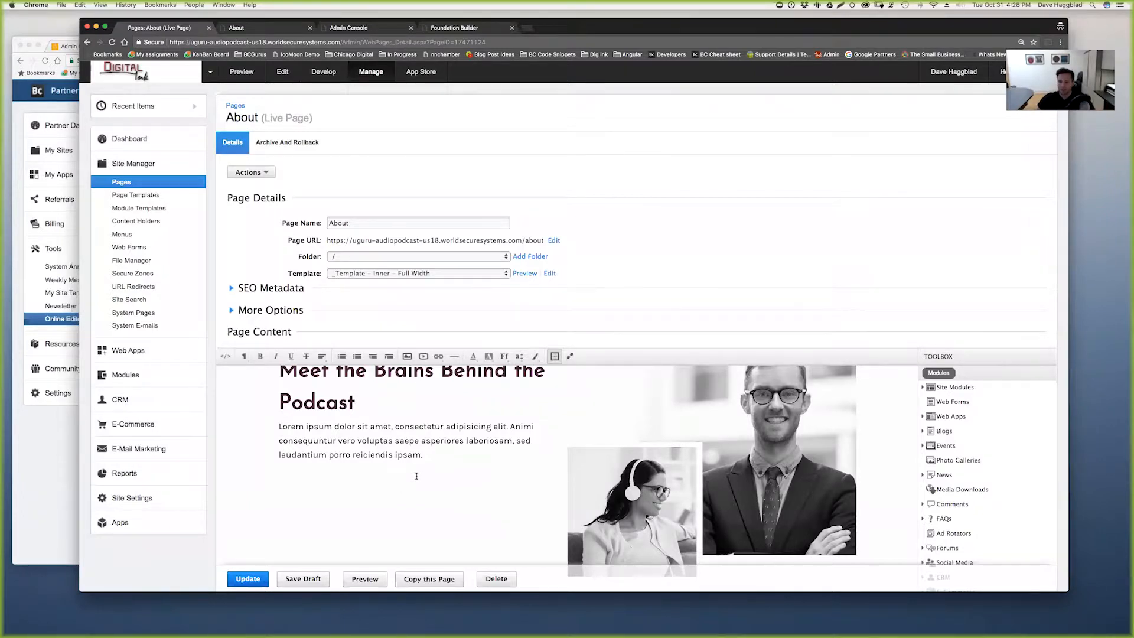
{"action": "scroll", "coordinate": [416, 476], "scroll_direction": "up", "scroll_amount": 1}
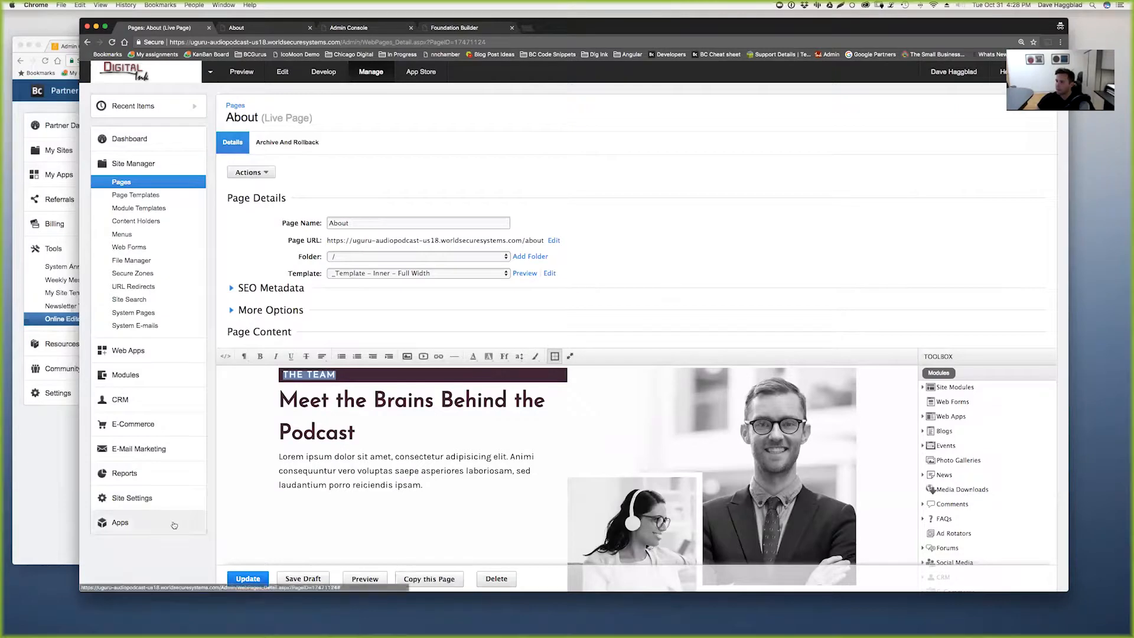
{"action": "scroll", "coordinate": [195, 544], "scroll_direction": "down", "scroll_amount": 3}
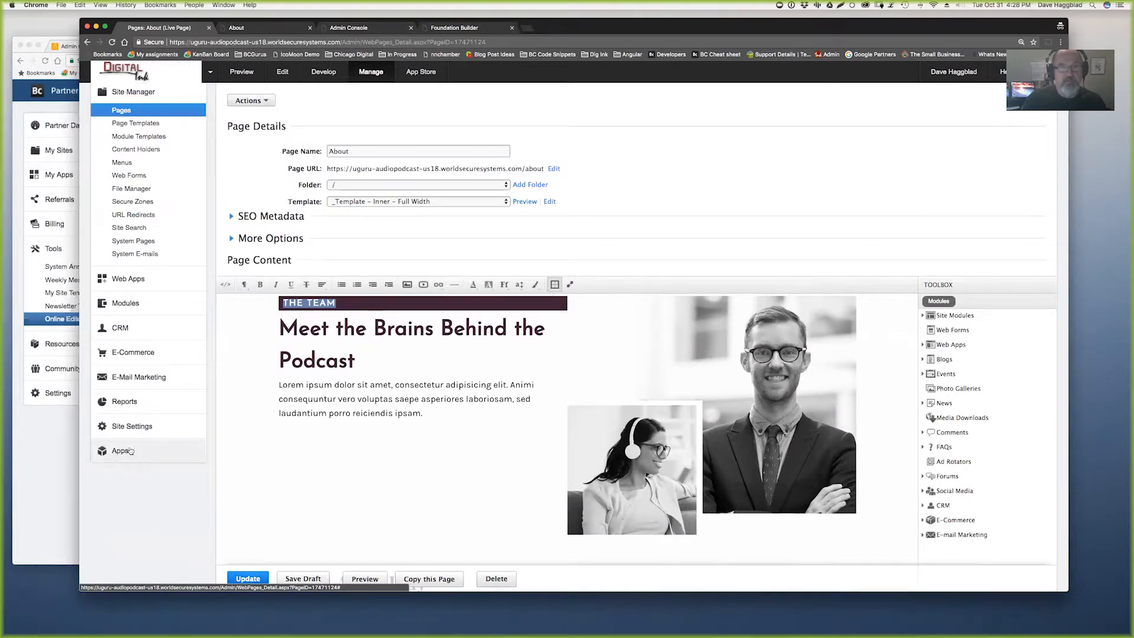
{"action": "left_click", "coordinate": [456, 29]}
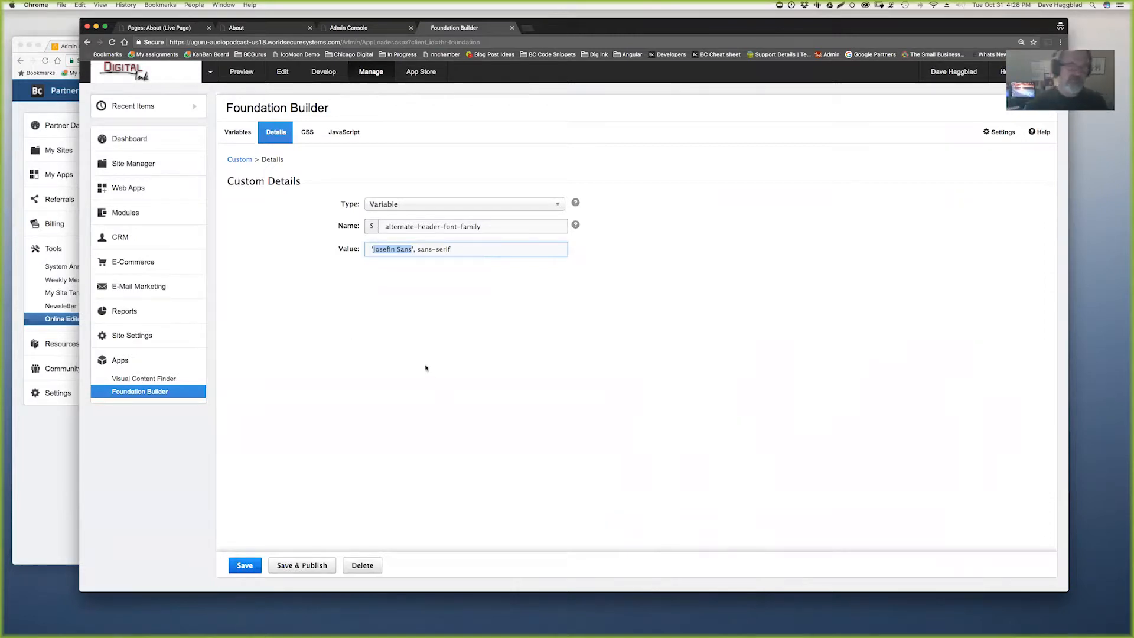
{"action": "left_click", "coordinate": [249, 27]}
{"action": "left_click_drag", "start_coordinate": [630, 345], "coordinate": [639, 422]}
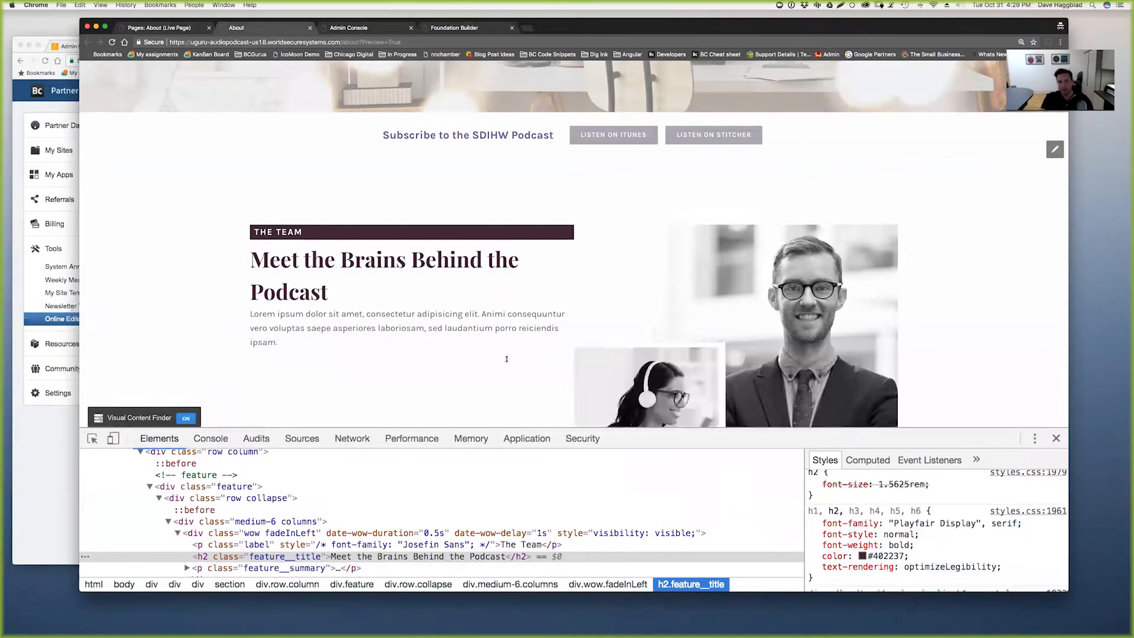
{"action": "left_click", "coordinate": [167, 28]}
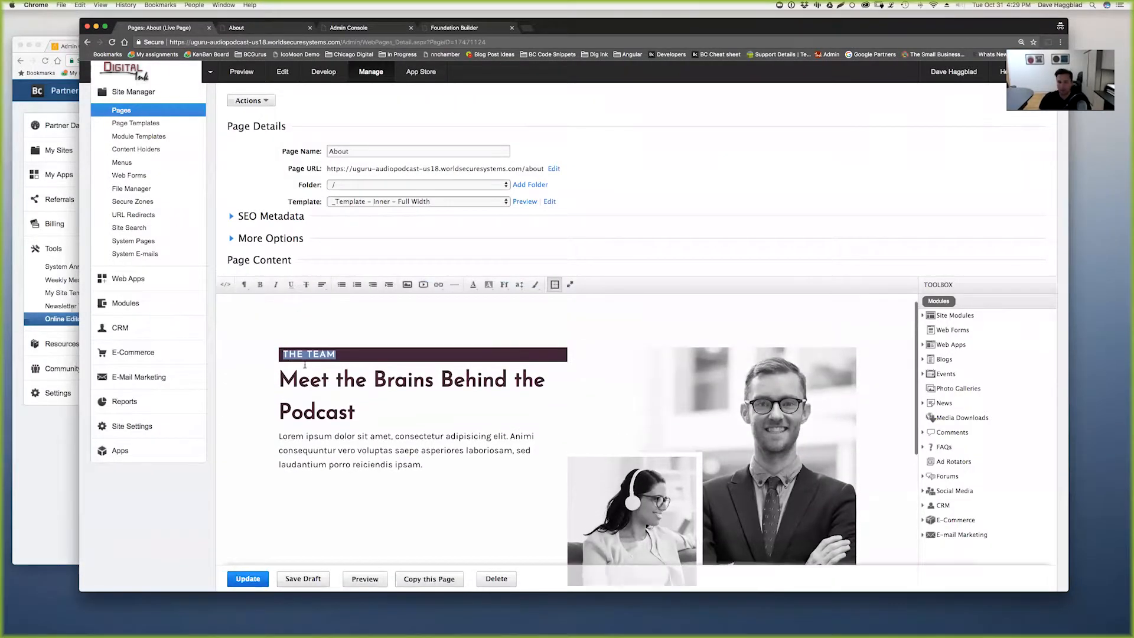
{"action": "left_click", "coordinate": [292, 373]}
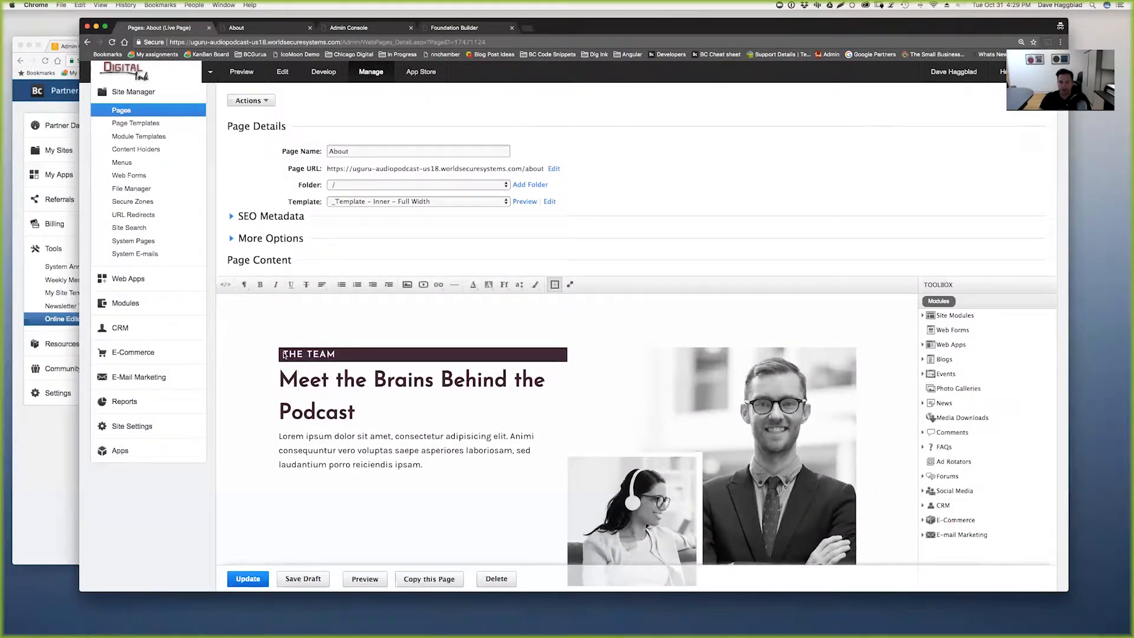
{"action": "left_click_drag", "start_coordinate": [290, 362], "coordinate": [418, 466]}
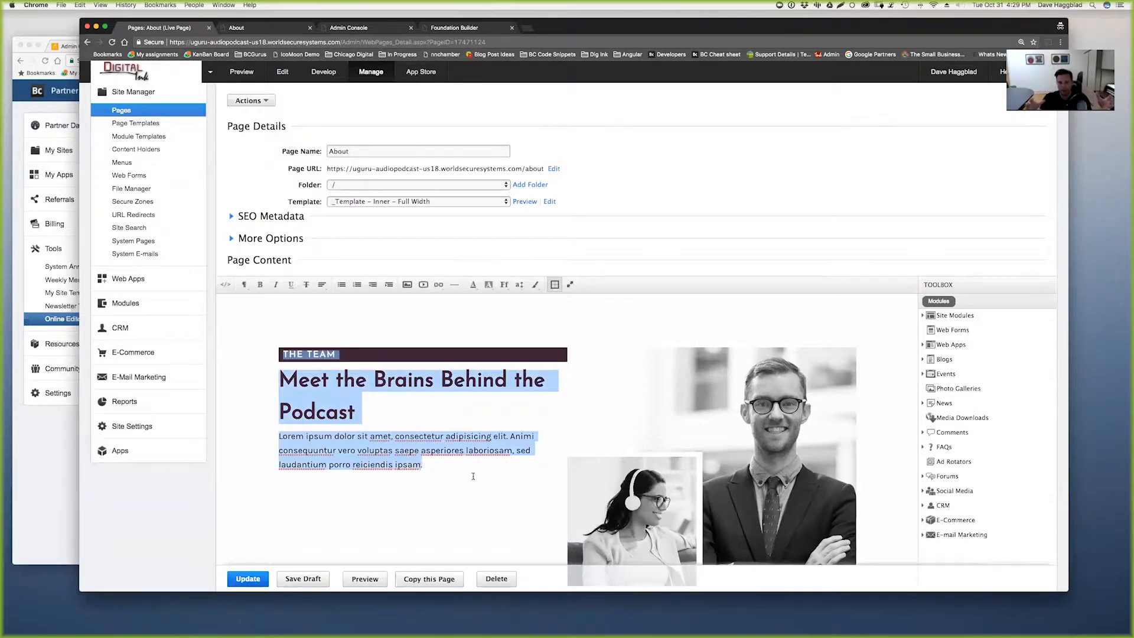
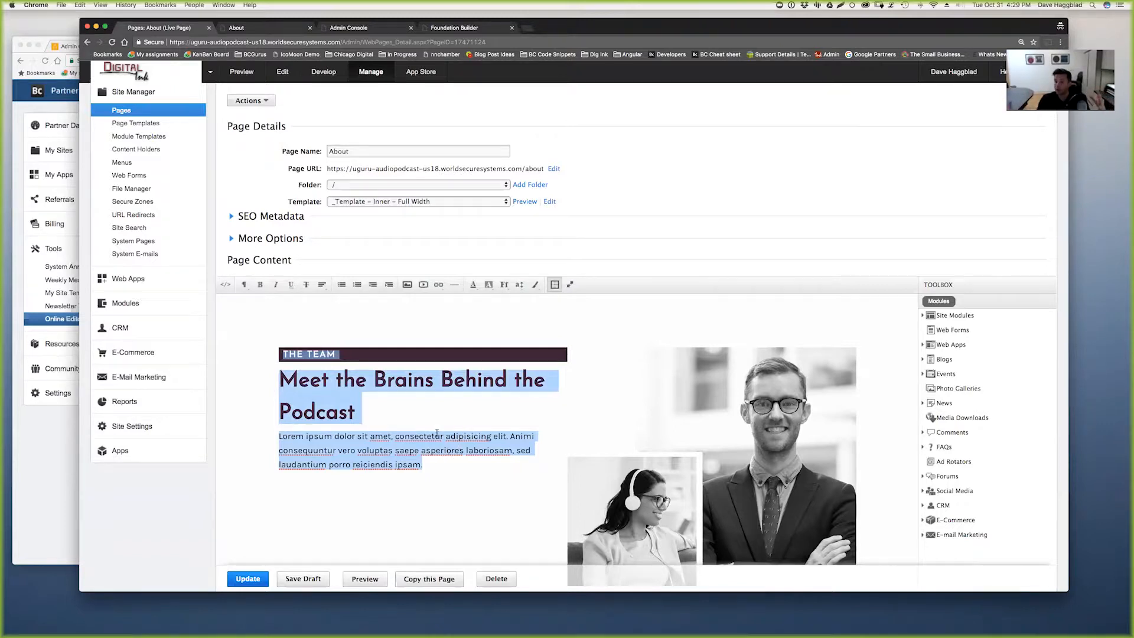
- Scroll the About page, then highlight line 7's /stylesheets/styles.css link in the Full Width template
{"action": "scroll", "coordinate": [418, 426], "scroll_direction": "down", "scroll_amount": 10}
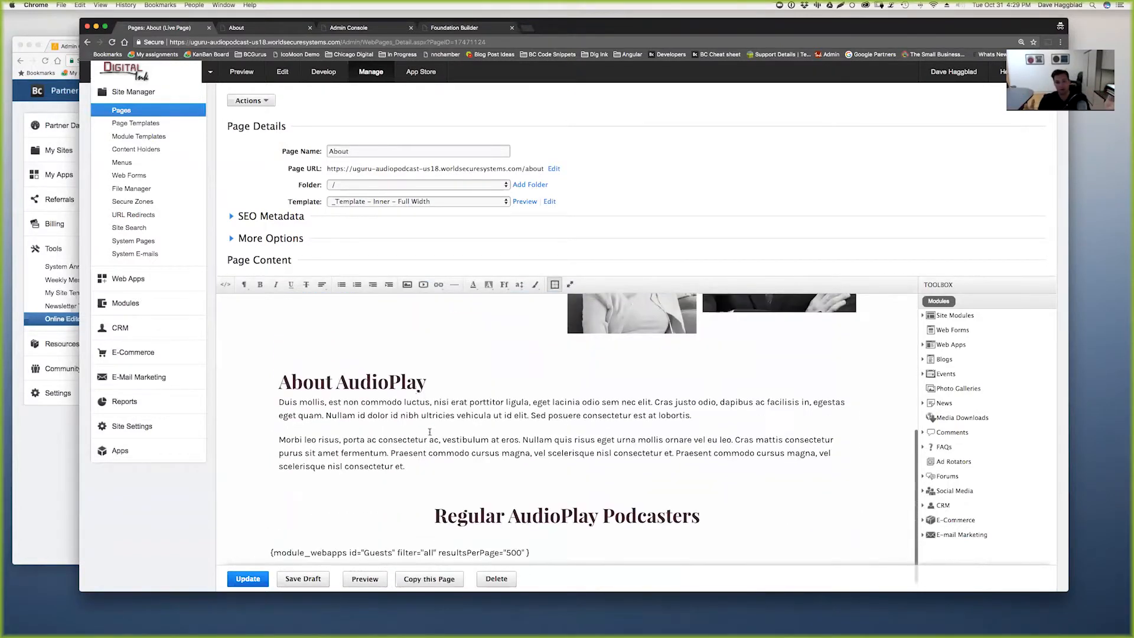
{"action": "scroll", "coordinate": [416, 433], "scroll_direction": "down", "scroll_amount": 2}
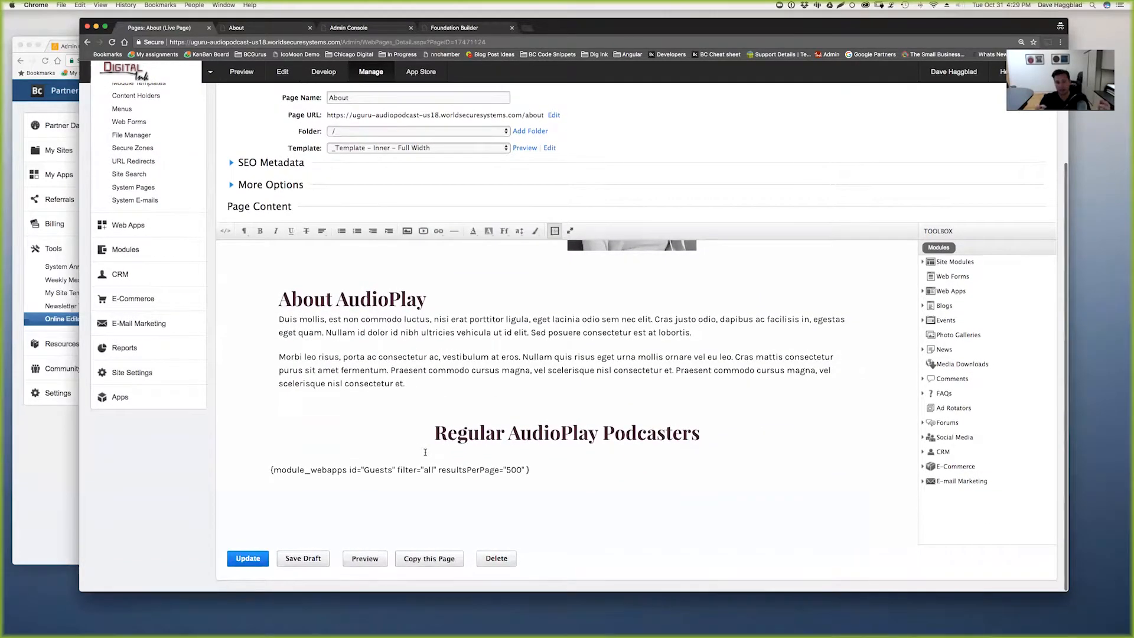
{"action": "scroll", "coordinate": [430, 448], "scroll_direction": "up", "scroll_amount": 10}
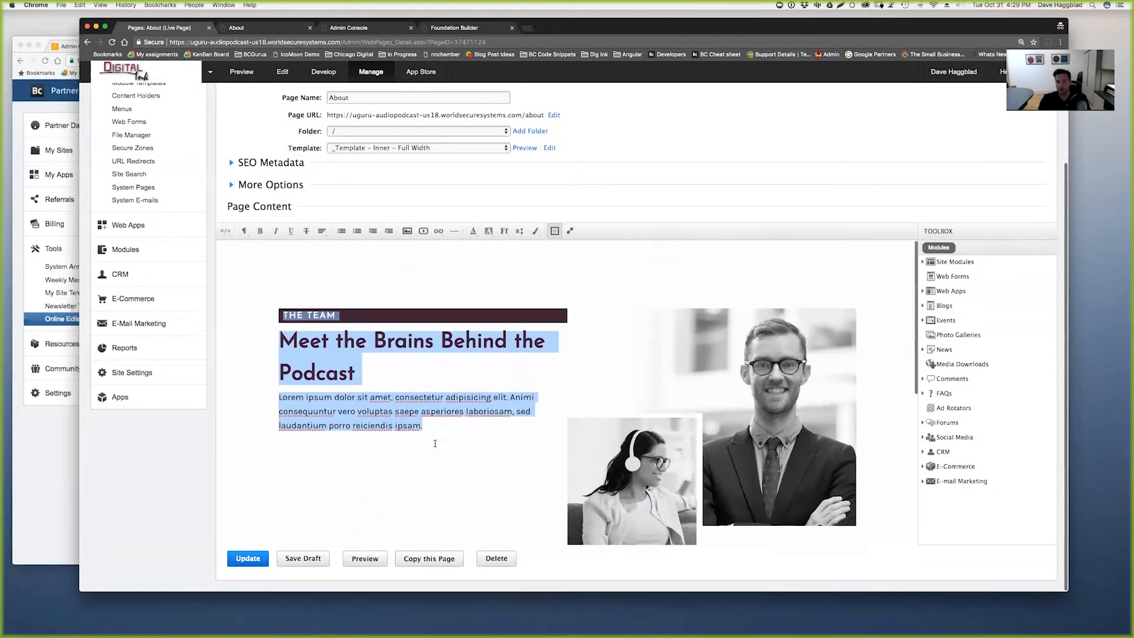
{"action": "left_click", "coordinate": [377, 28]}
{"action": "left_click_drag", "start_coordinate": [259, 206], "coordinate": [514, 205]}
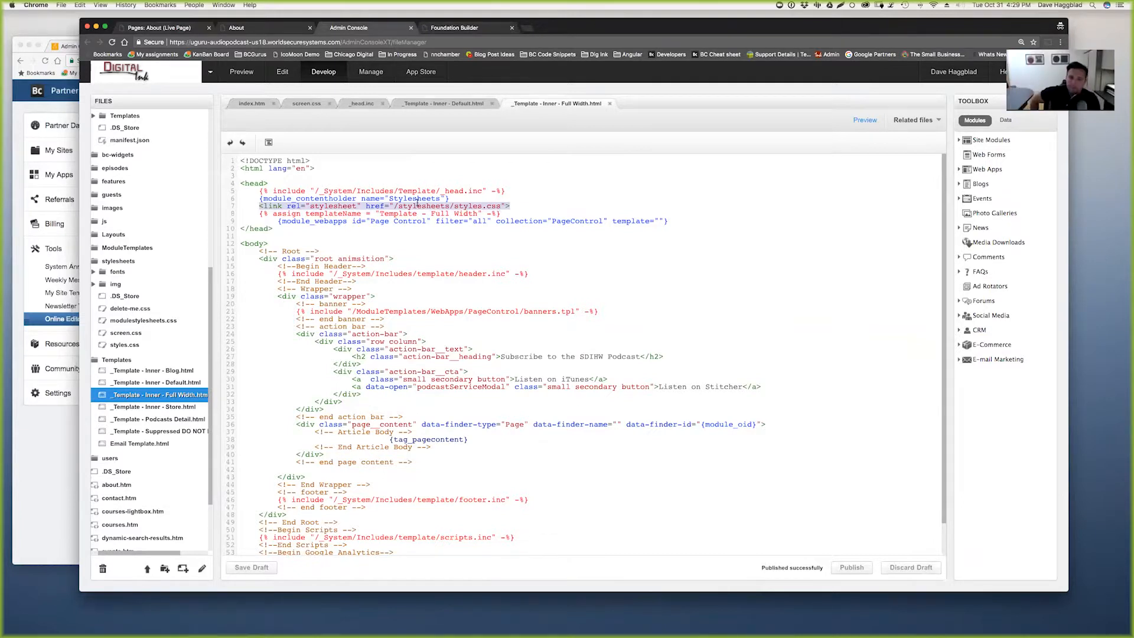
- In _head.inc, select the styles.css, jQuery, and Google Fonts link lines, then return to Pages: About
{"action": "left_click", "coordinate": [357, 104]}
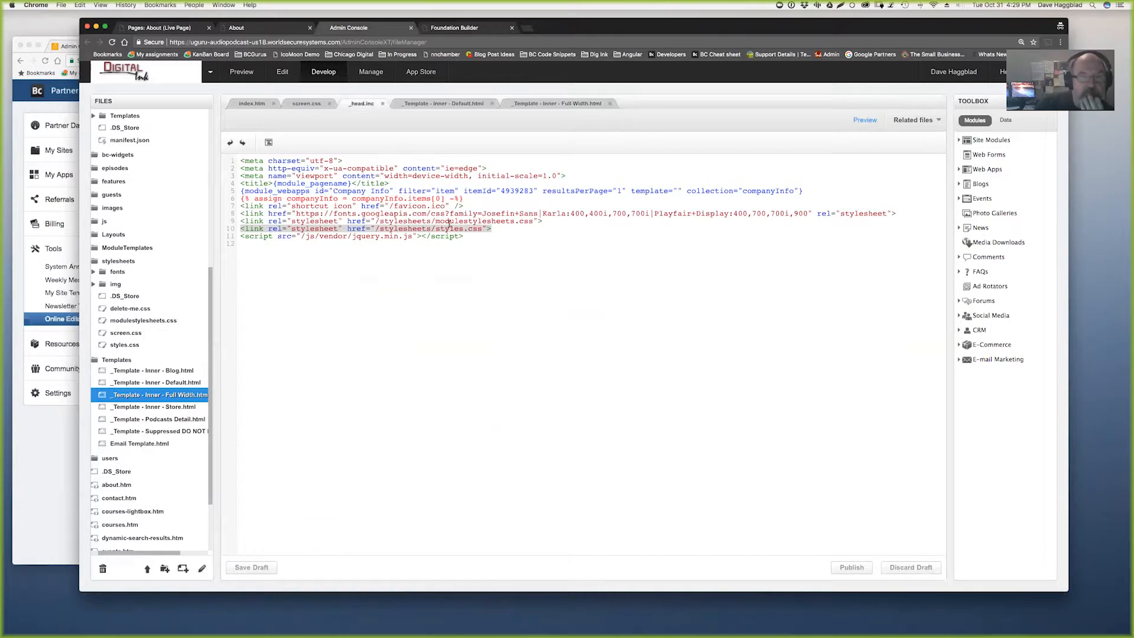
{"action": "left_click", "coordinate": [467, 229]}
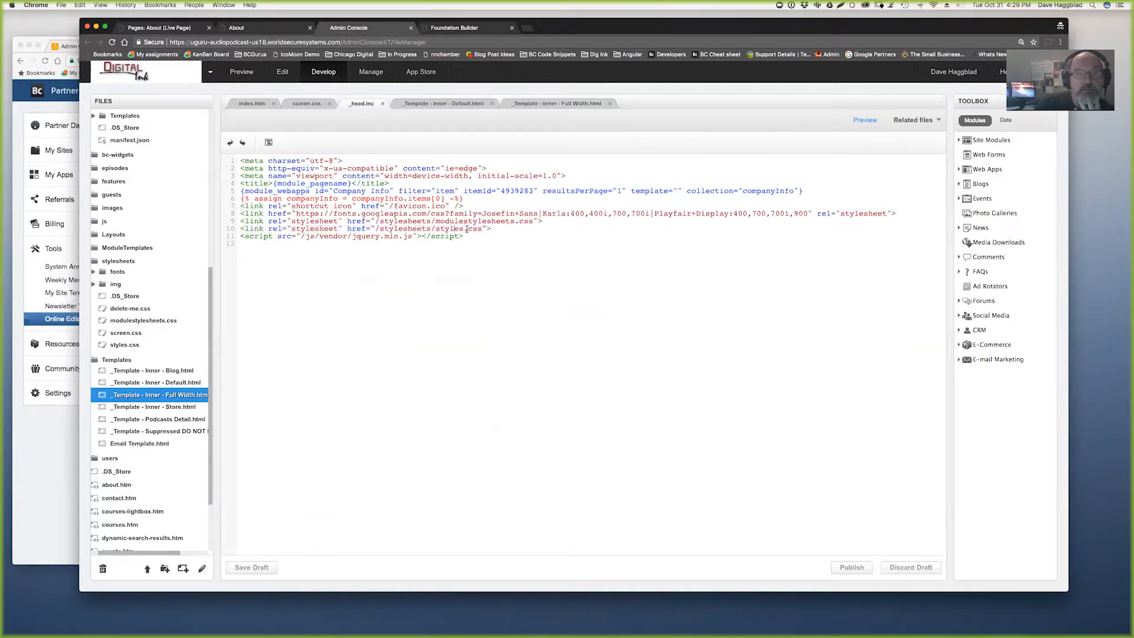
{"action": "left_click_drag", "start_coordinate": [483, 229], "coordinate": [232, 229]}
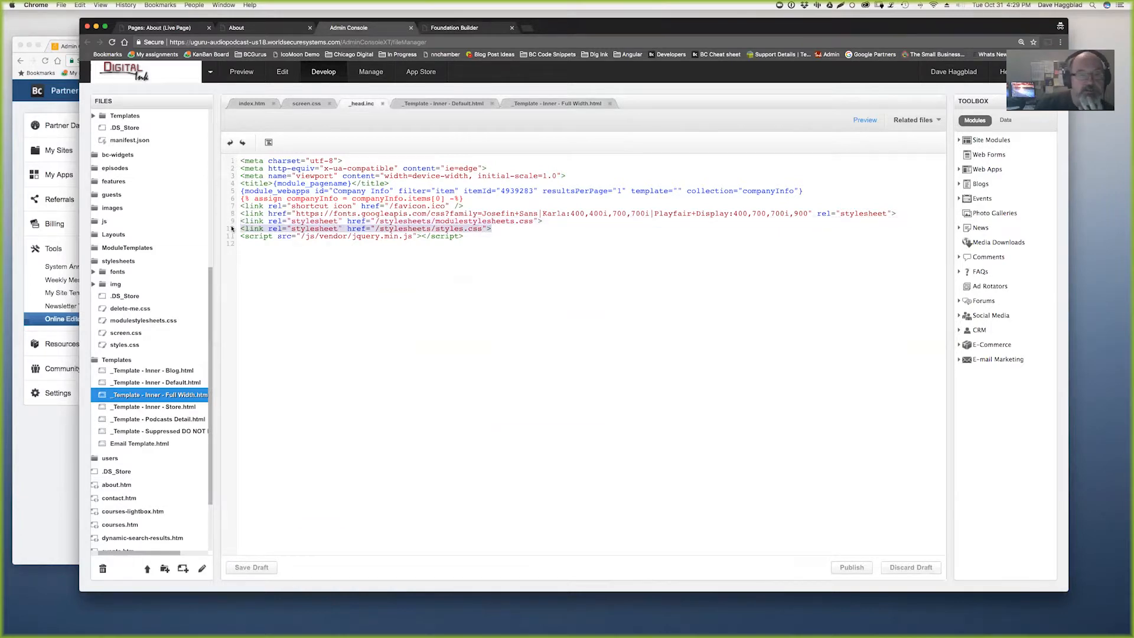
{"action": "left_click_drag", "start_coordinate": [467, 237], "coordinate": [238, 239]}
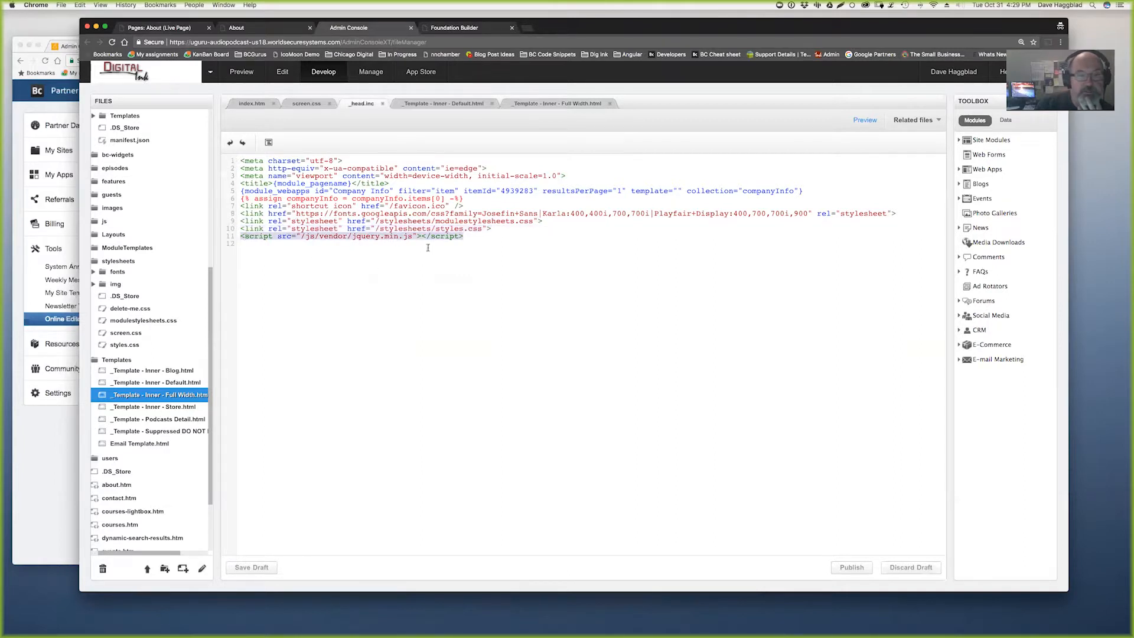
{"action": "left_click_drag", "start_coordinate": [551, 220], "coordinate": [236, 210]}
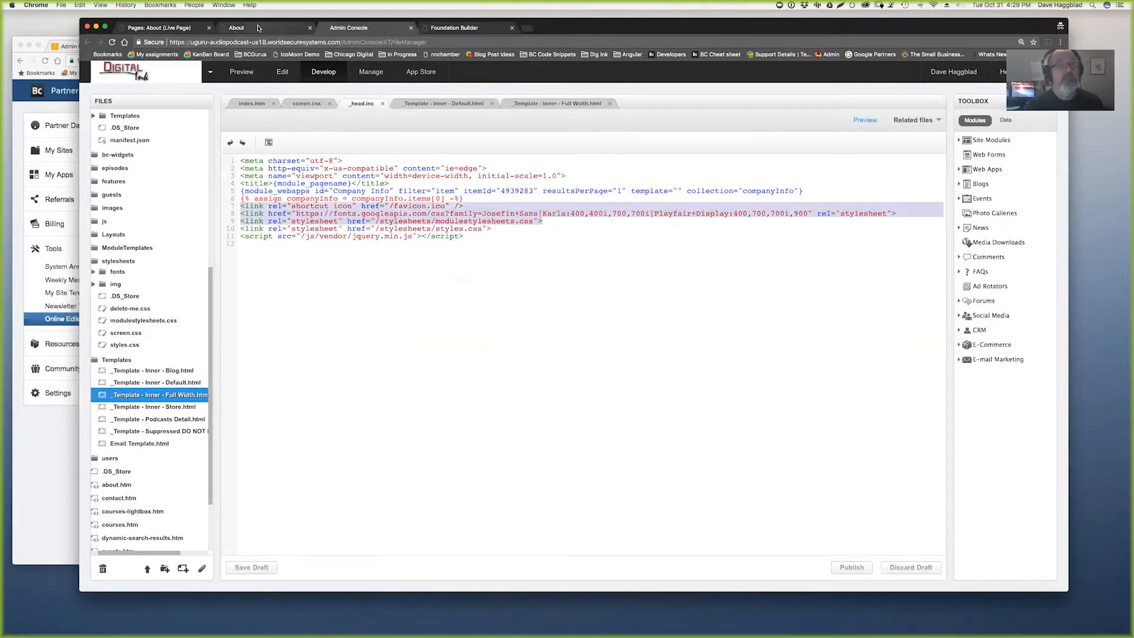
{"action": "key", "text": "ctrl+shift+Tab"}
{"action": "key", "text": "ctrl+shift+Tab"}
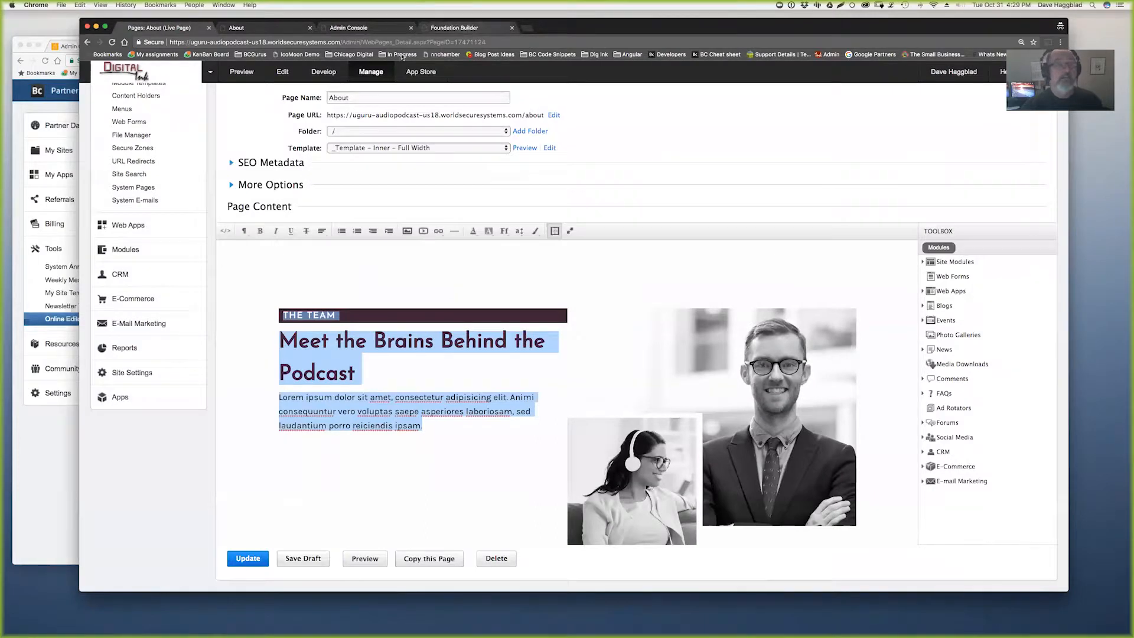
- Show the Online Editor Settings Font Size list alongside the About editor's font-size dropdown
{"action": "left_click", "coordinate": [45, 471]}
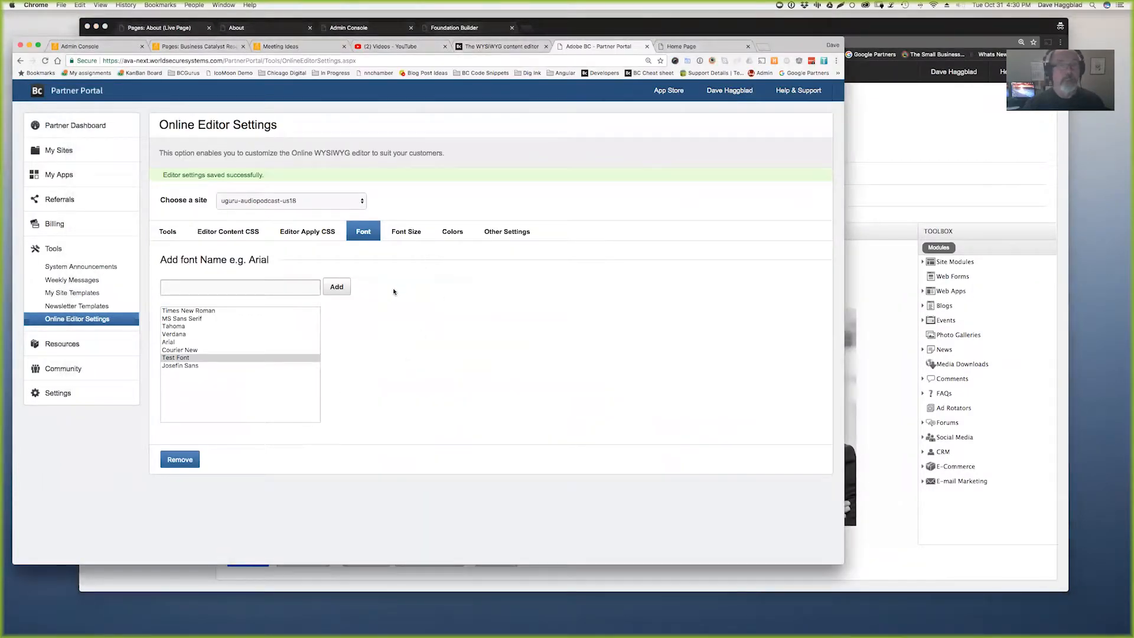
{"action": "left_click", "coordinate": [400, 234]}
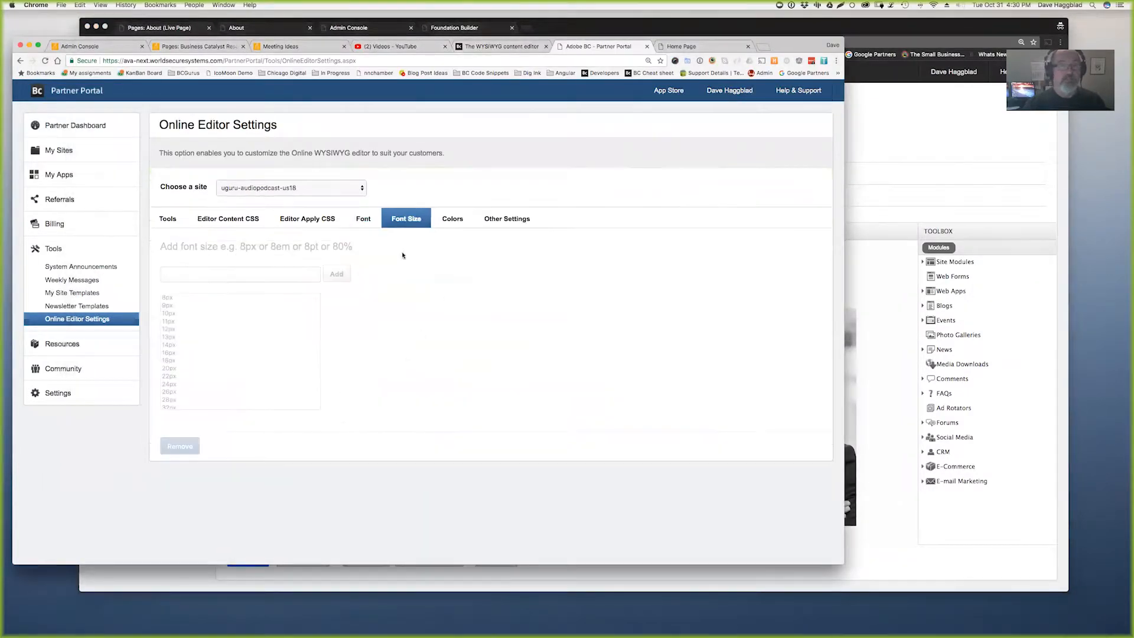
{"action": "scroll", "coordinate": [242, 349], "scroll_direction": "down", "scroll_amount": 3}
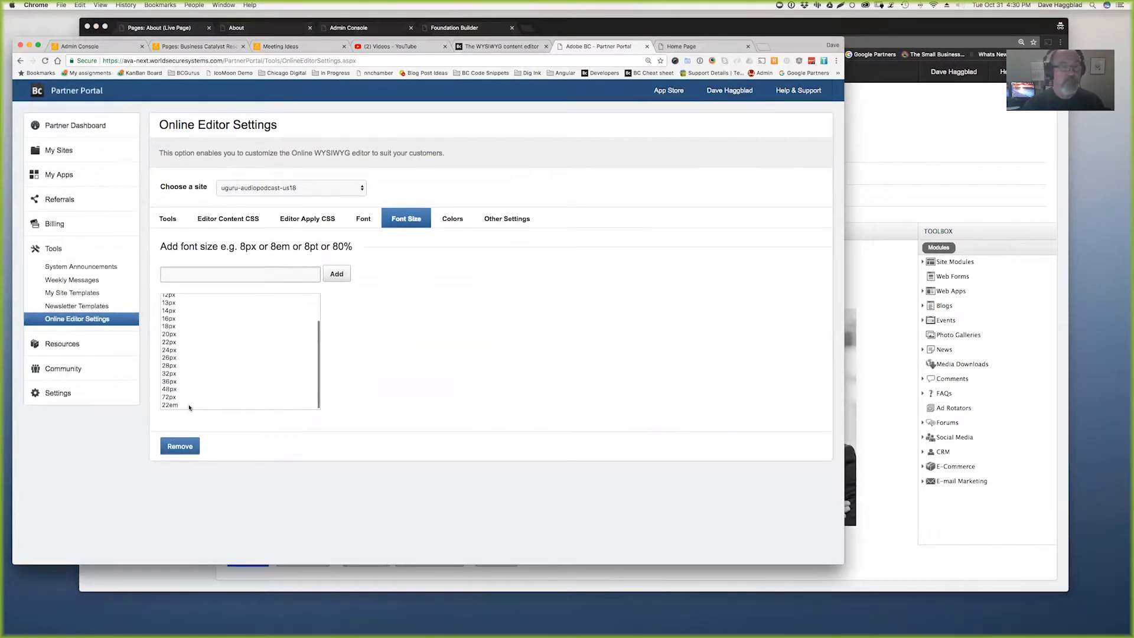
{"action": "left_click", "coordinate": [935, 170]}
{"action": "left_click", "coordinate": [519, 231]}
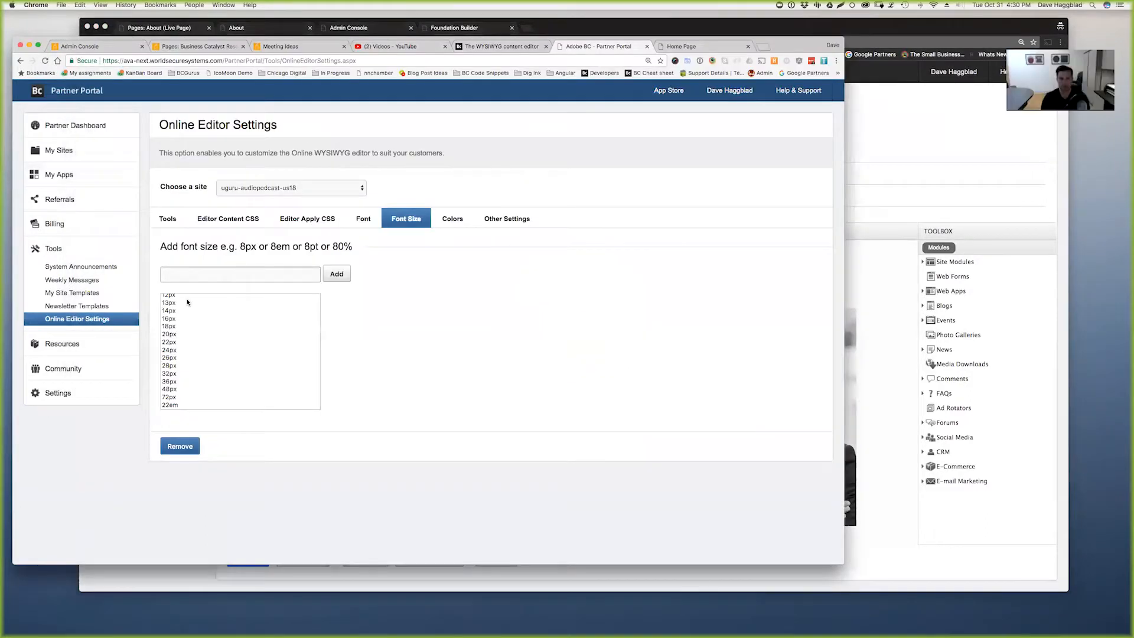
- Select the 10px and 22em entries in the configured font size list
{"action": "left_click", "coordinate": [188, 299]}
{"action": "scroll", "coordinate": [216, 325], "scroll_direction": "up", "scroll_amount": 3}
{"action": "left_click", "coordinate": [195, 313]}
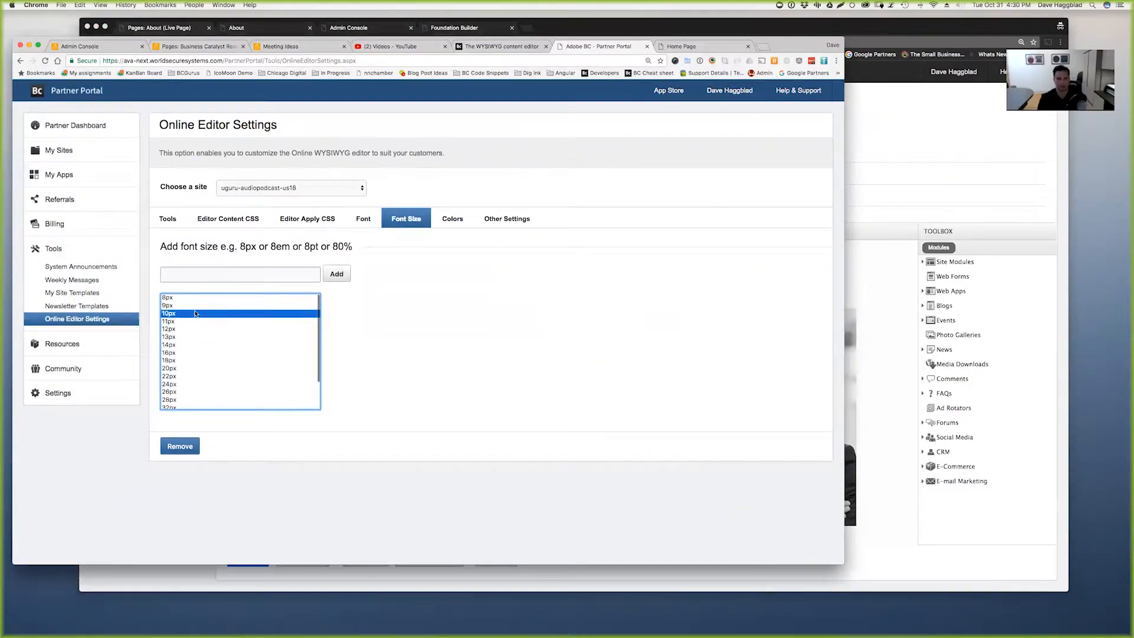
{"action": "scroll", "coordinate": [218, 339], "scroll_direction": "down", "scroll_amount": 3}
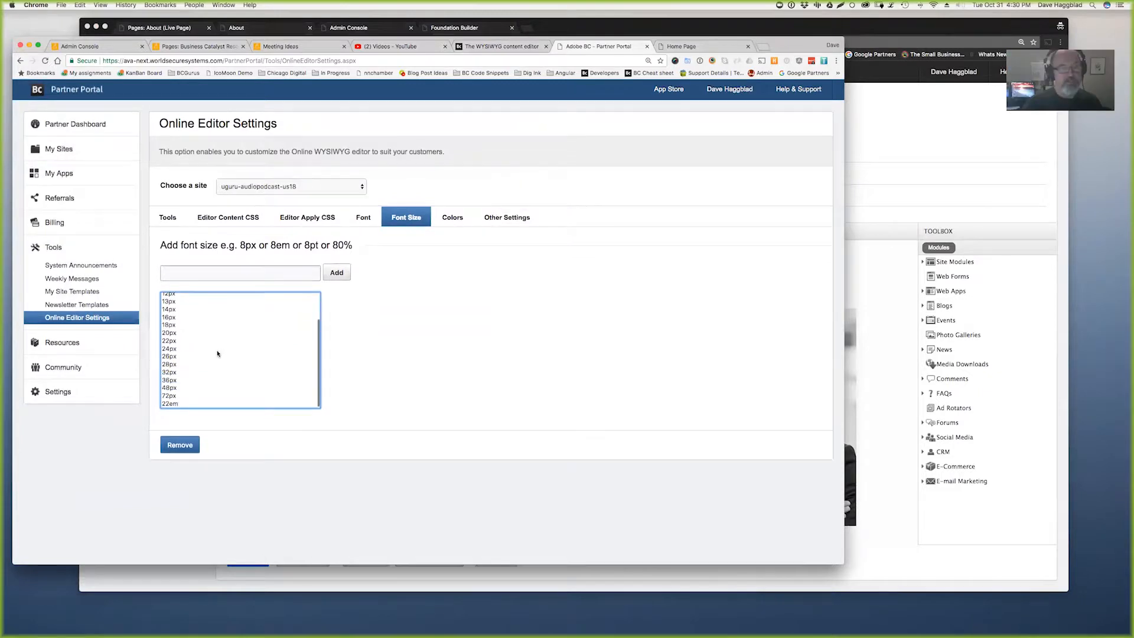
{"action": "left_click", "coordinate": [174, 405]}
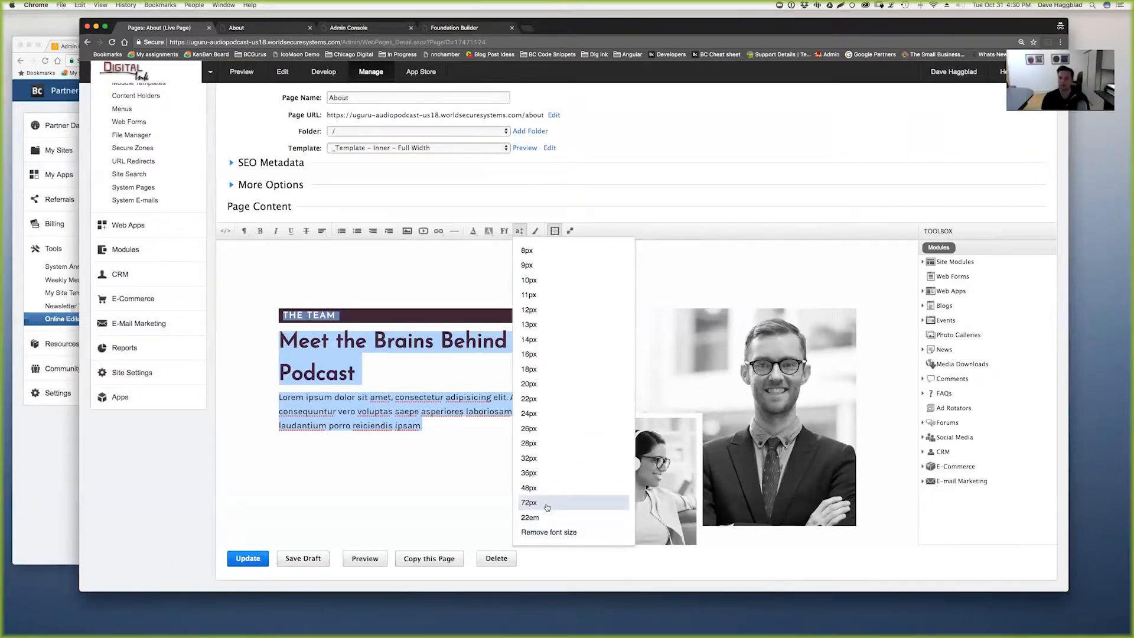
- Apply the trial 22em font size to the team summary paragraph
{"action": "left_click", "coordinate": [561, 530]}
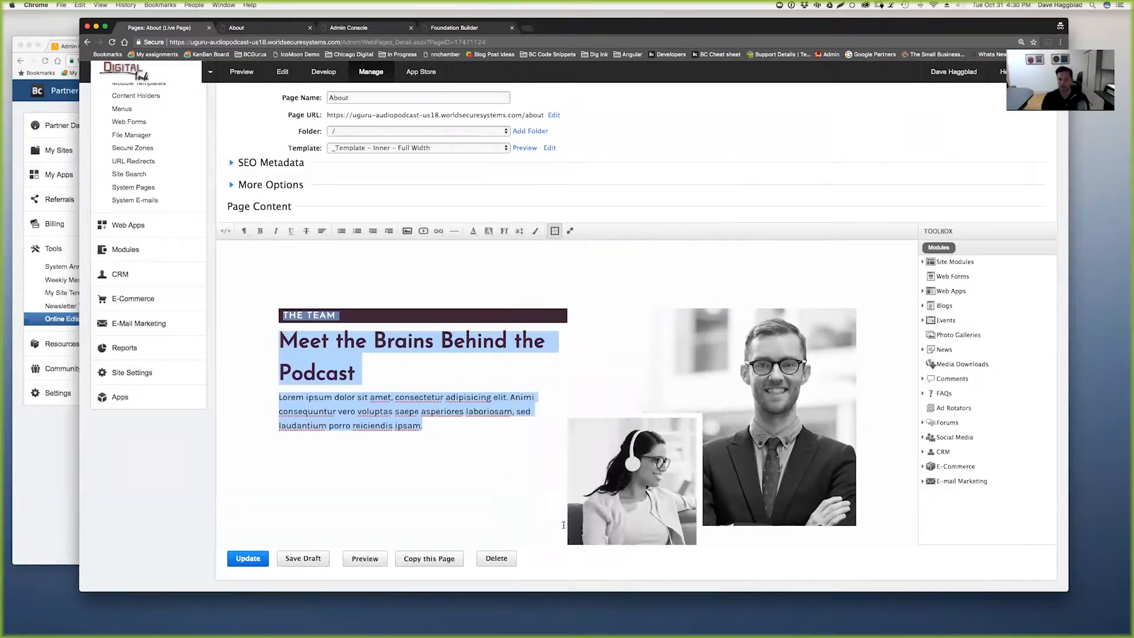
{"action": "left_click", "coordinate": [519, 231]}
{"action": "left_click", "coordinate": [390, 365]}
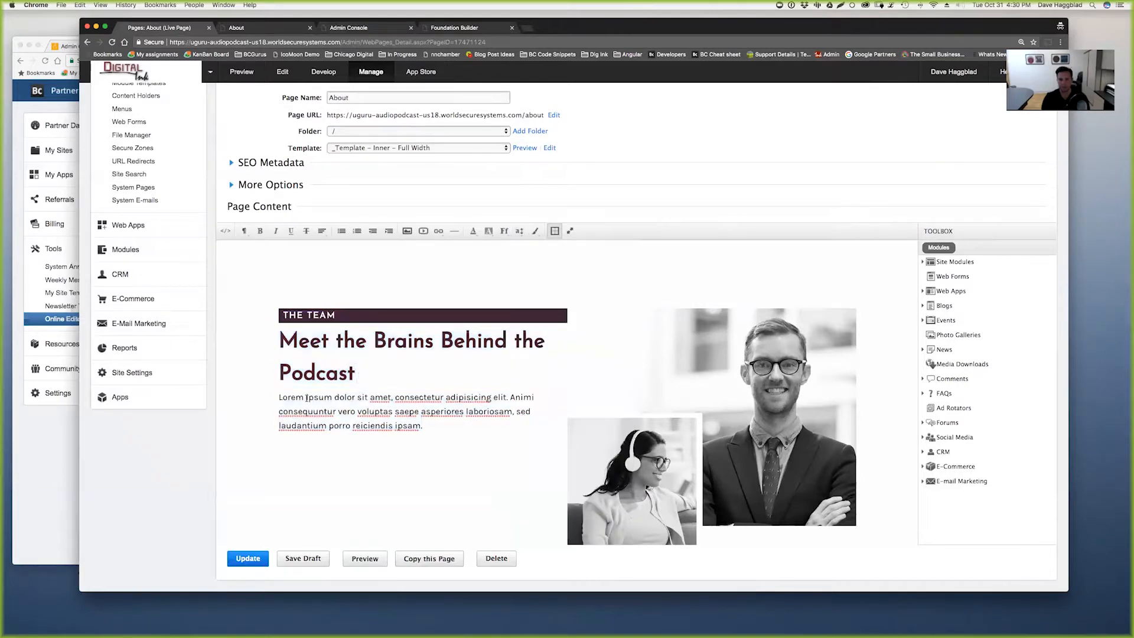
{"action": "left_click_drag", "start_coordinate": [279, 397], "coordinate": [402, 419]}
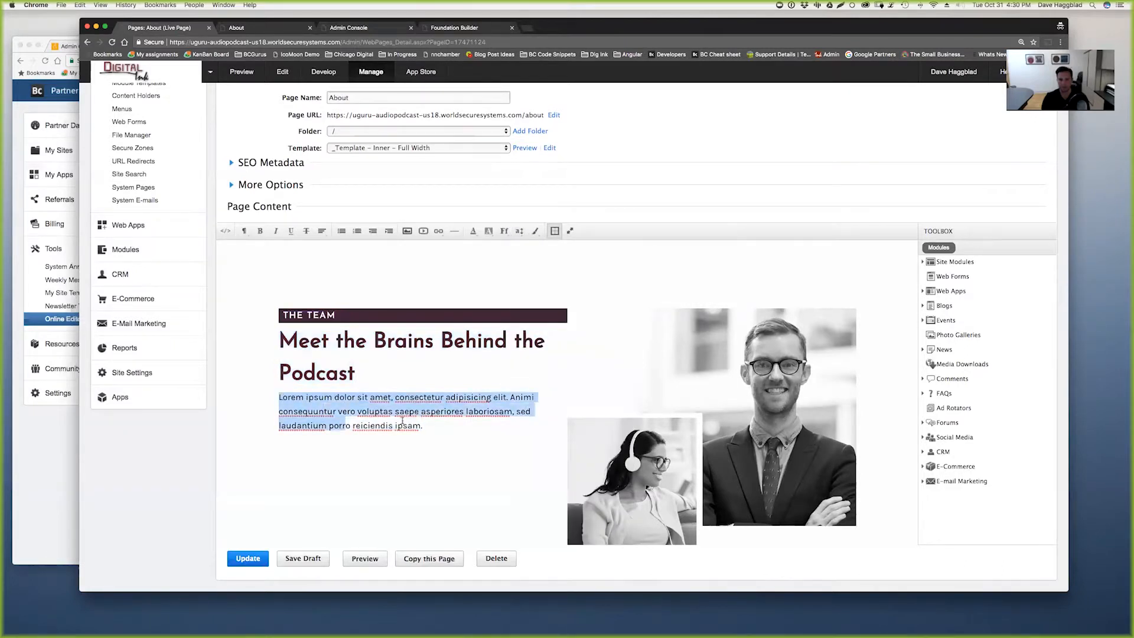
{"action": "left_click", "coordinate": [504, 230]}
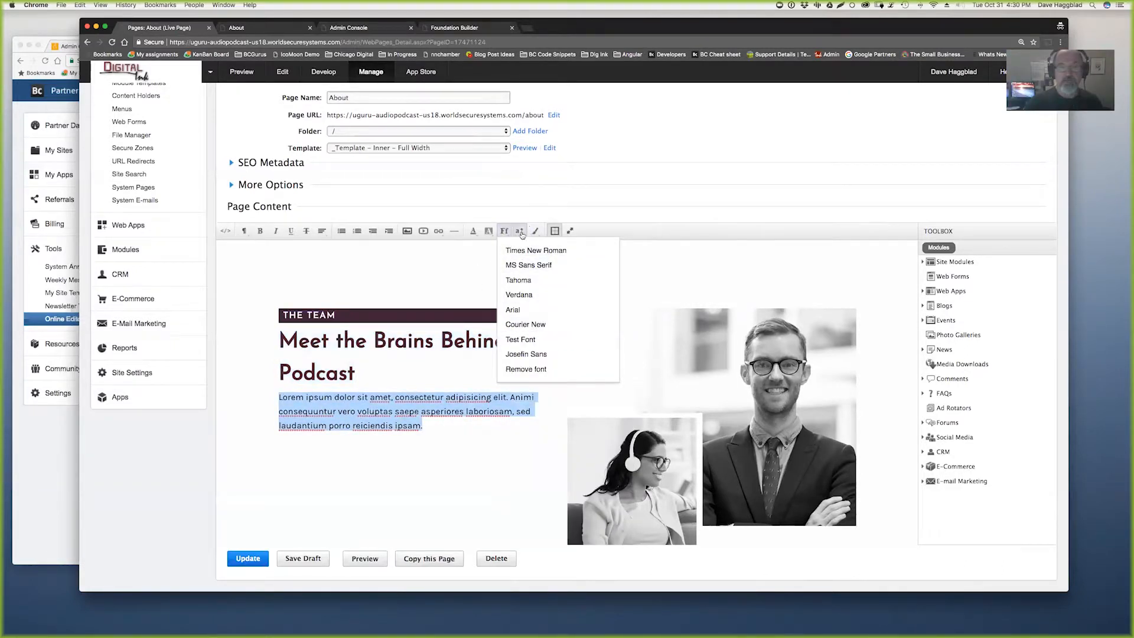
{"action": "left_click", "coordinate": [519, 231]}
{"action": "left_click", "coordinate": [549, 532]}
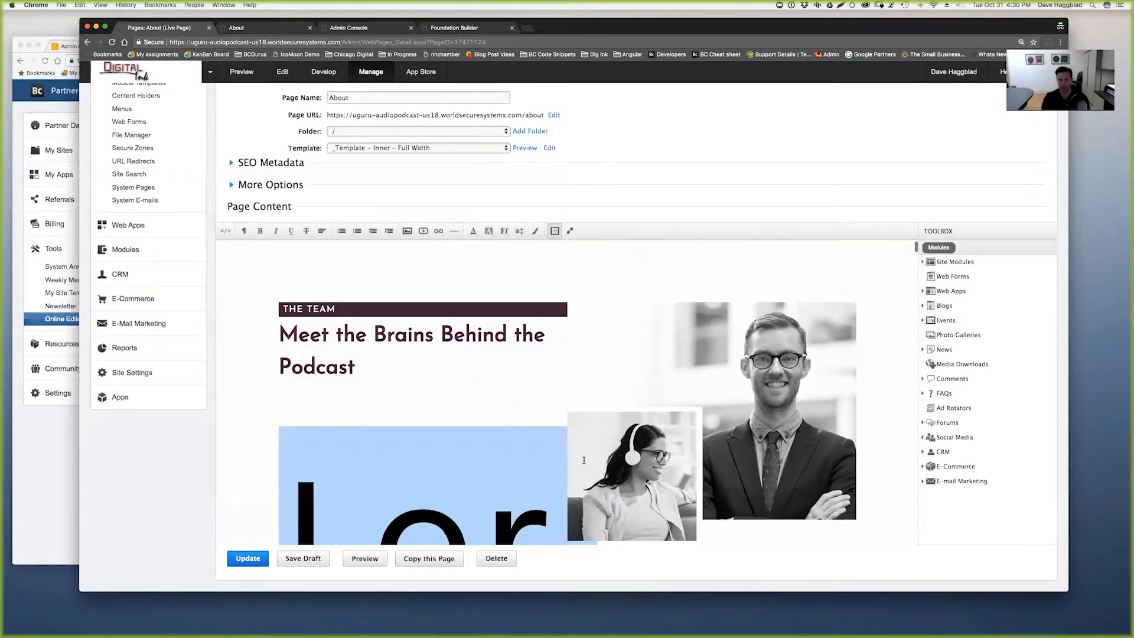
- Inspect the inline font-size: 22em style in HTML and preview, then reload the editor without saving
{"action": "scroll", "coordinate": [570, 451], "scroll_direction": "down", "scroll_amount": 3}
{"action": "left_click", "coordinate": [225, 230]}
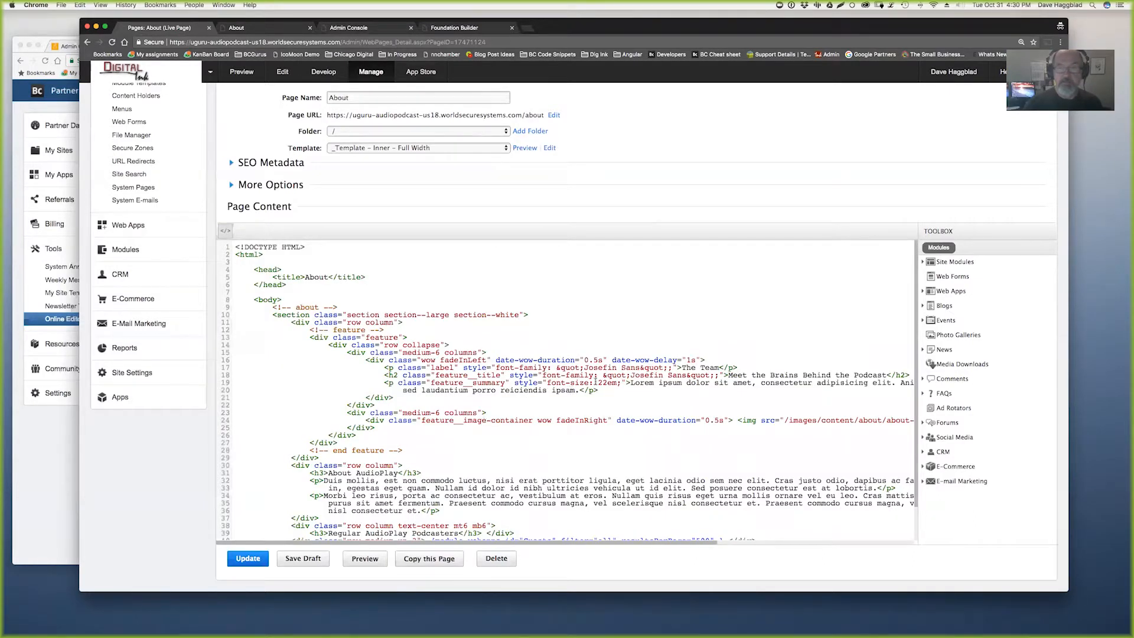
{"action": "left_click_drag", "start_coordinate": [511, 382], "coordinate": [627, 383]}
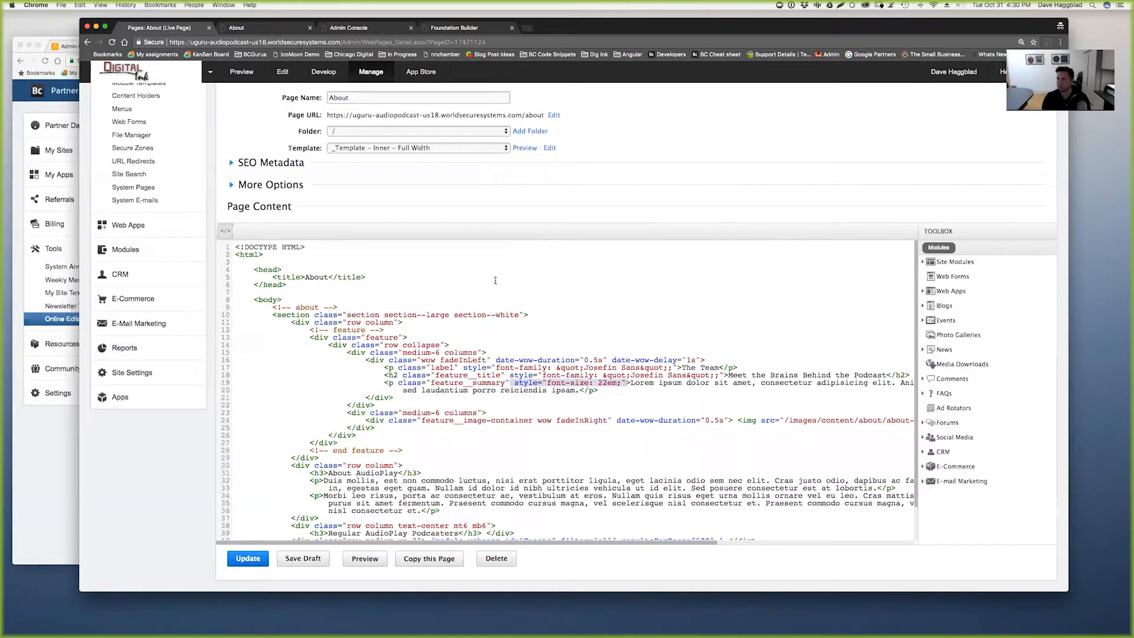
{"action": "left_click", "coordinate": [277, 28]}
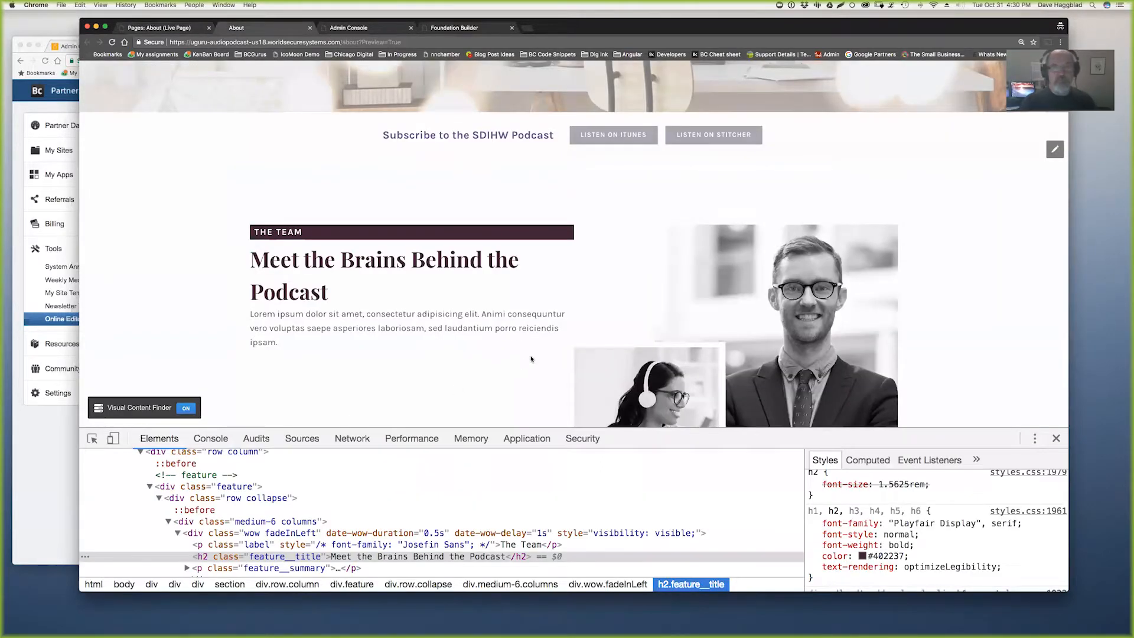
{"action": "left_click", "coordinate": [154, 30]}
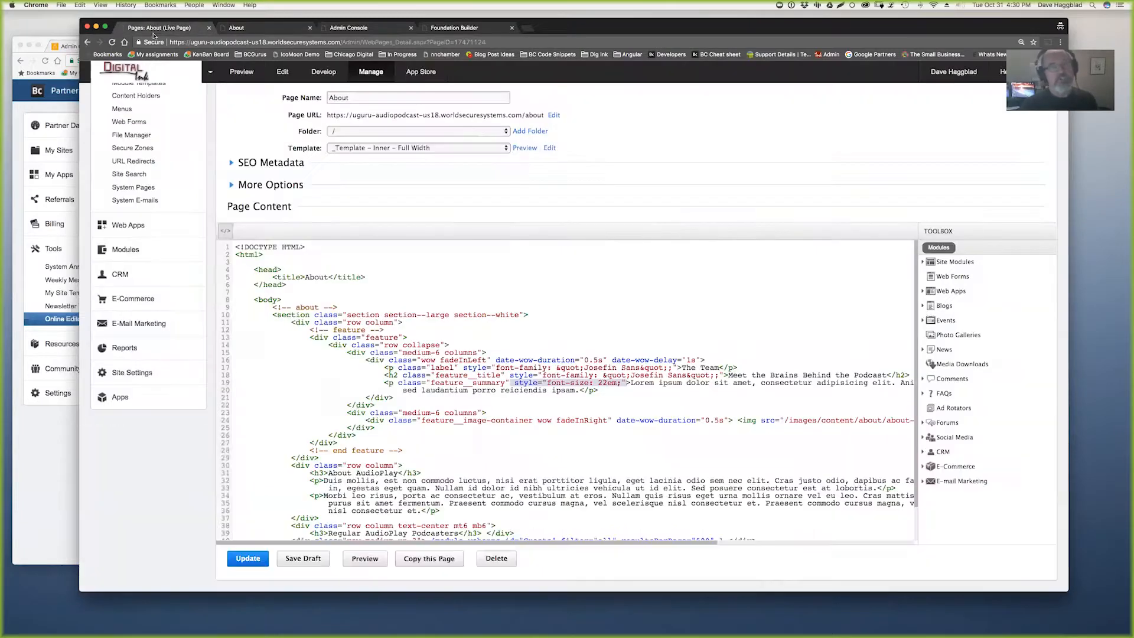
{"action": "left_click", "coordinate": [112, 44]}
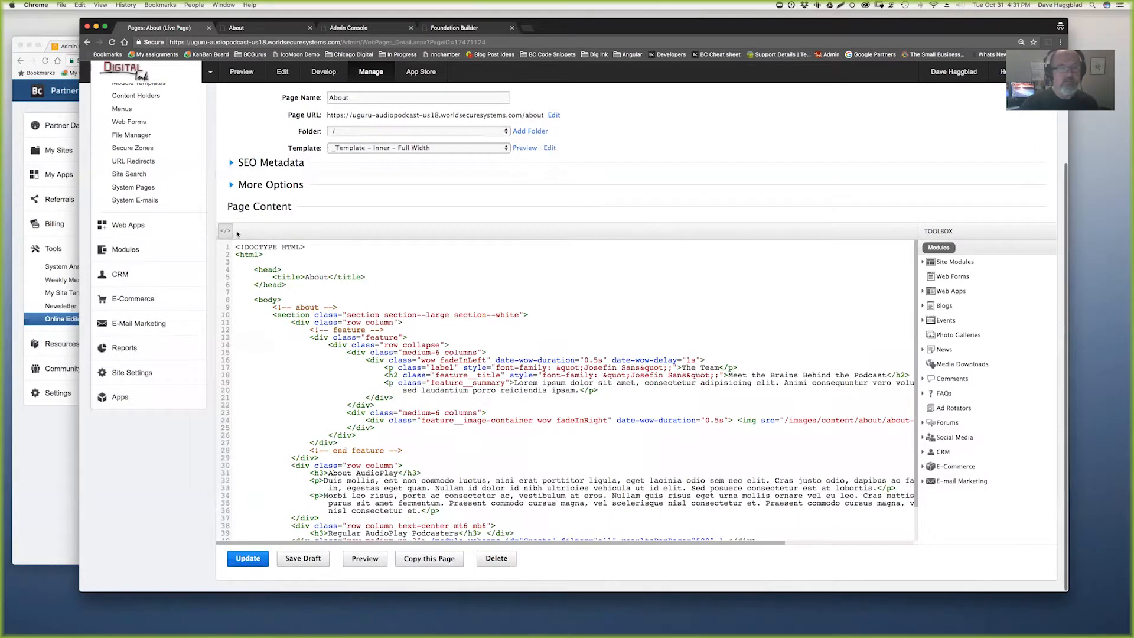
{"action": "left_click", "coordinate": [235, 232]}
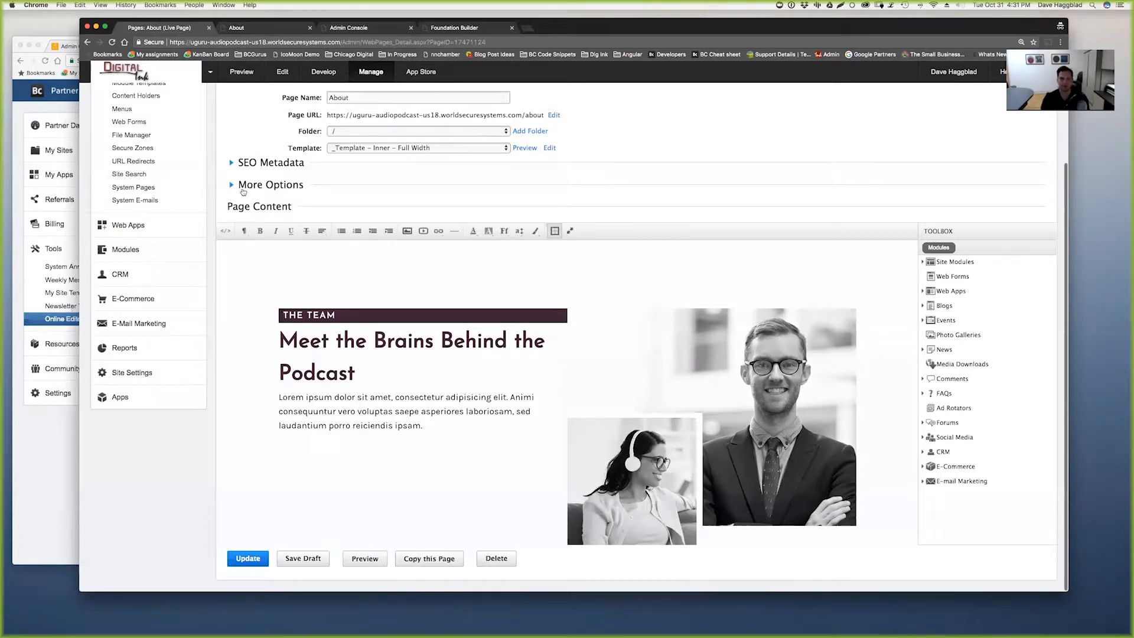
- Permanently delete 36px from the Online Editor's configured font sizes
{"action": "left_click", "coordinate": [77, 468]}
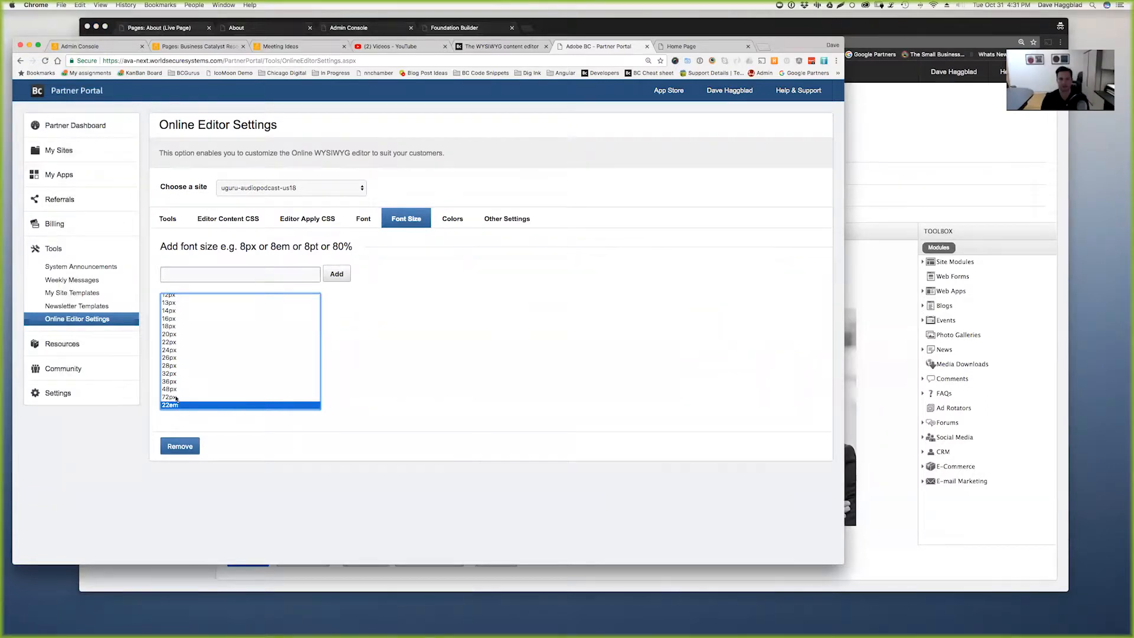
{"action": "left_click", "coordinate": [200, 365]}
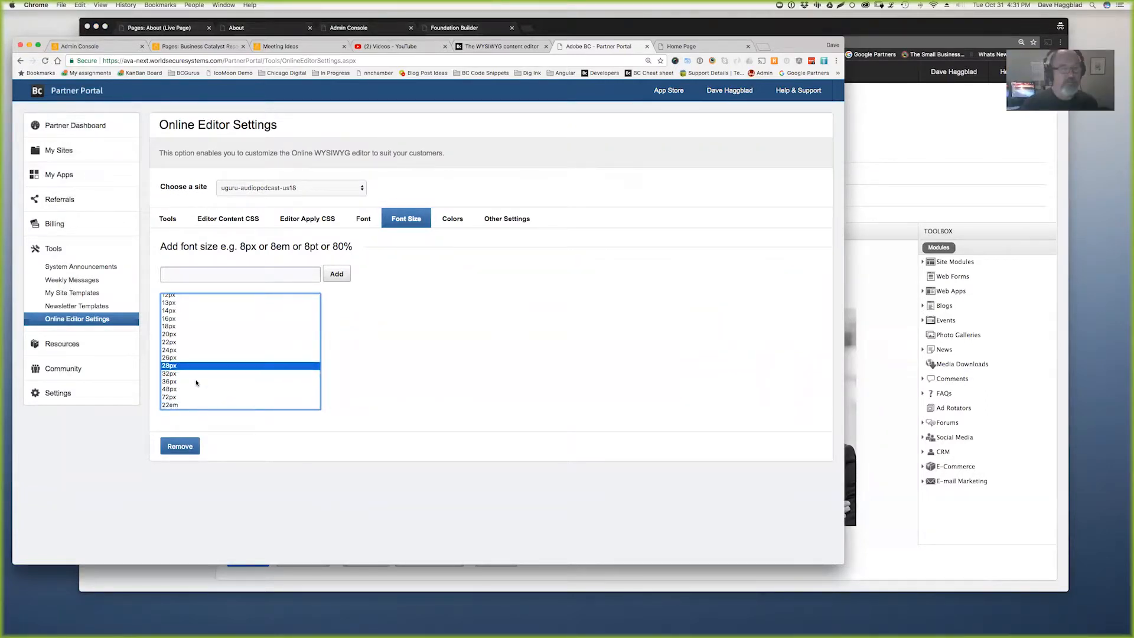
{"action": "left_click", "coordinate": [177, 381]}
{"action": "left_click", "coordinate": [180, 447]}
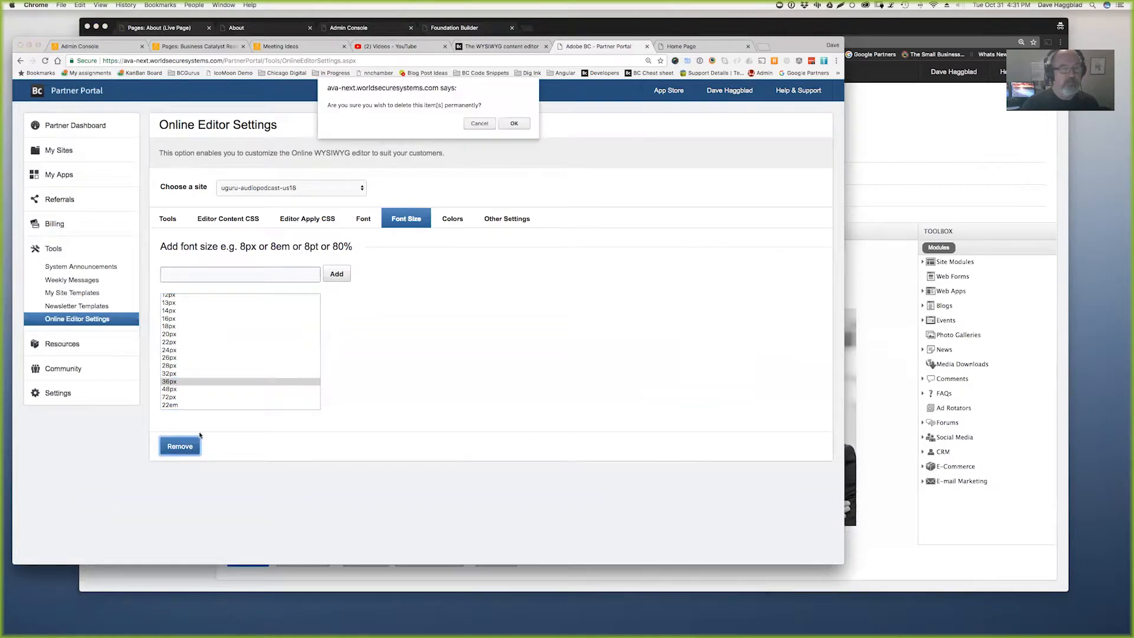
{"action": "left_click", "coordinate": [514, 124]}
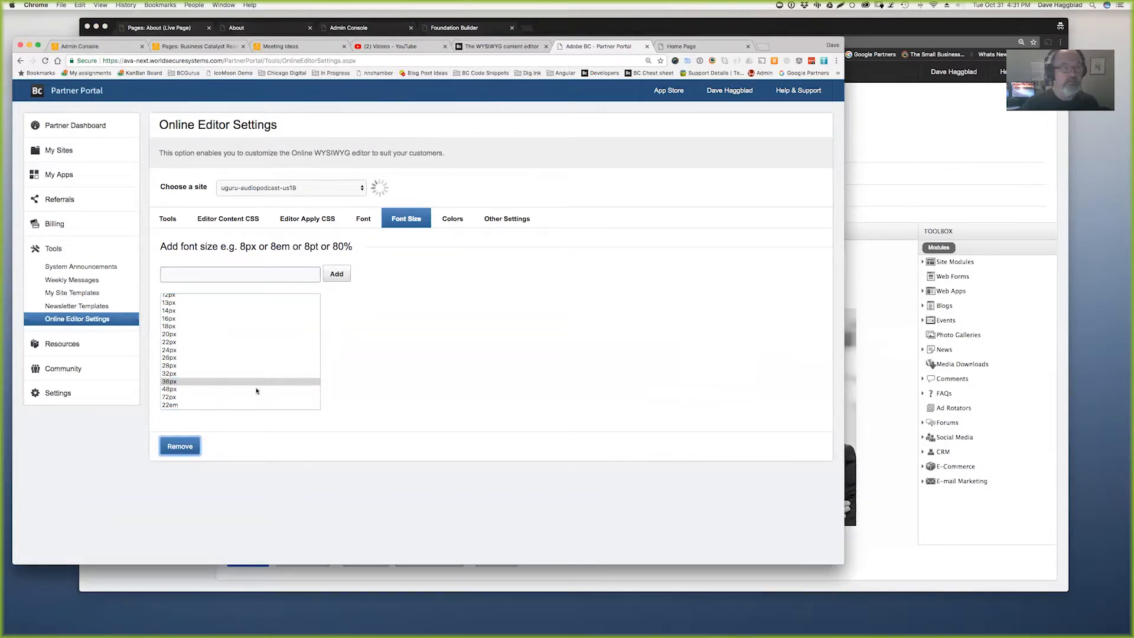
- Reload the About page editor and confirm its font-size list no longer offers 36px
{"action": "scroll", "coordinate": [189, 412], "scroll_direction": "down", "scroll_amount": 3}
{"action": "left_click", "coordinate": [885, 402]}
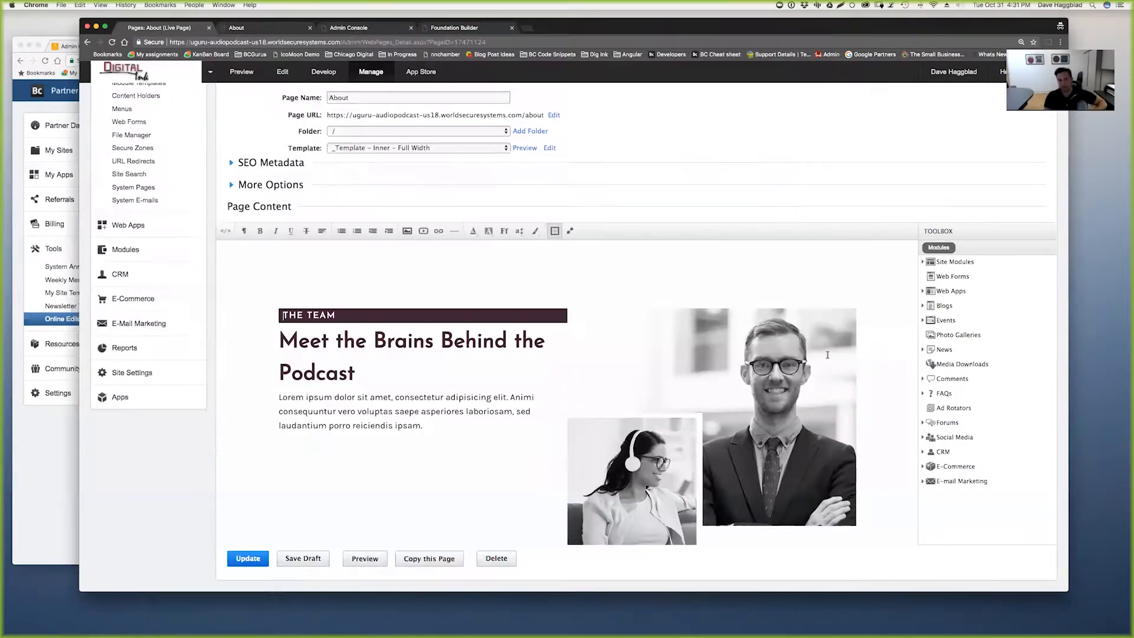
{"action": "key", "text": "super+r"}
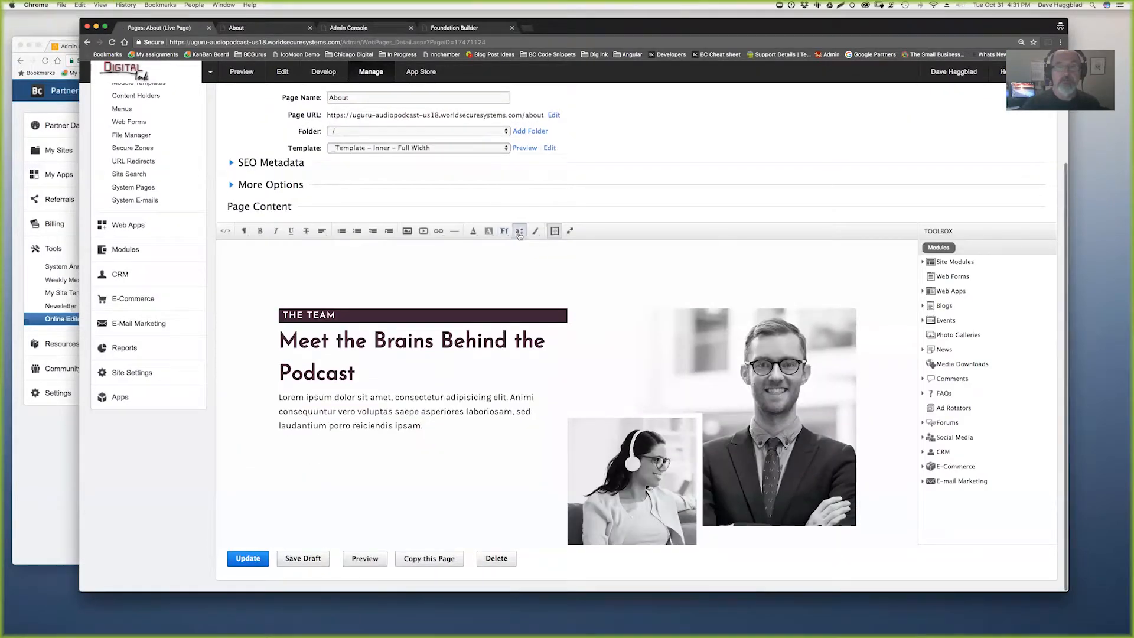
{"action": "left_click", "coordinate": [519, 232]}
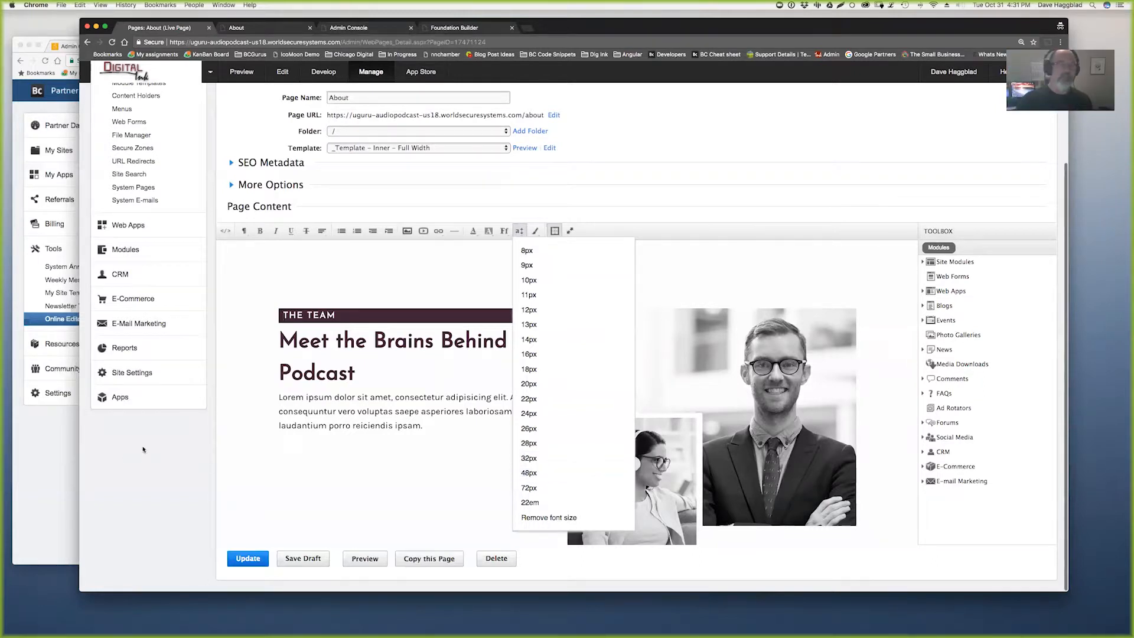
{"action": "left_click", "coordinate": [47, 452]}
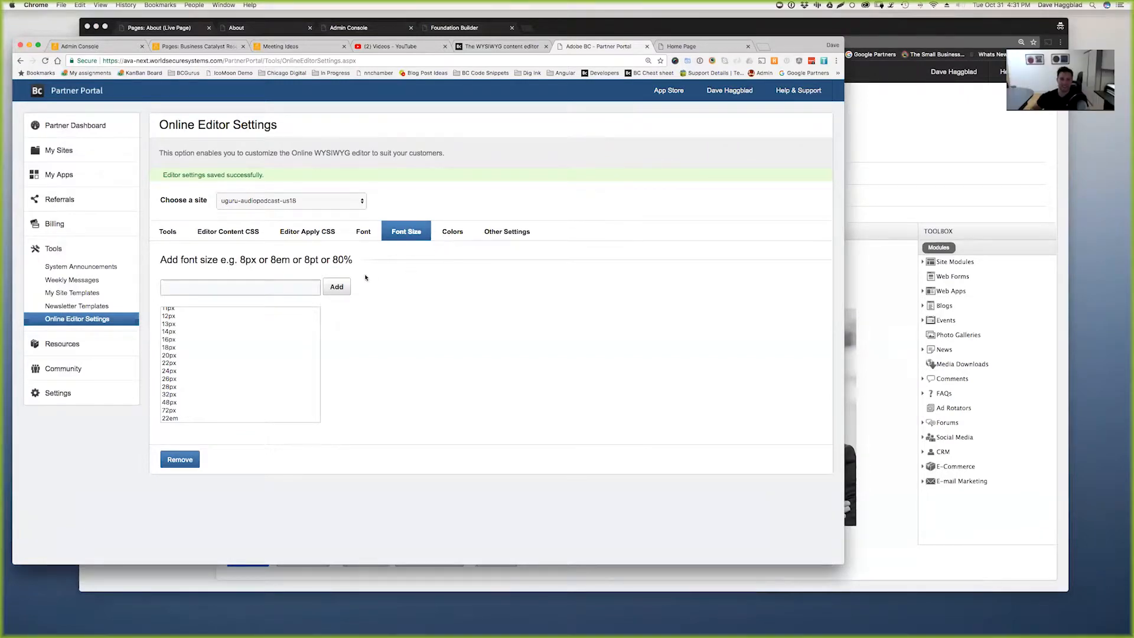
- Review the 32px, 24px, 22px and 18px font sizes and the Editor Apply CSS settings
{"action": "left_click", "coordinate": [178, 395]}
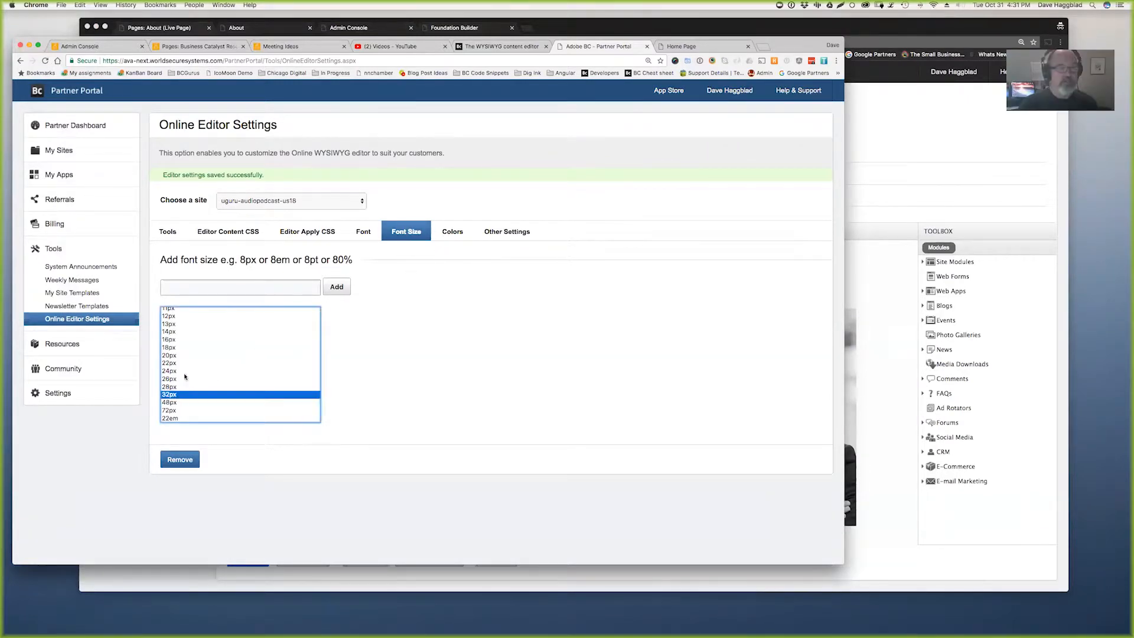
{"action": "left_click", "coordinate": [182, 363]}
{"action": "left_click", "coordinate": [190, 371]}
{"action": "left_click", "coordinate": [199, 363]}
{"action": "left_click", "coordinate": [211, 347]}
{"action": "scroll", "coordinate": [259, 354], "scroll_direction": "up", "scroll_amount": 3}
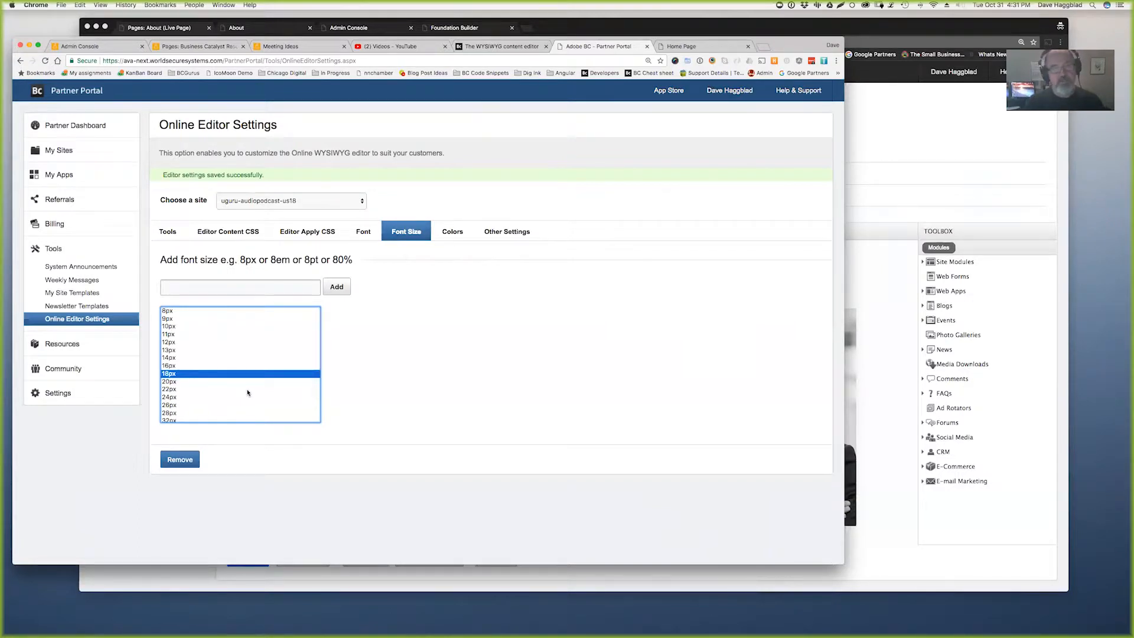
{"action": "left_click", "coordinate": [311, 232]}
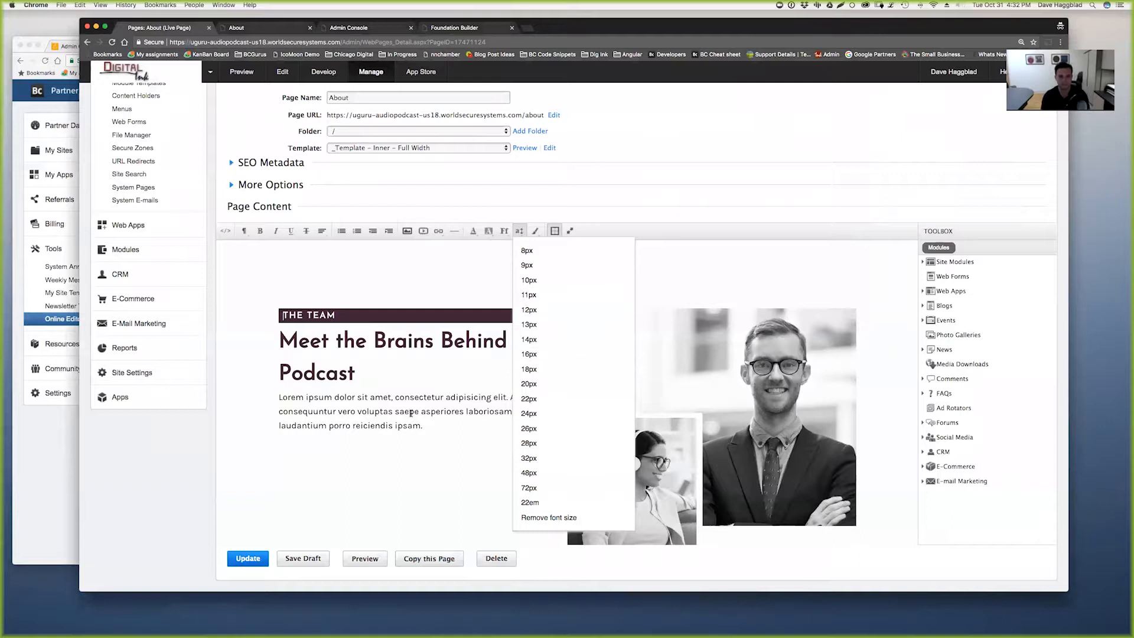
{"action": "left_click", "coordinate": [419, 412]}
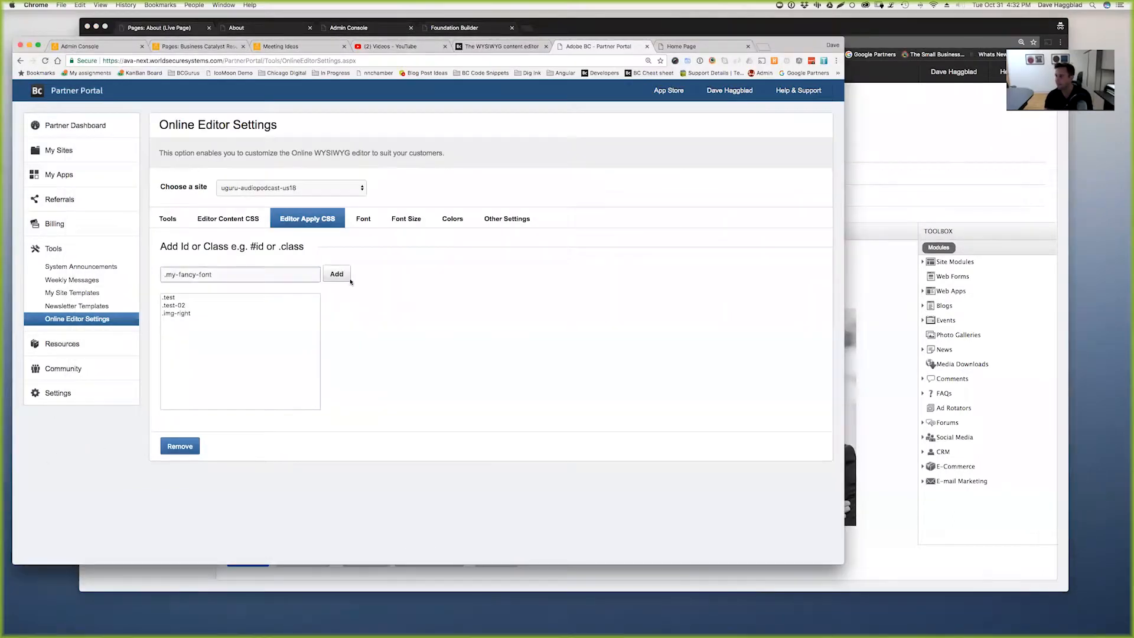
- Open the allowed Colors list and select #990000
{"action": "left_click", "coordinate": [453, 222]}
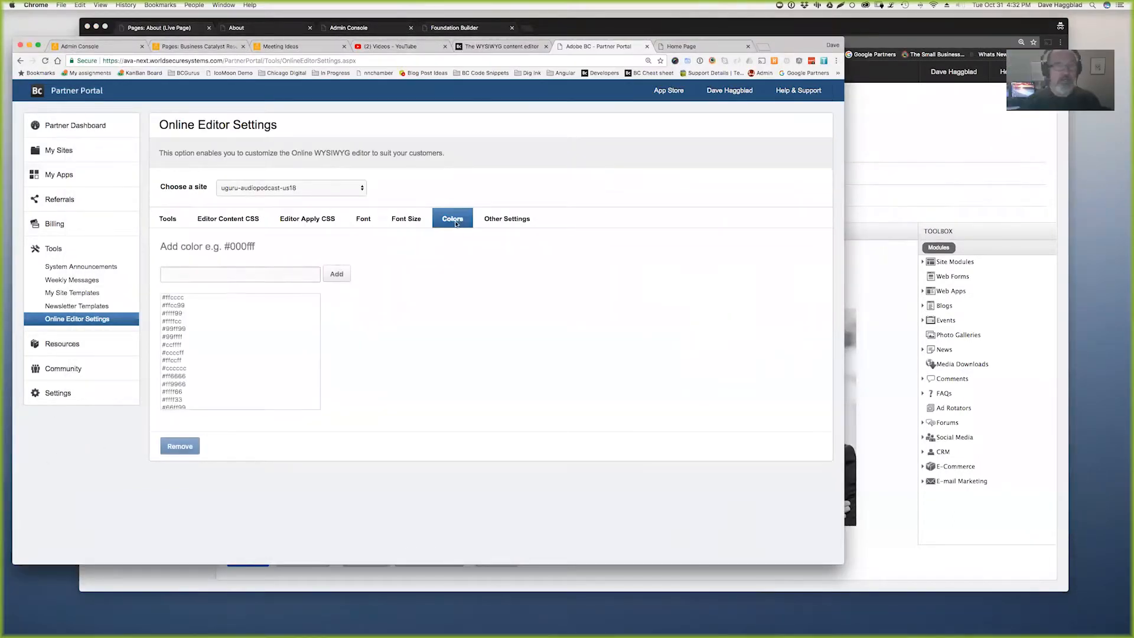
{"action": "left_click", "coordinate": [227, 278]}
{"action": "scroll", "coordinate": [211, 352], "scroll_direction": "down", "scroll_amount": 10}
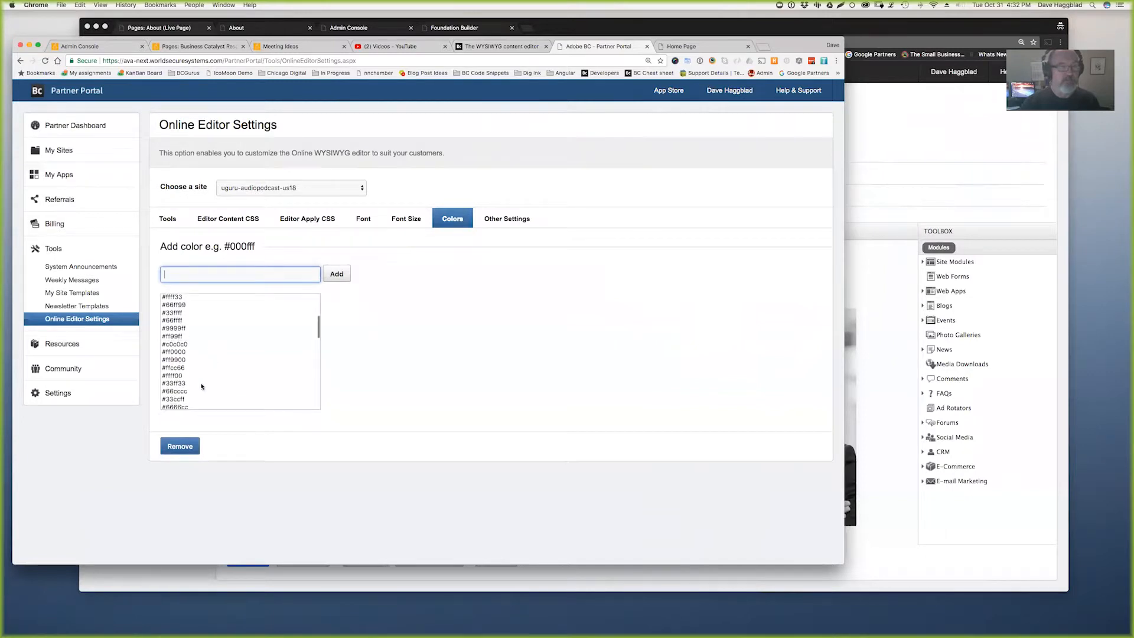
{"action": "scroll", "coordinate": [202, 389], "scroll_direction": "down", "scroll_amount": 10}
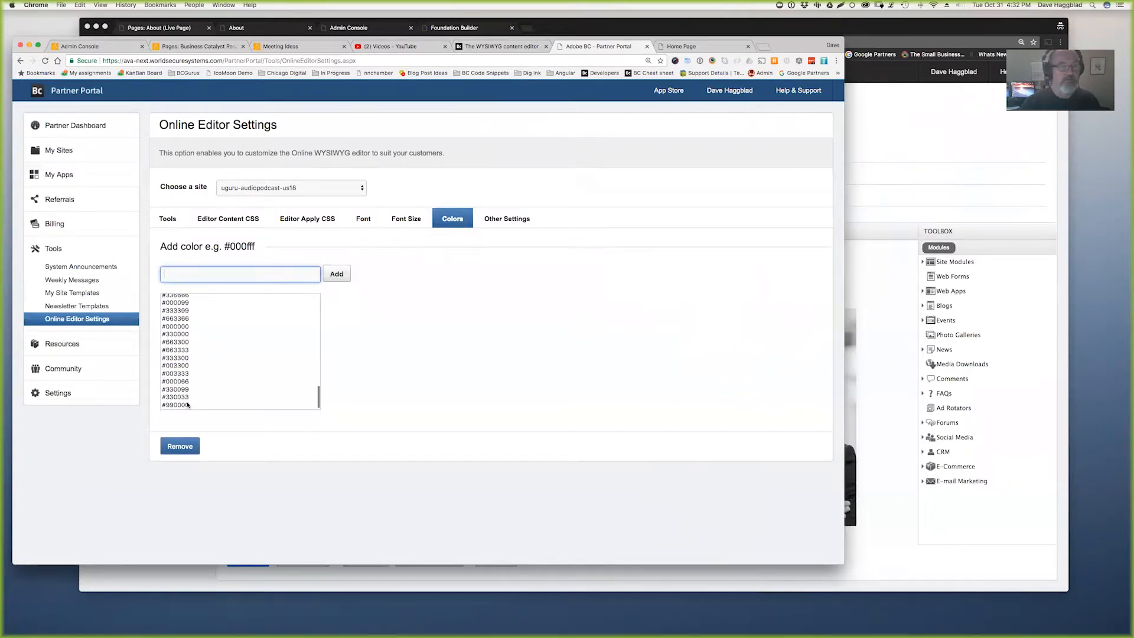
{"action": "left_click", "coordinate": [187, 404]}
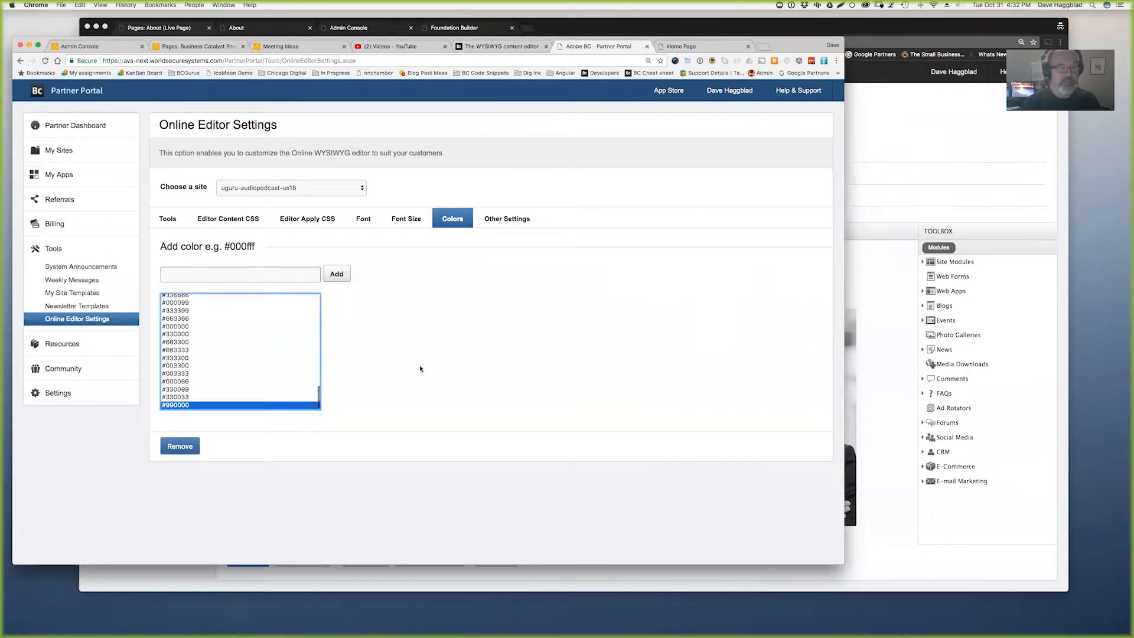
- Colour the Lorem ipsum team summary paragraph dark red, then go to the Admin Console file editor
{"action": "left_click", "coordinate": [896, 465]}
{"action": "left_click_drag", "start_coordinate": [422, 426], "coordinate": [277, 397]}
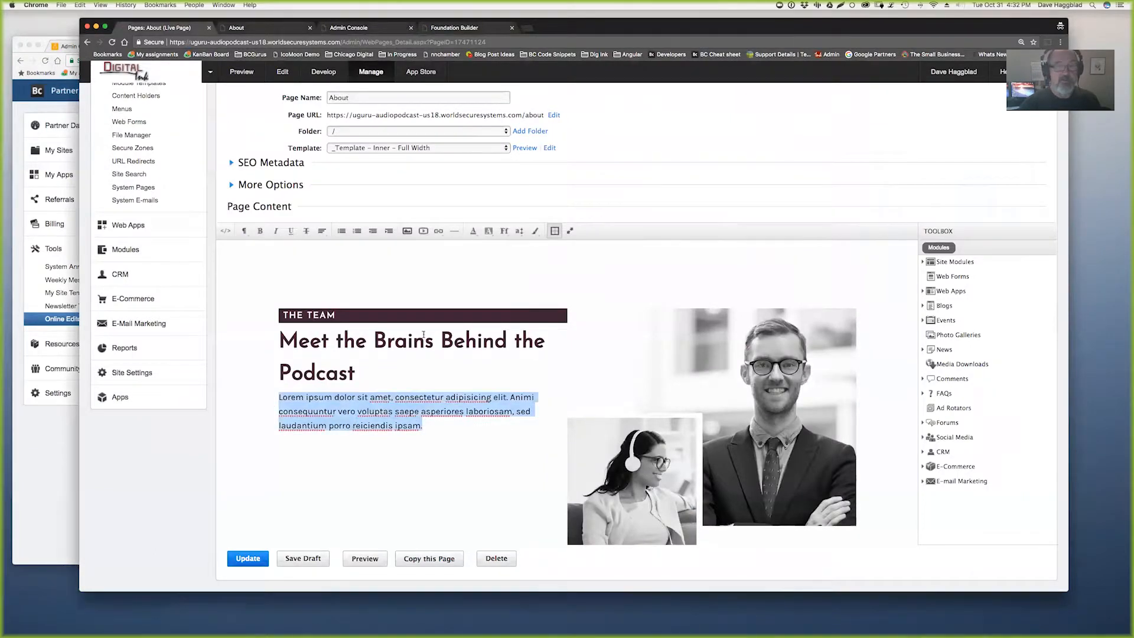
{"action": "left_click", "coordinate": [473, 230]}
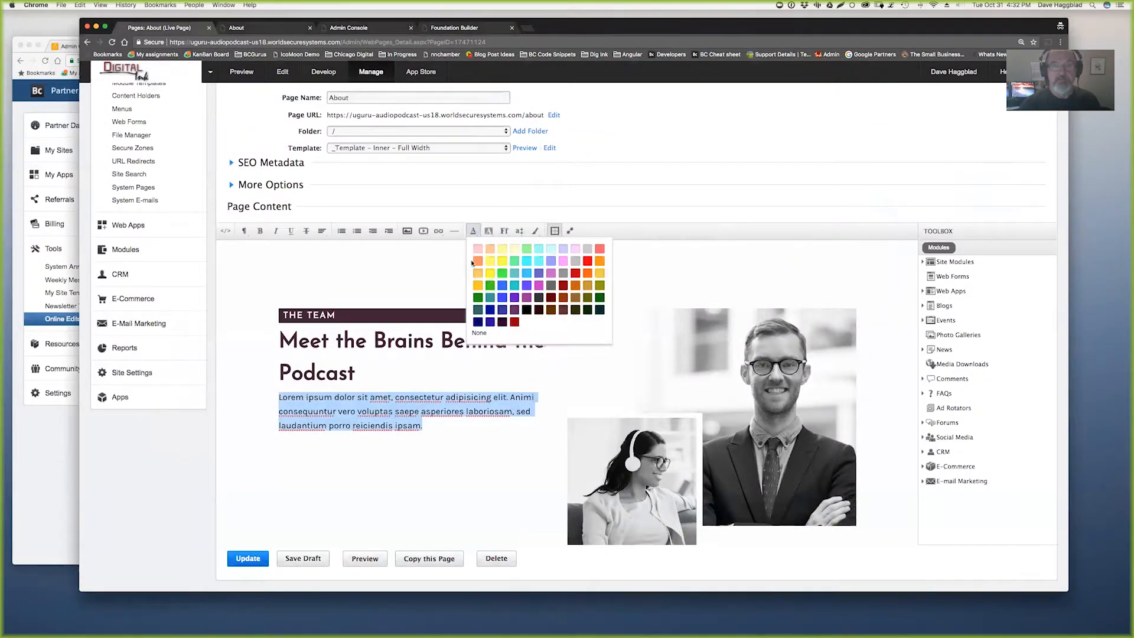
{"action": "left_click", "coordinate": [514, 322]}
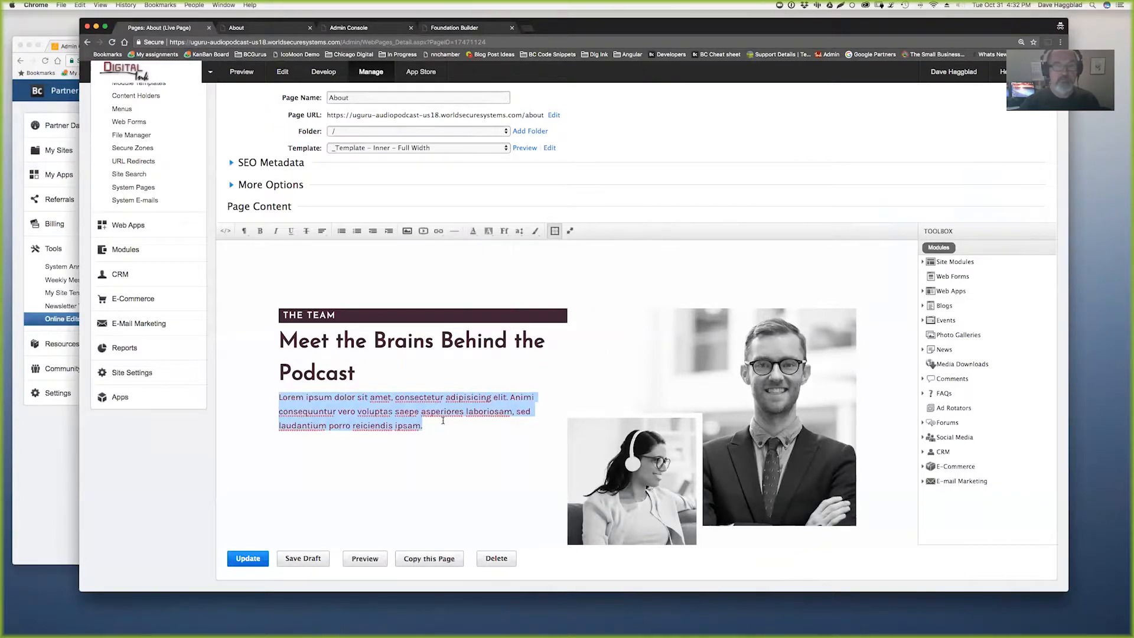
{"action": "left_click", "coordinate": [442, 421]}
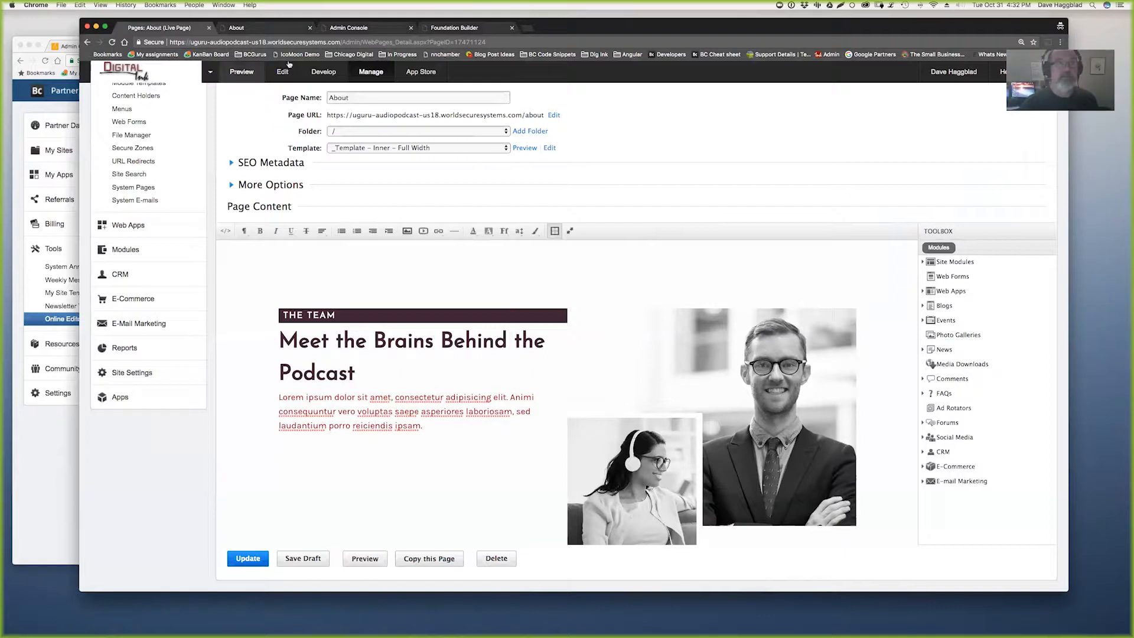
{"action": "left_click", "coordinate": [359, 24]}
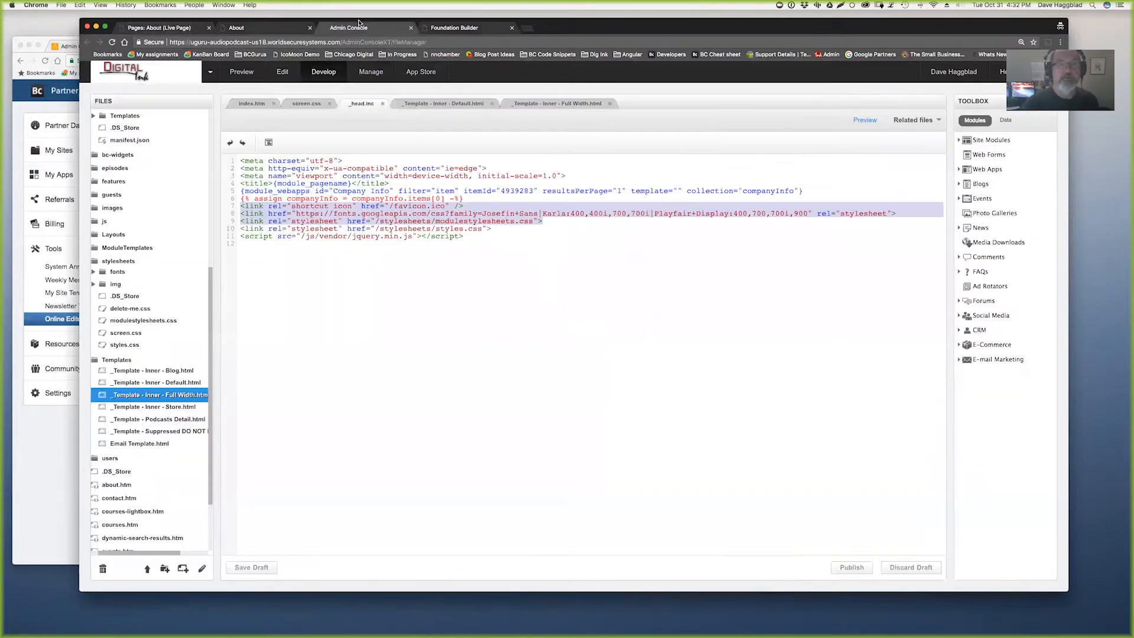
- Delete the stylesheet lines from _Template - Inner - Full Width.html and publish it
{"action": "left_click", "coordinate": [539, 106]}
{"action": "left_click", "coordinate": [523, 204]}
{"action": "left_click_drag", "start_coordinate": [521, 203], "coordinate": [524, 189]}
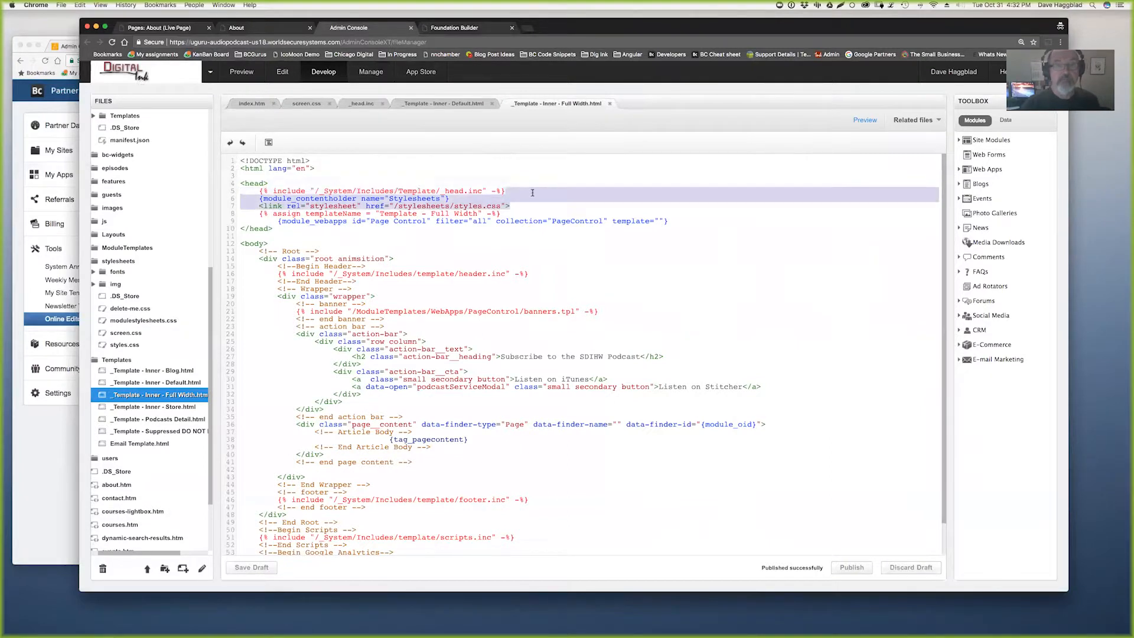
{"action": "key", "text": "BackSpace"}
{"action": "left_click", "coordinate": [853, 567]}
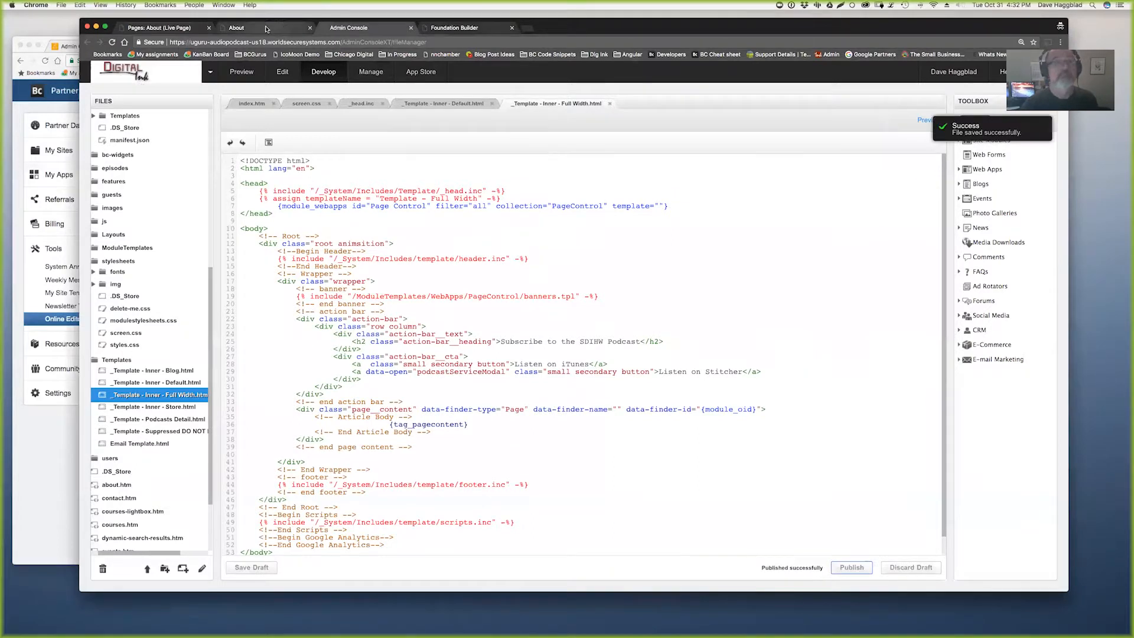
- Reload the About page editor and reapply dark red to the Lorem ipsum paragraph
{"action": "left_click", "coordinate": [266, 29]}
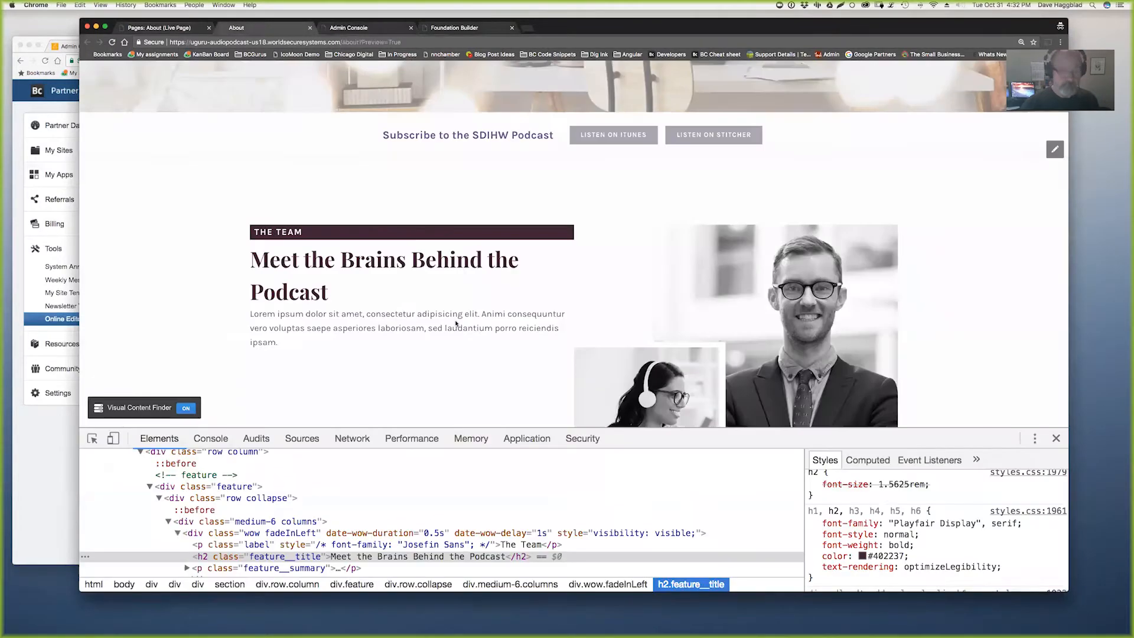
{"action": "left_click", "coordinate": [167, 31]}
{"action": "key", "text": "super+r"}
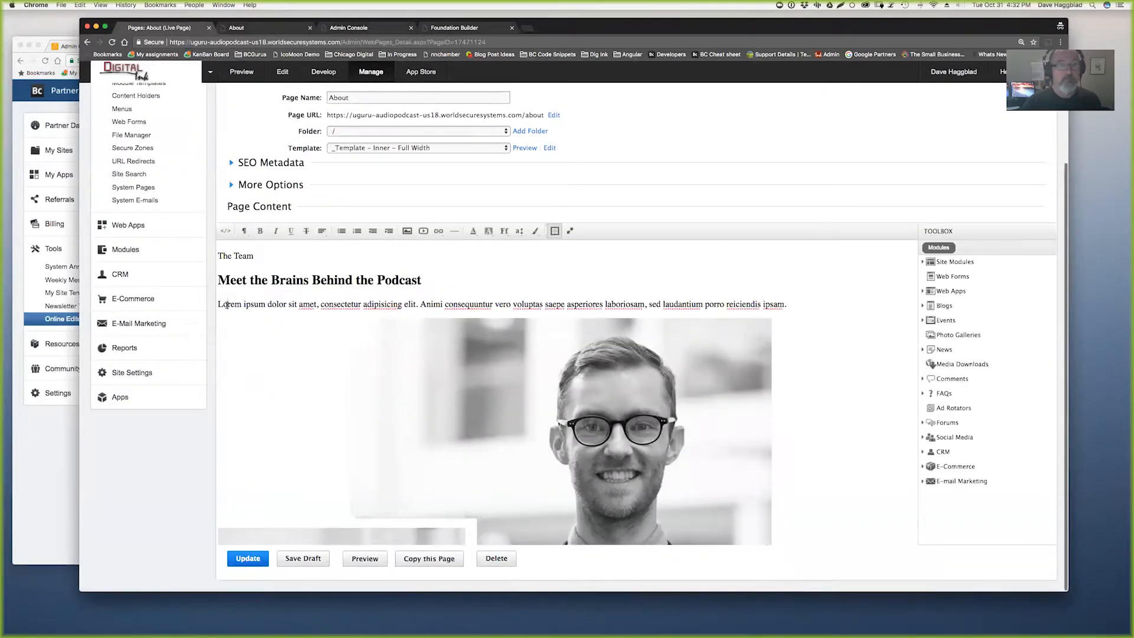
{"action": "left_click_drag", "start_coordinate": [226, 304], "coordinate": [790, 304]}
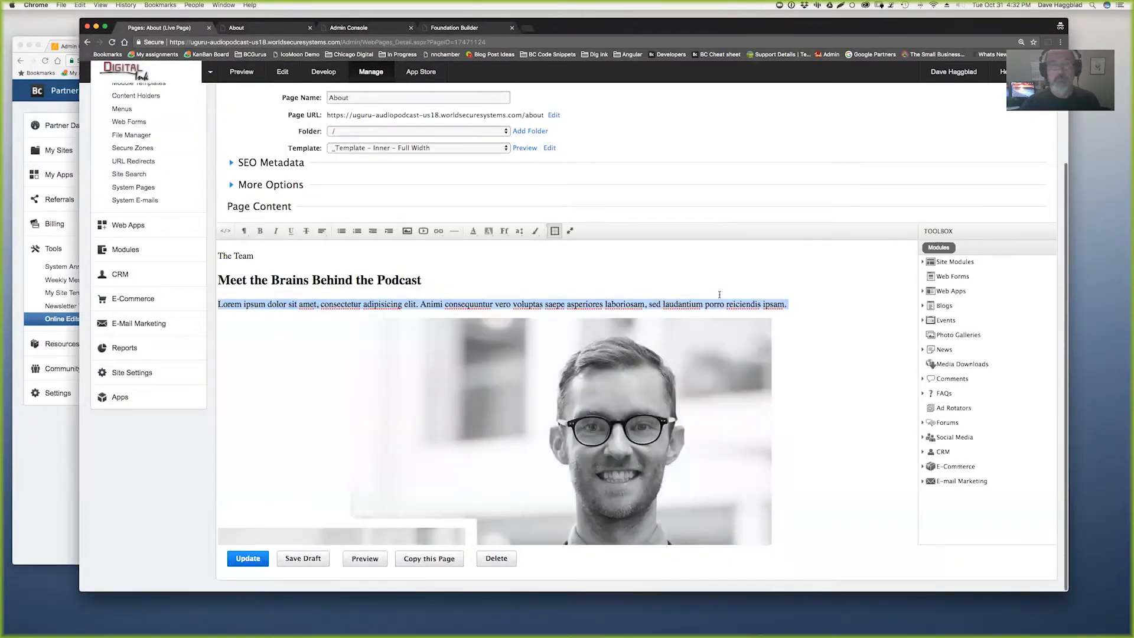
{"action": "left_click", "coordinate": [473, 230]}
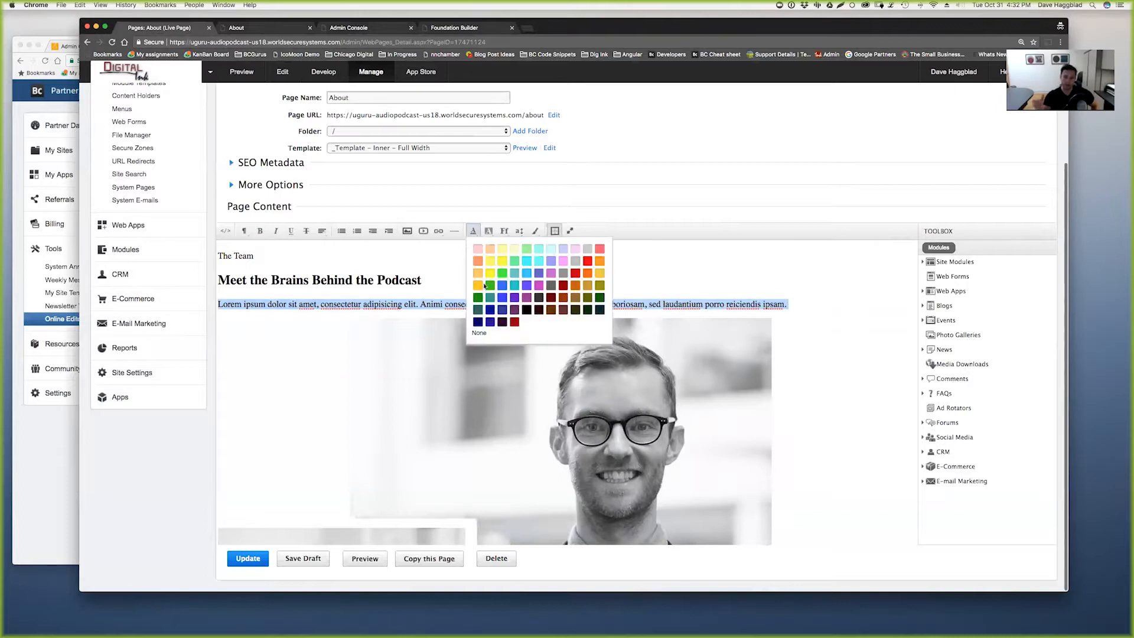
{"action": "left_click", "coordinate": [515, 322]}
{"action": "left_click", "coordinate": [814, 341]}
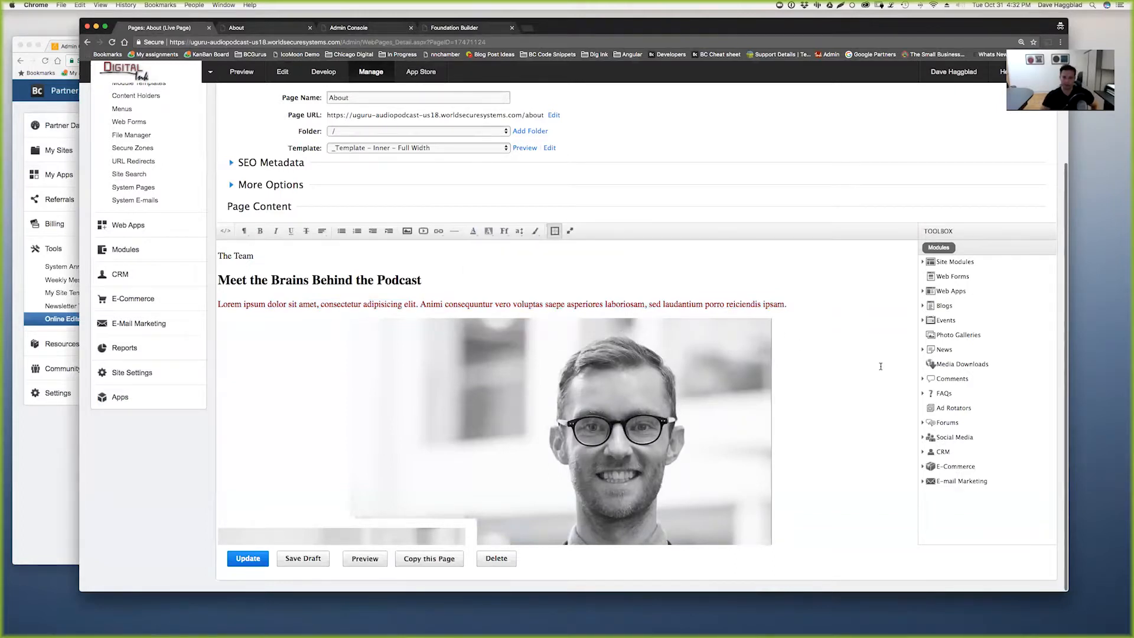
{"action": "left_click_drag", "start_coordinate": [216, 306], "coordinate": [897, 318]}
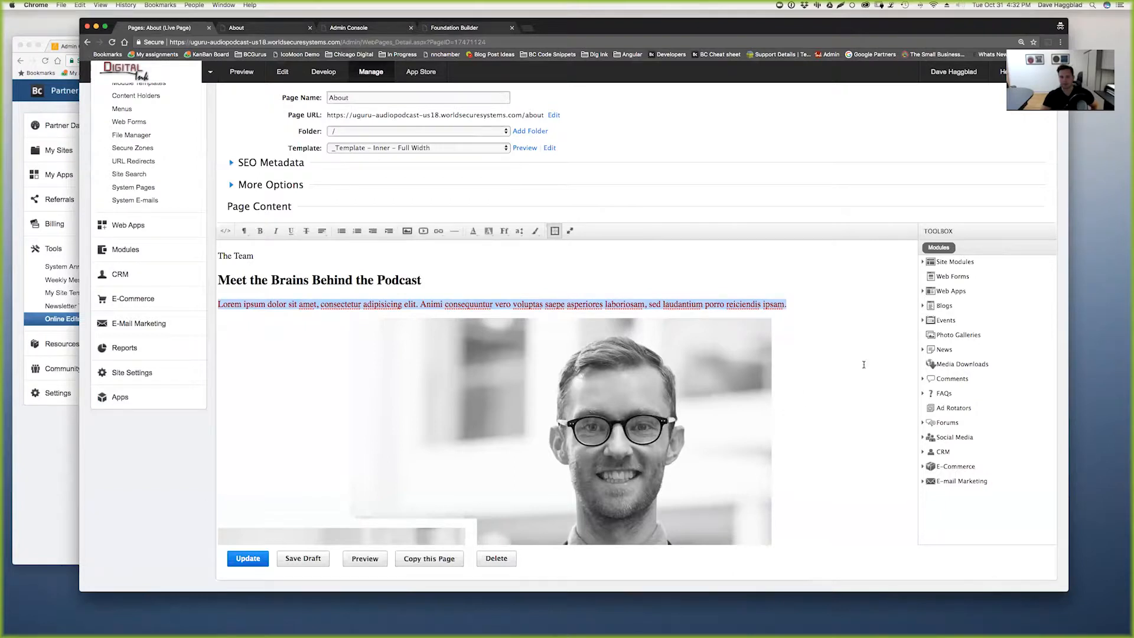
{"action": "left_click", "coordinate": [818, 347]}
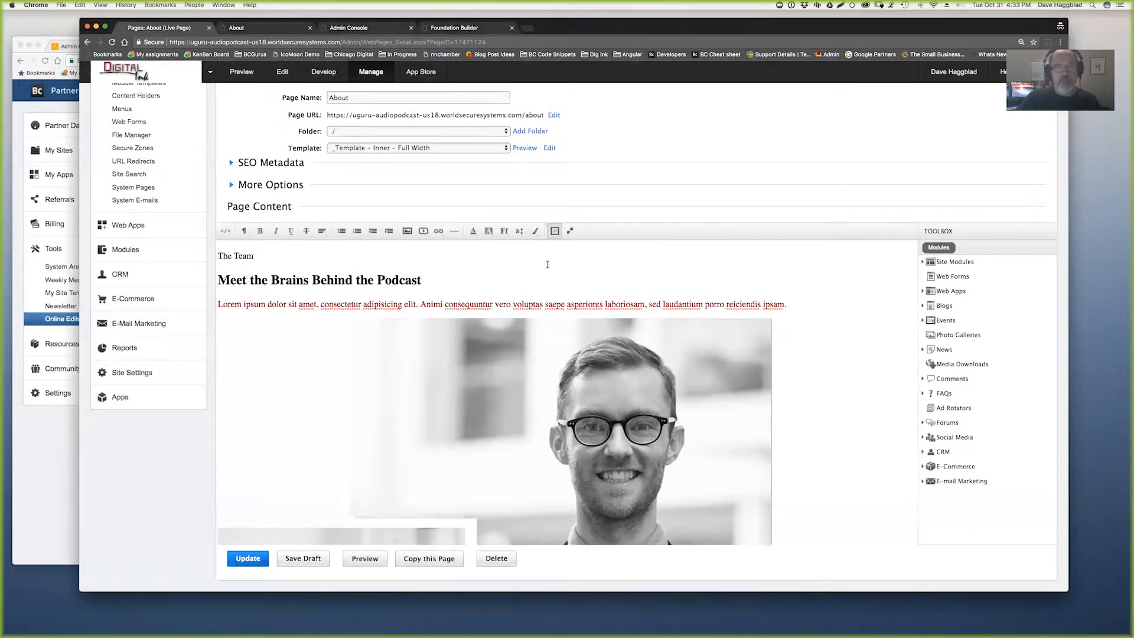
{"action": "left_click", "coordinate": [43, 470]}
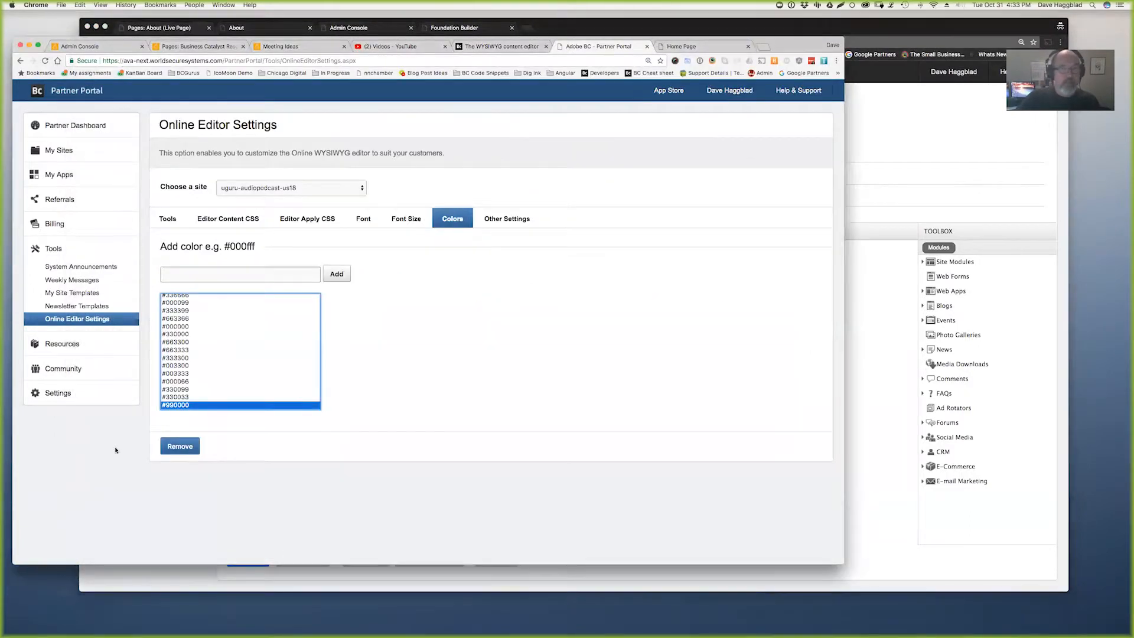
- Review the upload folder settings and open the About page's Insert Image dialog
{"action": "left_click", "coordinate": [505, 219]}
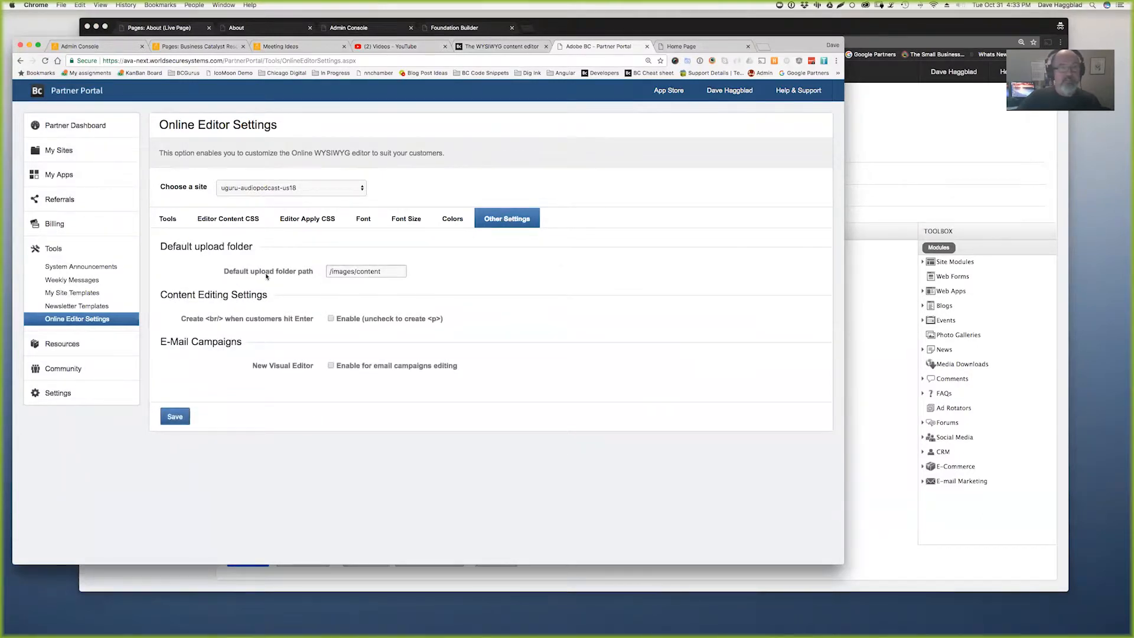
{"action": "left_click", "coordinate": [901, 491]}
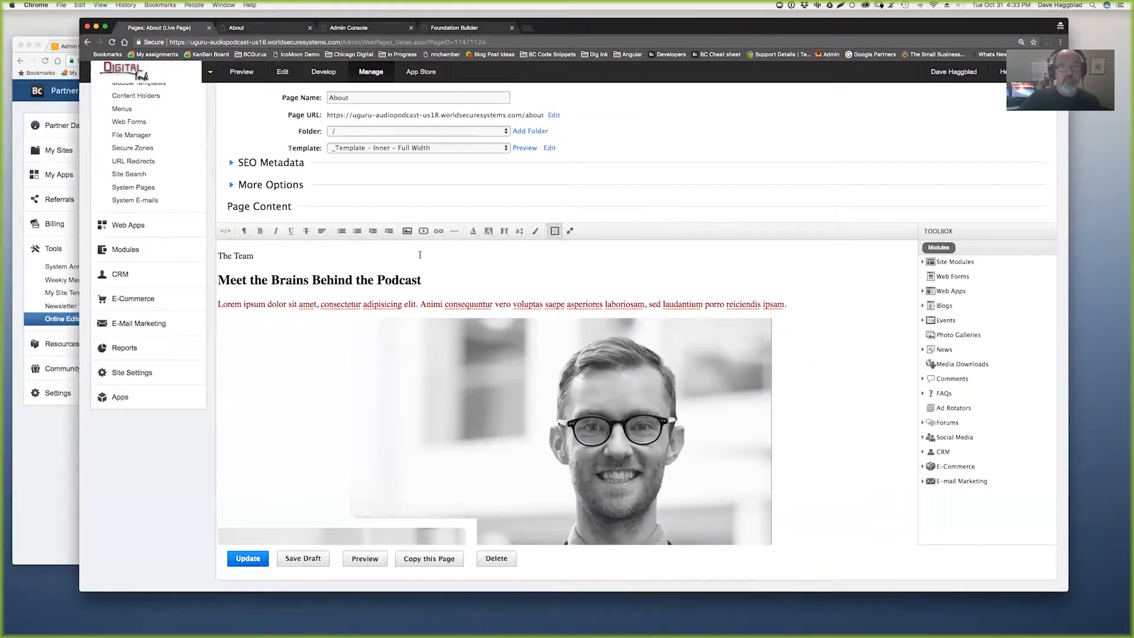
{"action": "left_click", "coordinate": [408, 231]}
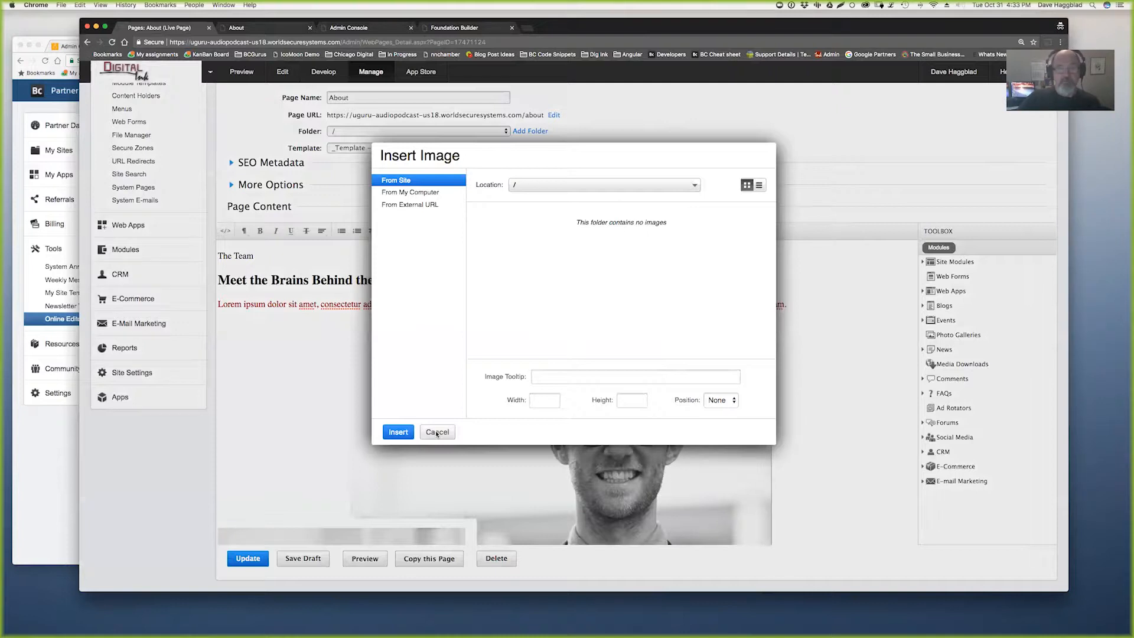
- Check the E-Mail Campaigns editor settings, then cancel the Insert Image dialog
{"action": "left_click", "coordinate": [49, 499]}
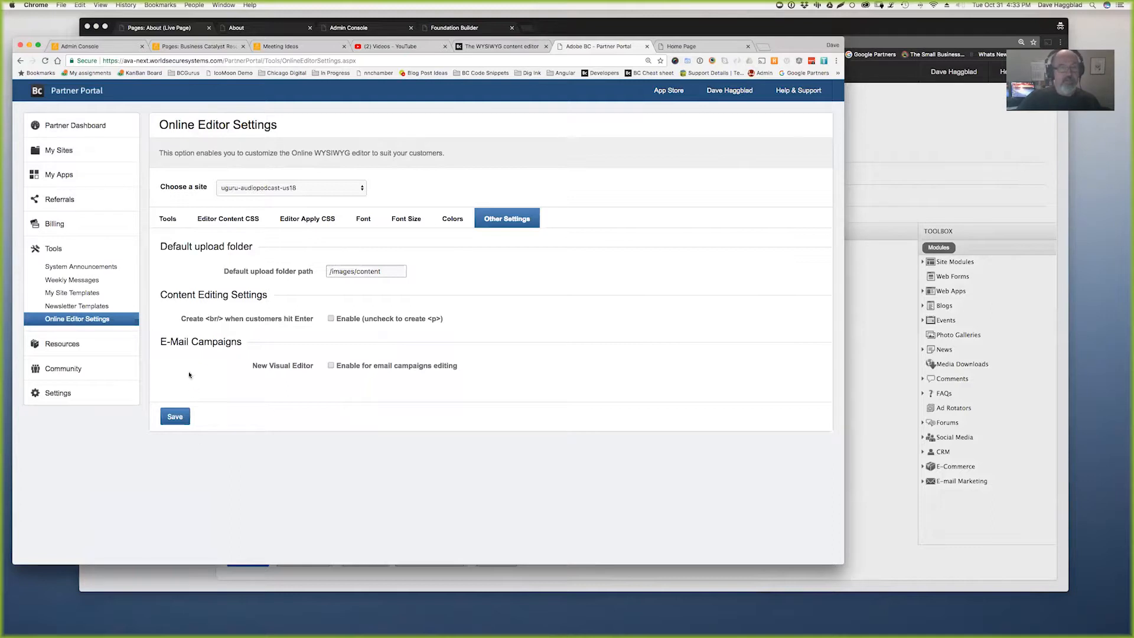
{"action": "left_click_drag", "start_coordinate": [233, 358], "coordinate": [447, 378]}
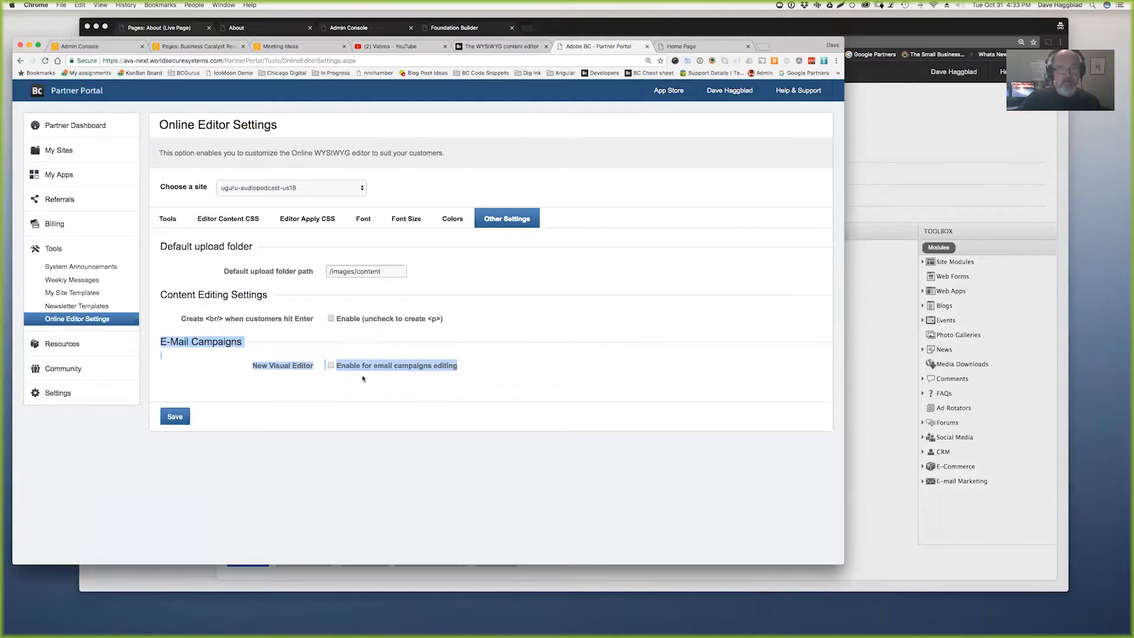
{"action": "left_click", "coordinate": [877, 537]}
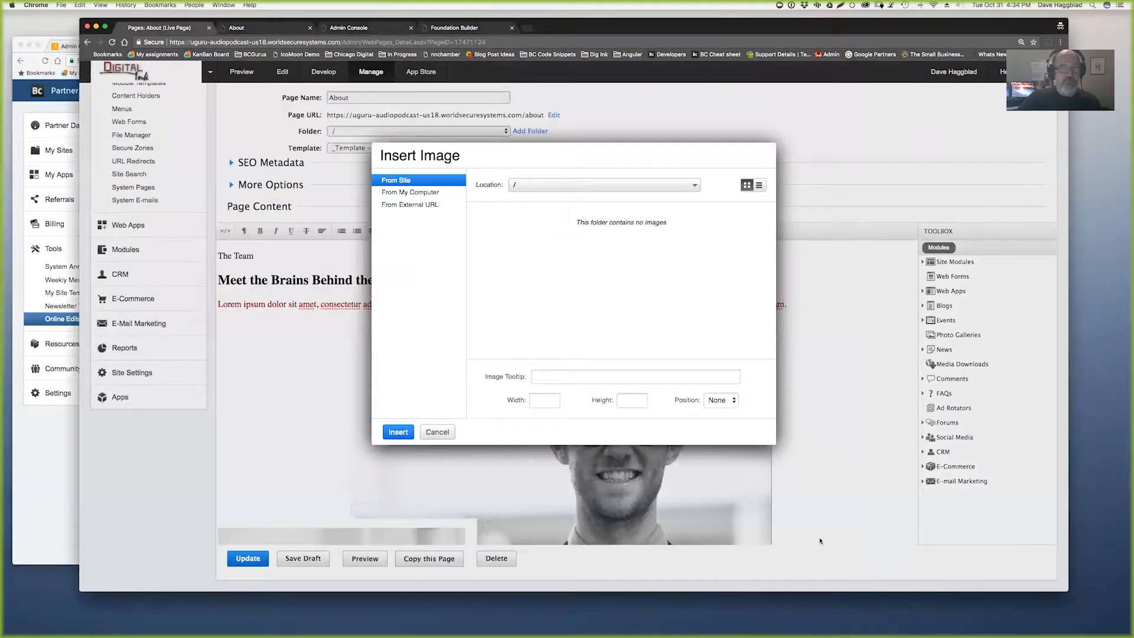
{"action": "left_click", "coordinate": [435, 433]}
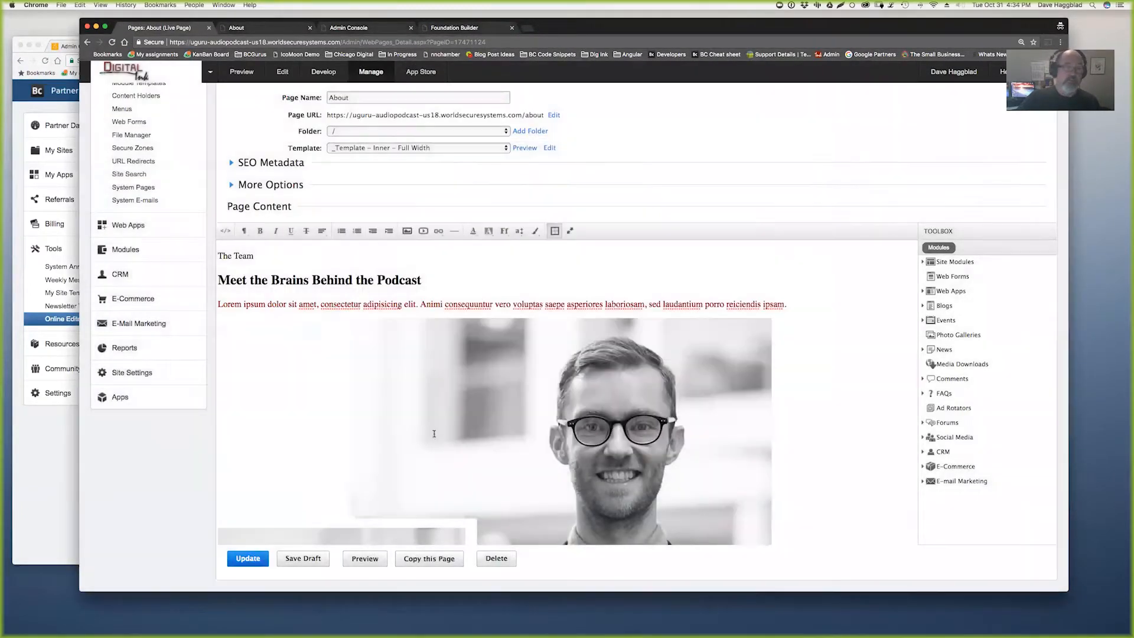
- Open the October Newsletter's Content step and toggle its HTML source view on and off
{"action": "left_click", "coordinate": [117, 328]}
{"action": "left_click", "coordinate": [136, 182]}
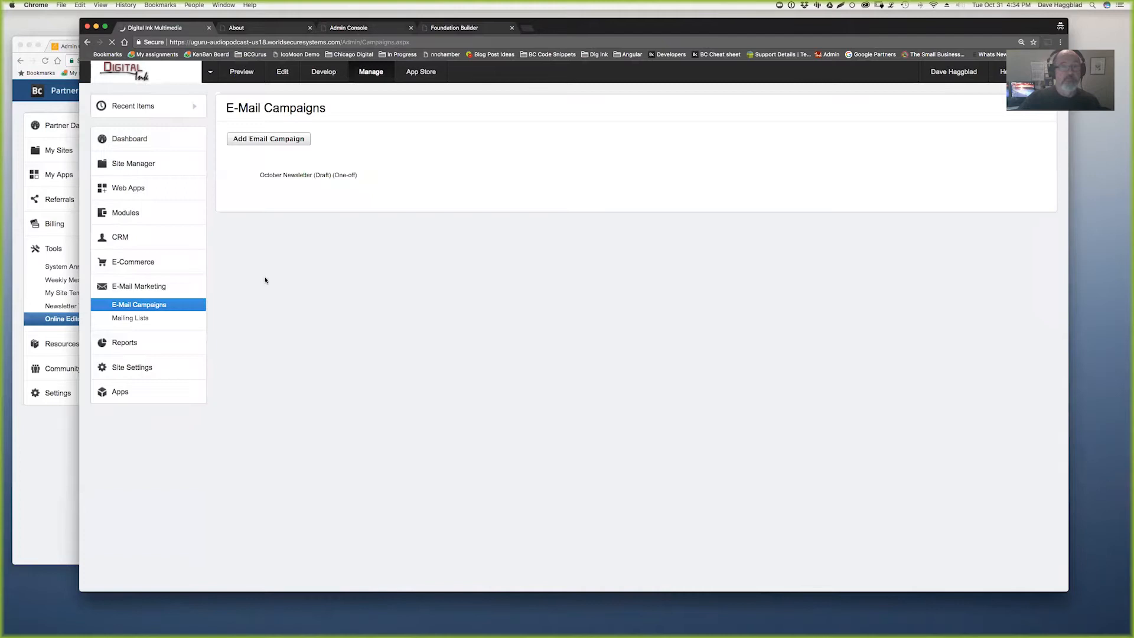
{"action": "left_click", "coordinate": [304, 194]}
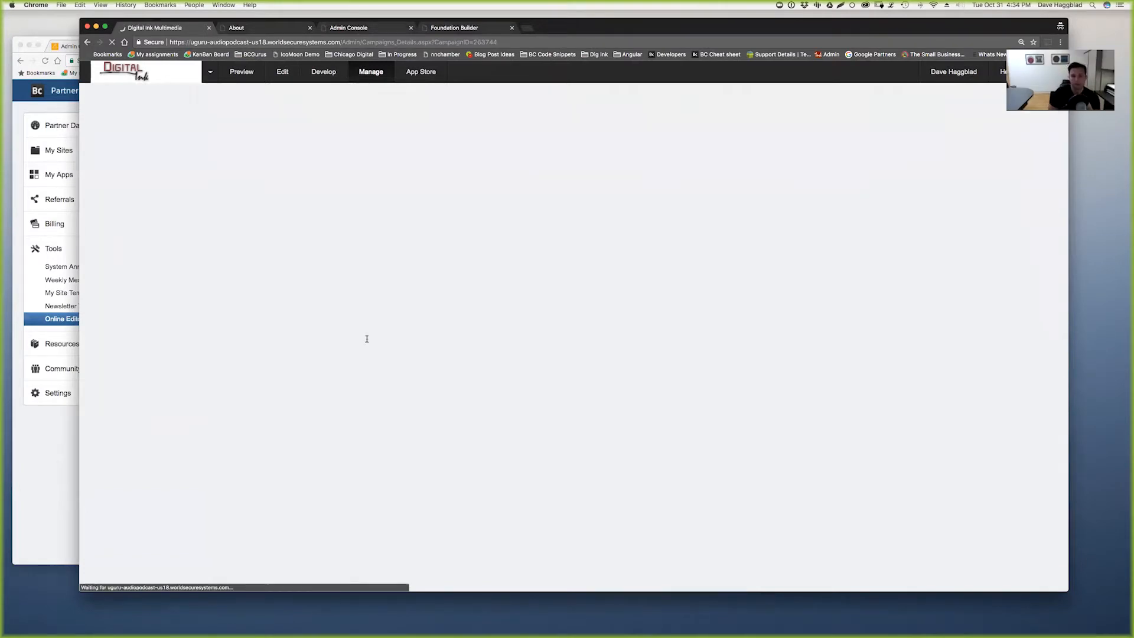
{"action": "left_click", "coordinate": [383, 143]}
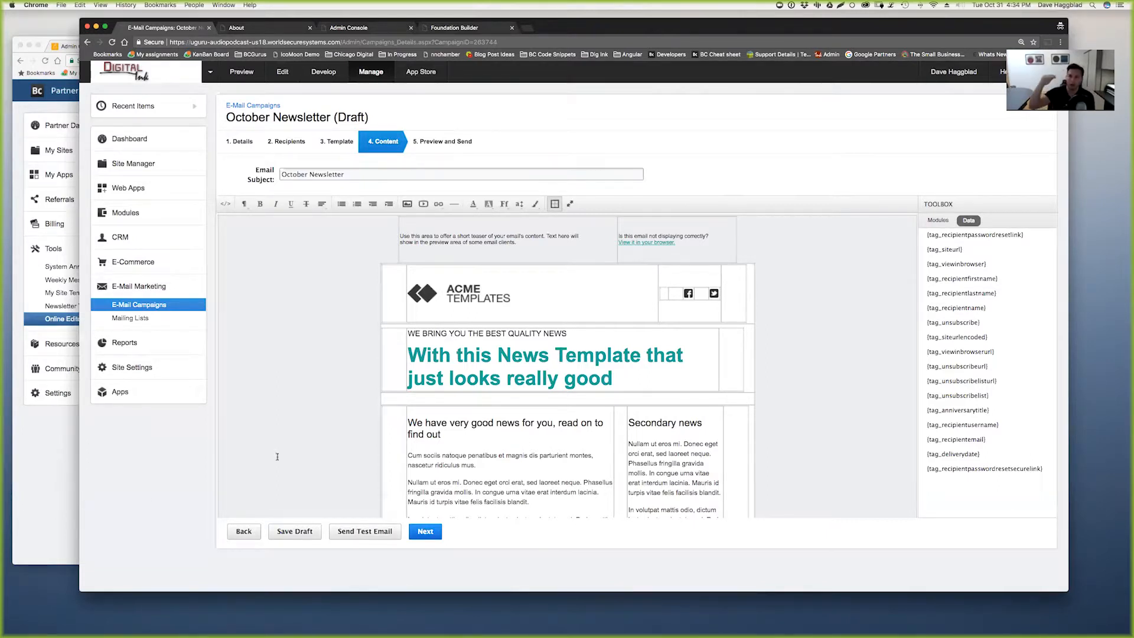
{"action": "left_click", "coordinate": [224, 205]}
{"action": "left_click", "coordinate": [225, 205]}
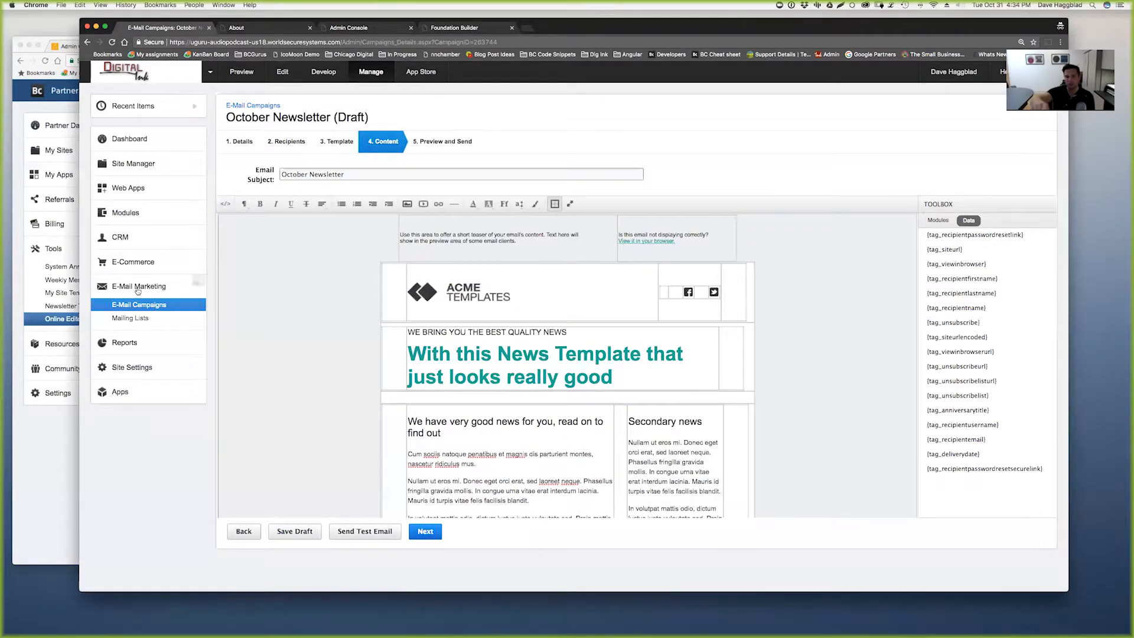
{"action": "left_click", "coordinate": [47, 481]}
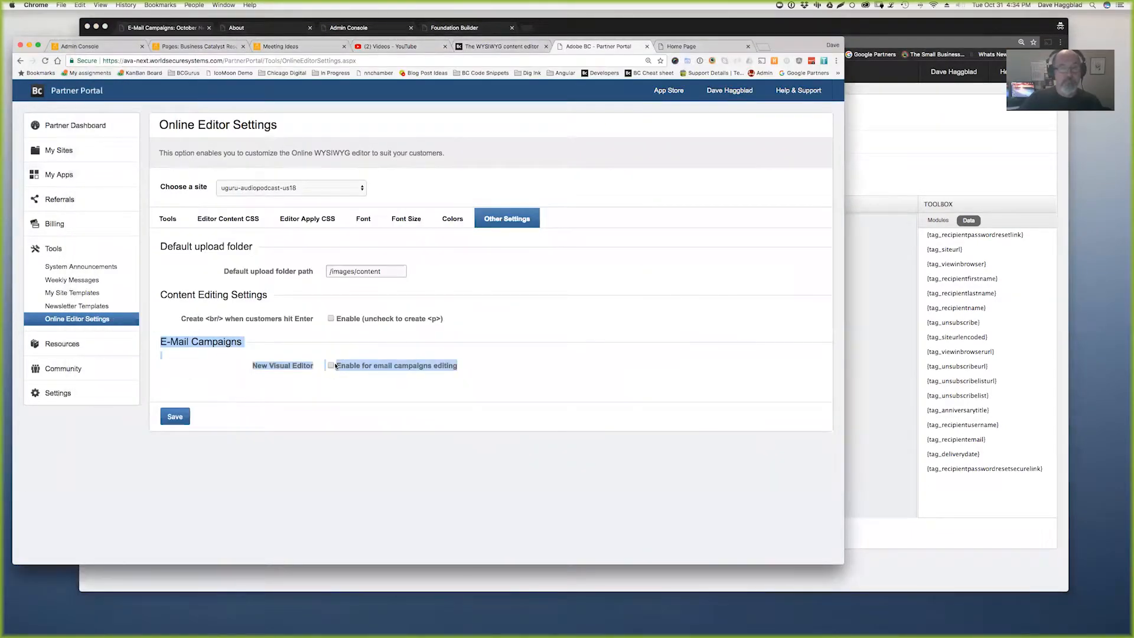
- Save the enabled email-campaign visual editor setting and reload the campaign editor page
{"action": "left_click", "coordinate": [175, 418]}
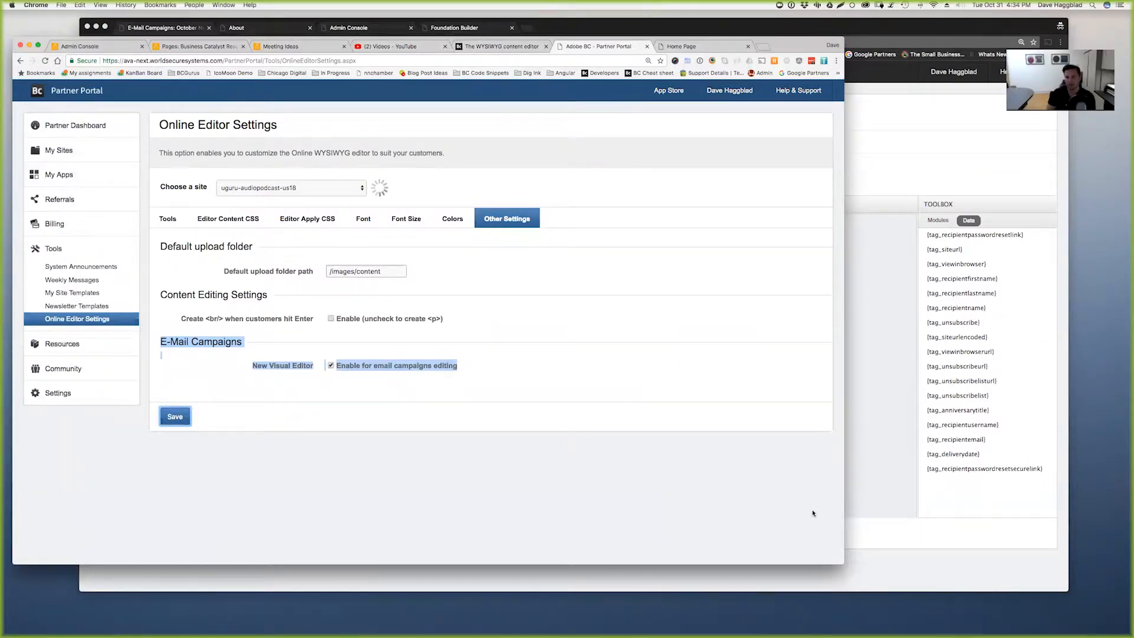
{"action": "left_click", "coordinate": [884, 462]}
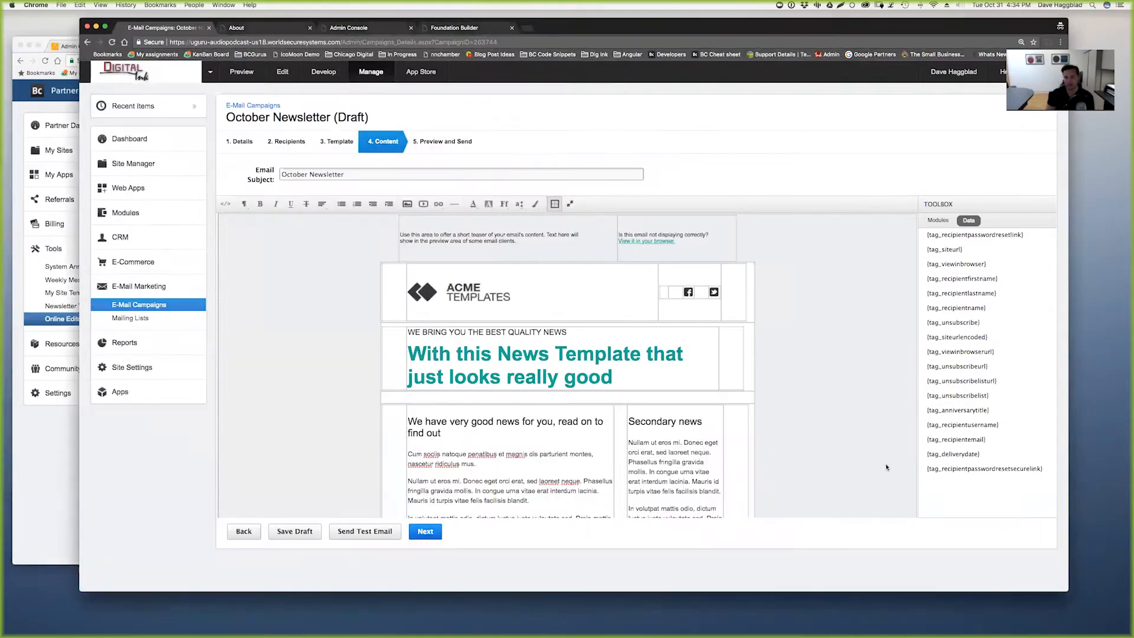
{"action": "key", "text": "super+r"}
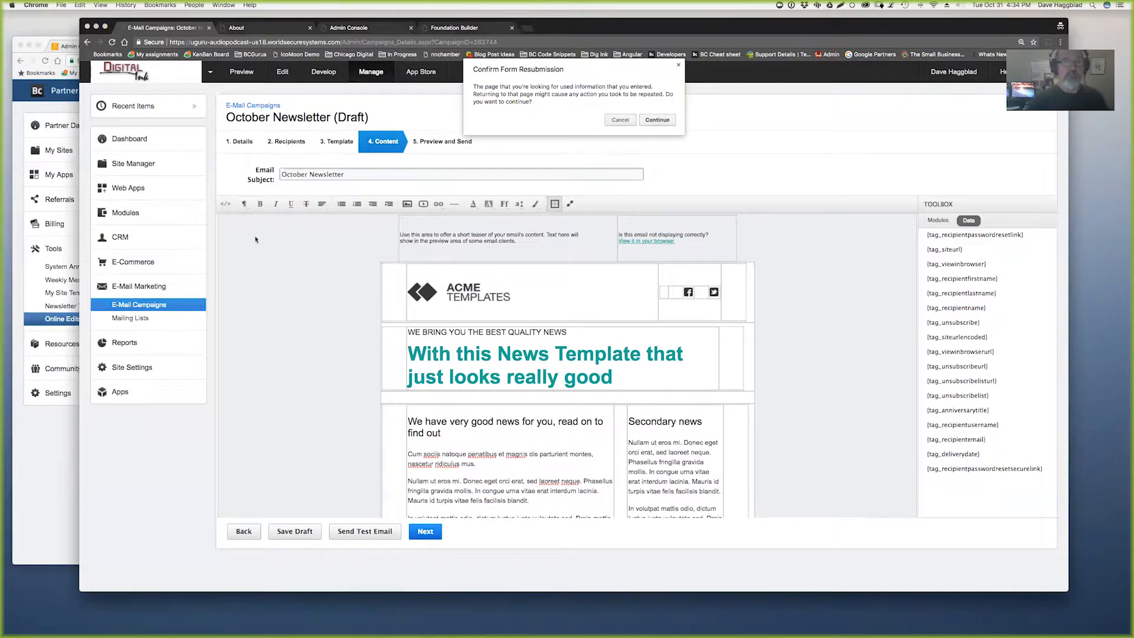
{"action": "left_click", "coordinate": [659, 120]}
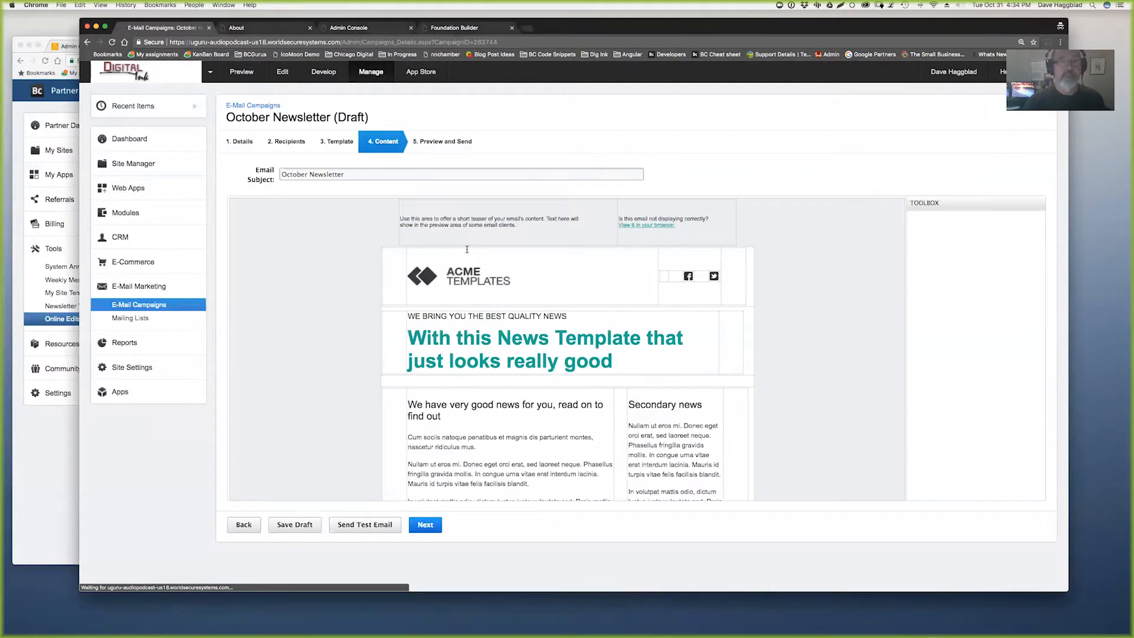
- Reopen the October Newsletter campaign from the E-Mail Campaigns list
{"action": "left_click", "coordinate": [227, 204]}
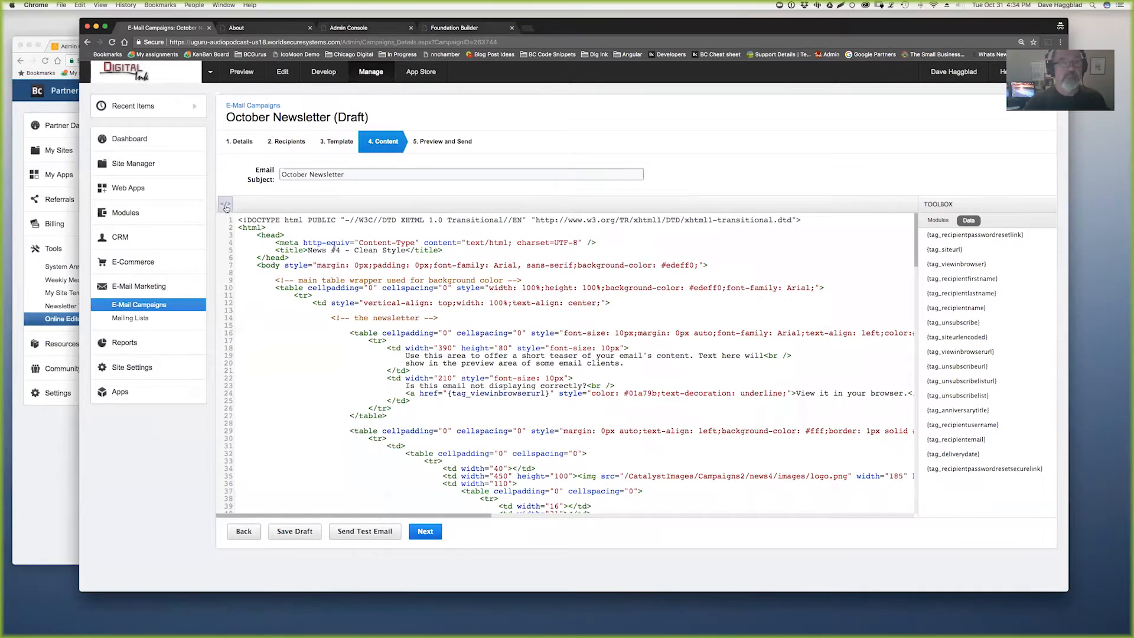
{"action": "left_click", "coordinate": [227, 205]}
{"action": "left_click", "coordinate": [140, 304]}
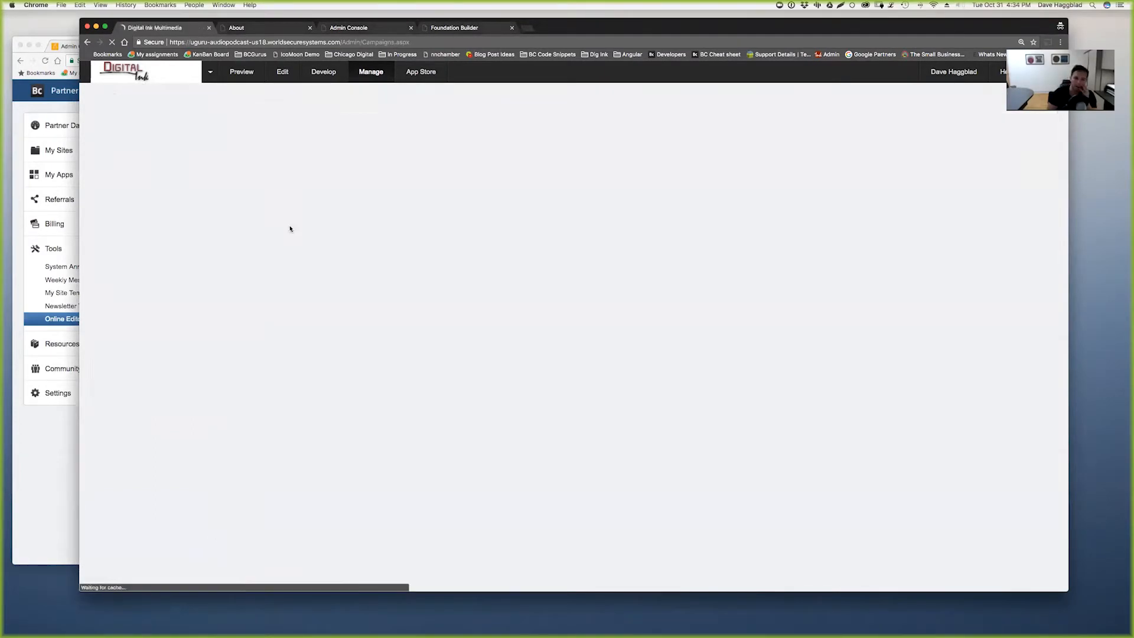
{"action": "left_click", "coordinate": [289, 192]}
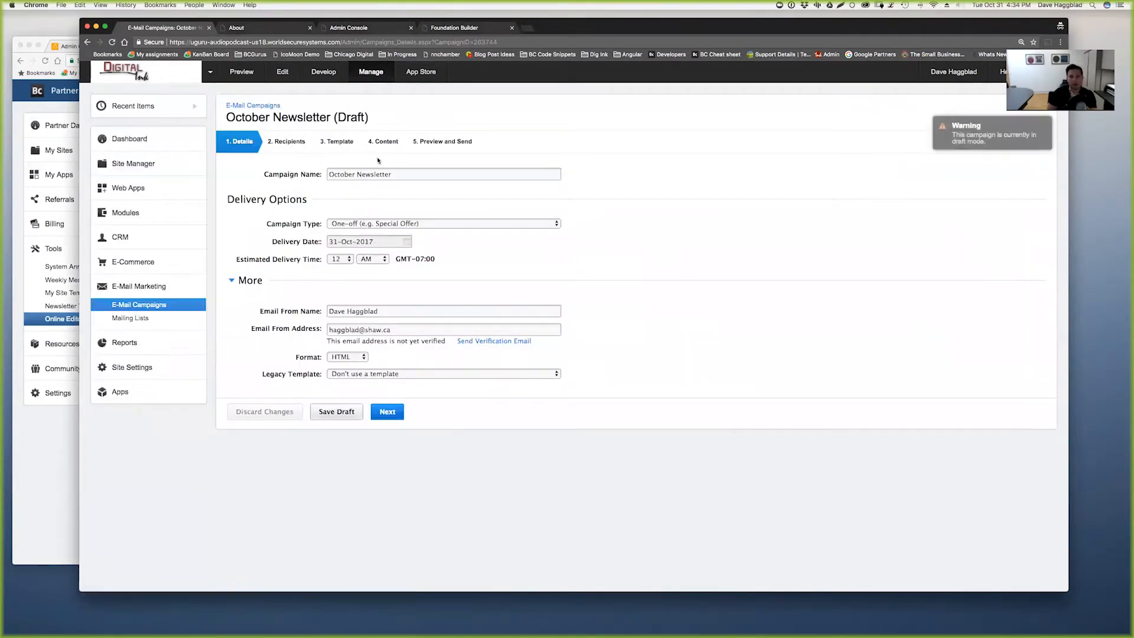
- On the Content step, try the Visual Editor mode, then switch back to the rich editor
{"action": "left_click", "coordinate": [384, 142]}
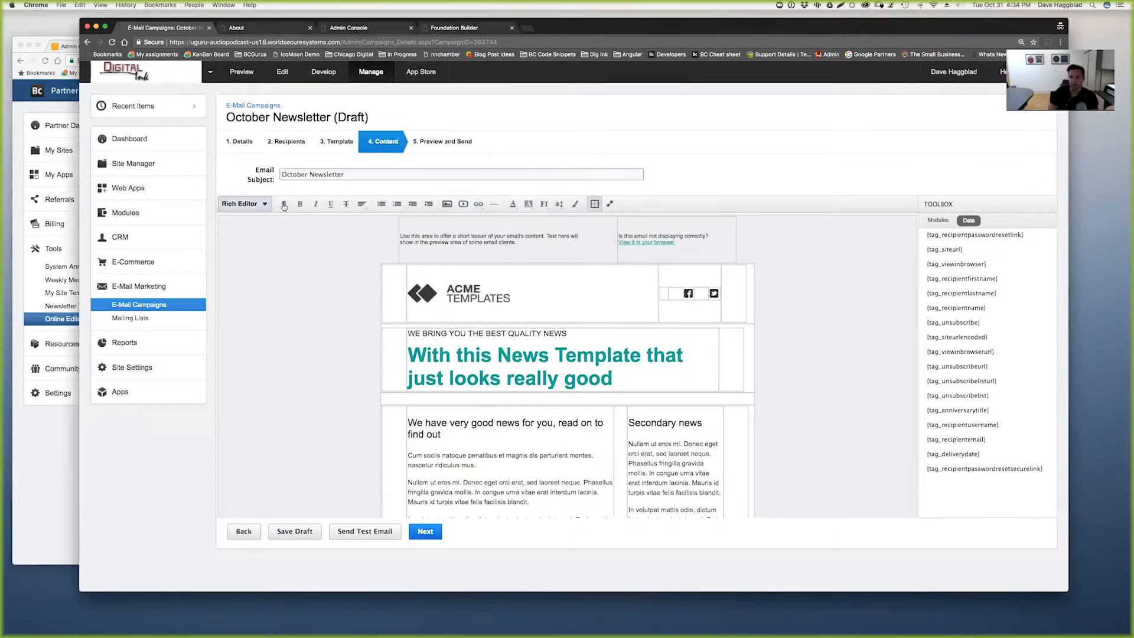
{"action": "left_click", "coordinate": [265, 205]}
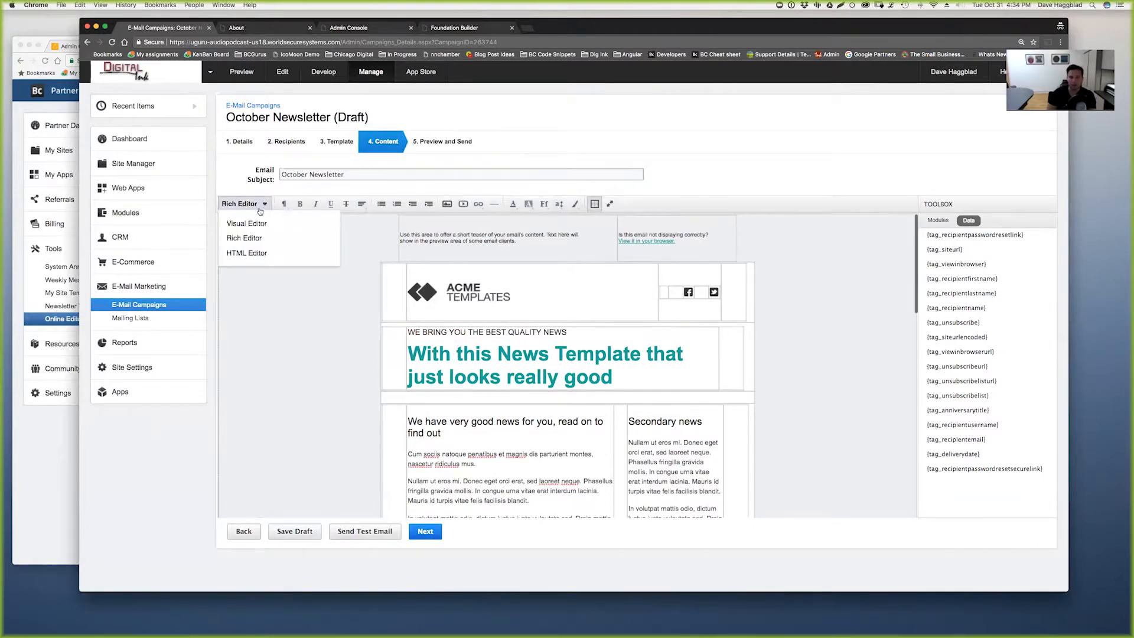
{"action": "left_click", "coordinate": [254, 224]}
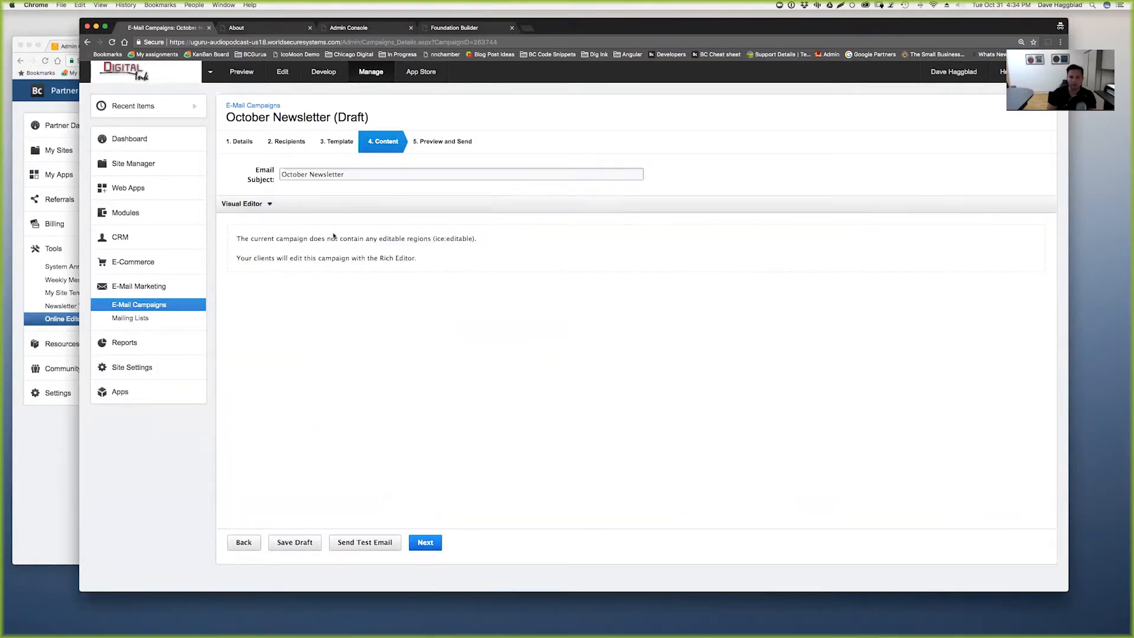
{"action": "left_click", "coordinate": [267, 205]}
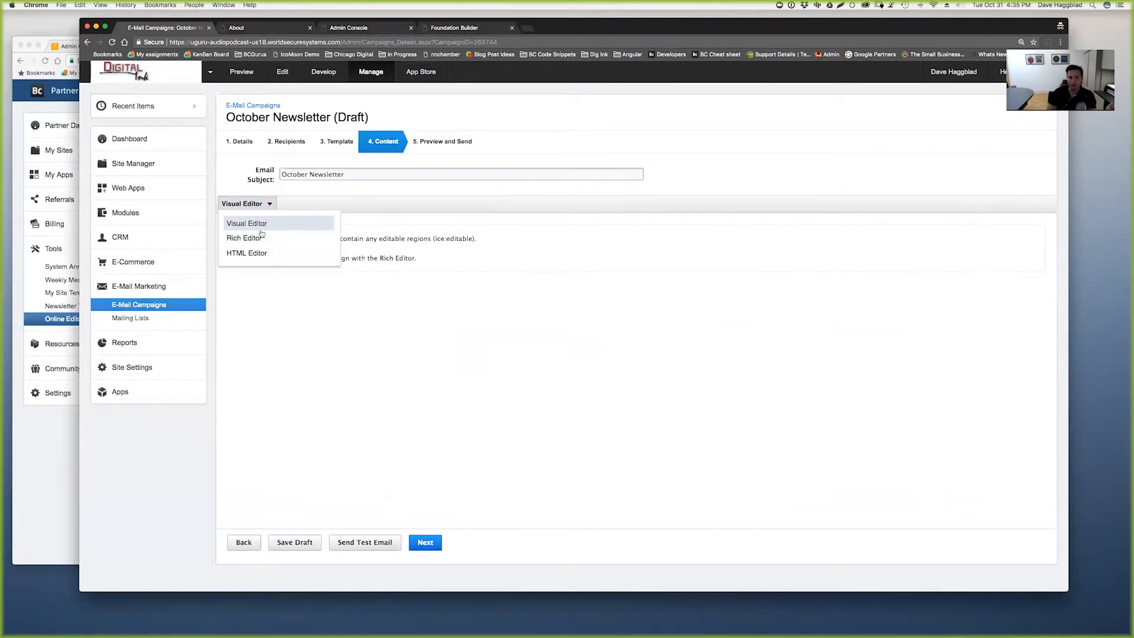
{"action": "left_click", "coordinate": [255, 235]}
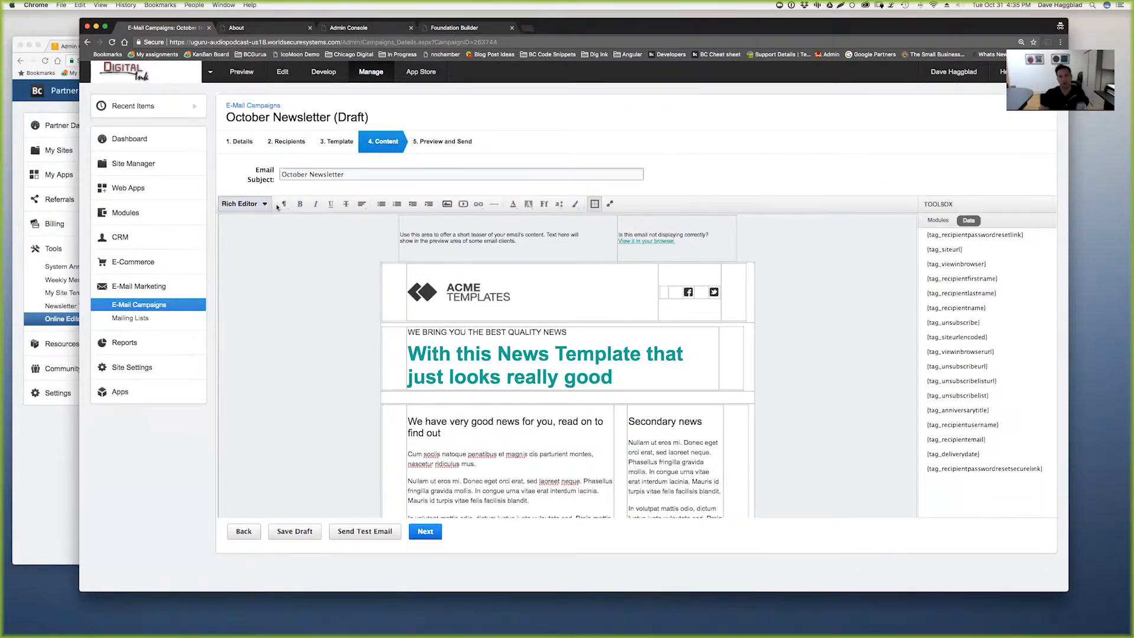
- Apply the News #5 template and browse its editable blocks in the Visual Editor
{"action": "left_click", "coordinate": [338, 143]}
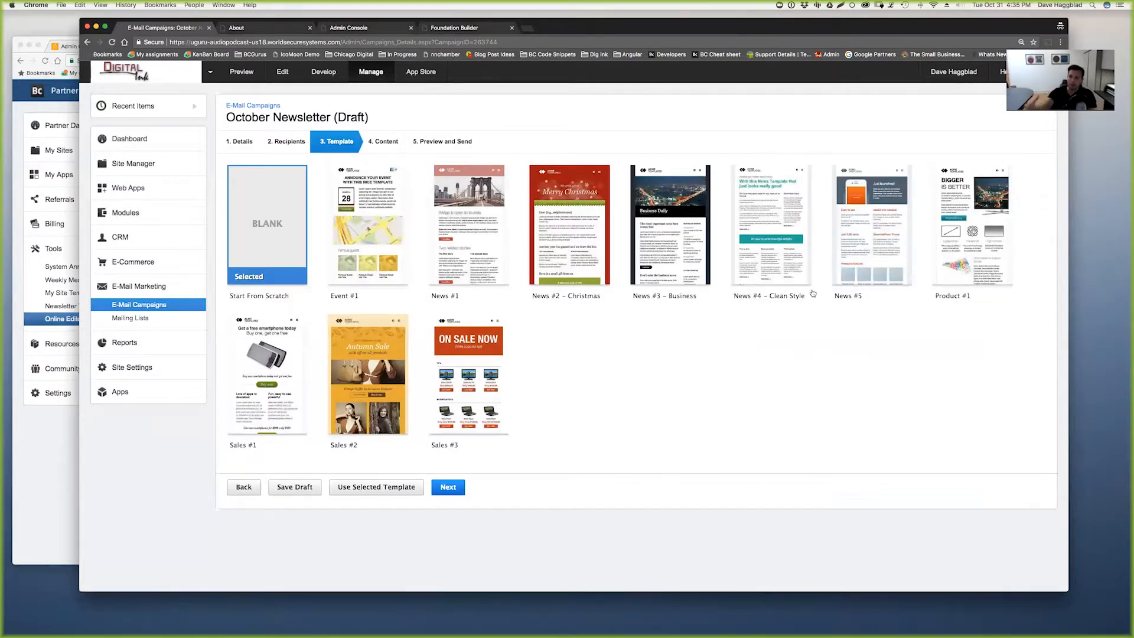
{"action": "left_click", "coordinate": [869, 265]}
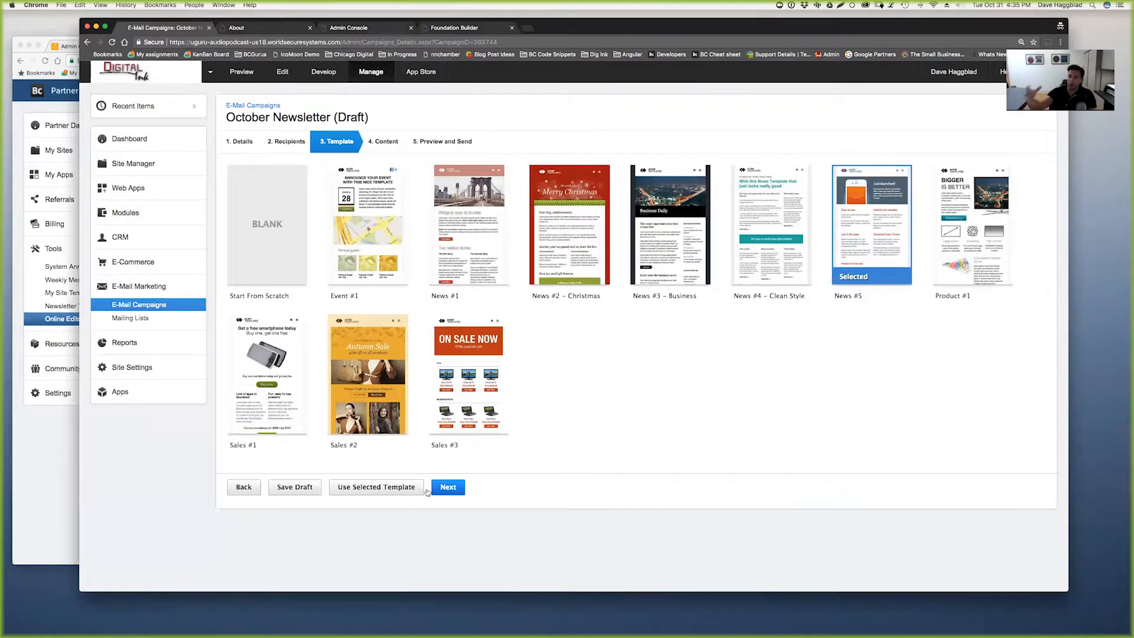
{"action": "left_click", "coordinate": [394, 488]}
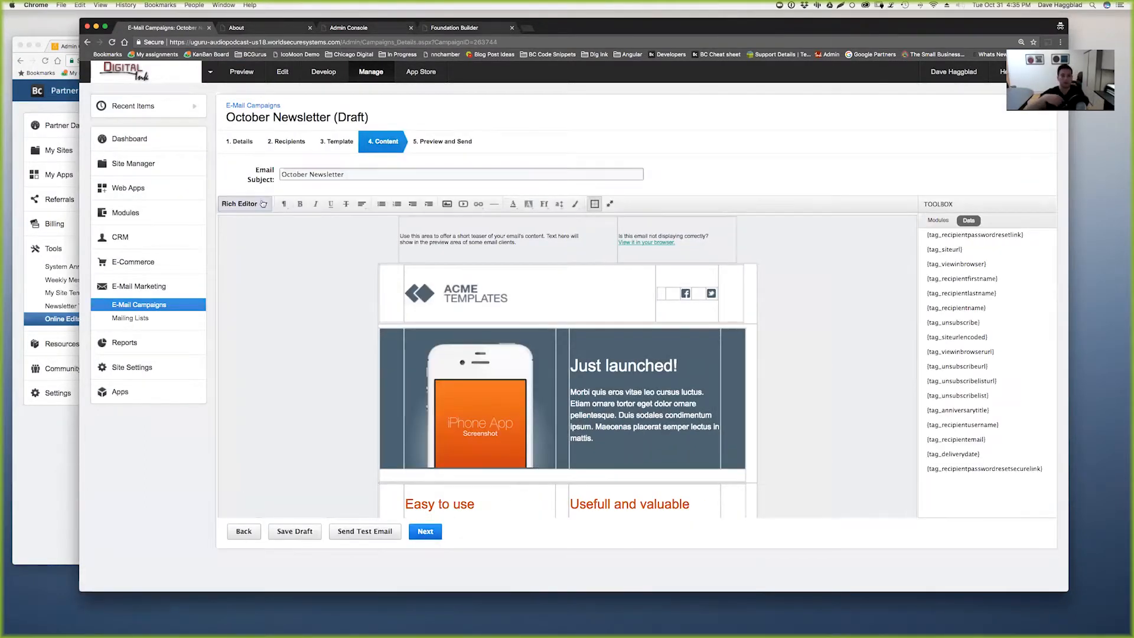
{"action": "left_click", "coordinate": [253, 206]}
{"action": "left_click", "coordinate": [246, 224]}
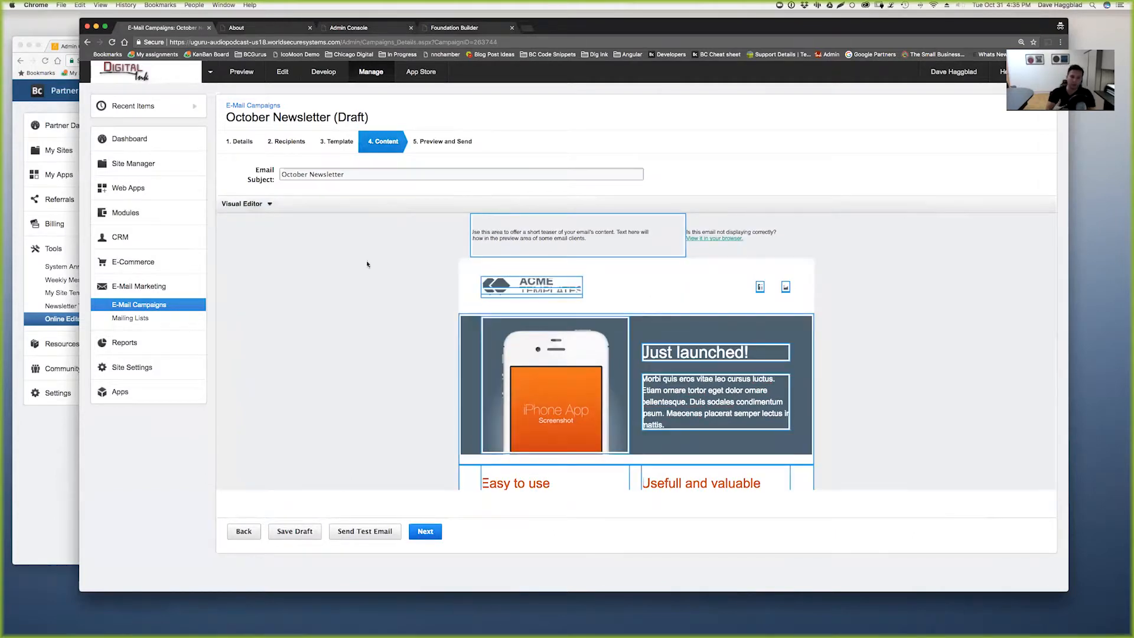
{"action": "scroll", "coordinate": [666, 390], "scroll_direction": "down", "scroll_amount": 5}
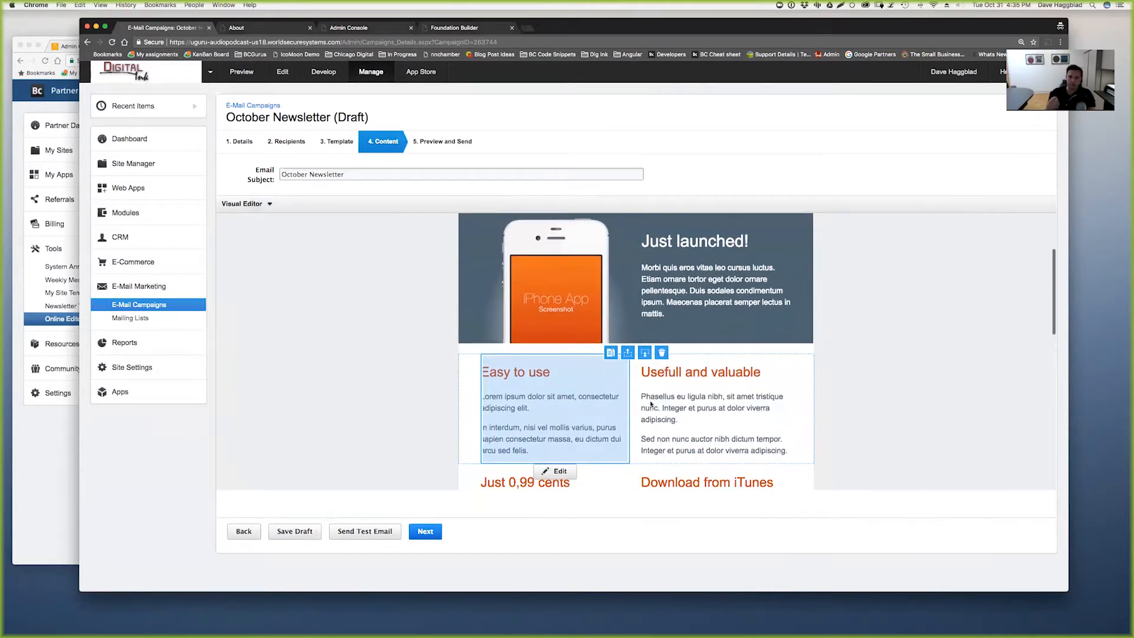
{"action": "scroll", "coordinate": [668, 393], "scroll_direction": "down", "scroll_amount": 3}
{"action": "scroll", "coordinate": [549, 372], "scroll_direction": "up", "scroll_amount": 3}
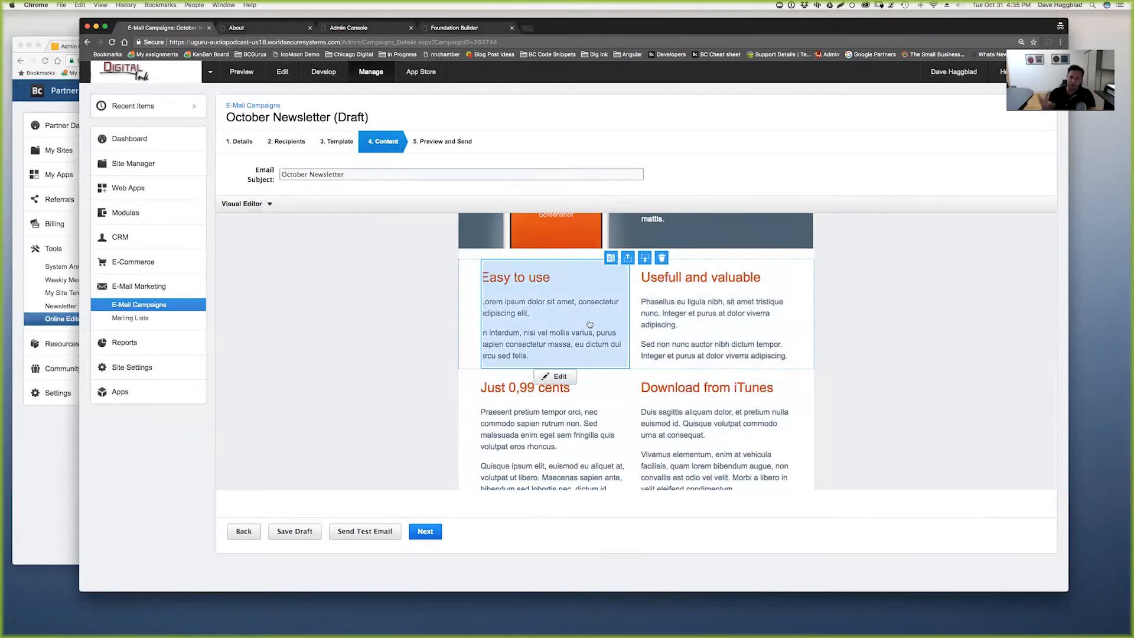
{"action": "scroll", "coordinate": [559, 339], "scroll_direction": "up", "scroll_amount": 2}
- Toggle to the rich editor and back to Visual Editor, review the blocks, then return to template selection
{"action": "left_click", "coordinate": [243, 204]}
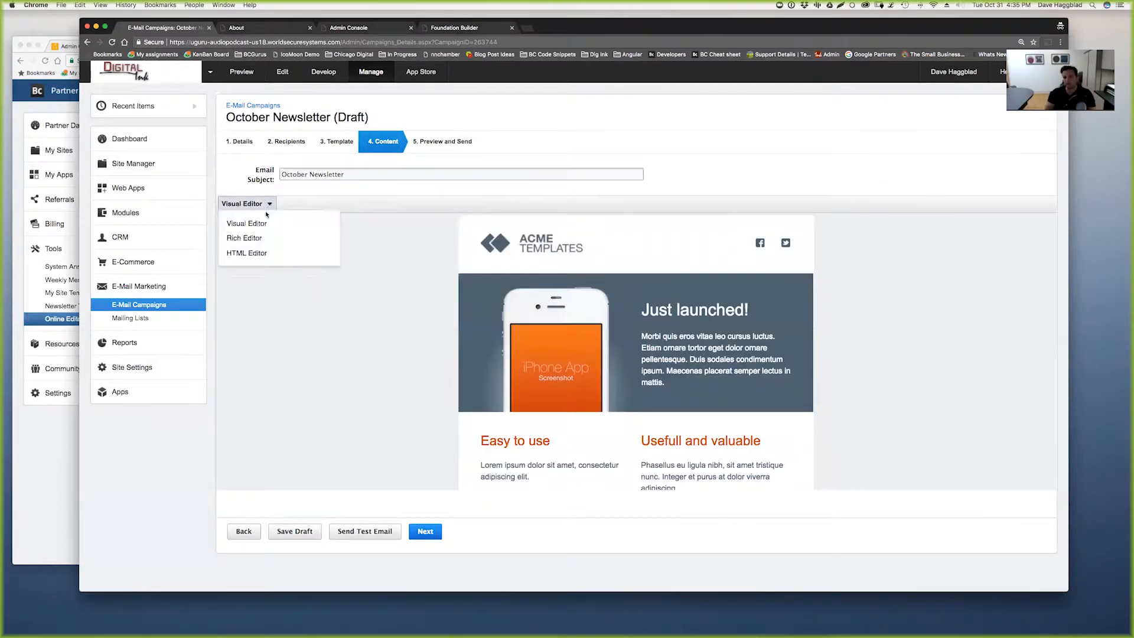
{"action": "left_click", "coordinate": [249, 238]}
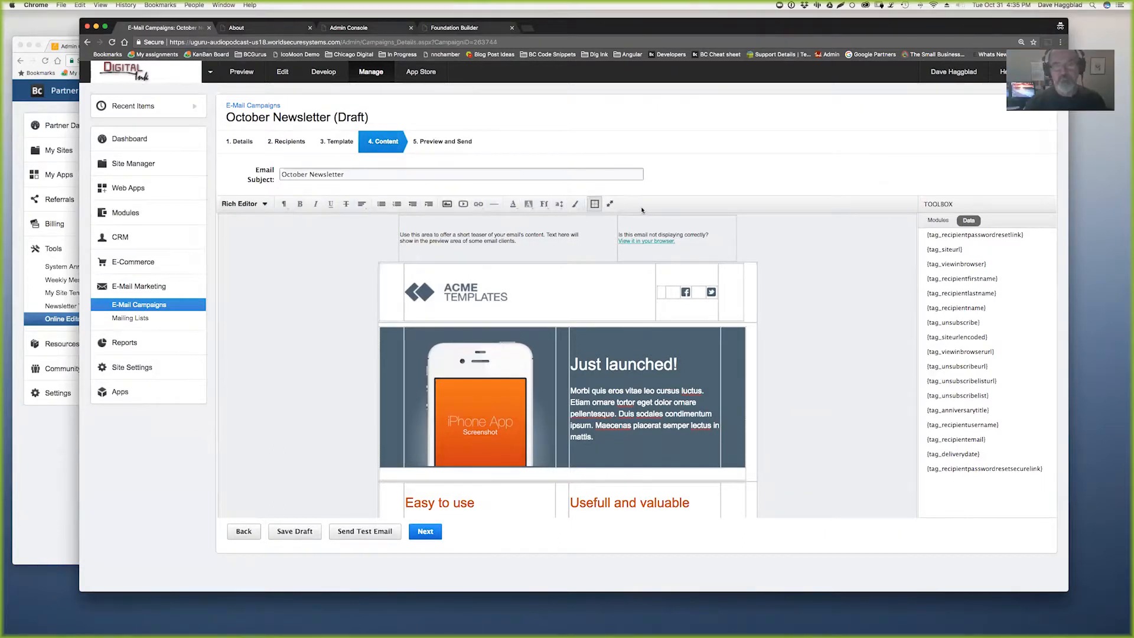
{"action": "left_click", "coordinate": [264, 204]}
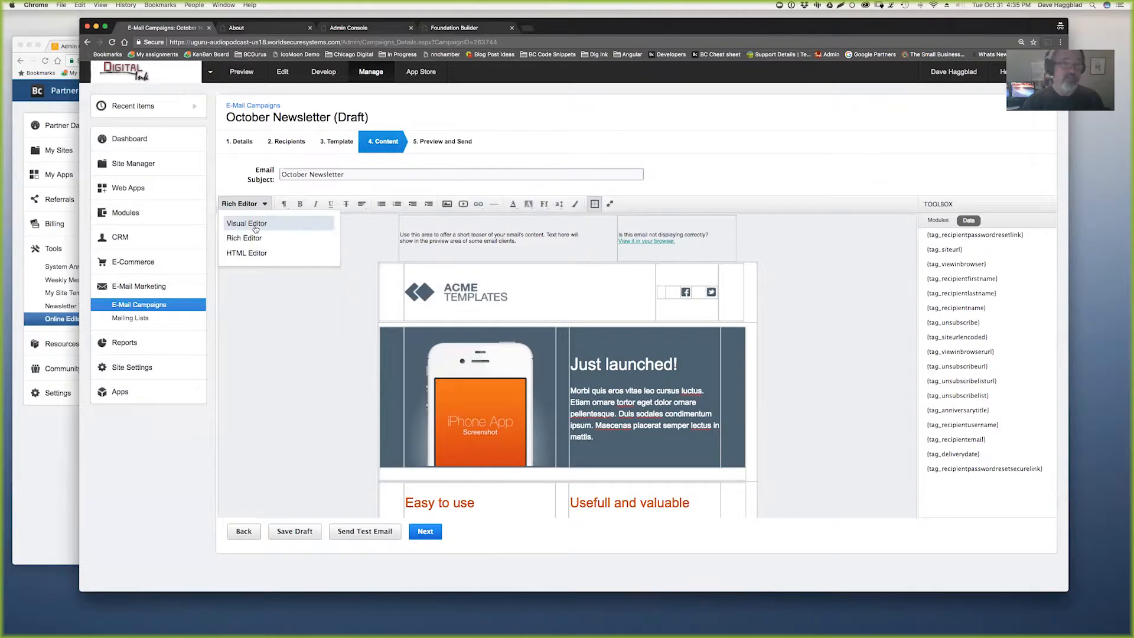
{"action": "left_click", "coordinate": [253, 225]}
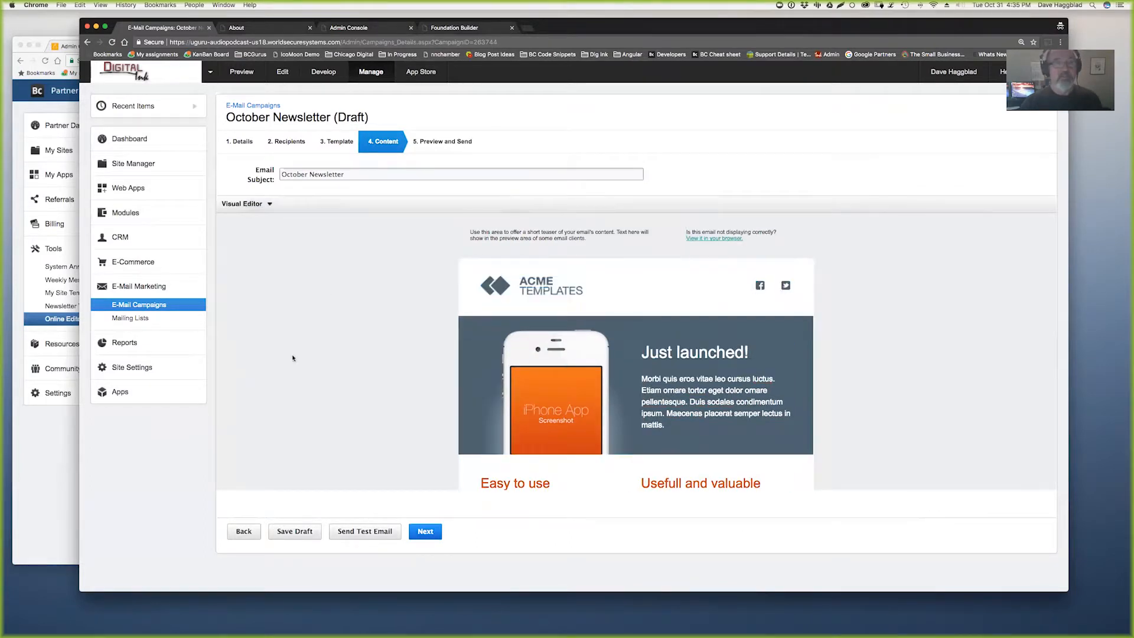
{"action": "mouse_move", "coordinate": [577, 353]}
{"action": "scroll", "coordinate": [576, 353], "scroll_direction": "down", "scroll_amount": 2}
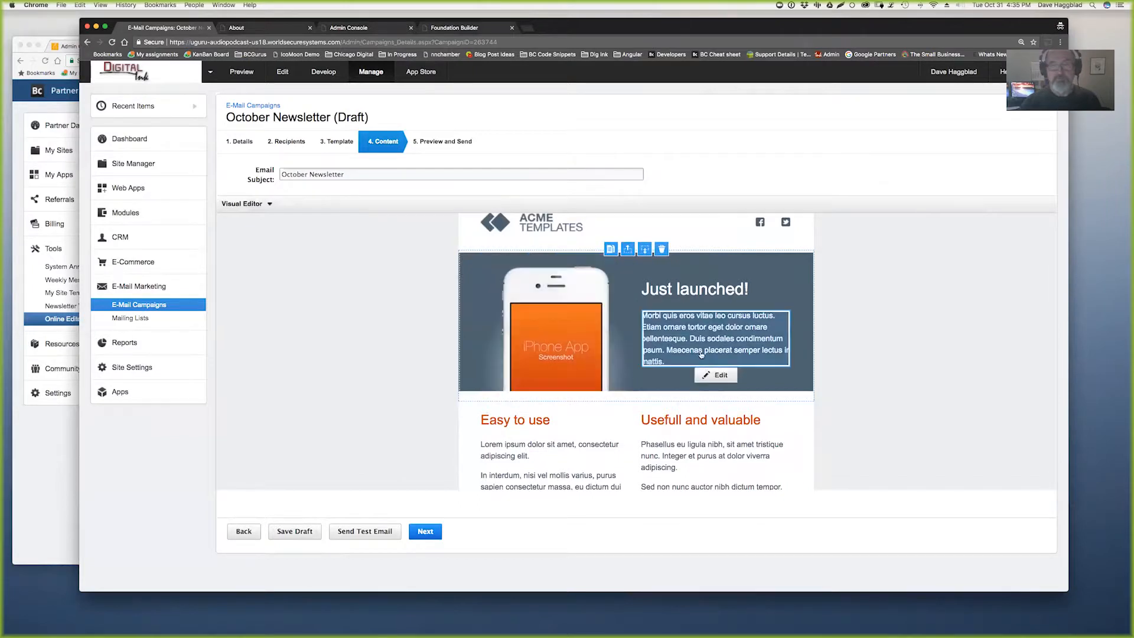
{"action": "scroll", "coordinate": [699, 360], "scroll_direction": "down", "scroll_amount": 3}
{"action": "scroll", "coordinate": [690, 392], "scroll_direction": "down", "scroll_amount": 2}
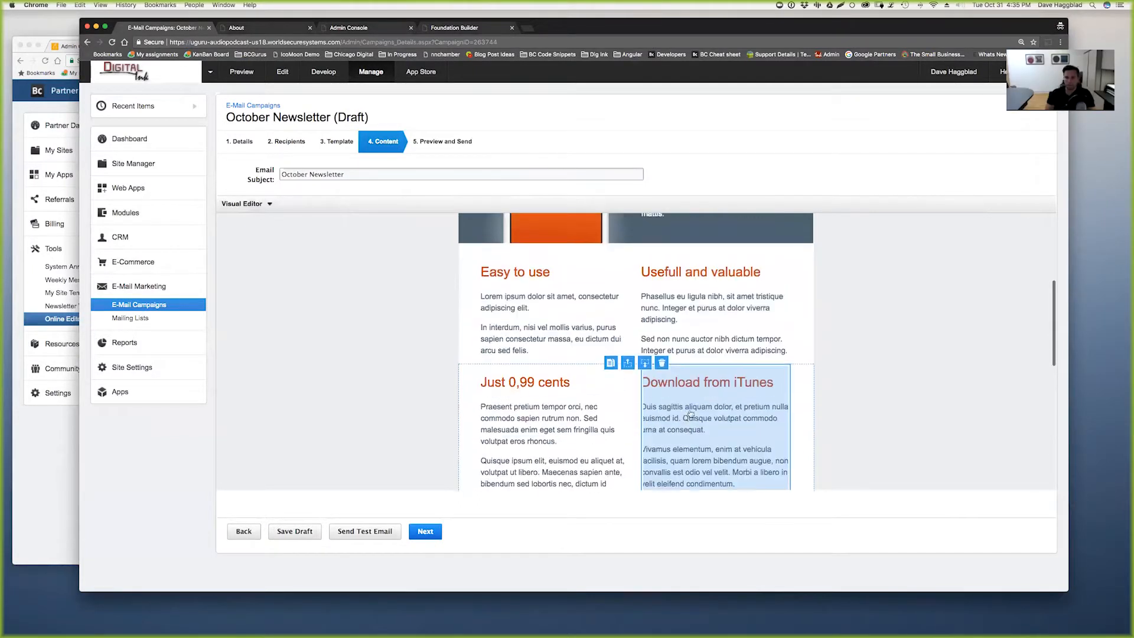
{"action": "left_click", "coordinate": [339, 146]}
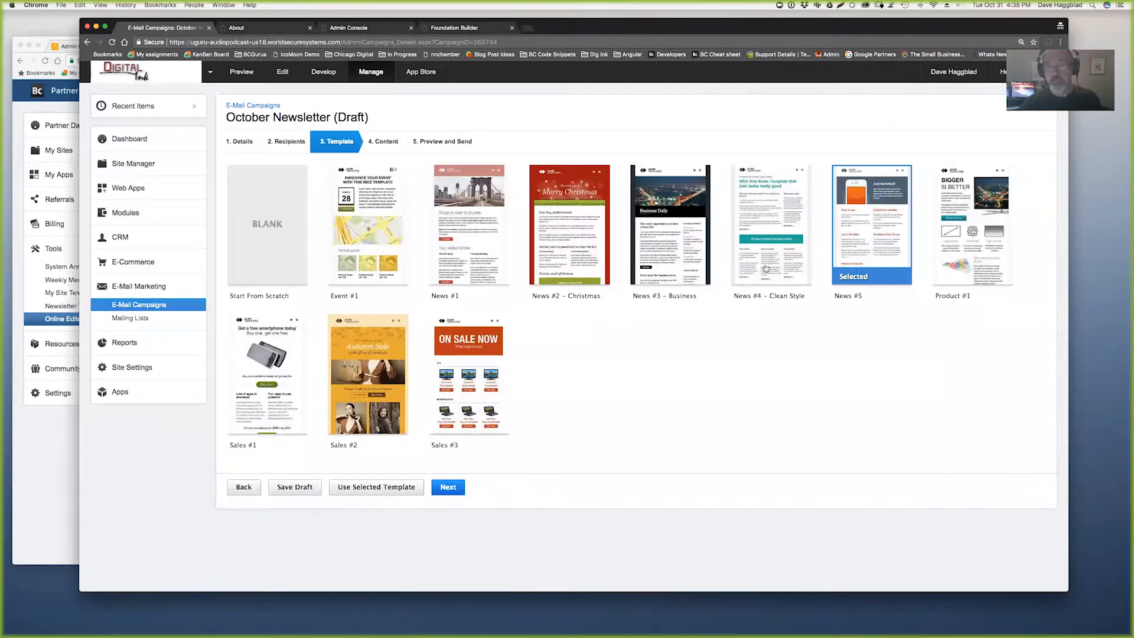
- Apply the News #4 – Clean Style template to the newsletter and scroll through it
{"action": "left_click", "coordinate": [765, 269]}
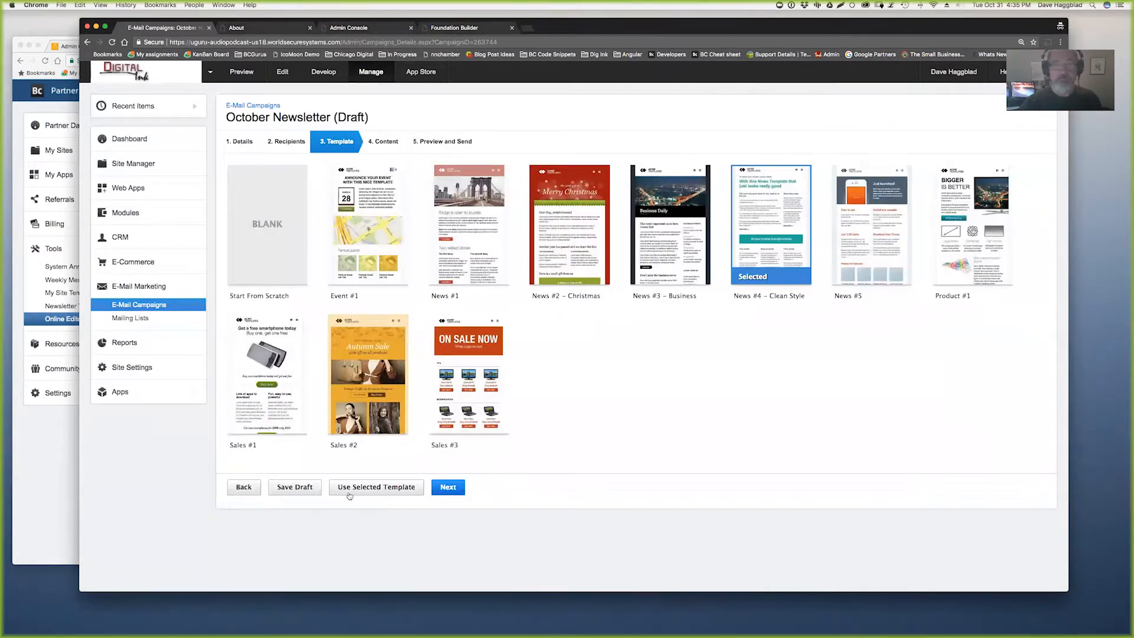
{"action": "left_click", "coordinate": [353, 488]}
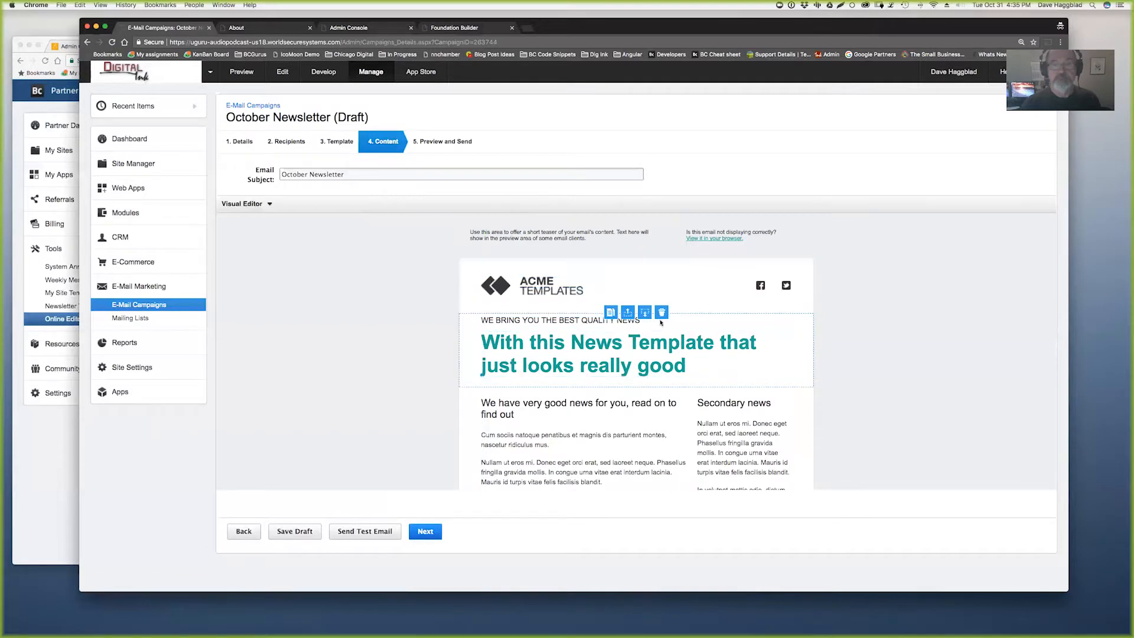
{"action": "scroll", "coordinate": [635, 334], "scroll_direction": "down", "scroll_amount": 5}
{"action": "scroll", "coordinate": [630, 340], "scroll_direction": "down", "scroll_amount": 1}
{"action": "scroll", "coordinate": [629, 340], "scroll_direction": "up", "scroll_amount": 1}
- Select the default upload folder path in the Partner Portal, then return to the campaign window
{"action": "left_click", "coordinate": [40, 468]}
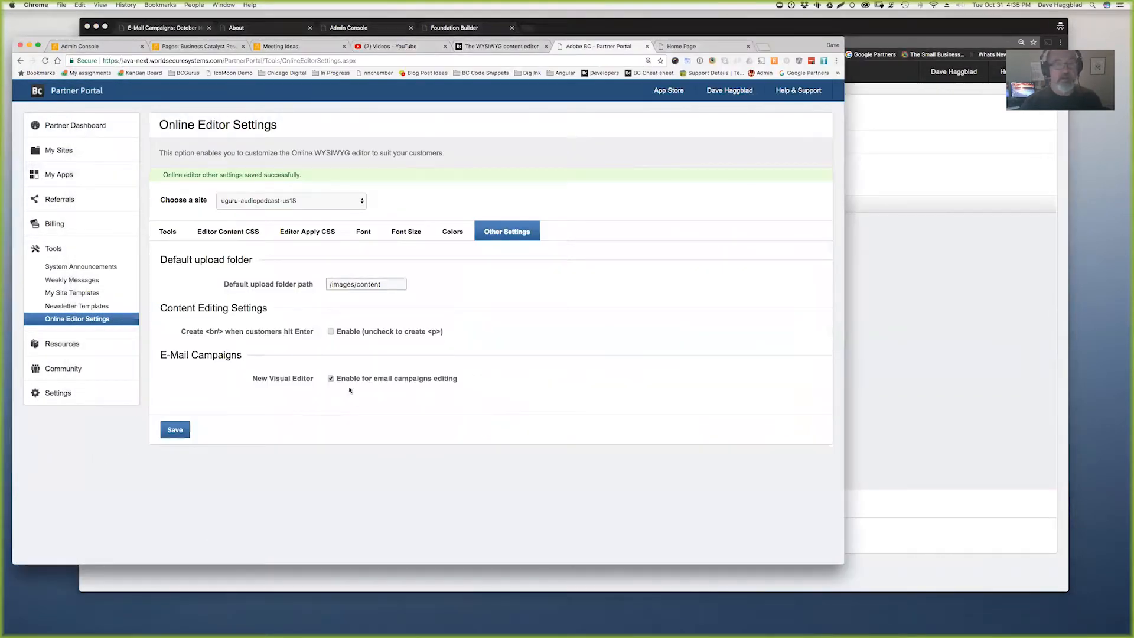
{"action": "triple_click", "coordinate": [392, 280]}
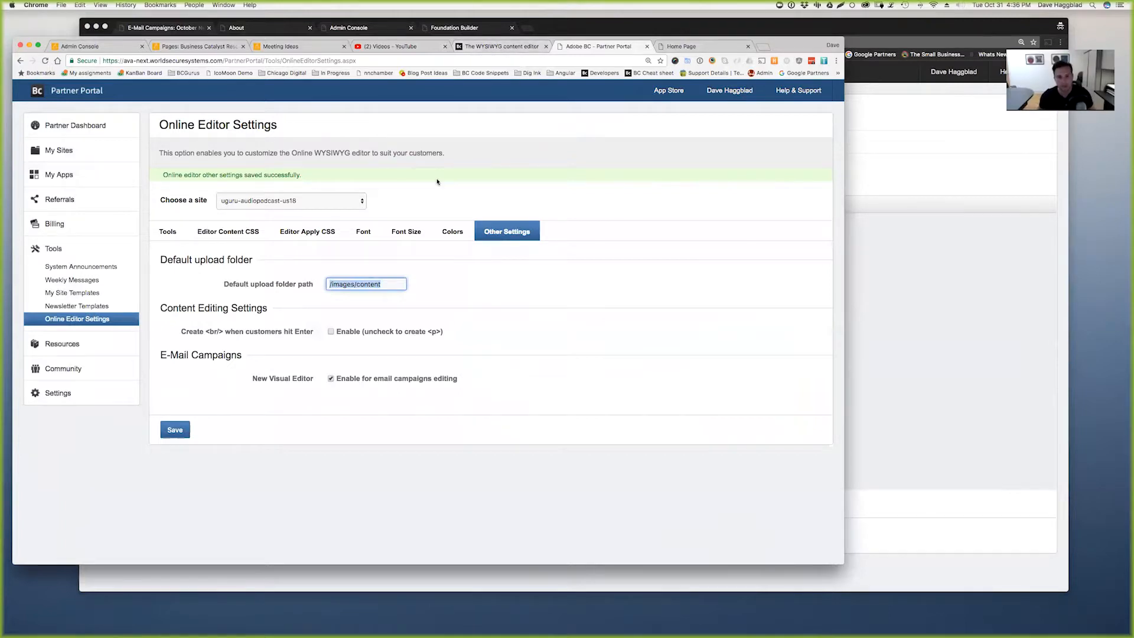
{"action": "left_click", "coordinate": [931, 372]}
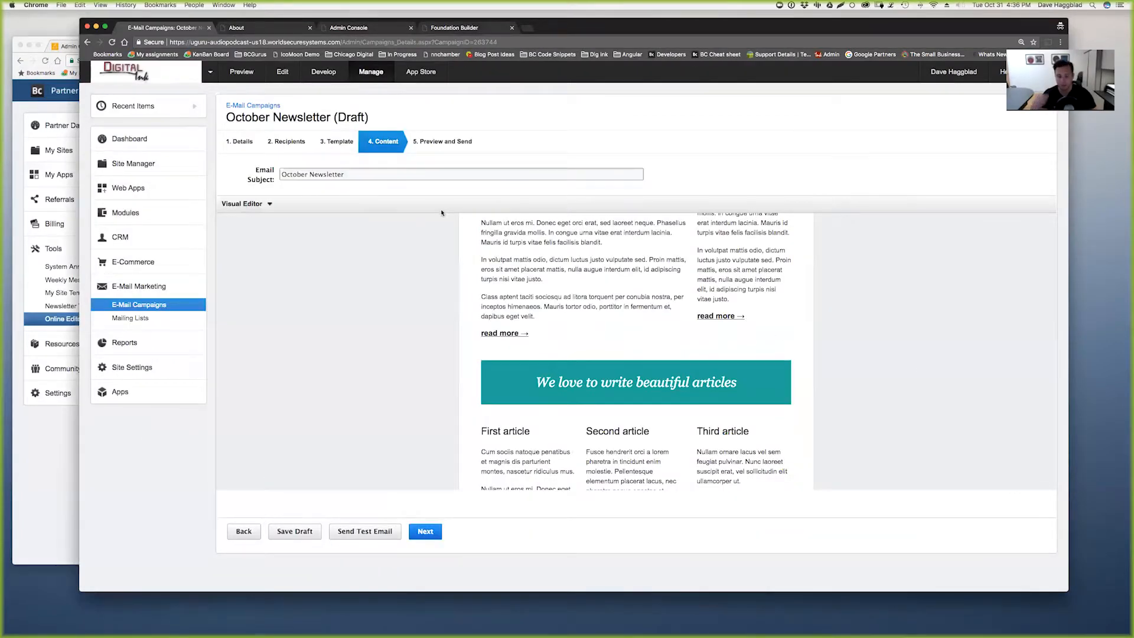
- Open the About page for editing from Site Manager > Pages
{"action": "left_click", "coordinate": [133, 164]}
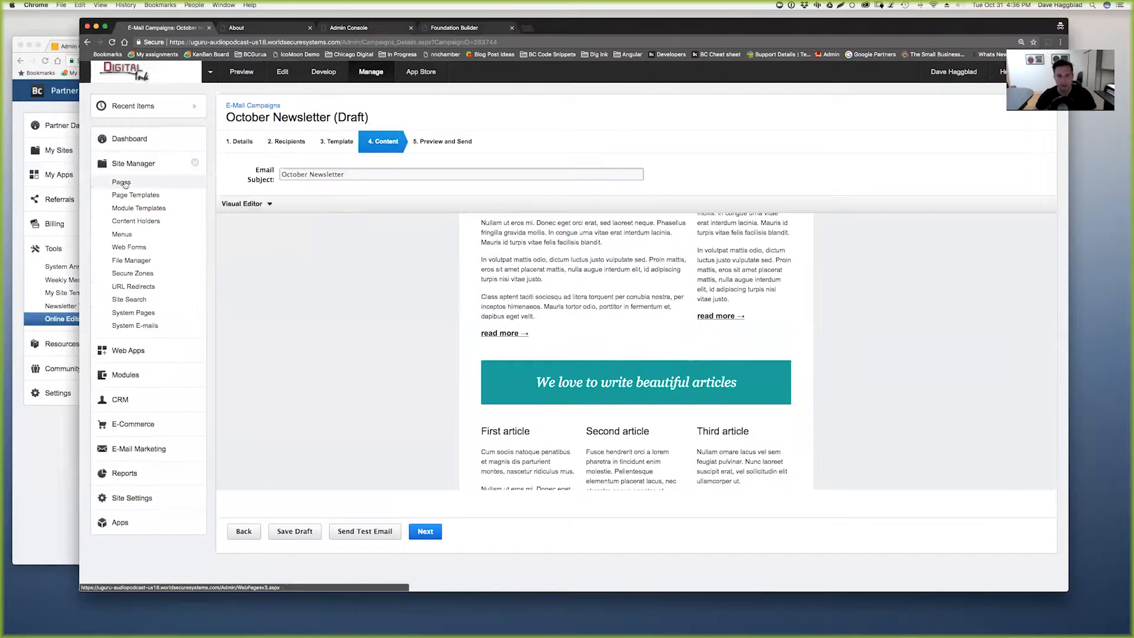
{"action": "left_click", "coordinate": [122, 183]}
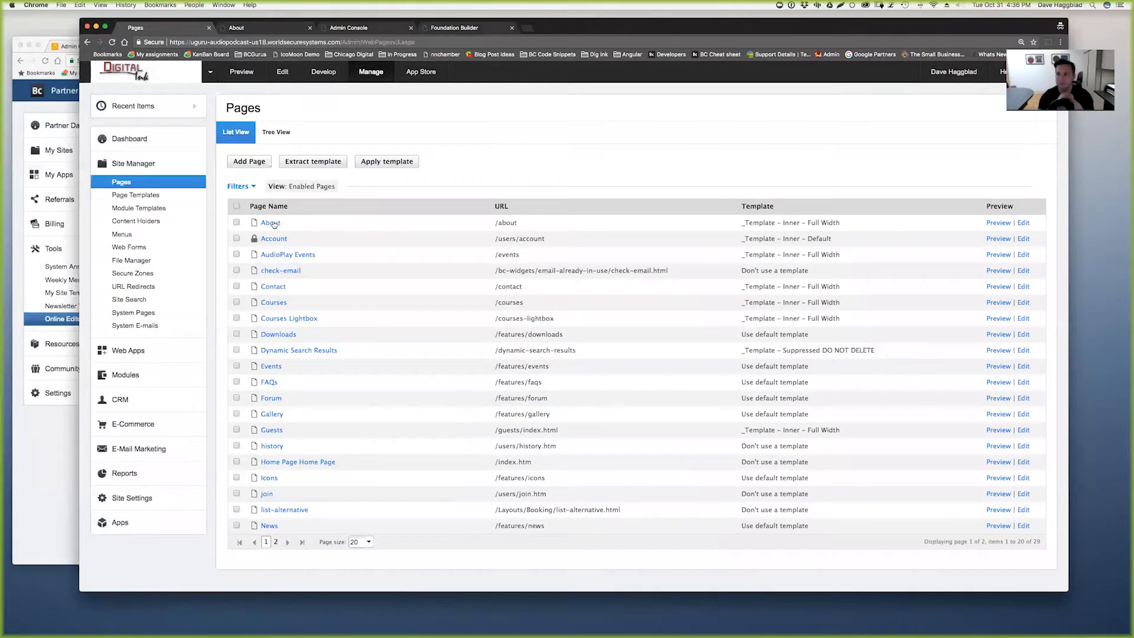
{"action": "left_click", "coordinate": [271, 223]}
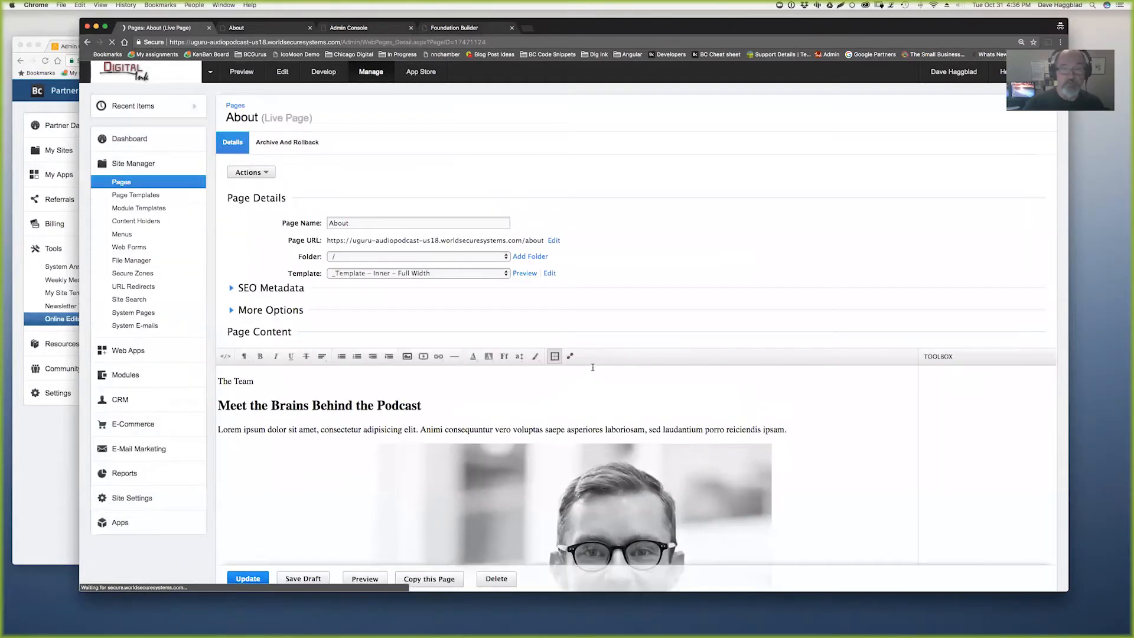
{"action": "scroll", "coordinate": [572, 352], "scroll_direction": "down", "scroll_amount": 3}
{"action": "scroll", "coordinate": [591, 277], "scroll_direction": "up", "scroll_amount": 1}
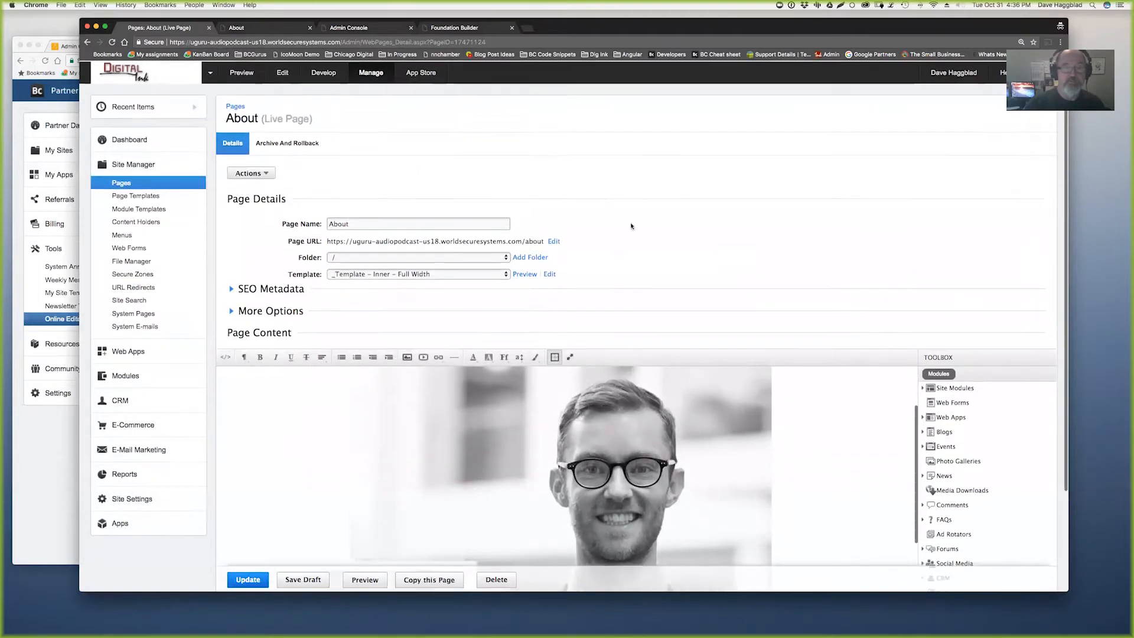
{"action": "scroll", "coordinate": [630, 226], "scroll_direction": "down", "scroll_amount": 3}
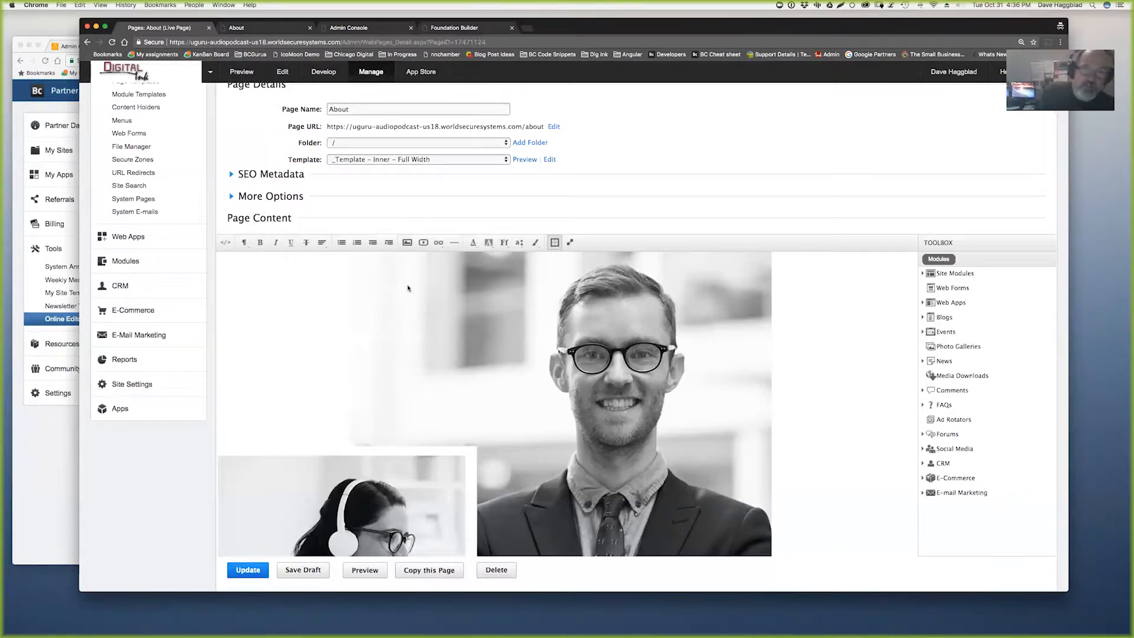
- Open the team photo's Edit Image settings, close them unchanged, and return to the Partner Portal
{"action": "left_click", "coordinate": [395, 512]}
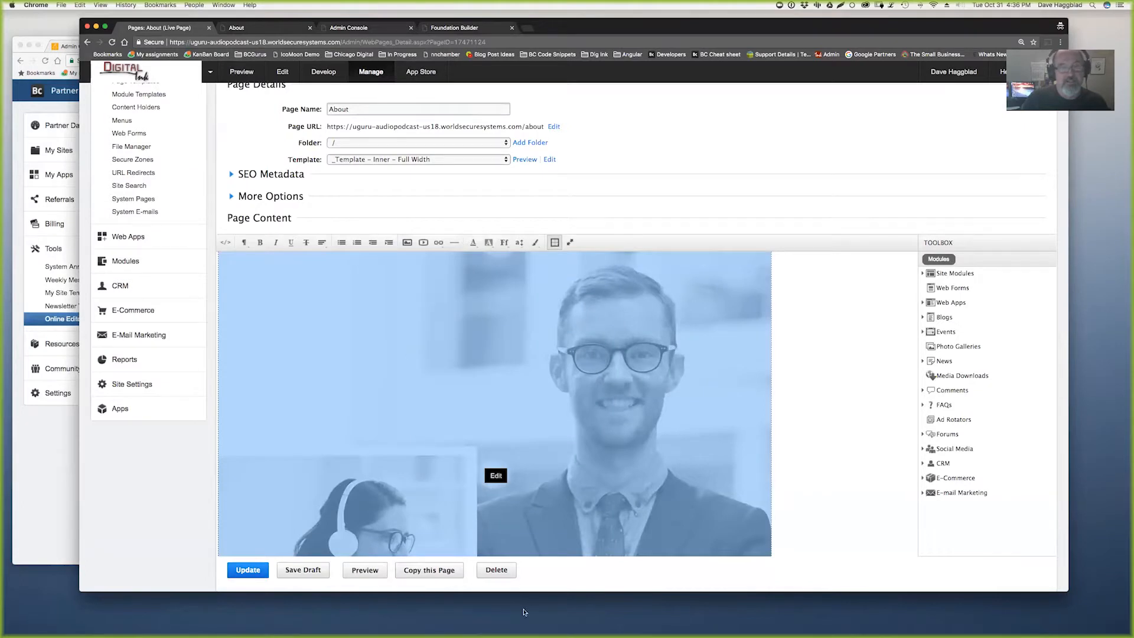
{"action": "left_click", "coordinate": [496, 475]}
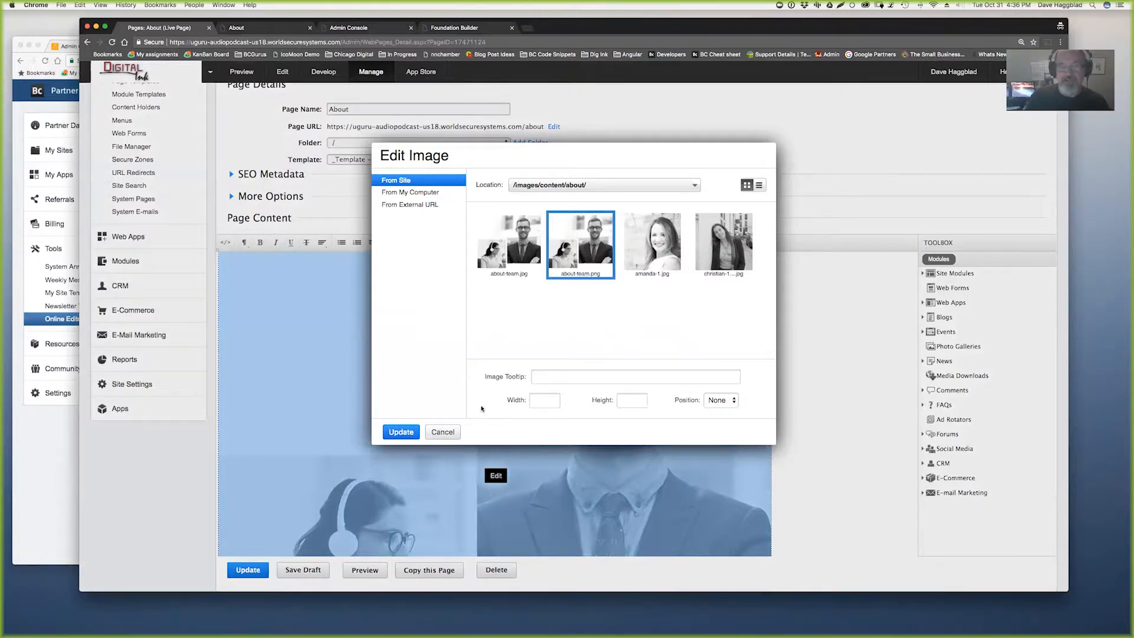
{"action": "left_click", "coordinate": [444, 435]}
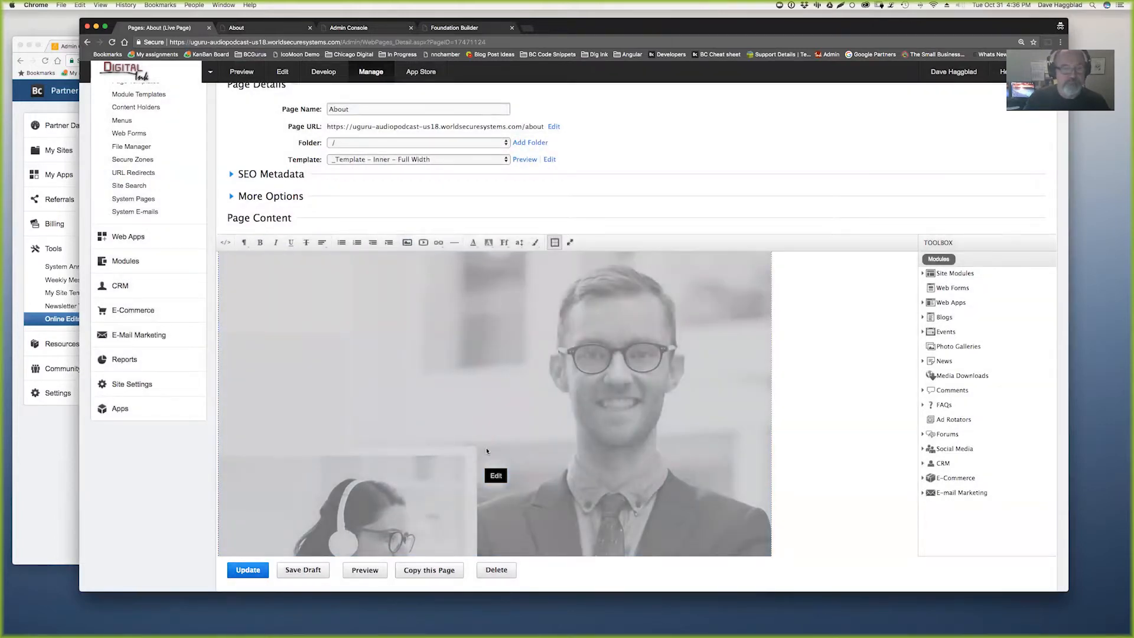
{"action": "scroll", "coordinate": [486, 451], "scroll_direction": "down", "scroll_amount": 5}
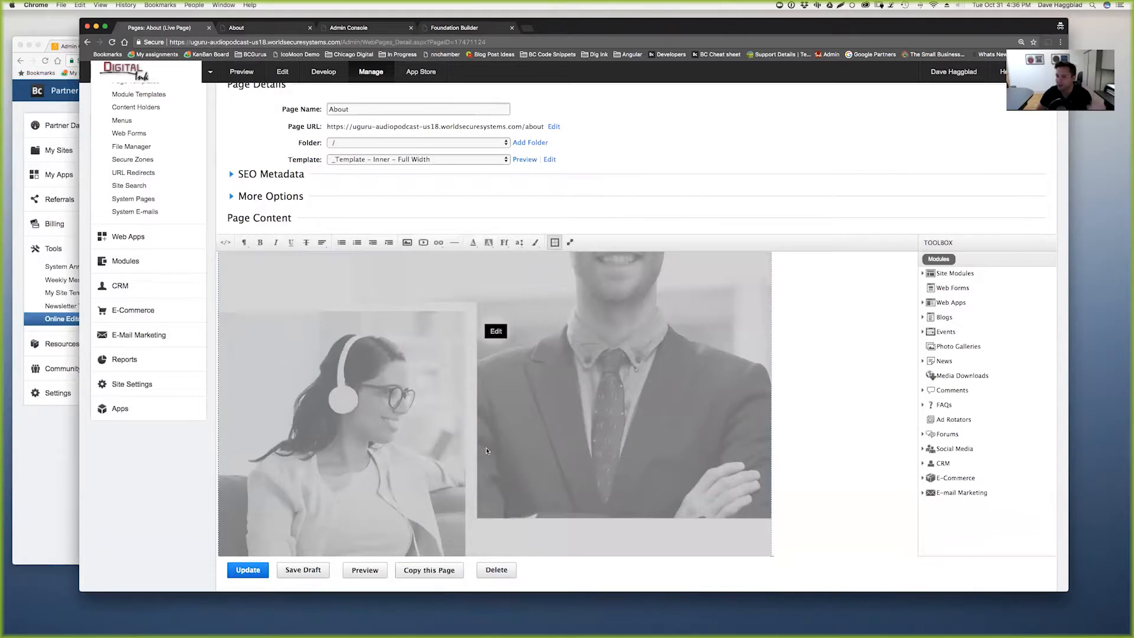
{"action": "scroll", "coordinate": [487, 451], "scroll_direction": "up", "scroll_amount": 2}
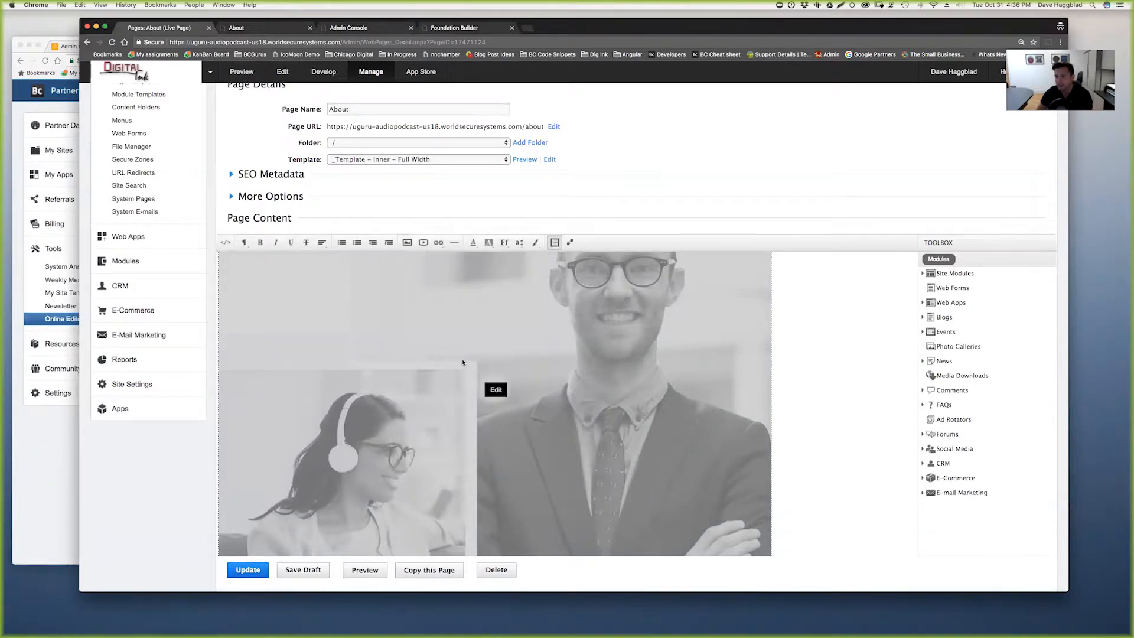
{"action": "left_click", "coordinate": [55, 446]}
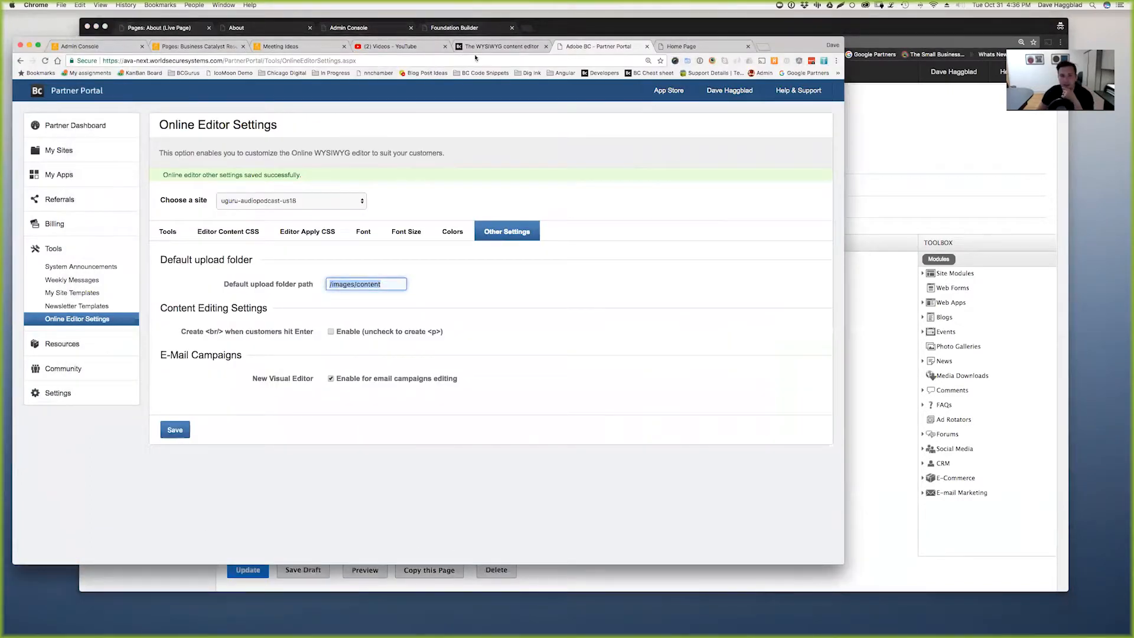
- Open and pause the Sandpile 06 - Adobe Max ReCap video, select its URL, then return to Business Catalyst
{"action": "left_click", "coordinate": [391, 47]}
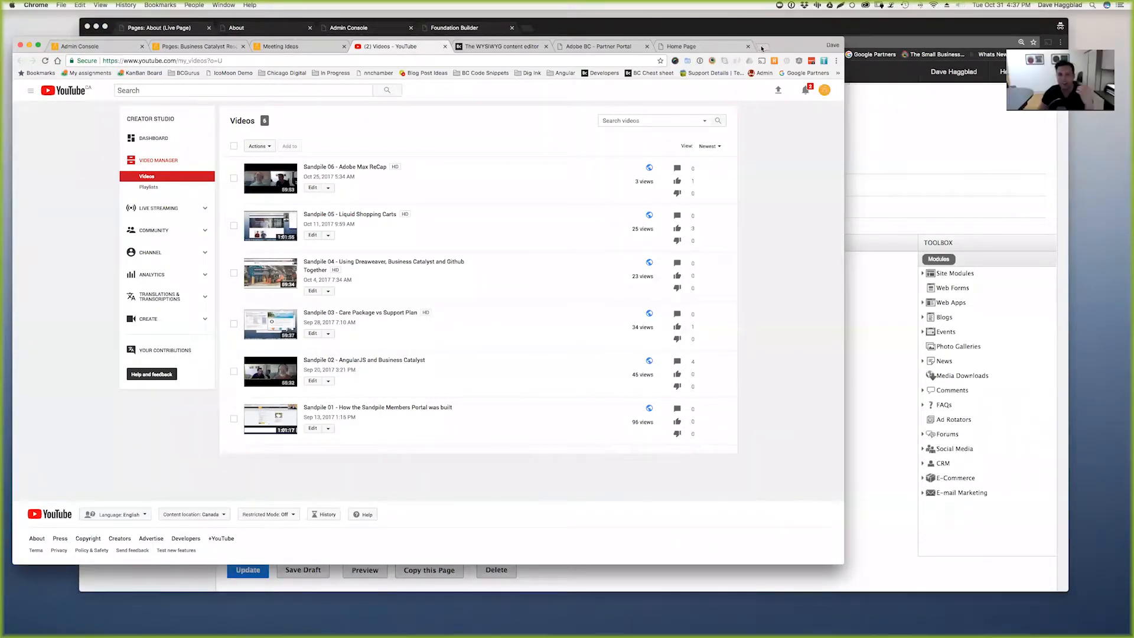
{"action": "left_click", "coordinate": [277, 187]}
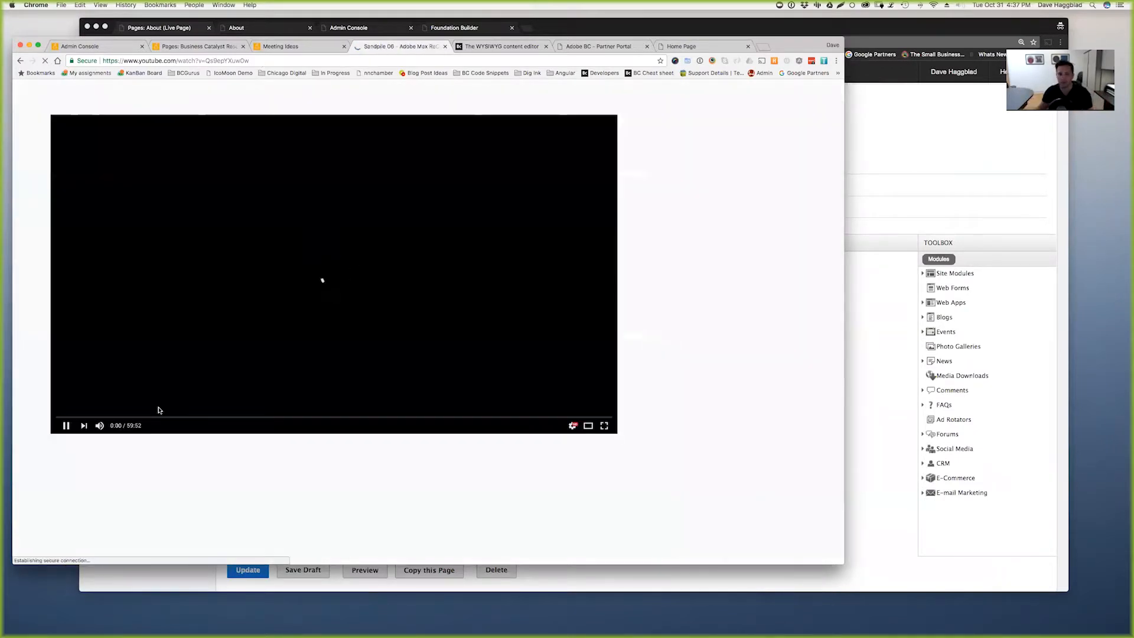
{"action": "left_click", "coordinate": [66, 426]}
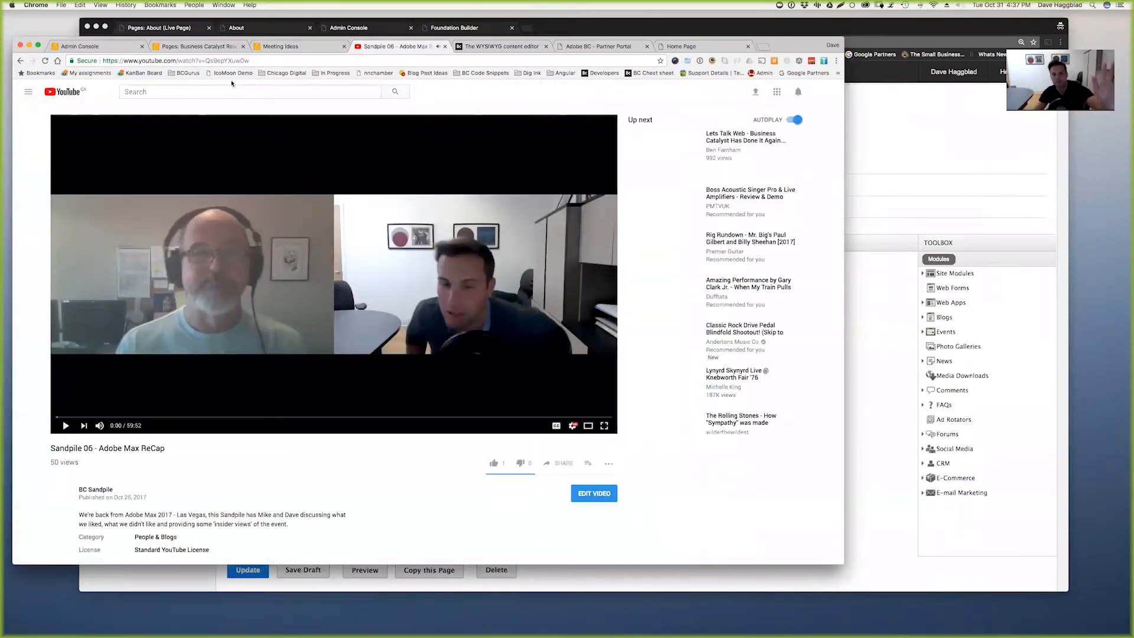
{"action": "left_click", "coordinate": [248, 59]}
{"action": "key", "text": "super+c"}
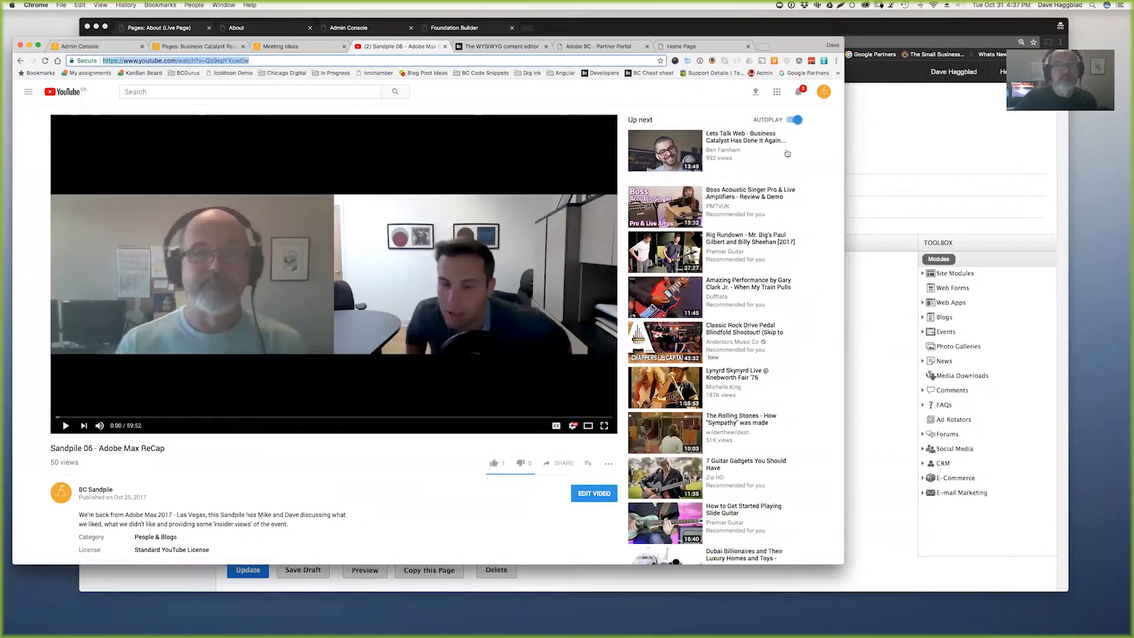
{"action": "left_click", "coordinate": [867, 172]}
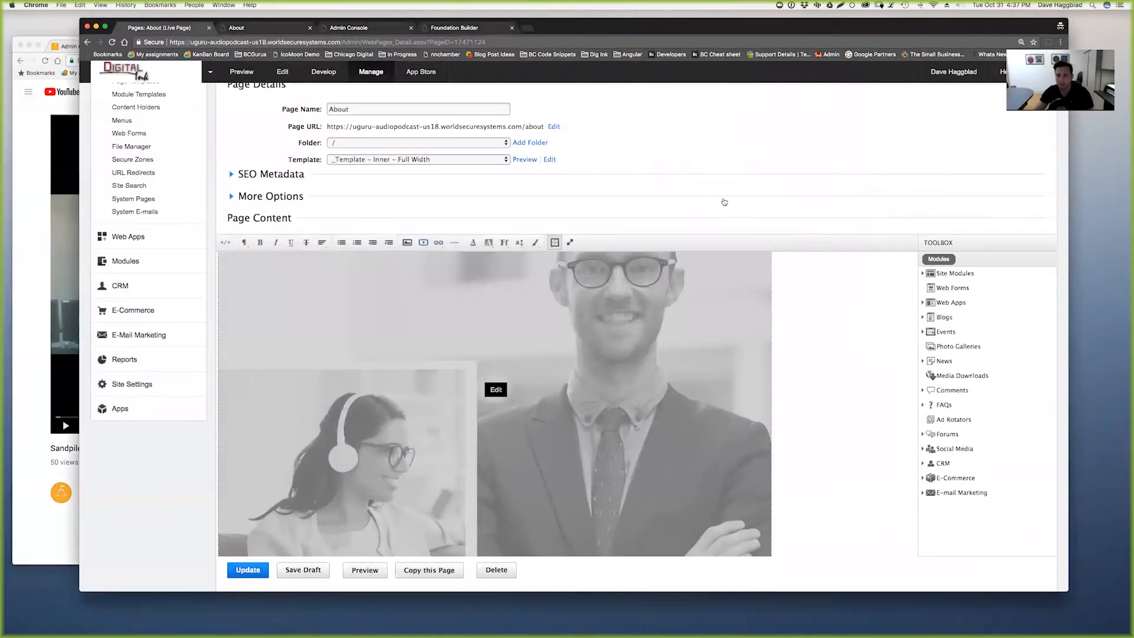
- Add a line below the team heading, embed the pasted Sandpile 06 YouTube URL, and publish with Update
{"action": "scroll", "coordinate": [620, 339], "scroll_direction": "down", "scroll_amount": 15}
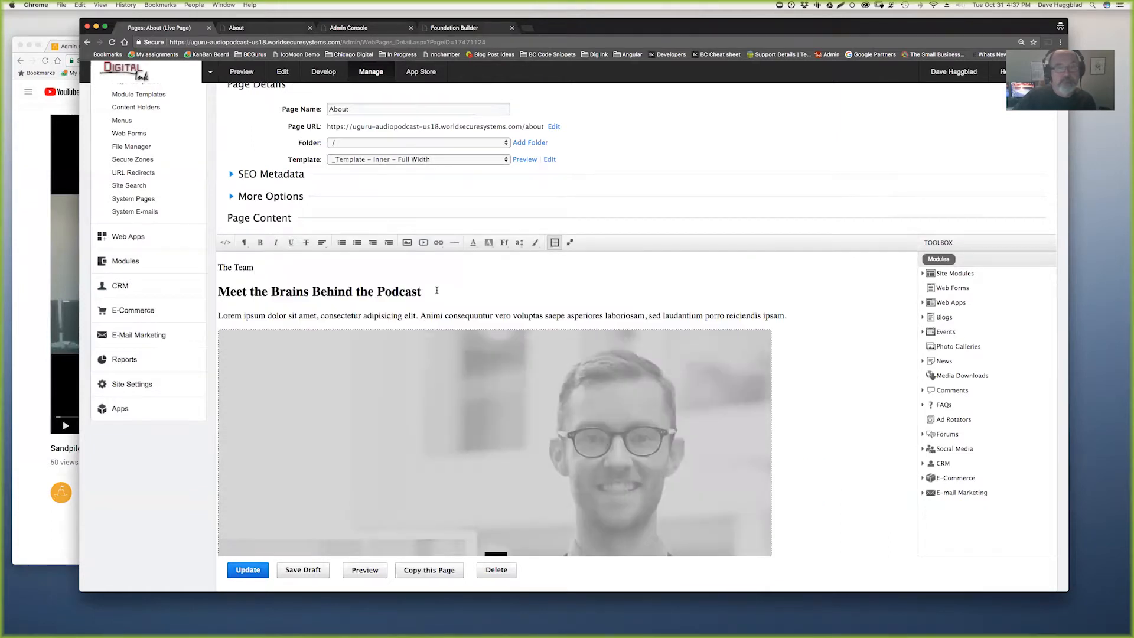
{"action": "left_click", "coordinate": [436, 290]}
{"action": "key", "text": "Return"}
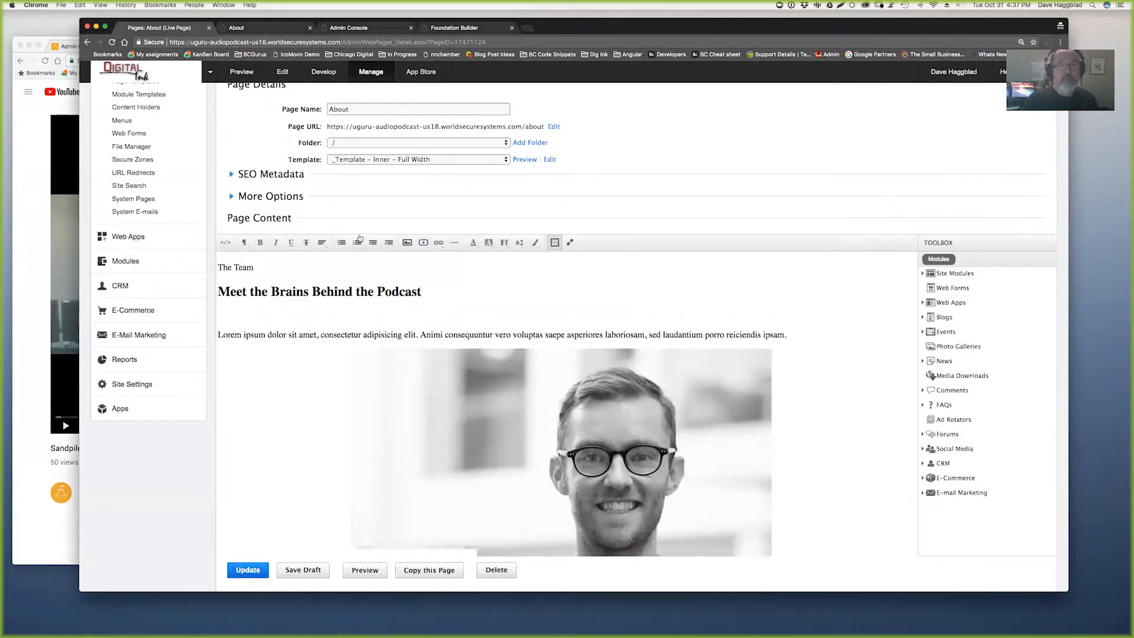
{"action": "left_click", "coordinate": [423, 242]}
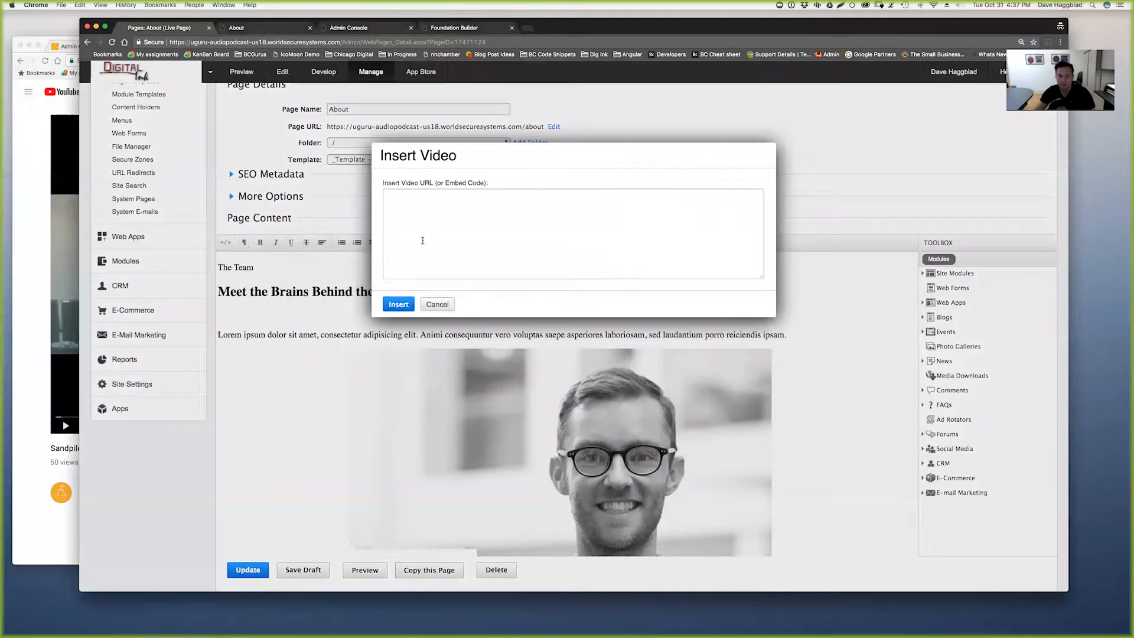
{"action": "key", "text": "super+v"}
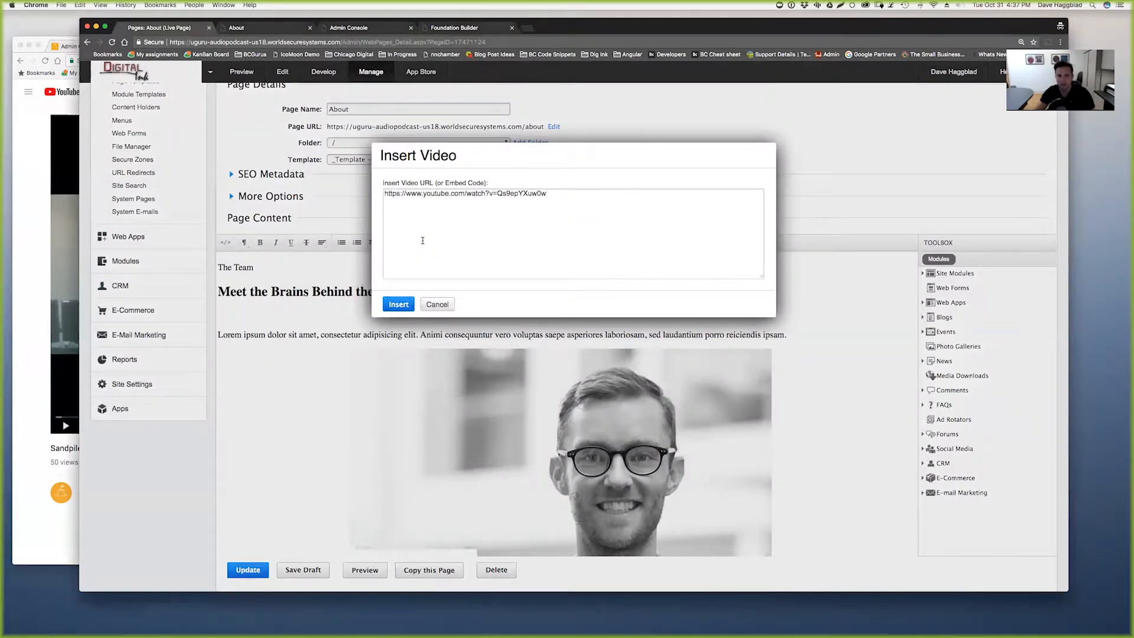
{"action": "left_click", "coordinate": [399, 305]}
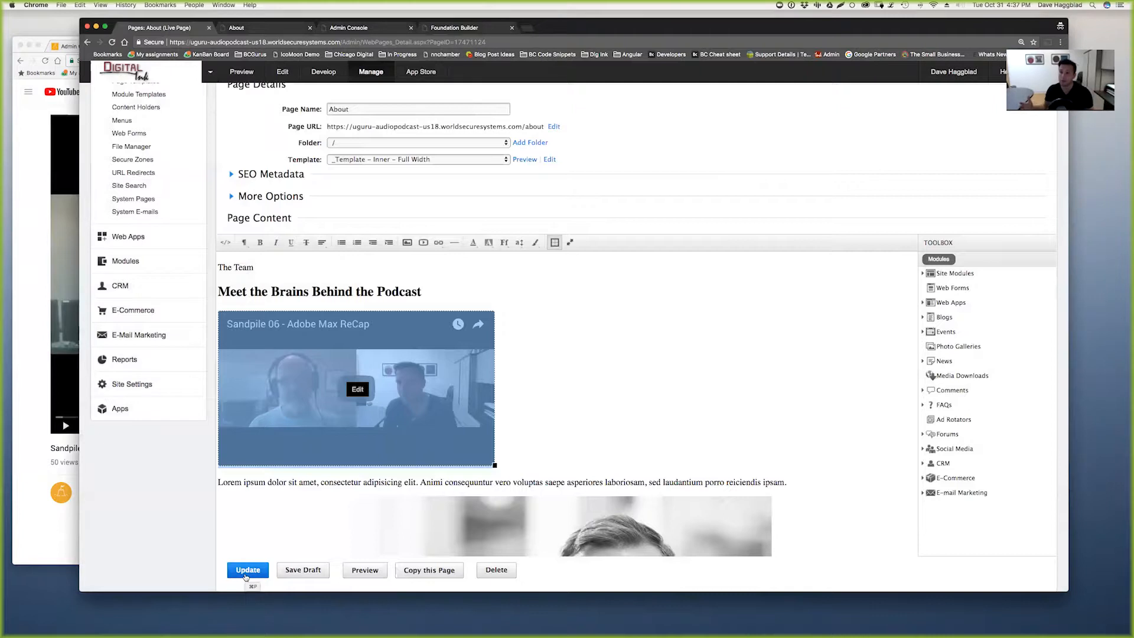
{"action": "left_click", "coordinate": [246, 571]}
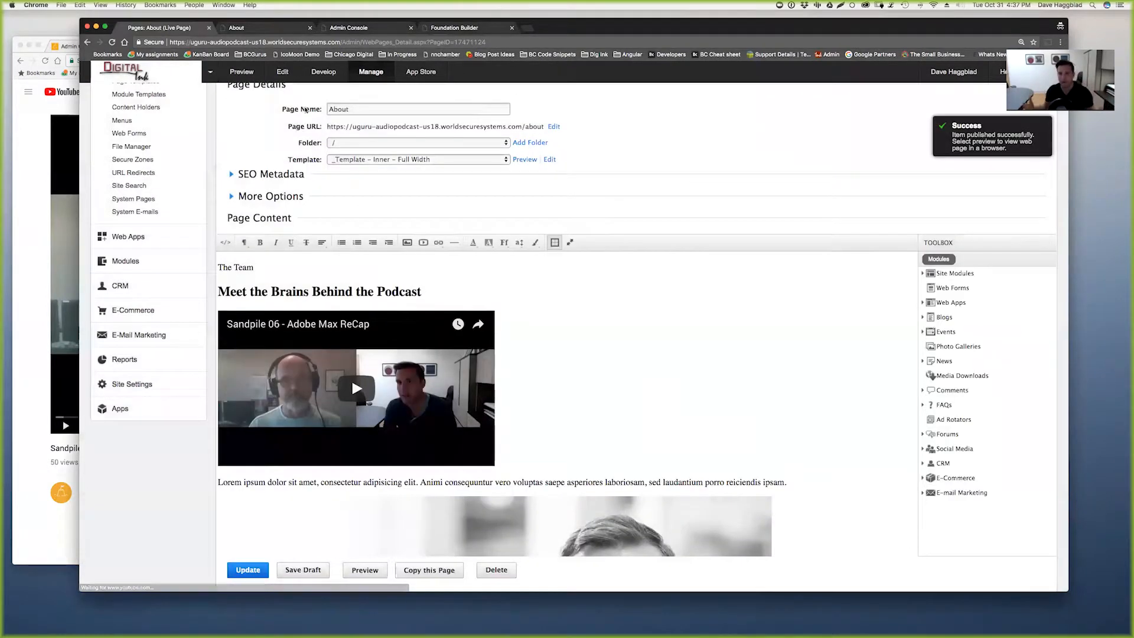
- Reload the live About page and preview it at phone then desktop widths in the device toolbar
{"action": "left_click", "coordinate": [276, 30]}
{"action": "key", "text": "super+r"}
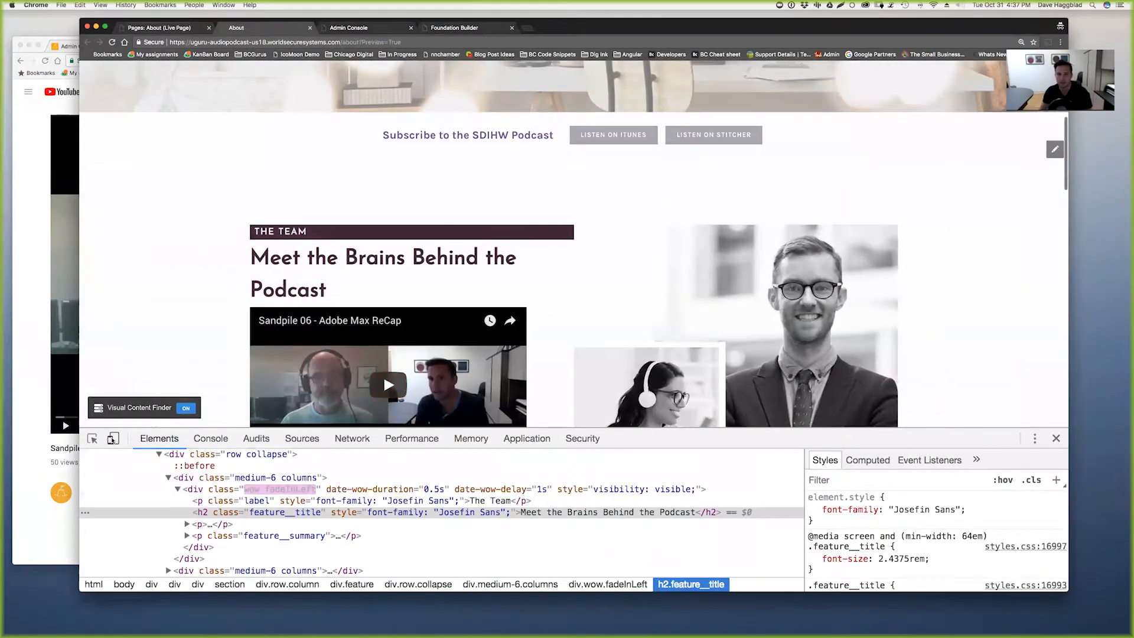
{"action": "left_click", "coordinate": [112, 438]}
{"action": "left_click_drag", "start_coordinate": [735, 265], "coordinate": [648, 281]}
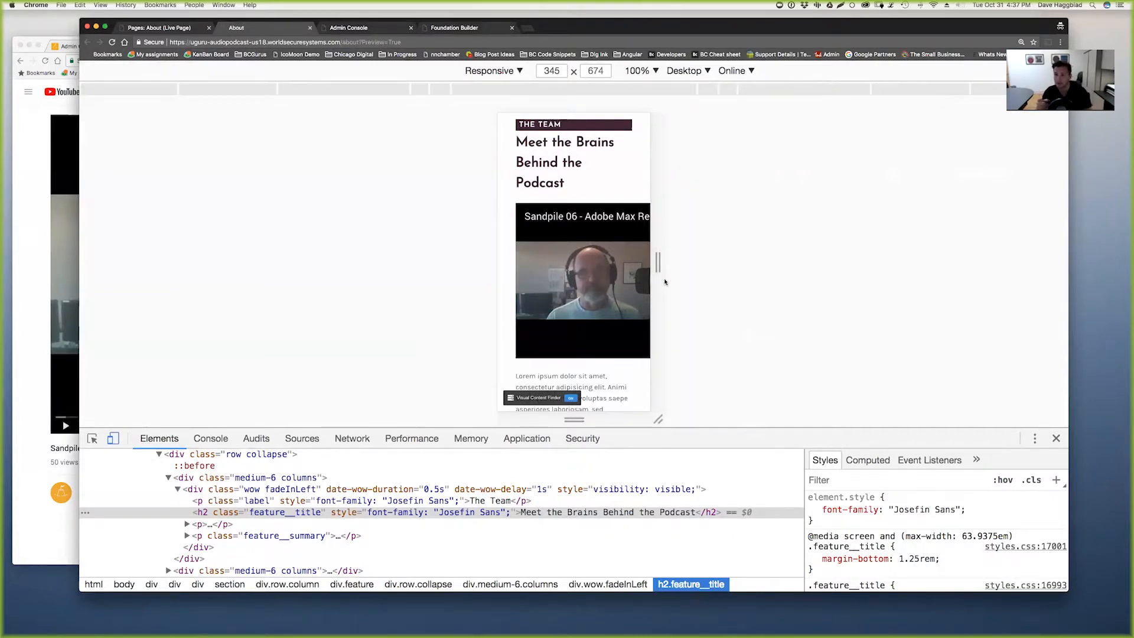
{"action": "left_click_drag", "start_coordinate": [658, 264], "coordinate": [875, 267]}
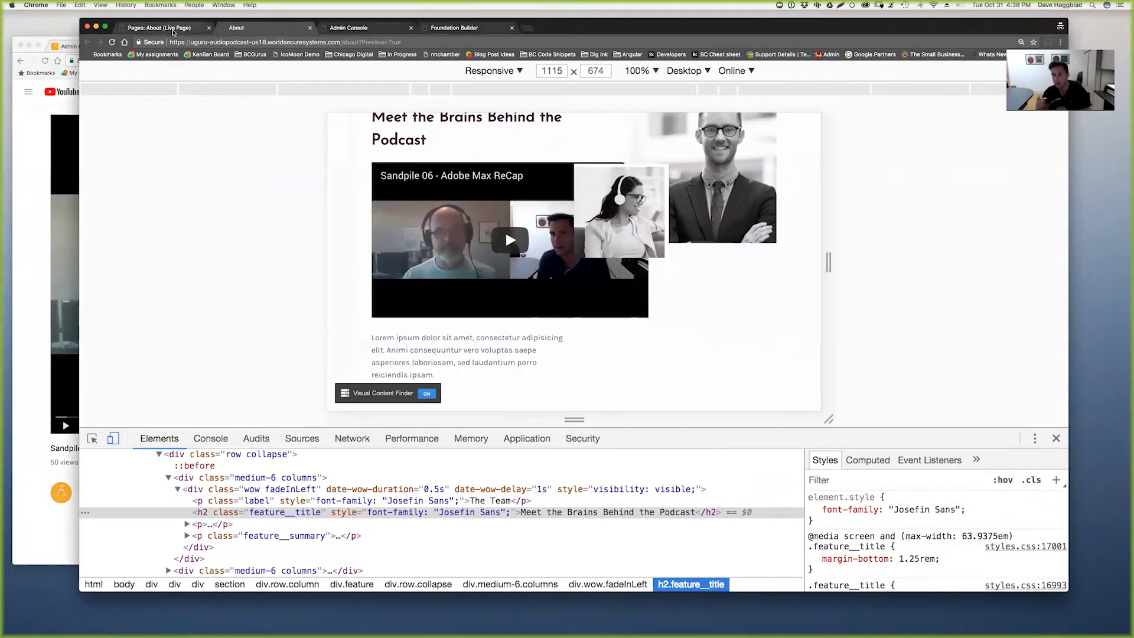
{"action": "left_click", "coordinate": [172, 28]}
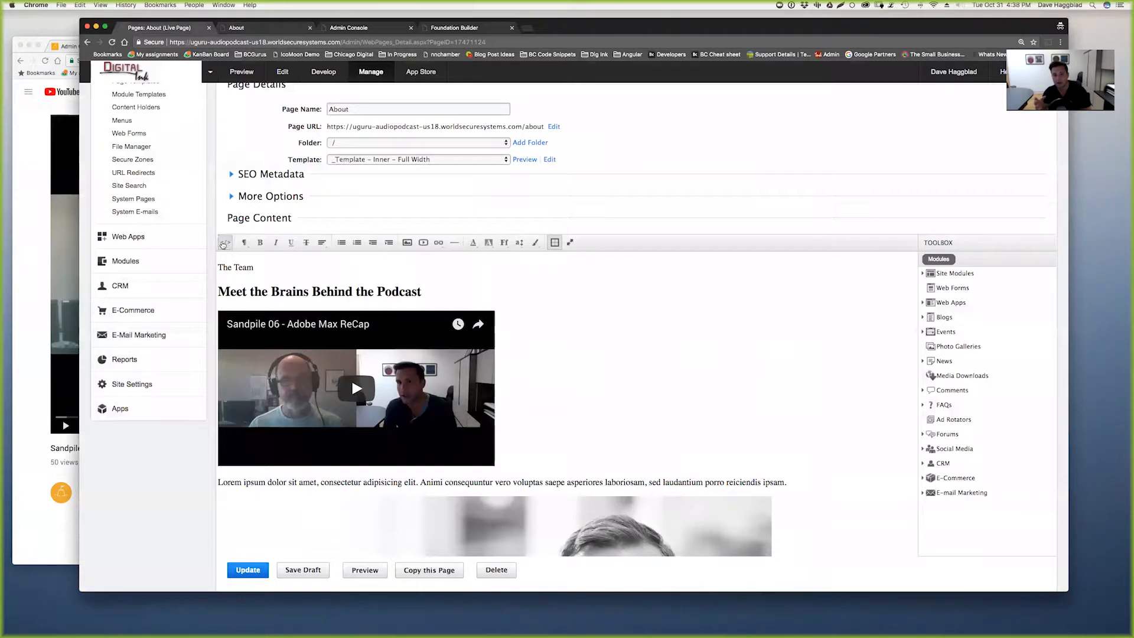
- Add class="responsive-embed" to the video's <p> tag in the HTML source and publish with Update
{"action": "left_click", "coordinate": [225, 242]}
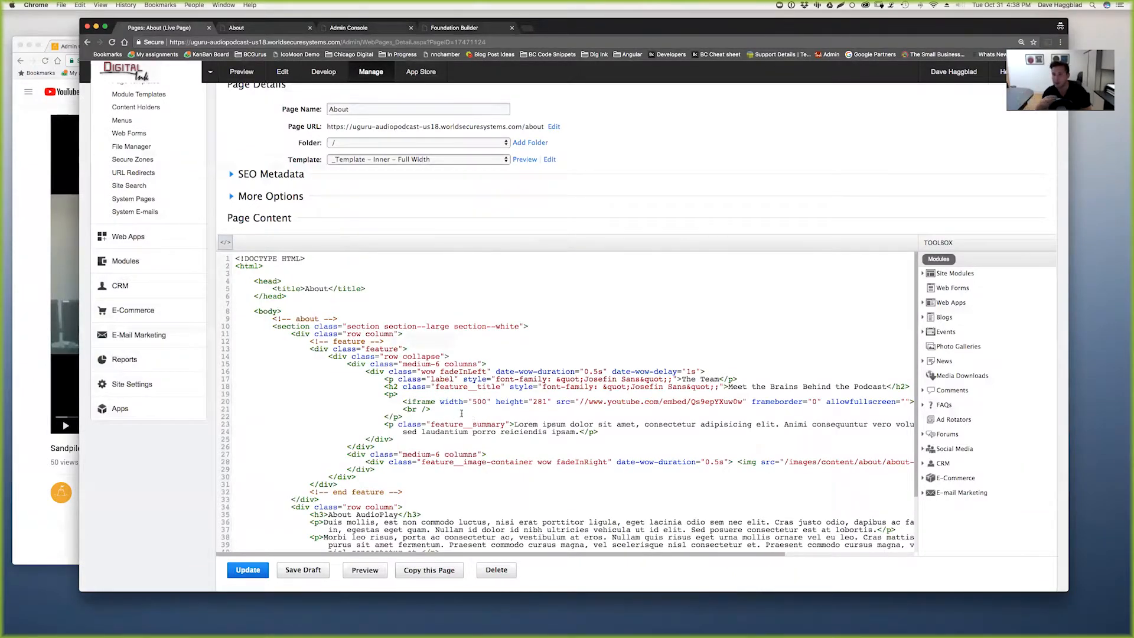
{"action": "left_click", "coordinate": [394, 394]}
{"action": "type", "text": "class"}
{"action": "type", "text": "=\"resp"}
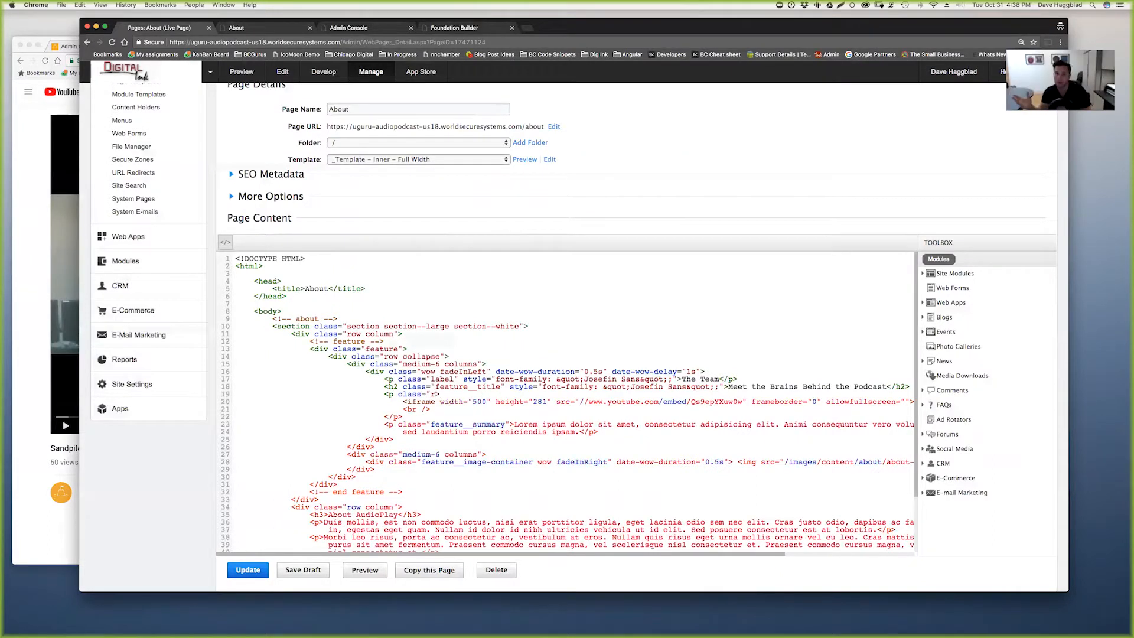
{"action": "type", "text": "onsive-embed\""}
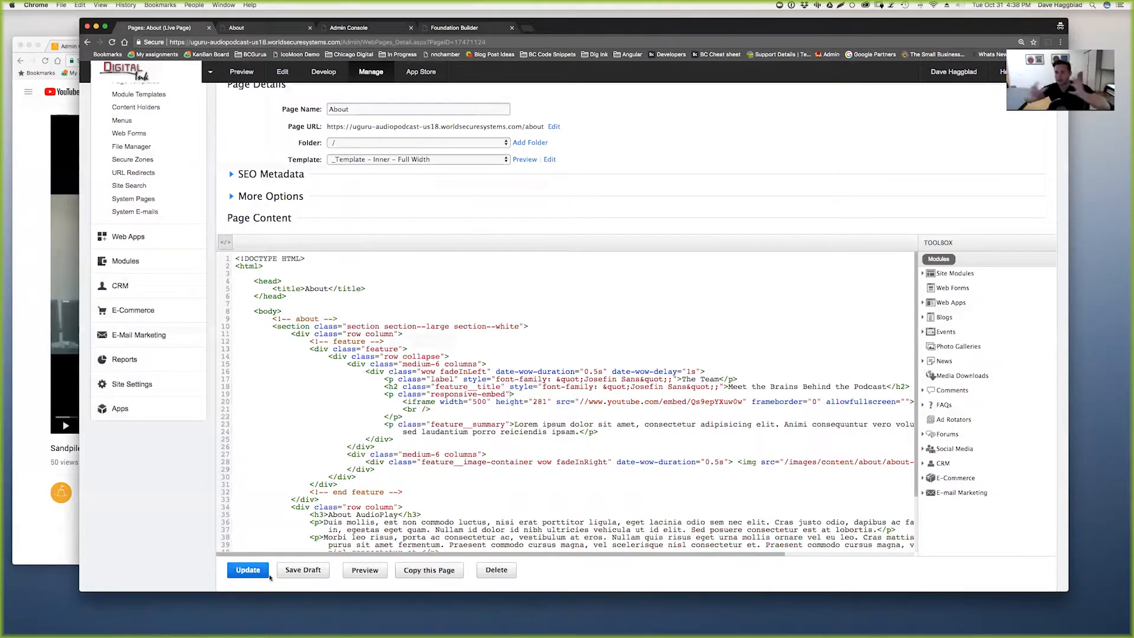
{"action": "left_click", "coordinate": [251, 570]}
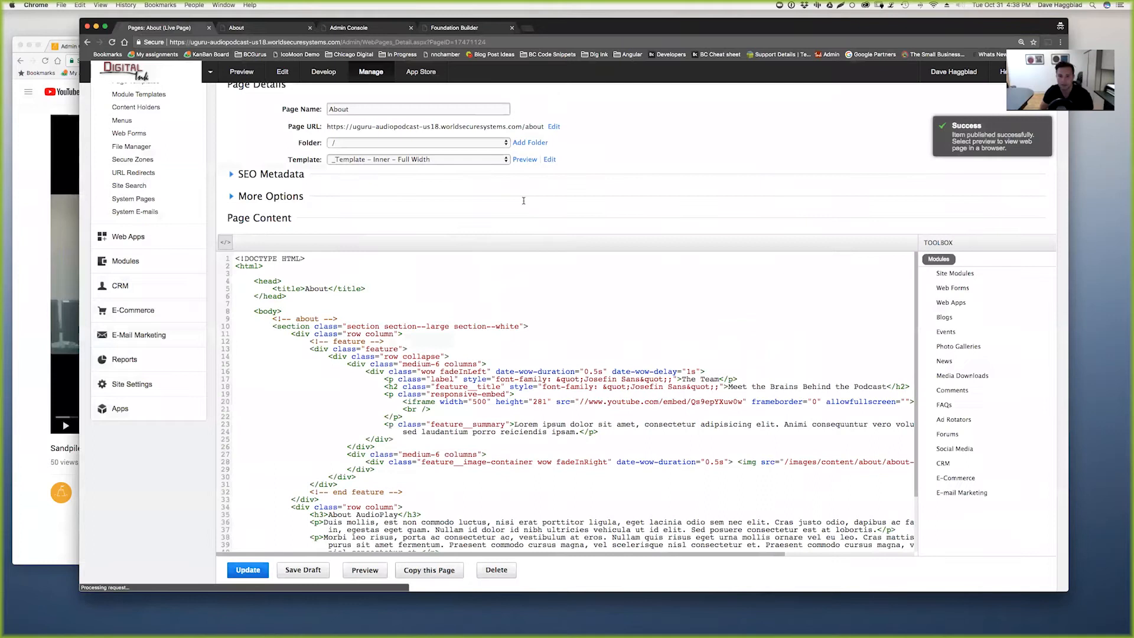
- Reload the About page preview and narrow it to mobile width
{"action": "left_click", "coordinate": [281, 29]}
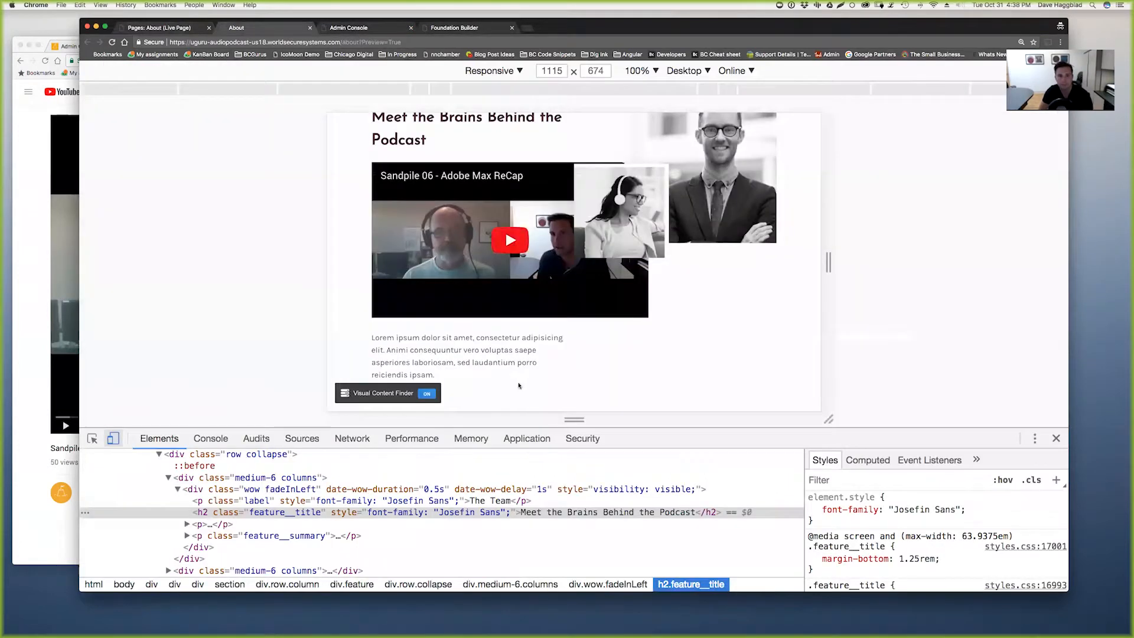
{"action": "key", "text": "super+r"}
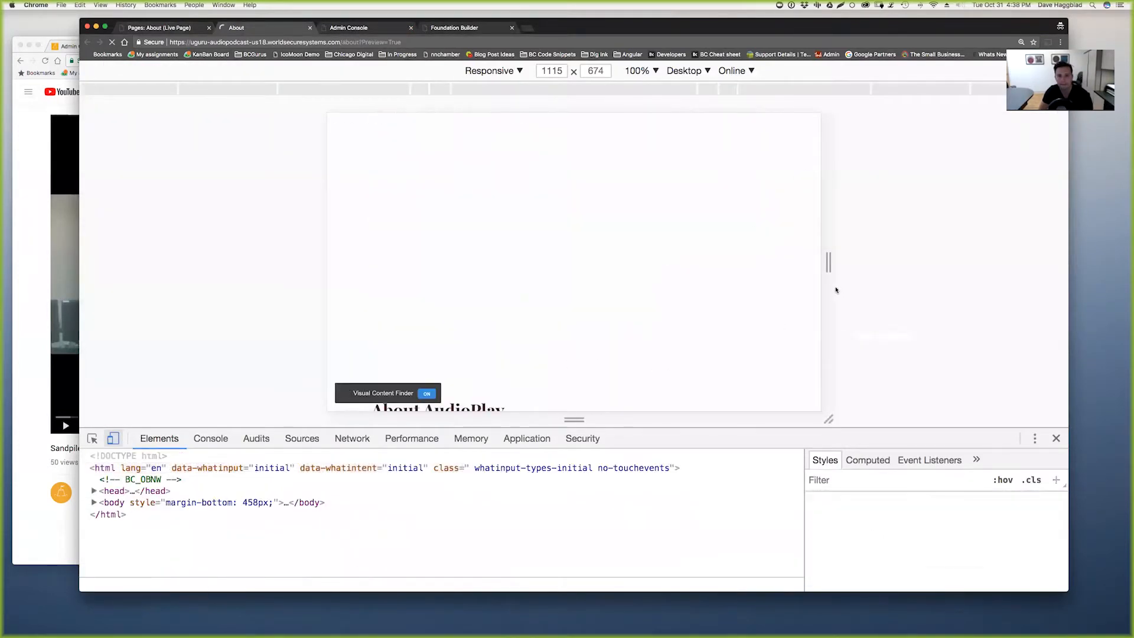
{"action": "left_click_drag", "start_coordinate": [827, 262], "coordinate": [875, 266]}
- Back in the editor's visual view, select the embedded video and open its class dropdown
{"action": "left_click", "coordinate": [162, 29]}
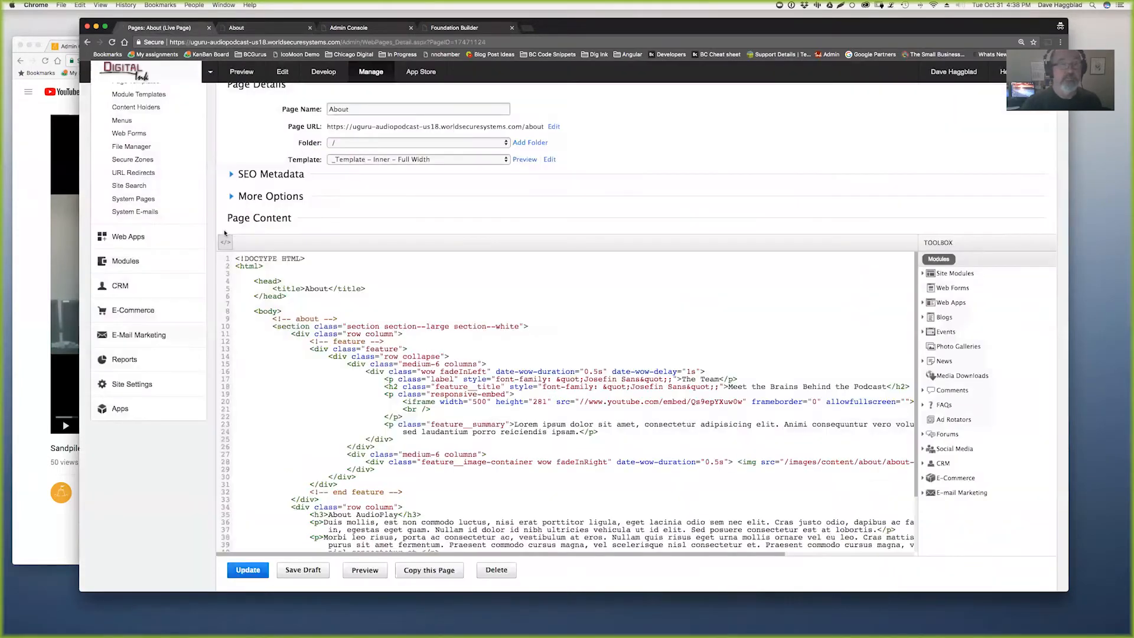
{"action": "left_click", "coordinate": [225, 242]}
{"action": "left_click_drag", "start_coordinate": [507, 403], "coordinate": [221, 360]}
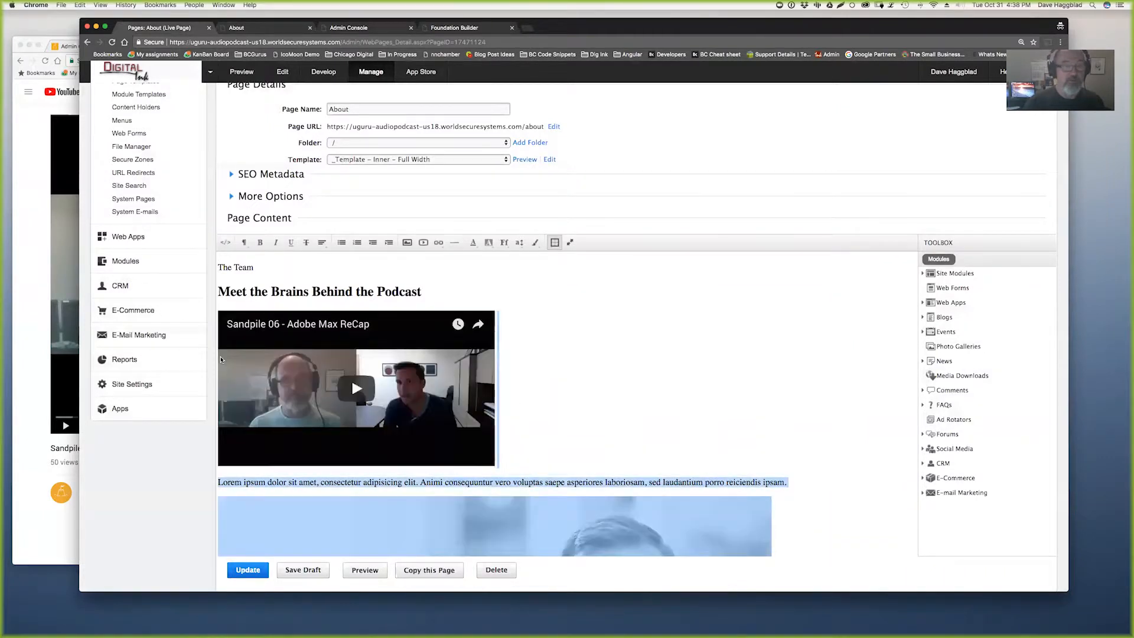
{"action": "left_click", "coordinate": [246, 379]}
{"action": "left_click", "coordinate": [535, 243]}
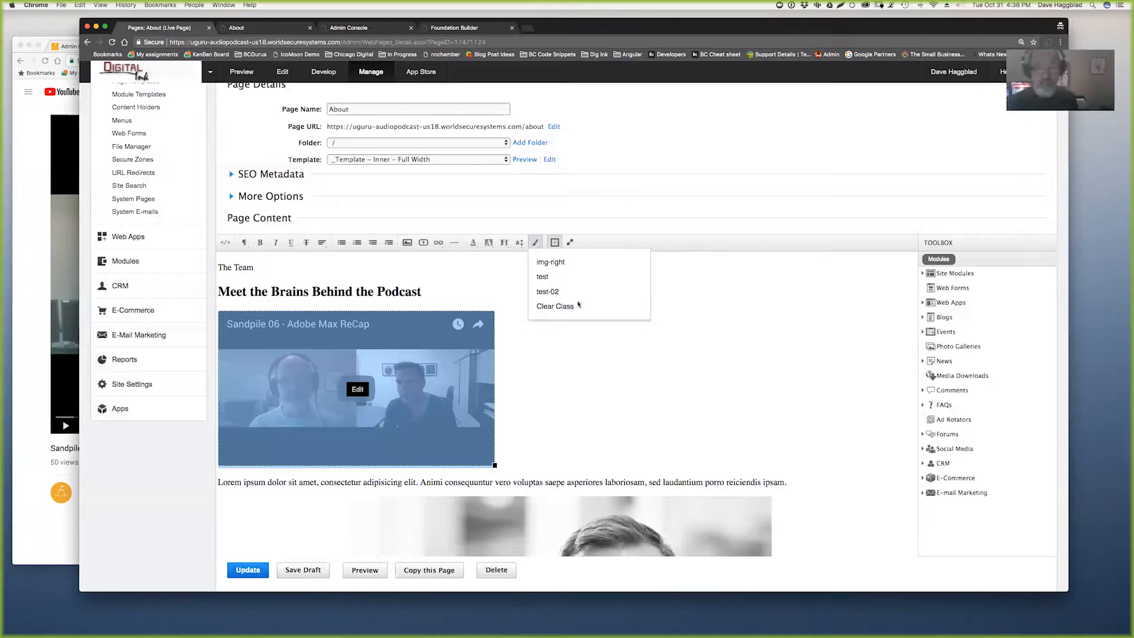
- Apply the test-02 class to the video and inspect the responsive-embed class in the HTML source
{"action": "left_click", "coordinate": [542, 290]}
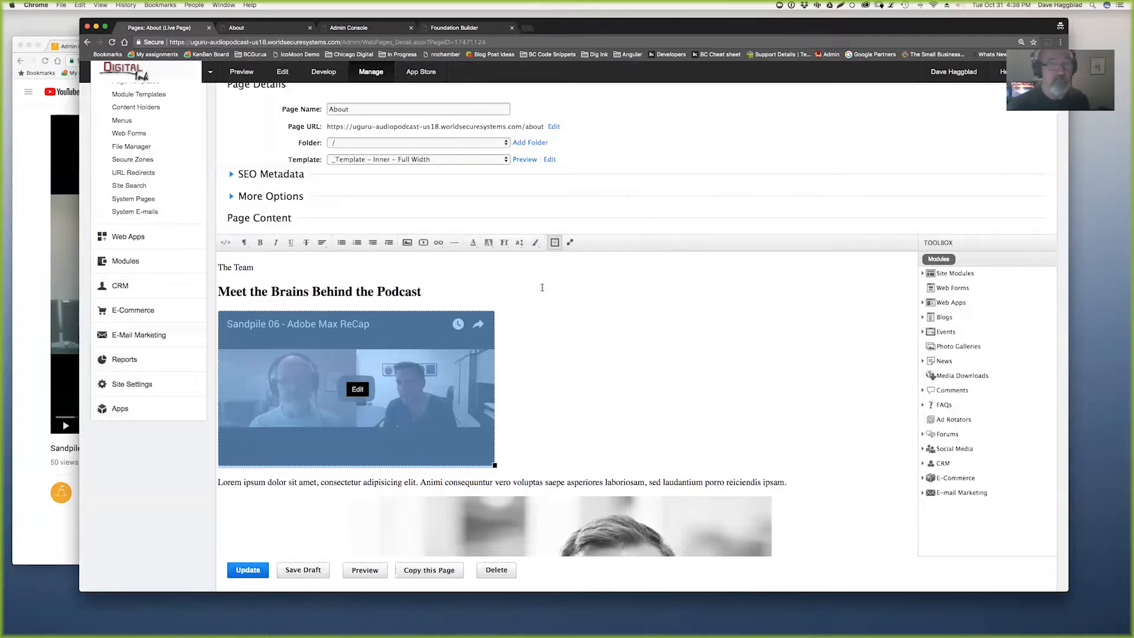
{"action": "left_click", "coordinate": [225, 242]}
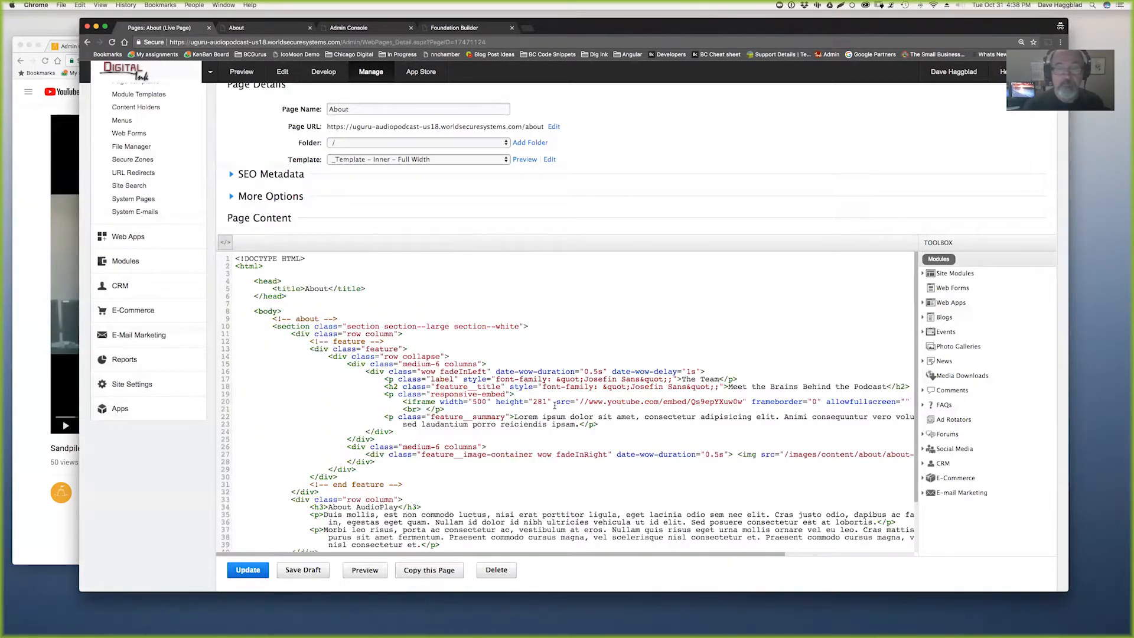
{"action": "double_click", "coordinate": [478, 394]}
{"action": "double_click", "coordinate": [451, 393]}
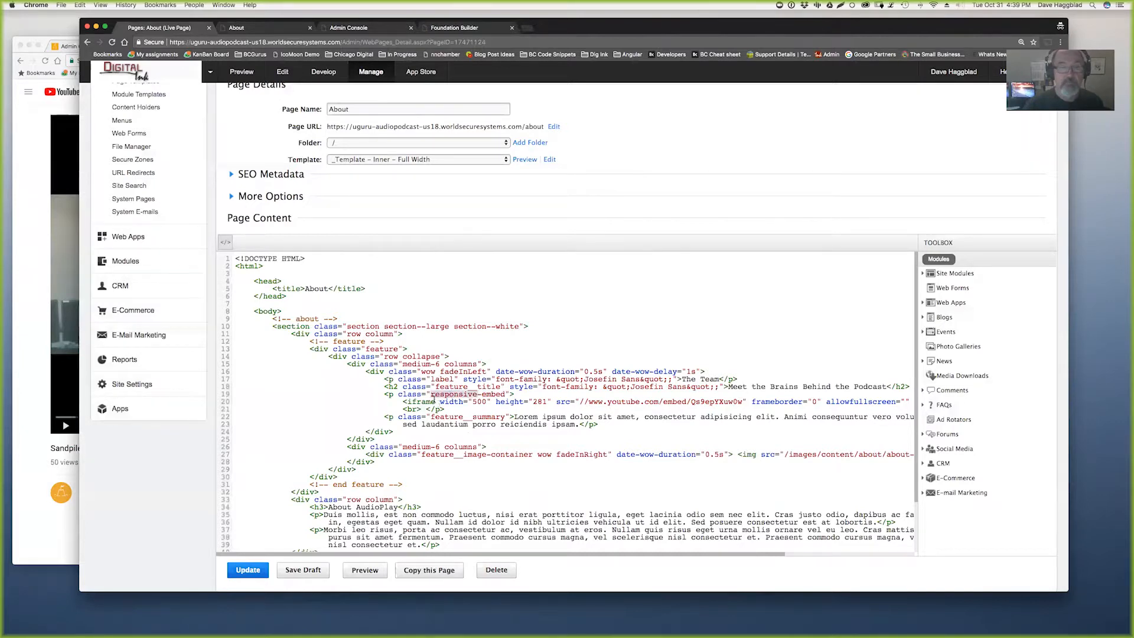
{"action": "left_click", "coordinate": [225, 242]}
{"action": "left_click", "coordinate": [225, 242]}
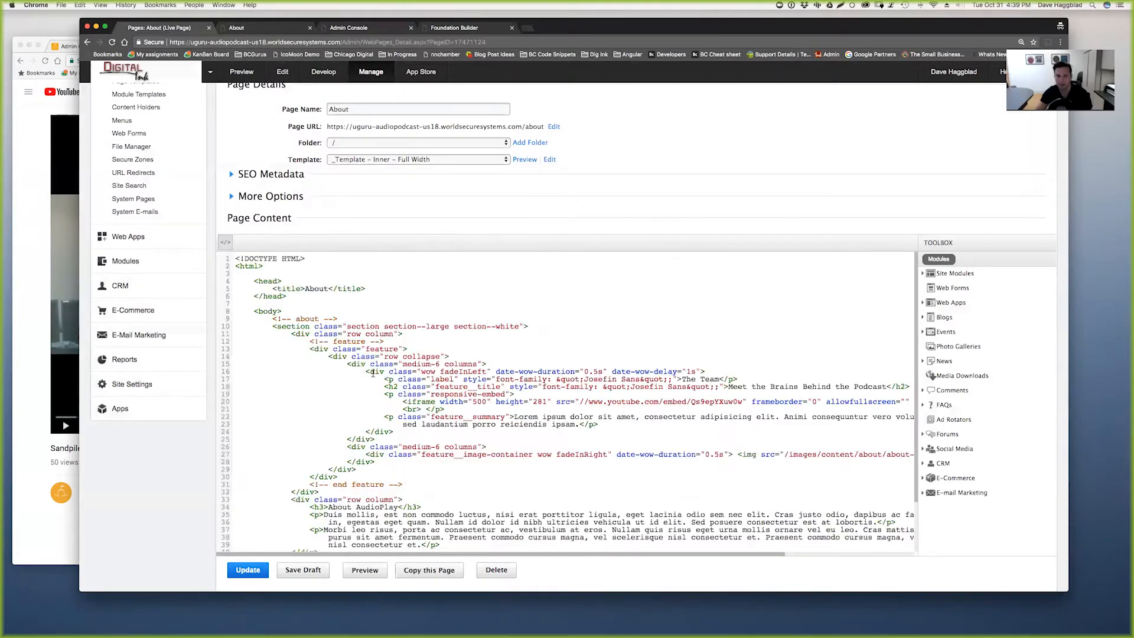
- Select the iframe's test-02 class attribute, choose another class for the video, then view the About preview
{"action": "scroll", "coordinate": [620, 401], "scroll_direction": "right", "scroll_amount": 5}
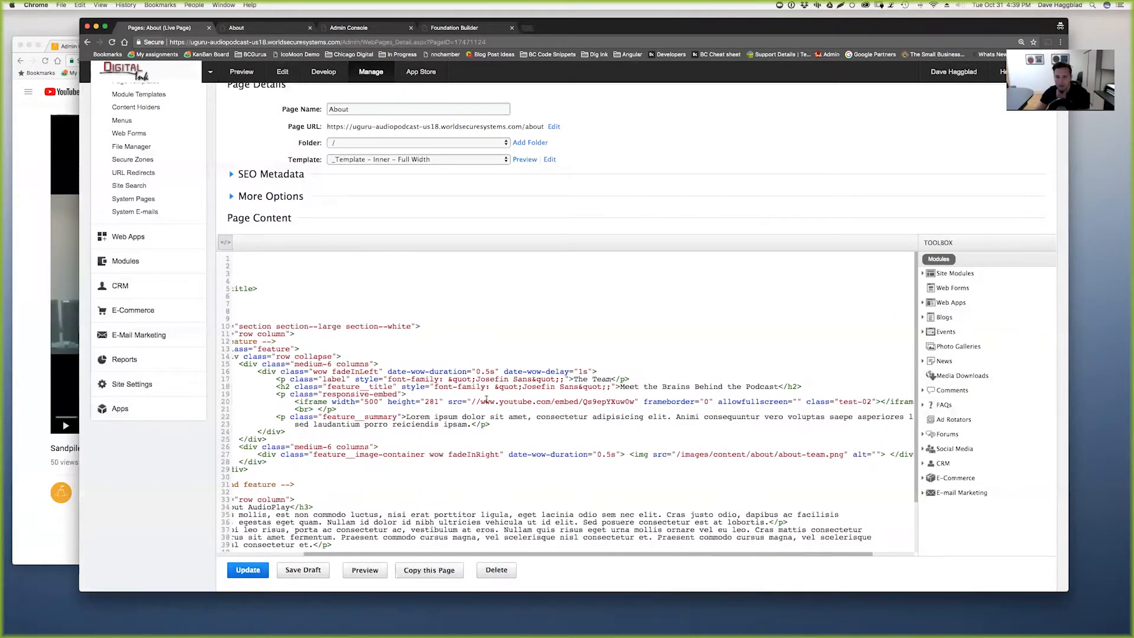
{"action": "left_click_drag", "start_coordinate": [751, 402], "coordinate": [824, 402]}
{"action": "scroll", "coordinate": [821, 402], "scroll_direction": "left", "scroll_amount": 5}
{"action": "left_click", "coordinate": [227, 243]}
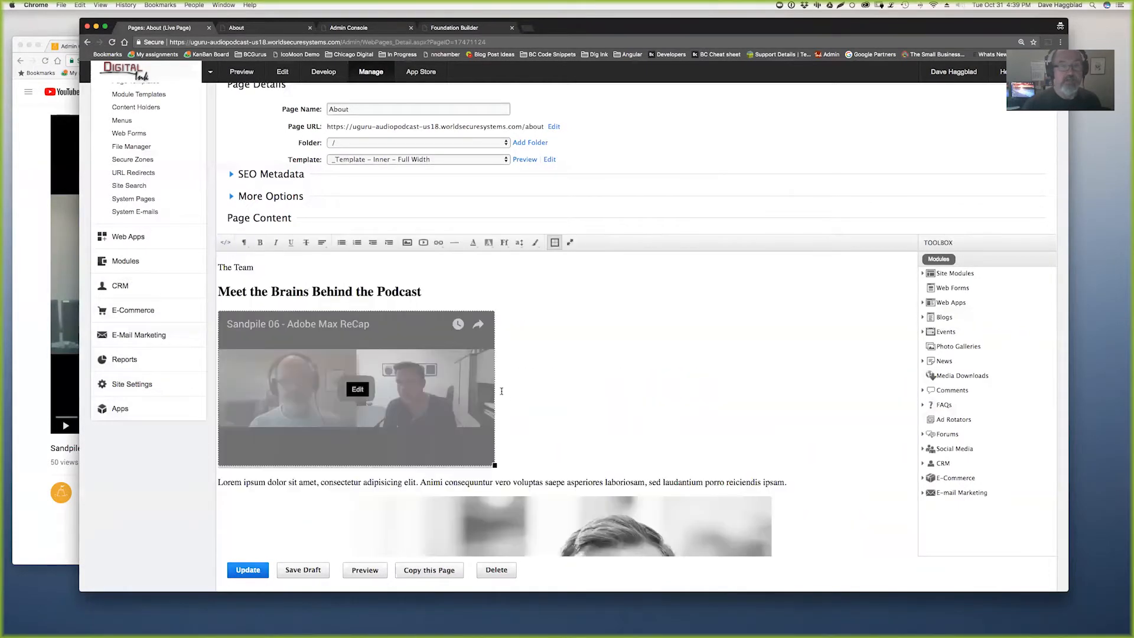
{"action": "left_click_drag", "start_coordinate": [498, 400], "coordinate": [204, 354]}
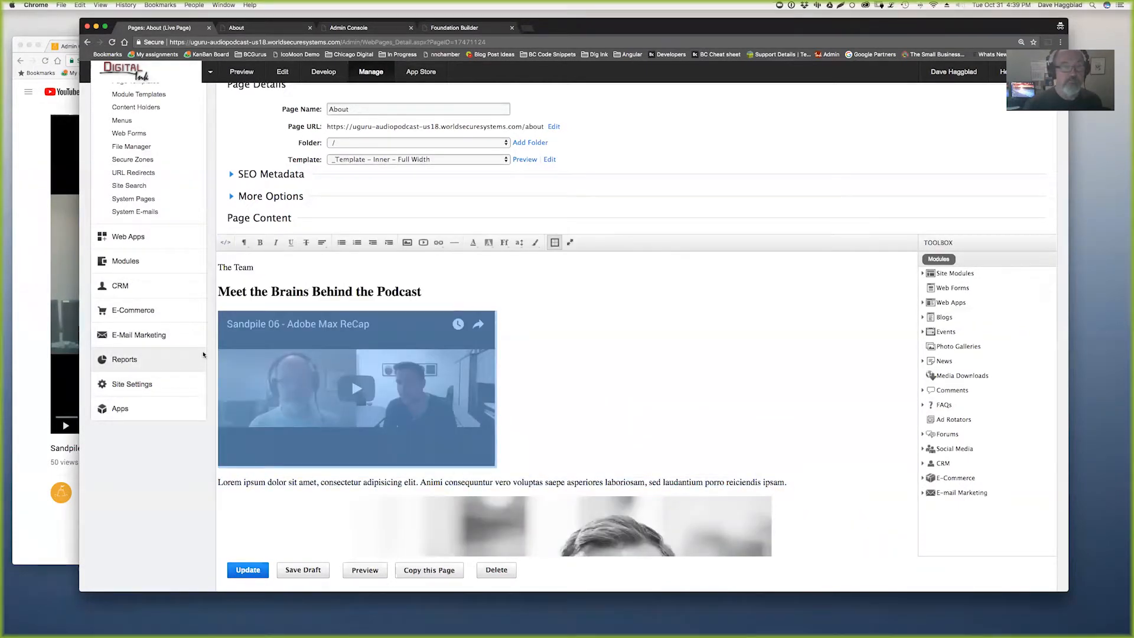
{"action": "left_click", "coordinate": [535, 242]}
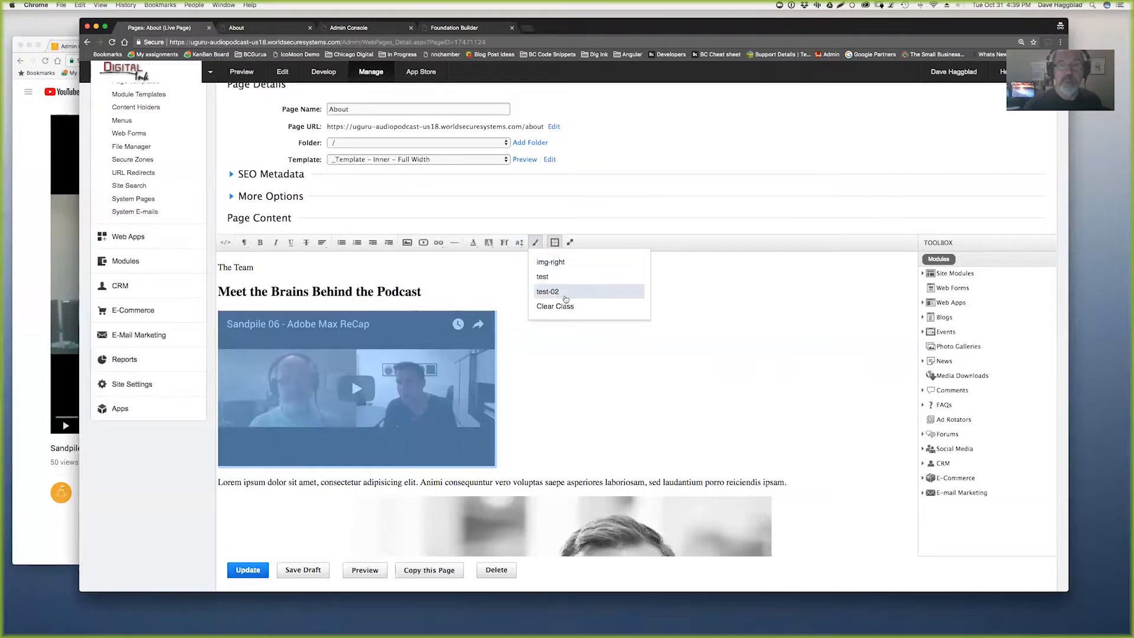
{"action": "left_click", "coordinate": [565, 264]}
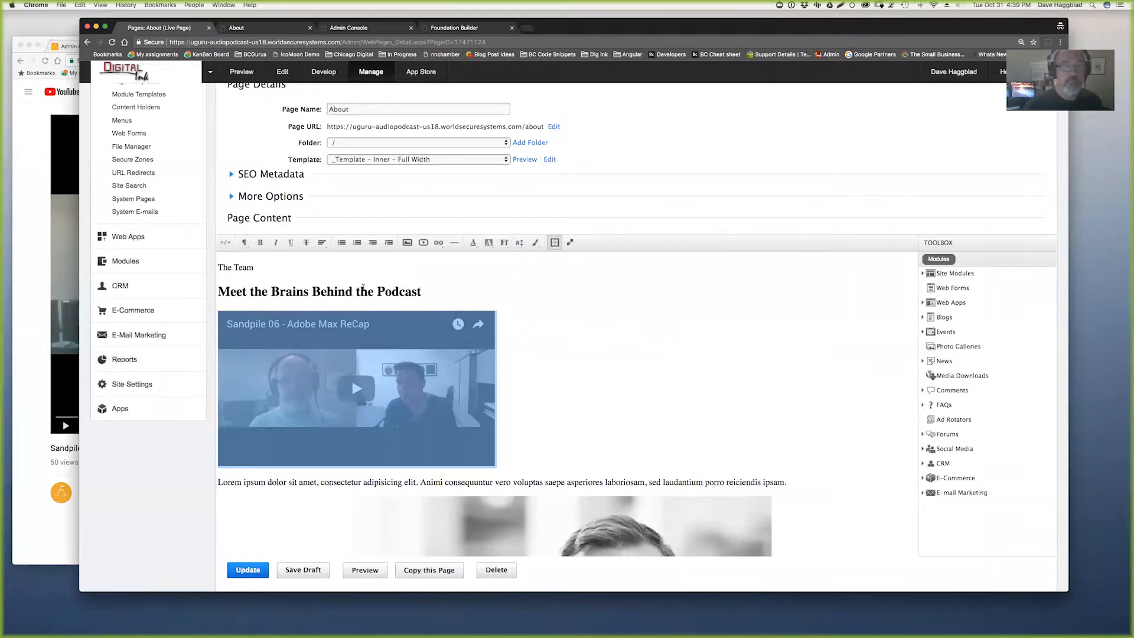
{"action": "left_click", "coordinate": [225, 243]}
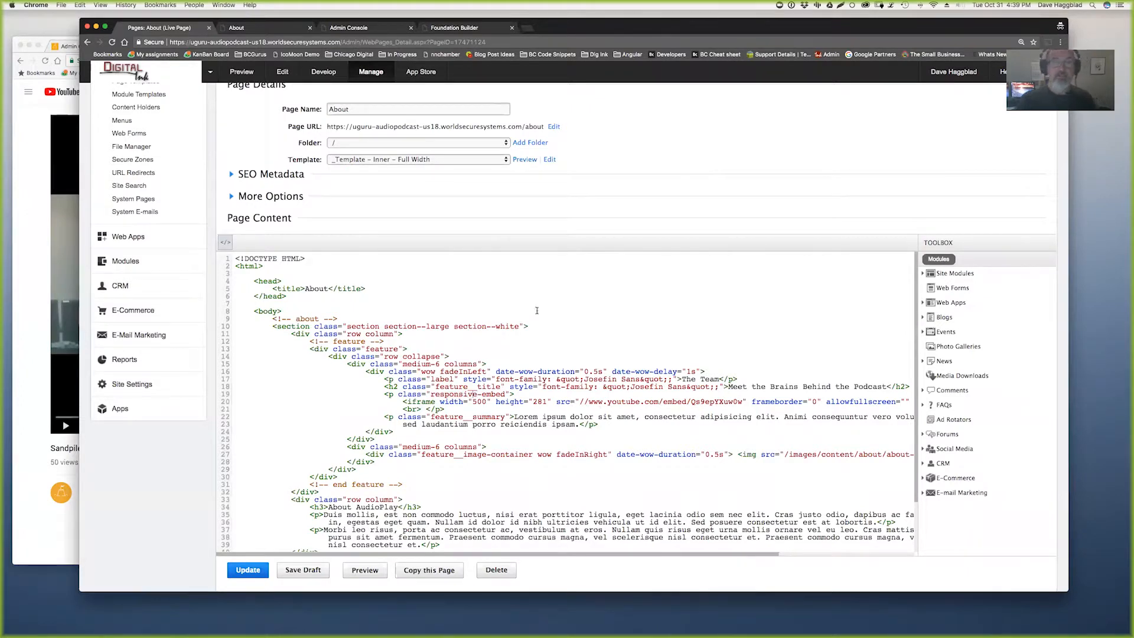
{"action": "left_click", "coordinate": [271, 30]}
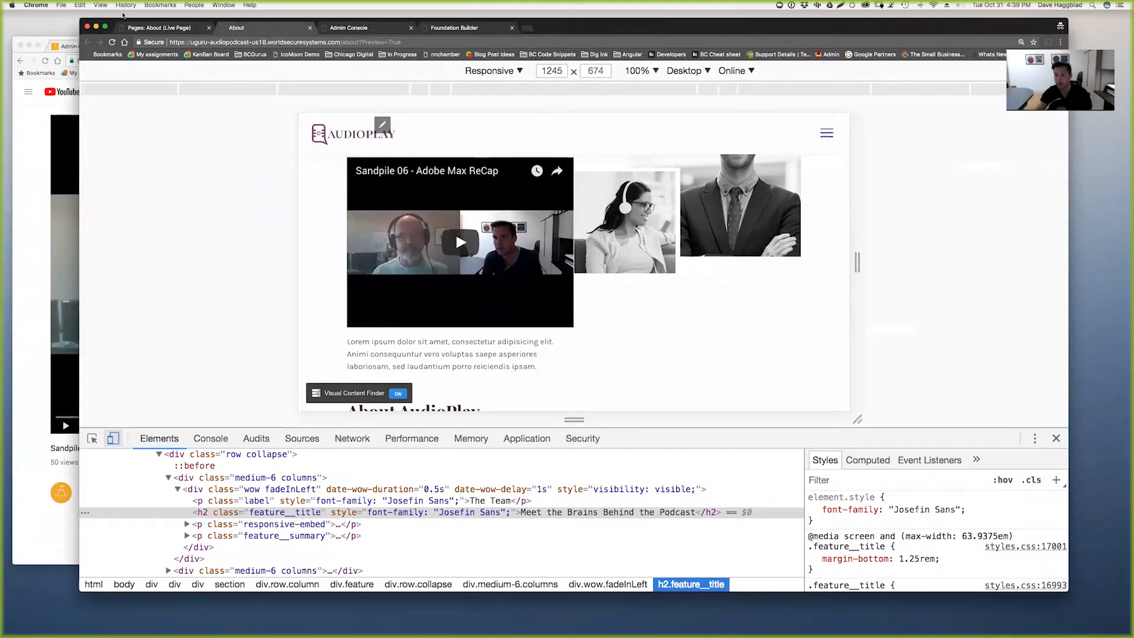
- In design view, add an empty paragraph after the 'Meet the Brains Behind the Podcast' heading
{"action": "left_click", "coordinate": [158, 28]}
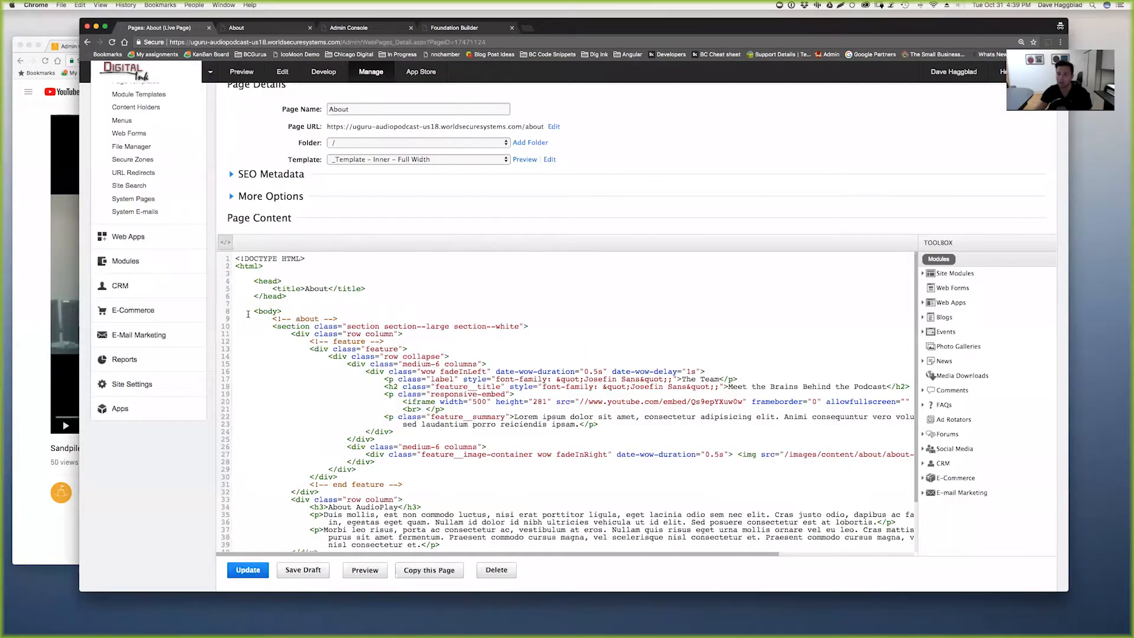
{"action": "left_click", "coordinate": [227, 243]}
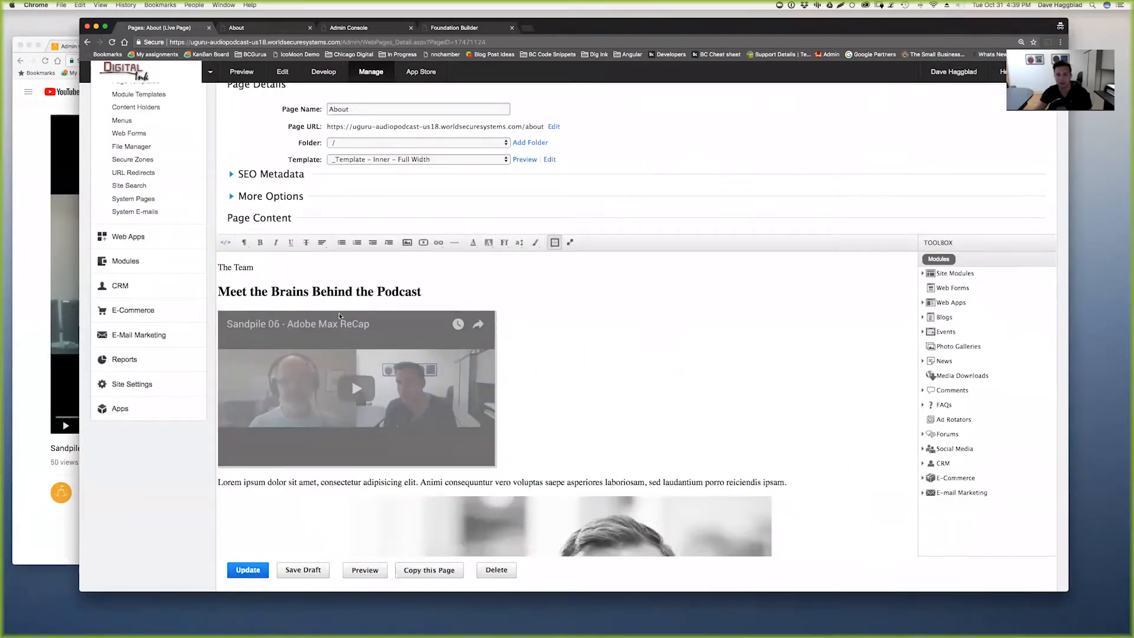
{"action": "left_click", "coordinate": [361, 294]}
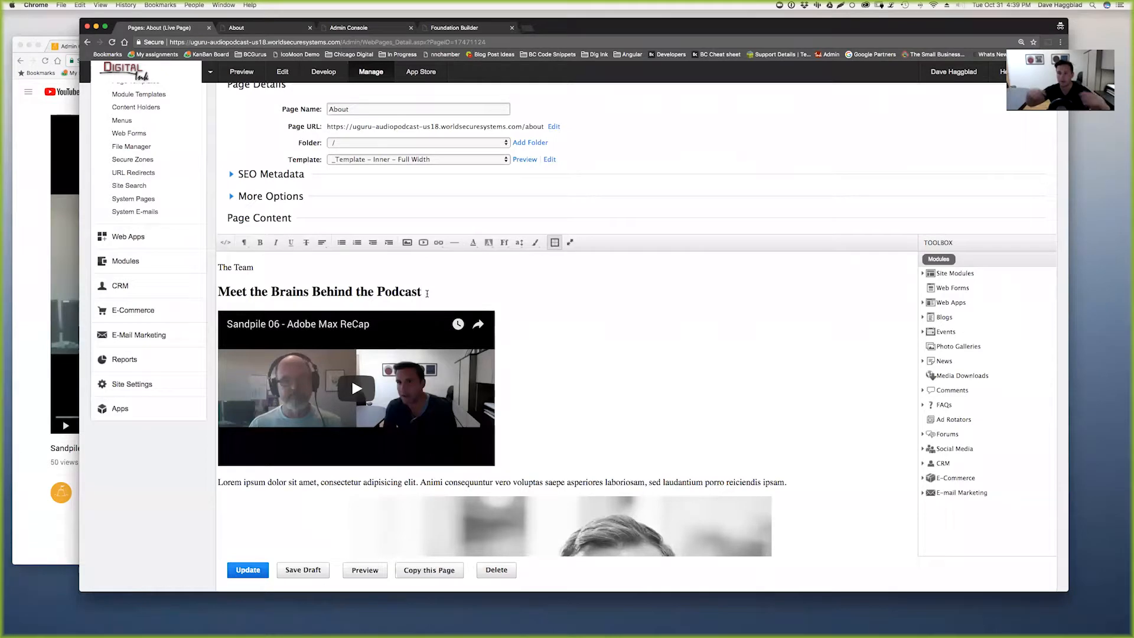
{"action": "key", "text": "Return"}
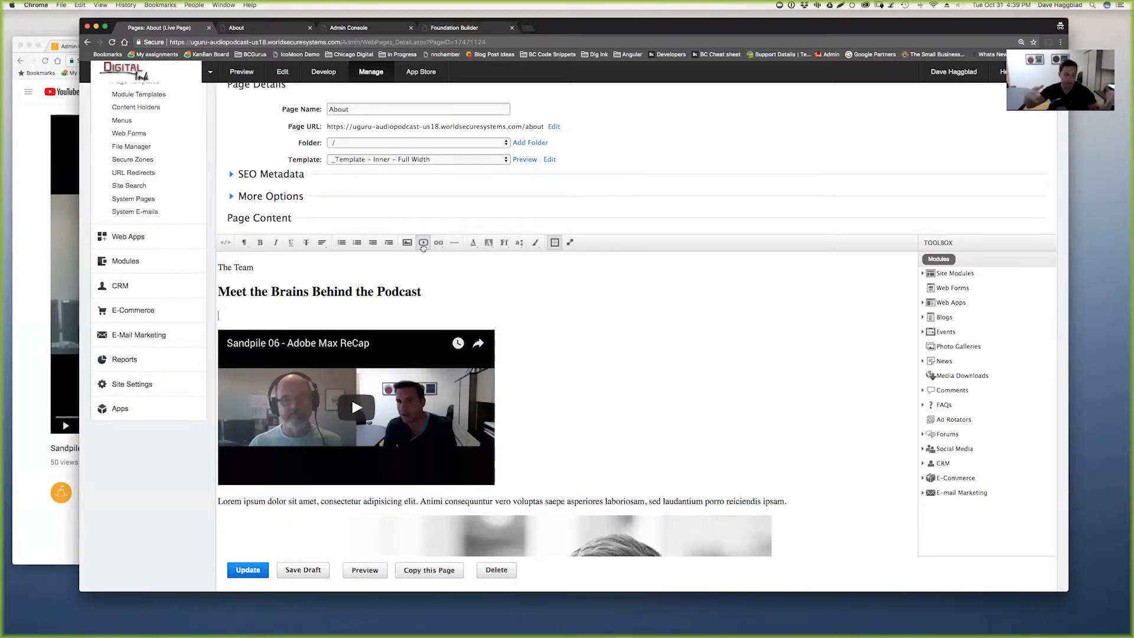
- Insert the pasted YouTube video wrapped in a responsive-embed div, then view the HTML source
{"action": "left_click", "coordinate": [423, 245]}
{"action": "type", "text": "<div clas"}
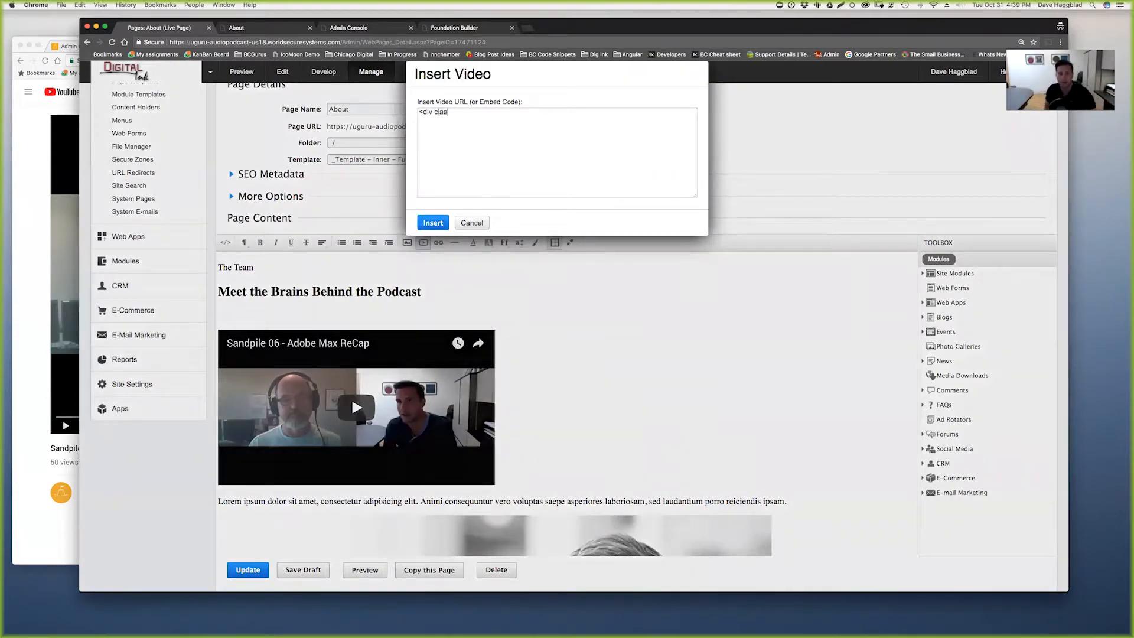
{"action": "type", "text": "s="}
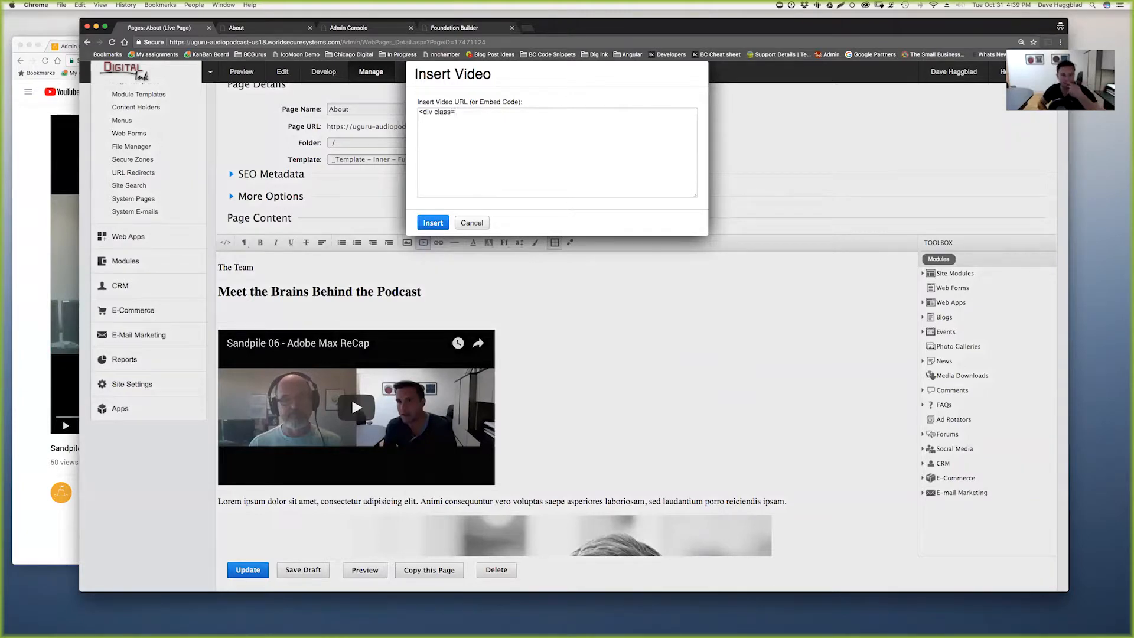
{"action": "type", "text": ":r"}
{"action": "type", "text": "\"res"}
{"action": "type", "text": "ponsive-embed\">"}
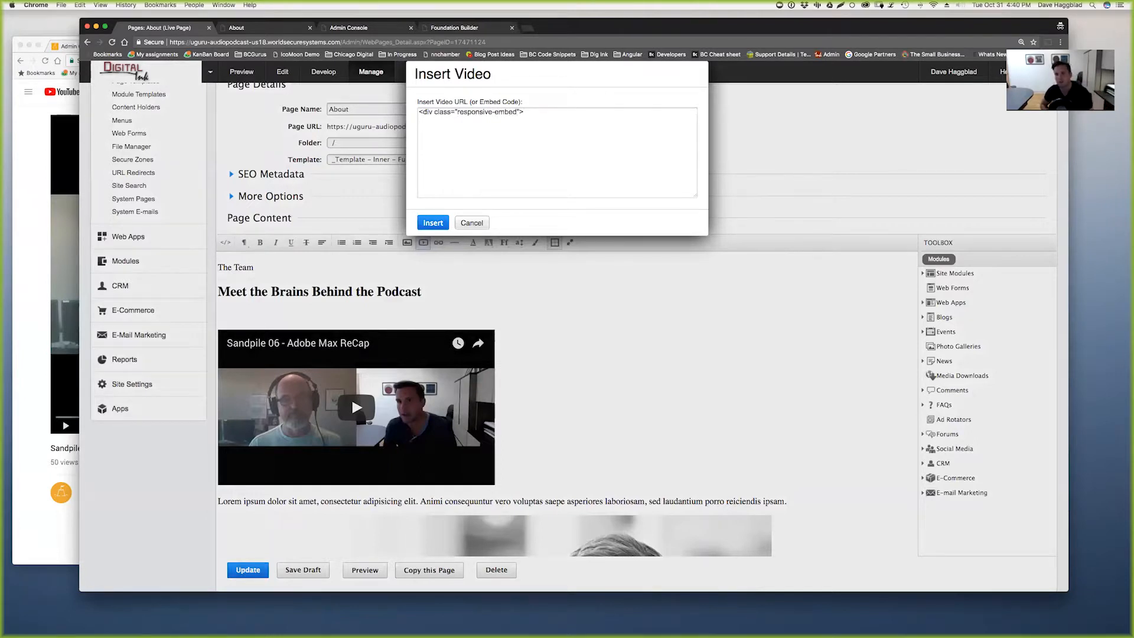
{"action": "type", "text": "https://www.youtube.com/watch?v=Qs9epYXuw0w"}
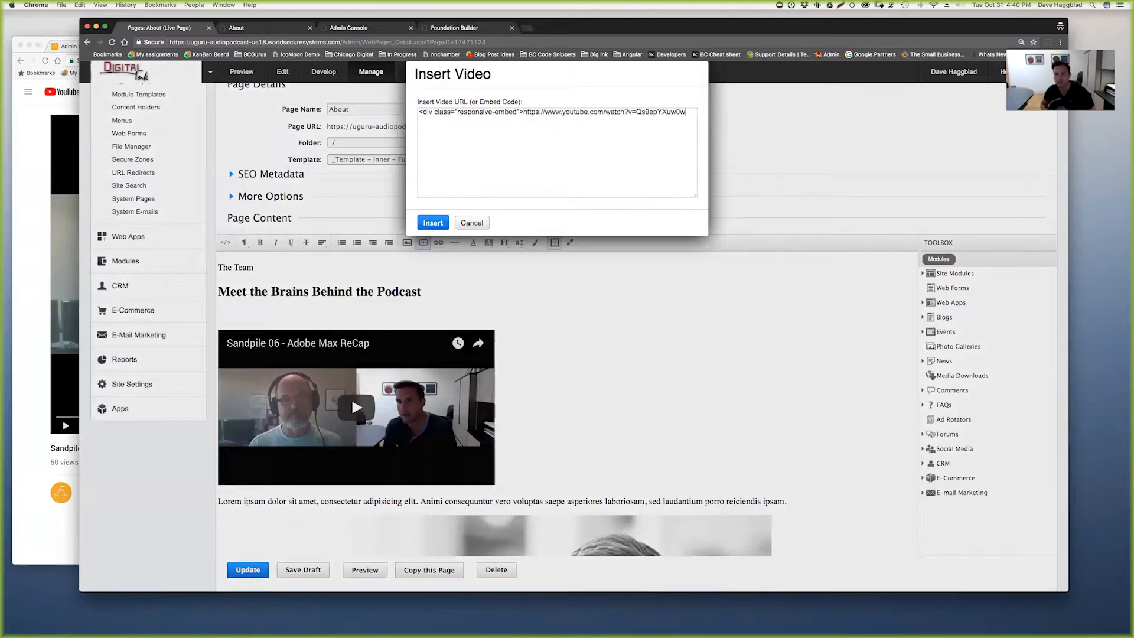
{"action": "type", "text": "</div>"}
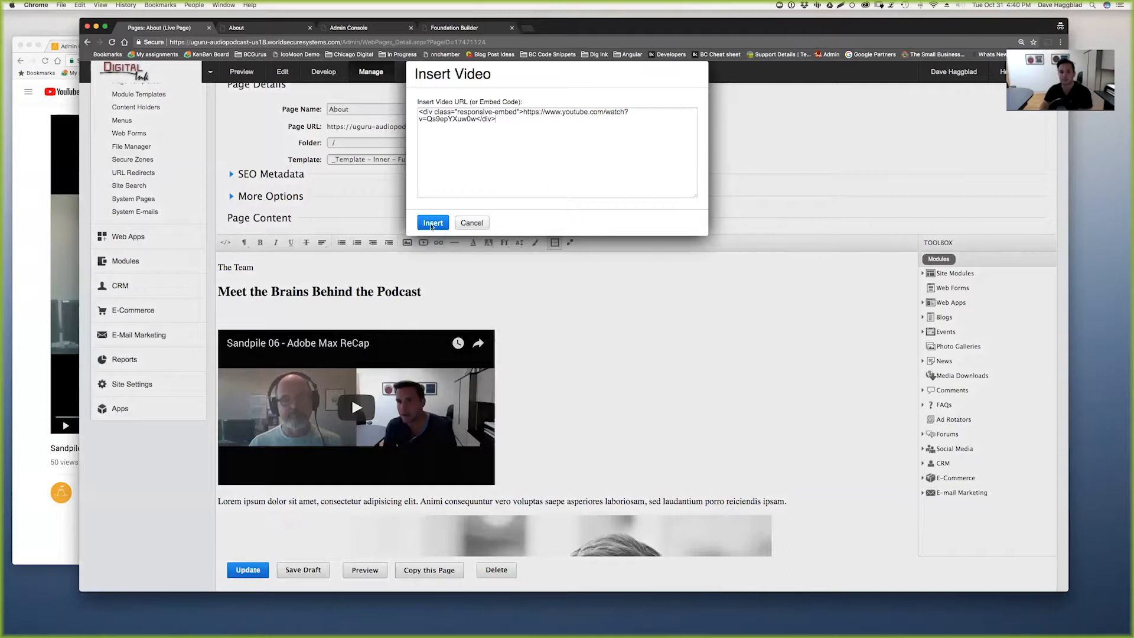
{"action": "left_click", "coordinate": [433, 223]}
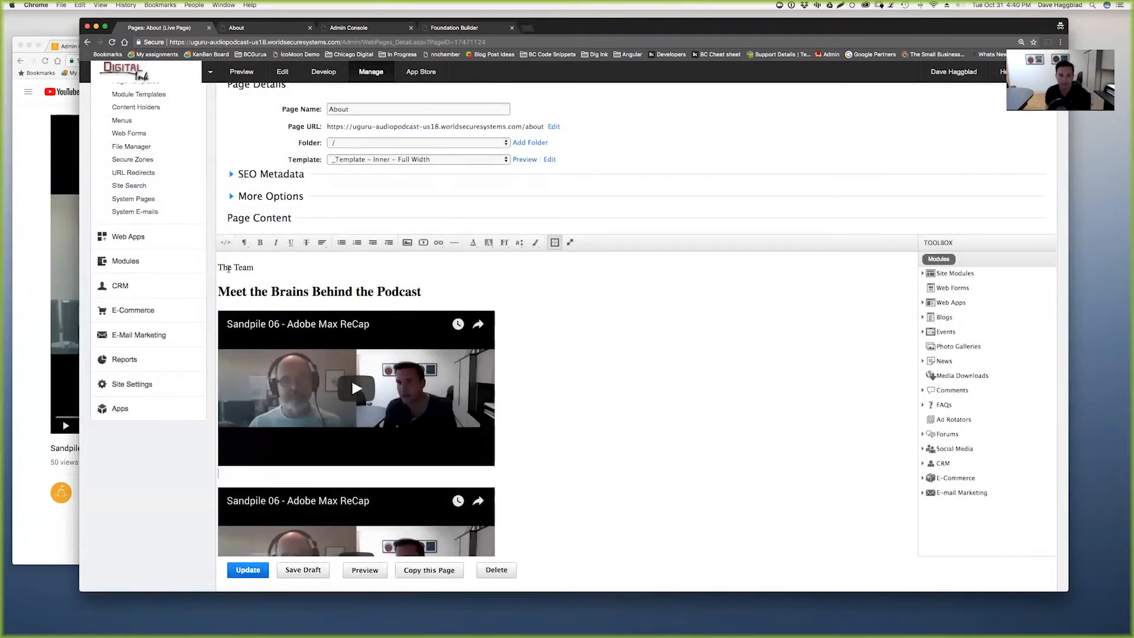
{"action": "left_click", "coordinate": [226, 243]}
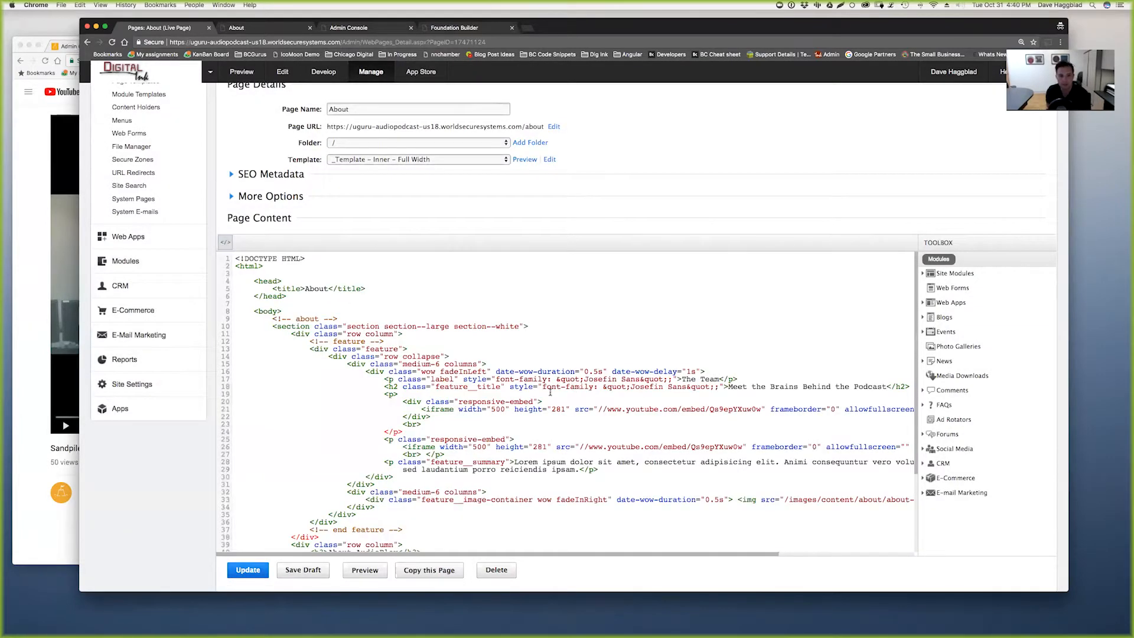
- Inspect the new responsive-embed div and its iframe in the HTML source
{"action": "left_click_drag", "start_coordinate": [435, 415], "coordinate": [404, 401]}
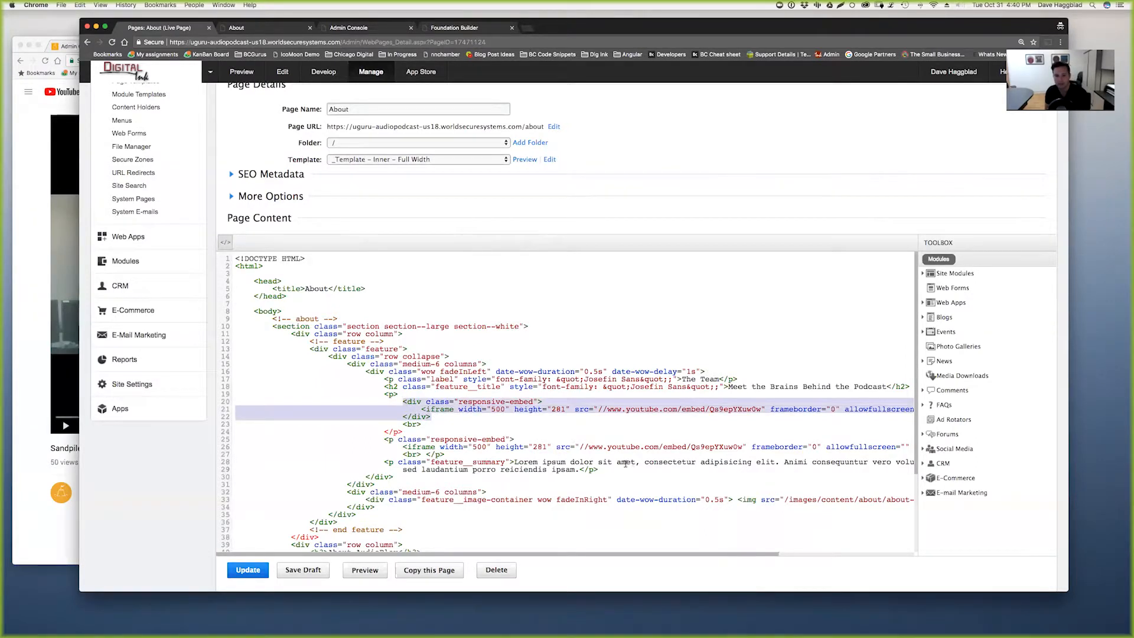
{"action": "left_click", "coordinate": [442, 416]}
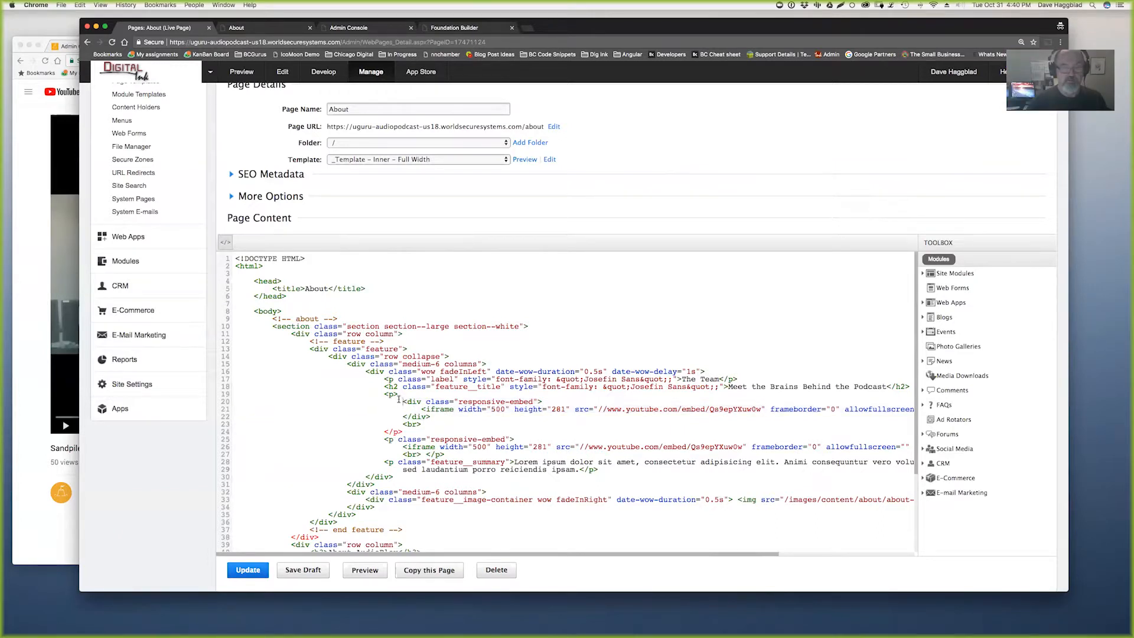
{"action": "left_click_drag", "start_coordinate": [402, 402], "coordinate": [385, 395]}
{"action": "left_click", "coordinate": [478, 404]}
- Check the live About preview, then switch the editor back to visual view
{"action": "key", "text": "ctrl+Tab"}
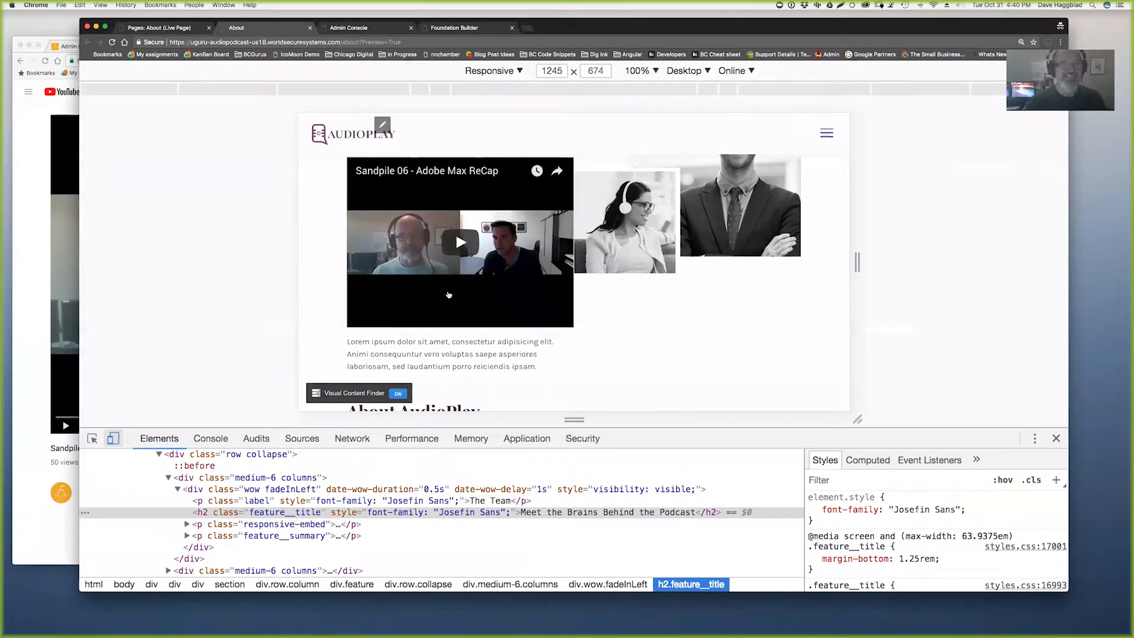
{"action": "key", "text": "ctrl+shift+Tab"}
{"action": "left_click", "coordinate": [225, 242]}
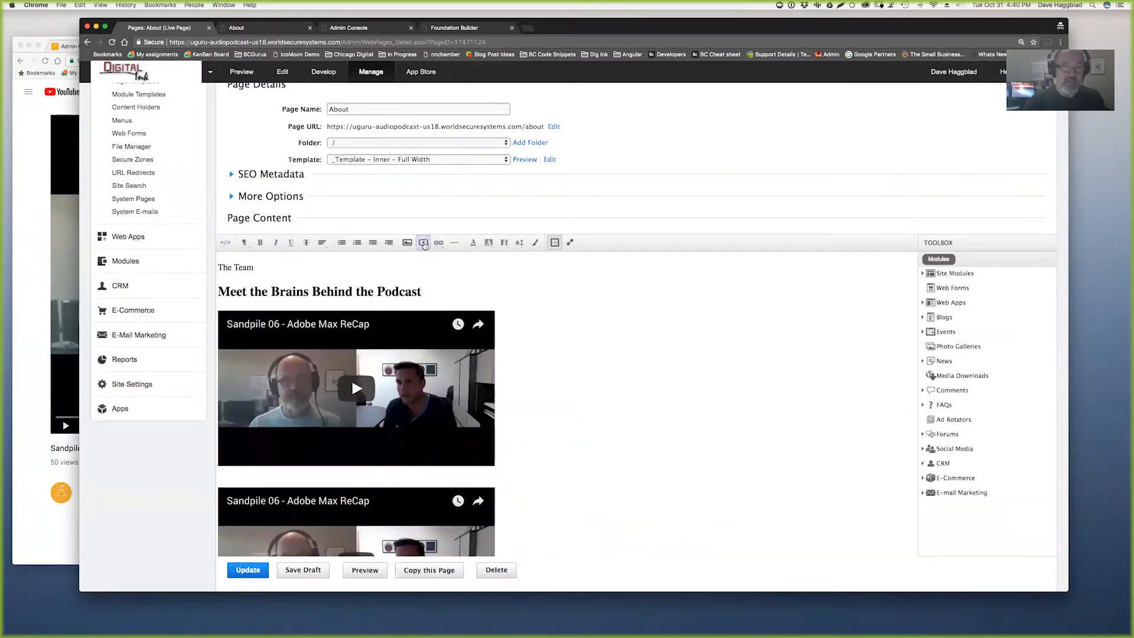
- Start a video insert with the pasted YouTube URL, cancel it, and return to HTML source
{"action": "left_click", "coordinate": [422, 242]}
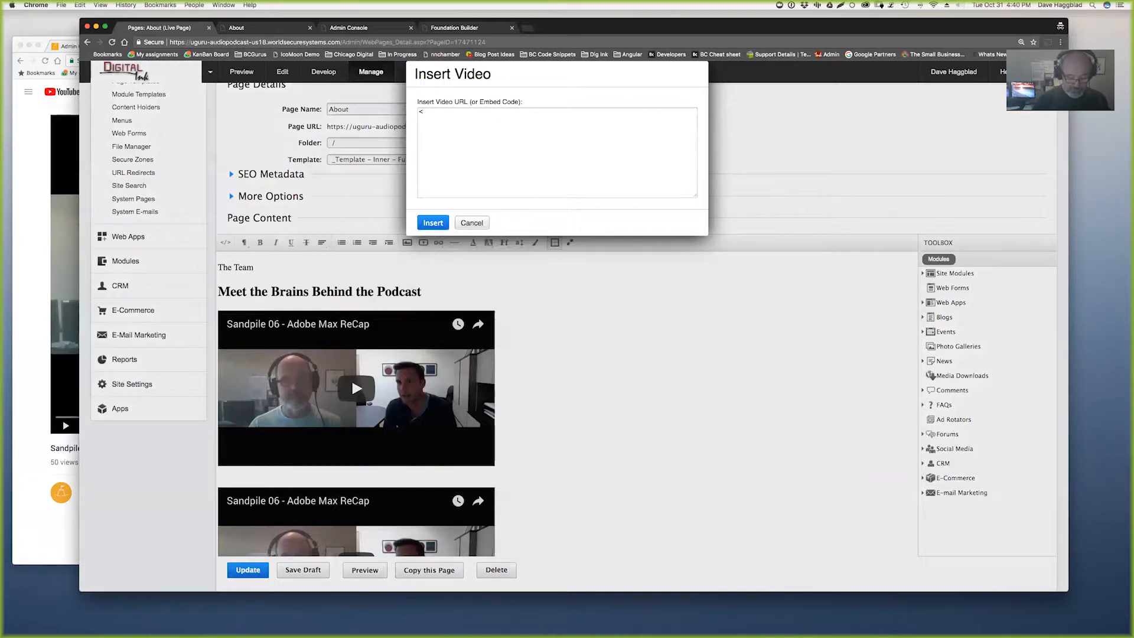
{"action": "type", "text": "v caldsflfaf asfasf sa"}
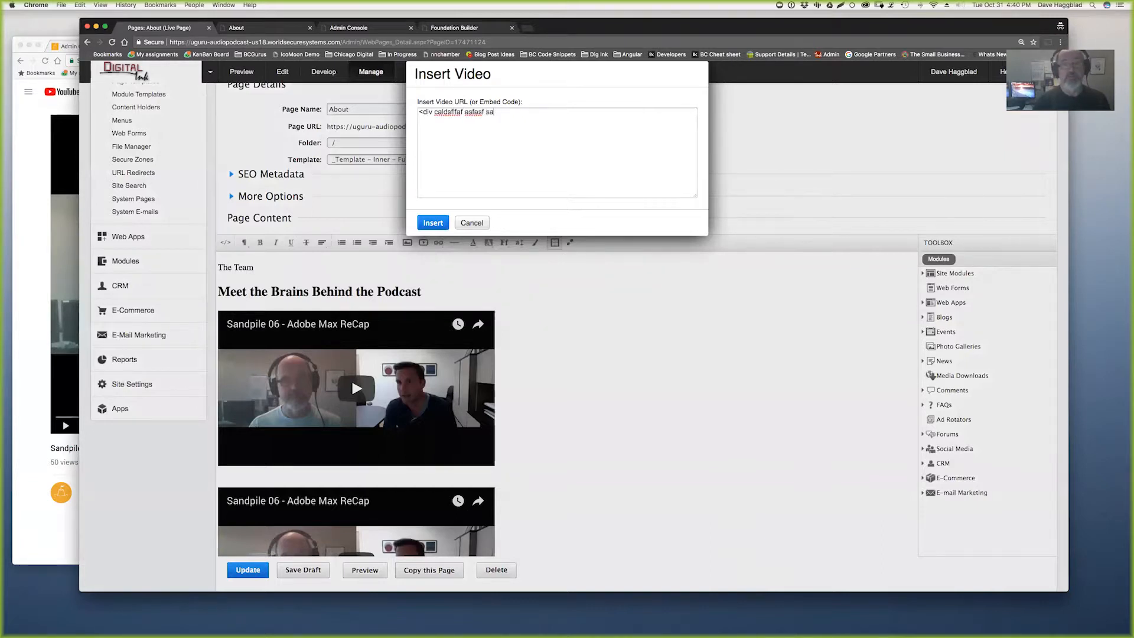
{"action": "type", "text": " >"}
{"action": "type", "text": "https://www.youtube.com/watch?v=Qs9epYXuw0w"}
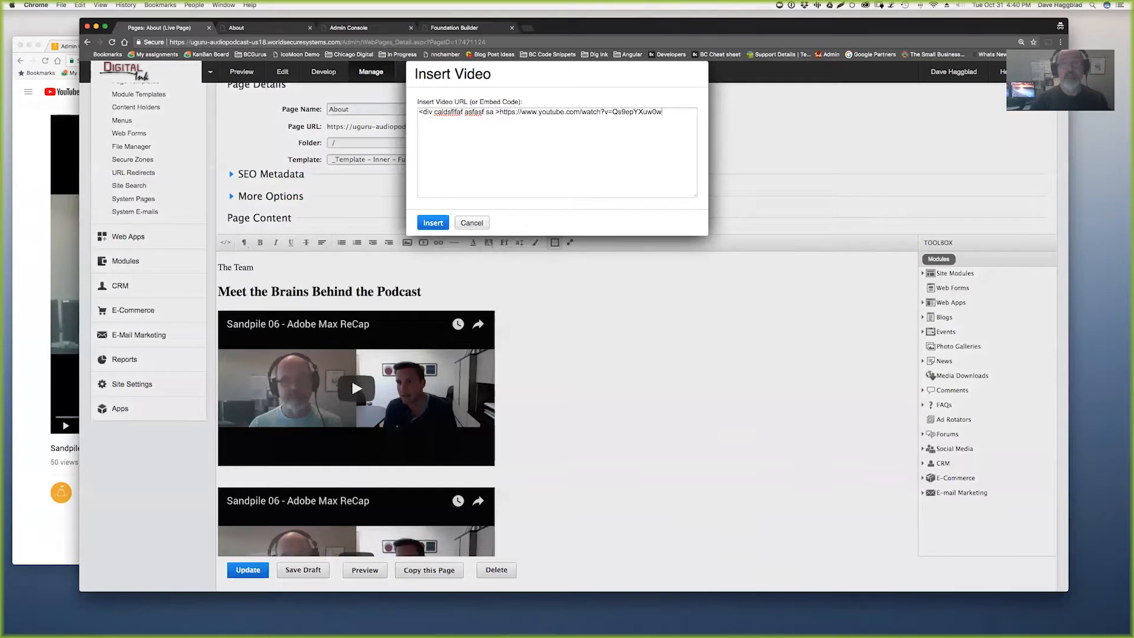
{"action": "left_click", "coordinate": [485, 223]}
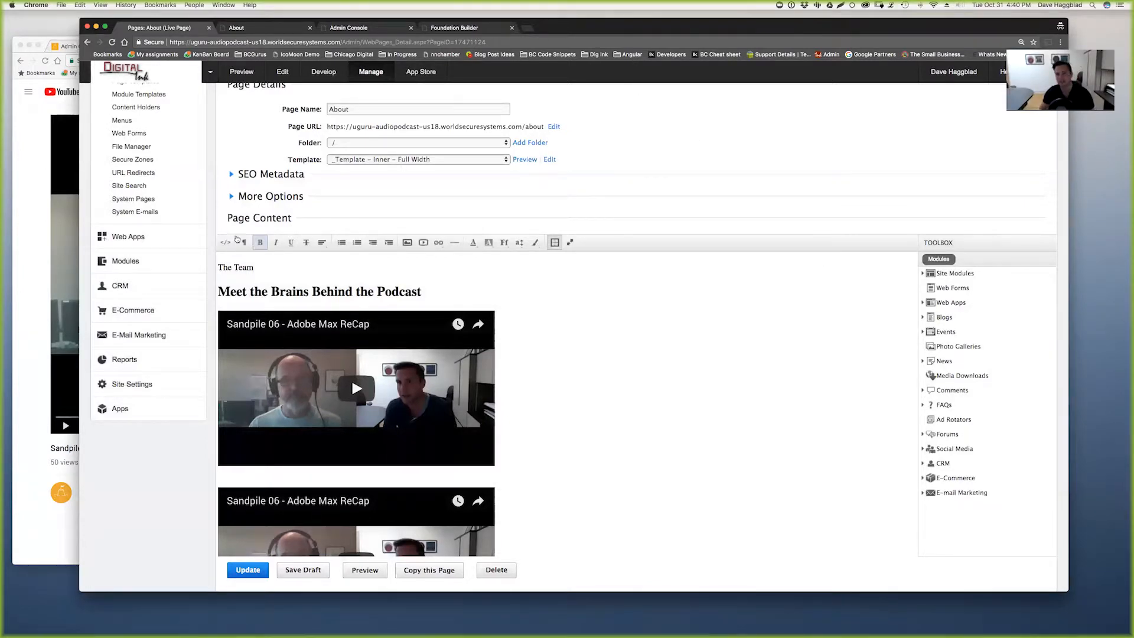
{"action": "left_click", "coordinate": [225, 243]}
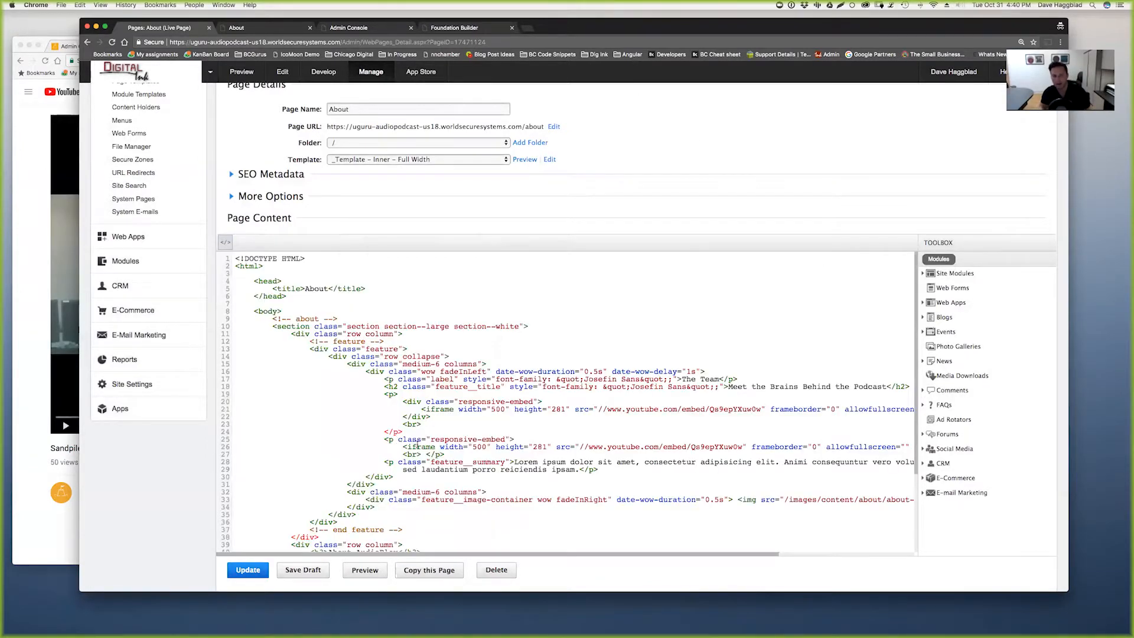
- Delete the duplicate video wrapper on lines 19–25 and the trailing <br></p>
{"action": "left_click_drag", "start_coordinate": [447, 453], "coordinate": [384, 396]}
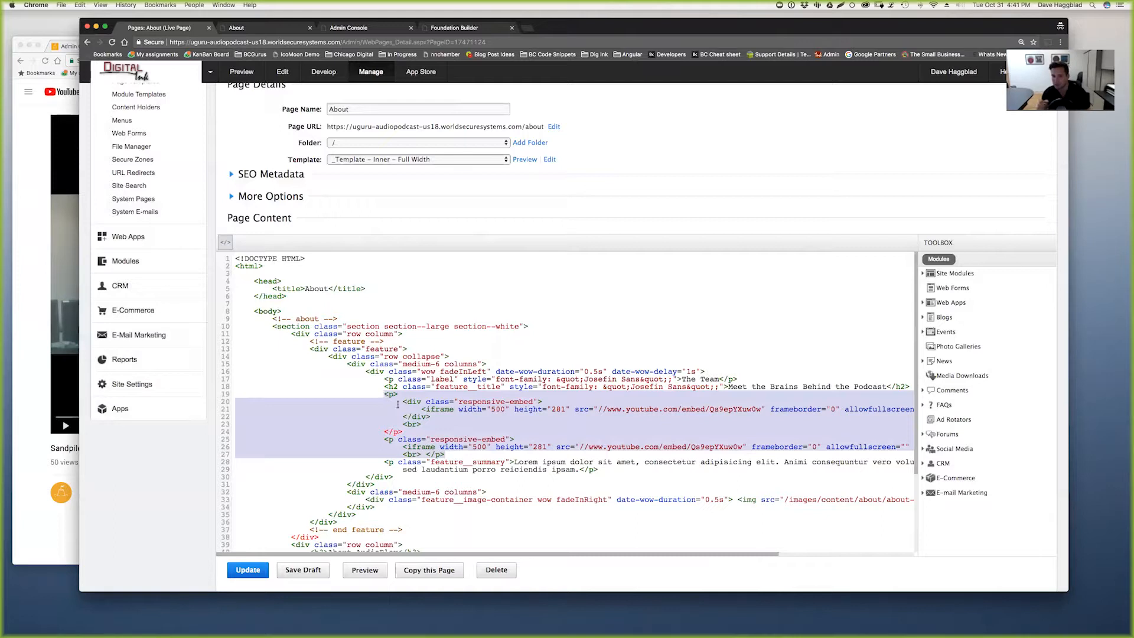
{"action": "left_click", "coordinate": [420, 433]}
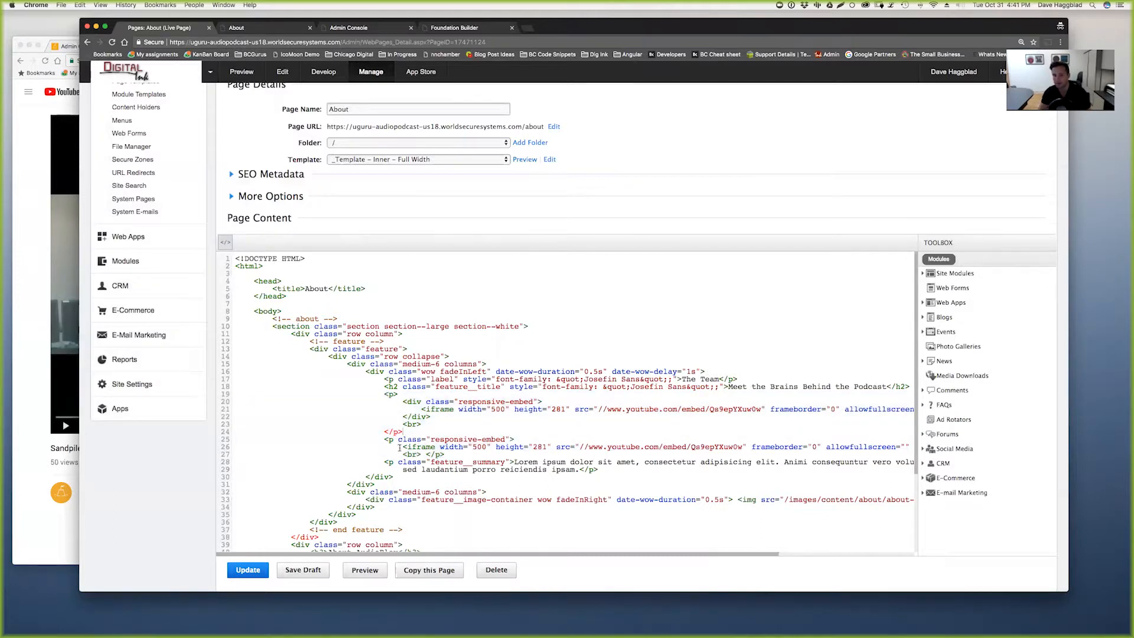
{"action": "left_click_drag", "start_coordinate": [445, 455], "coordinate": [401, 454]}
{"action": "key", "text": "BackSpace"}
{"action": "left_click_drag", "start_coordinate": [519, 438], "coordinate": [382, 394]}
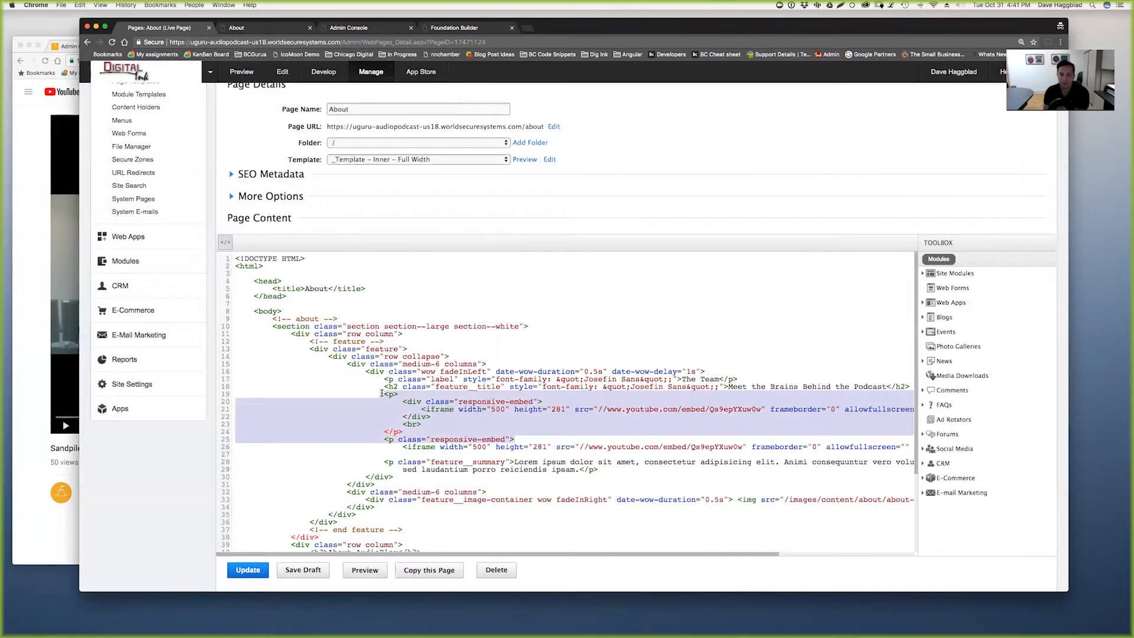
{"action": "key", "text": "BackSpace"}
{"action": "key", "text": "BackSpace"}
{"action": "key", "text": "BackSpace"}
{"action": "key", "text": "BackSpace"}
{"action": "key", "text": "BackSpace"}
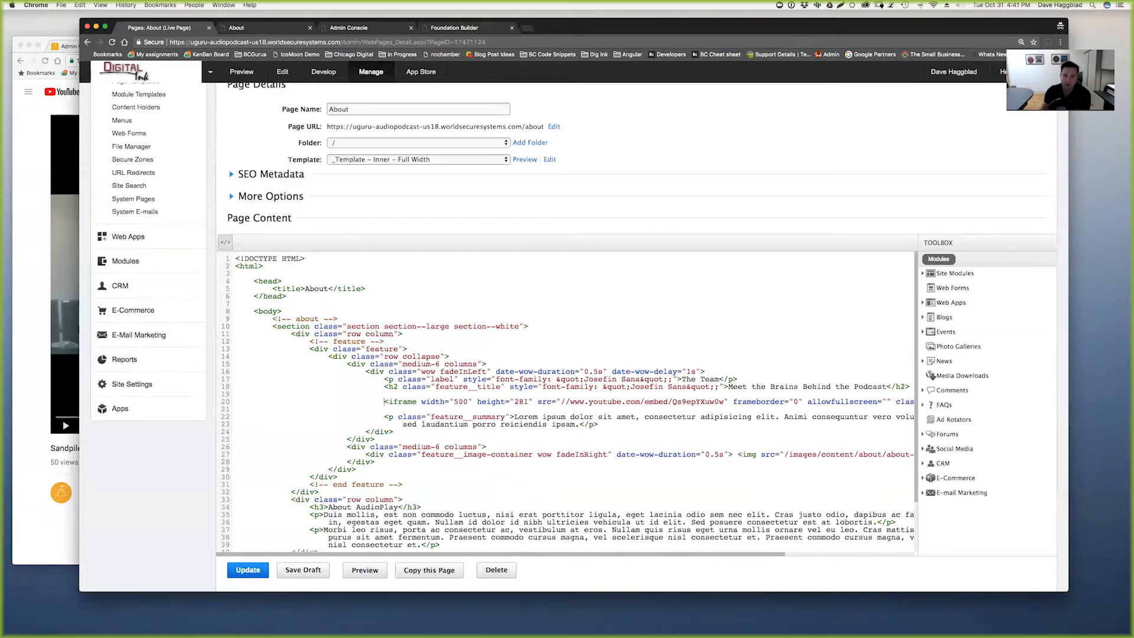
- Add responsive-embed to line 15's column class, save with Update, and view the preview
{"action": "left_click", "coordinate": [478, 364]}
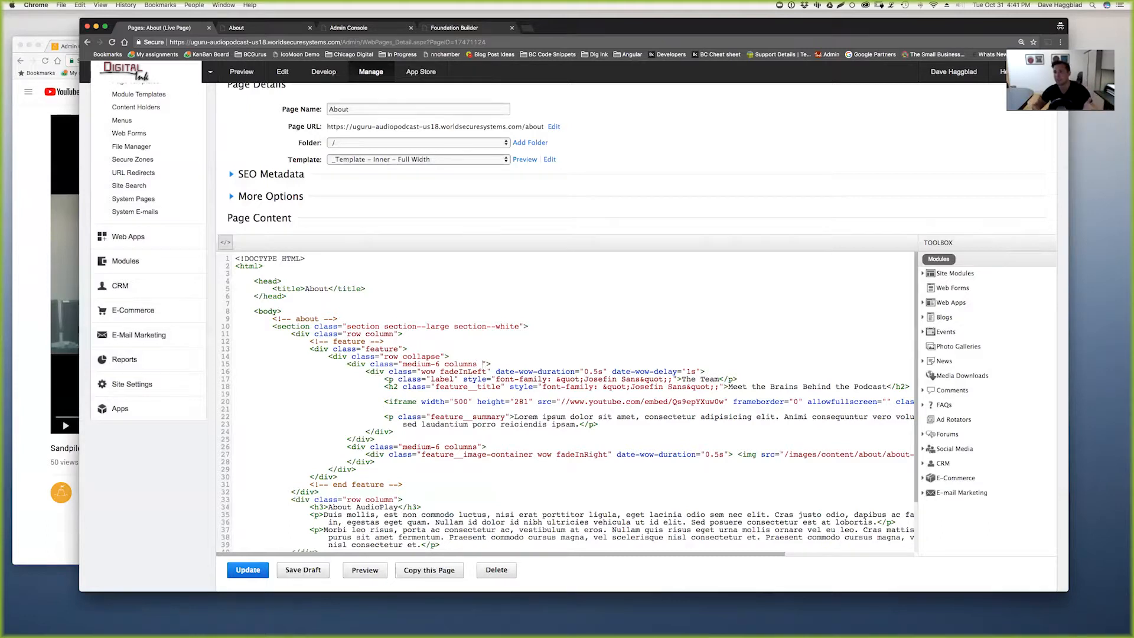
{"action": "type", "text": "responsiv"}
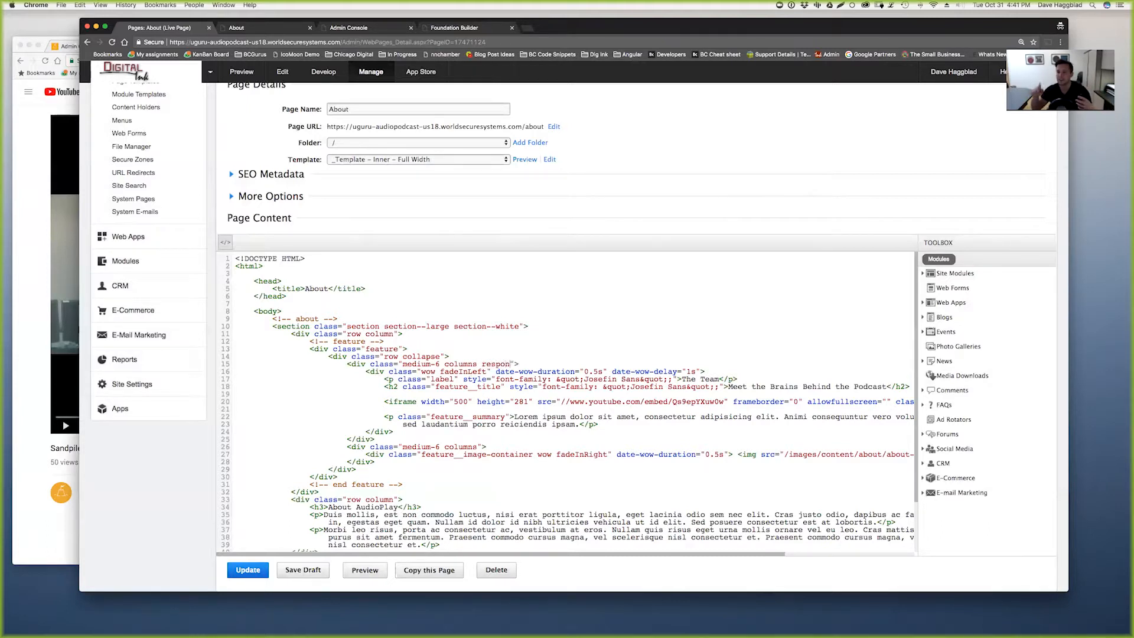
{"action": "type", "text": "e-embed"}
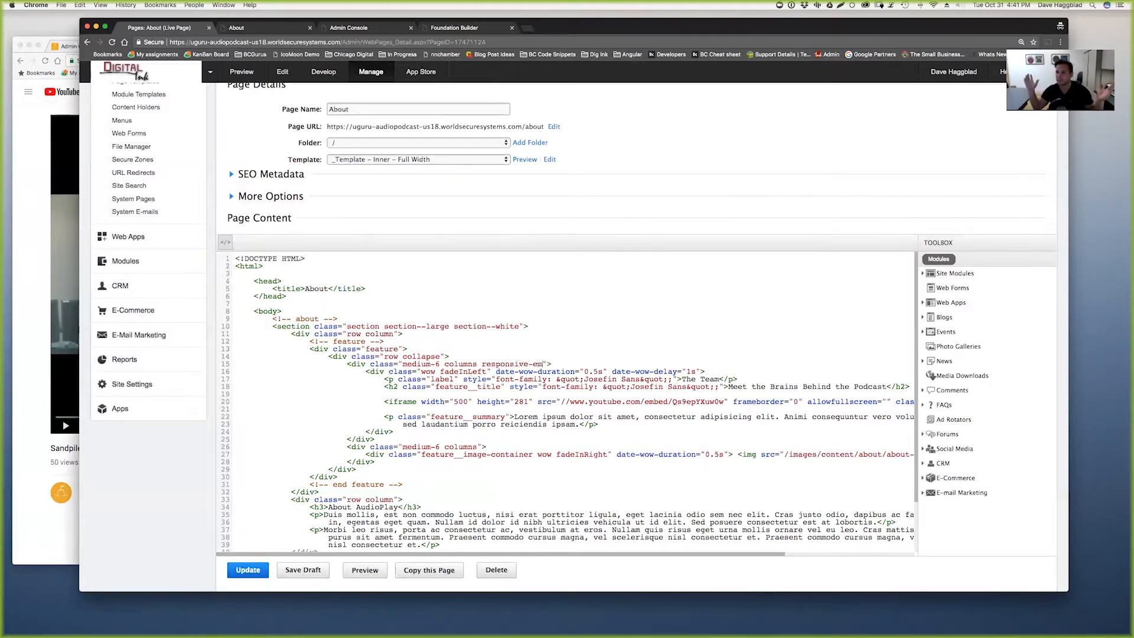
{"action": "left_click", "coordinate": [248, 570]}
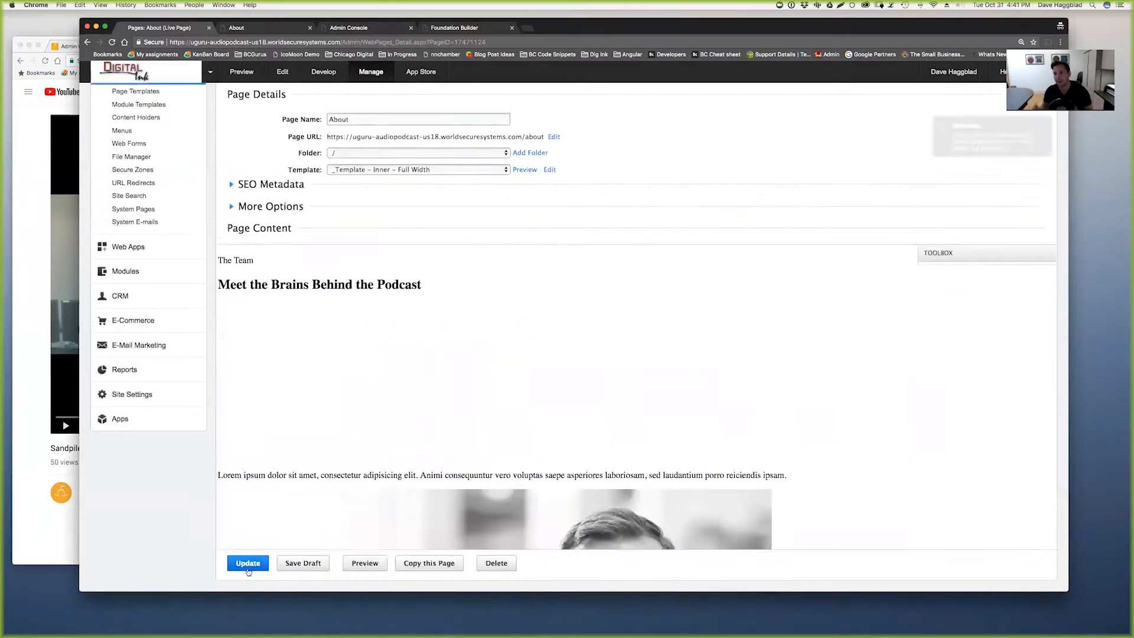
{"action": "left_click", "coordinate": [279, 29]}
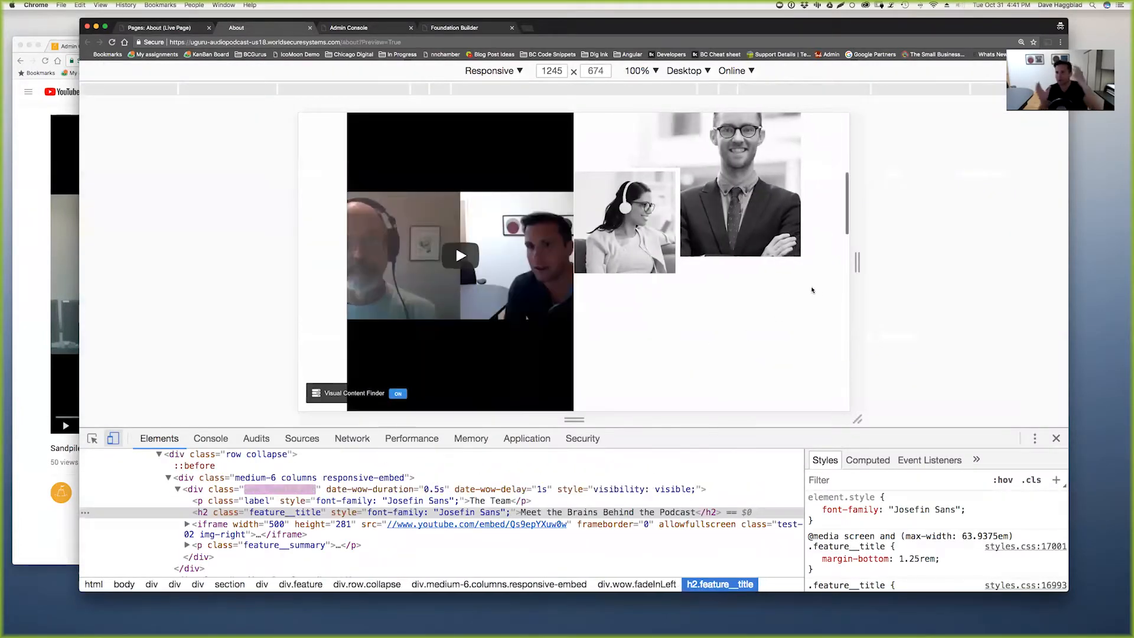
- Narrow the About preview to a 328 px mobile width, then return to the page source
{"action": "left_click_drag", "start_coordinate": [856, 261], "coordinate": [886, 290]}
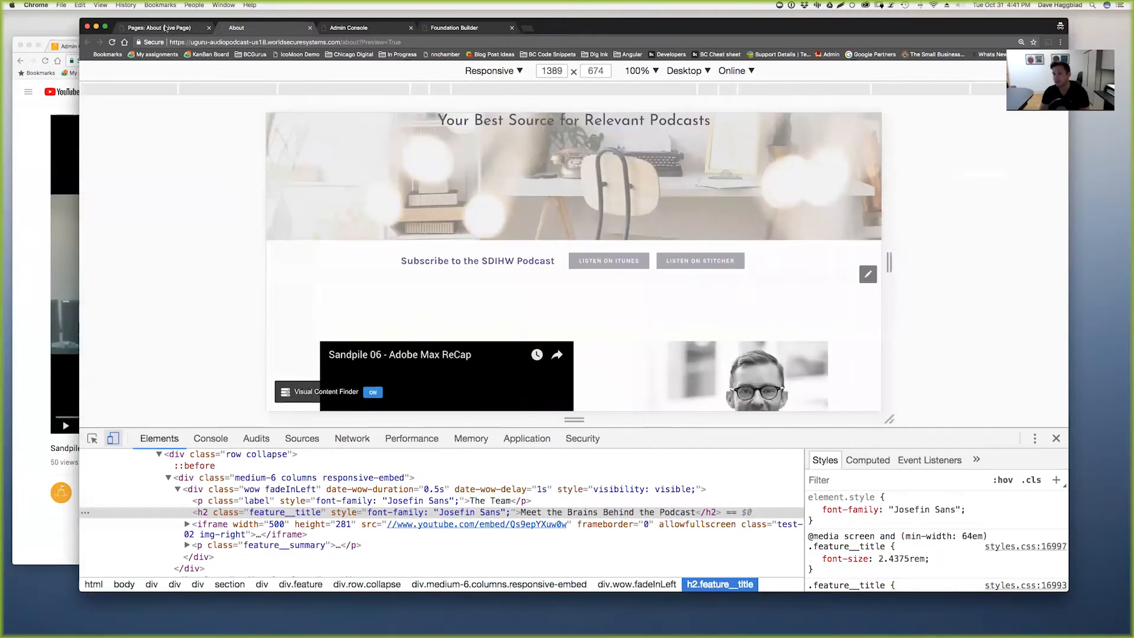
{"action": "left_click", "coordinate": [162, 28]}
{"action": "left_click_drag", "start_coordinate": [481, 364], "coordinate": [557, 363]}
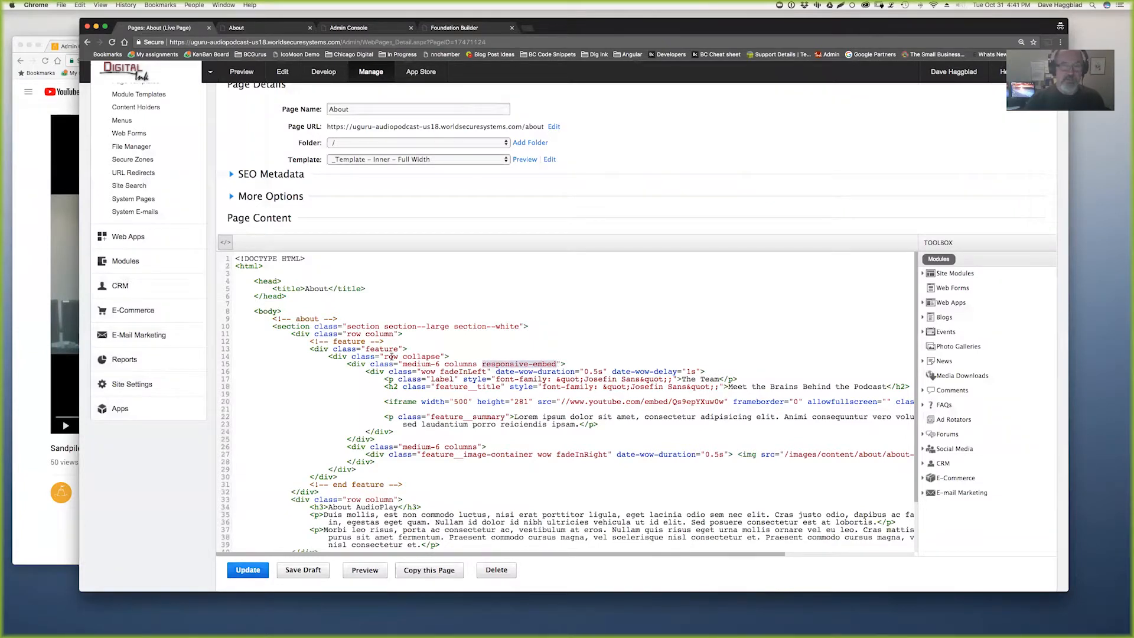
- Check the responsive-embed class, scroll the About preview's video, then bring up the Sandpile 06 YouTube page
{"action": "left_click_drag", "start_coordinate": [347, 363], "coordinate": [567, 364]}
{"action": "left_click_drag", "start_coordinate": [482, 364], "coordinate": [556, 364]}
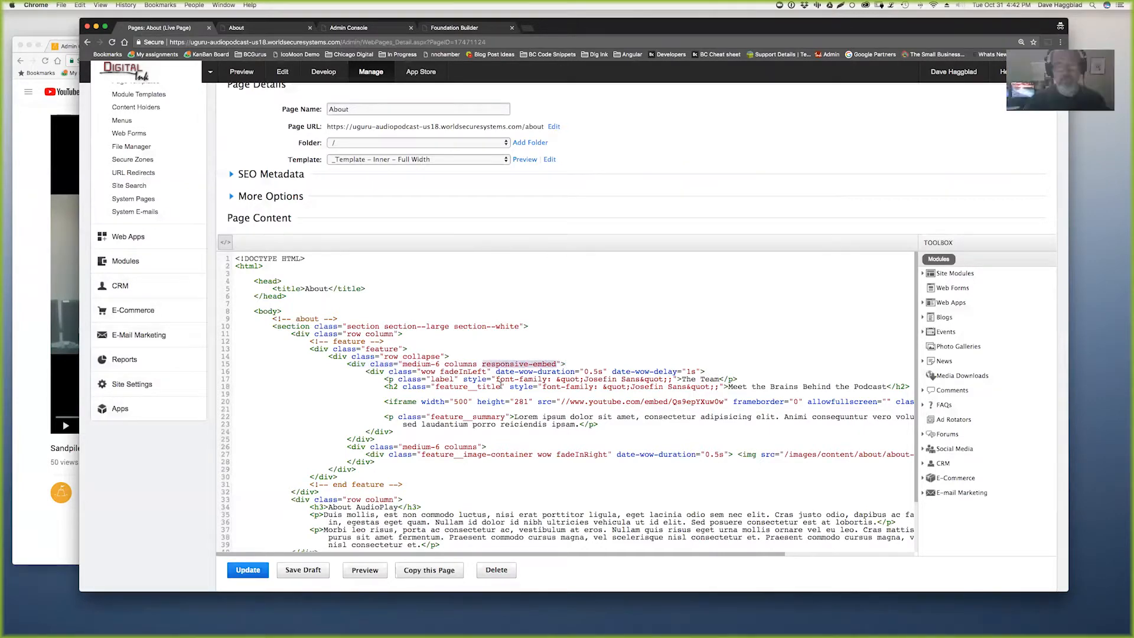
{"action": "left_click", "coordinate": [259, 29]}
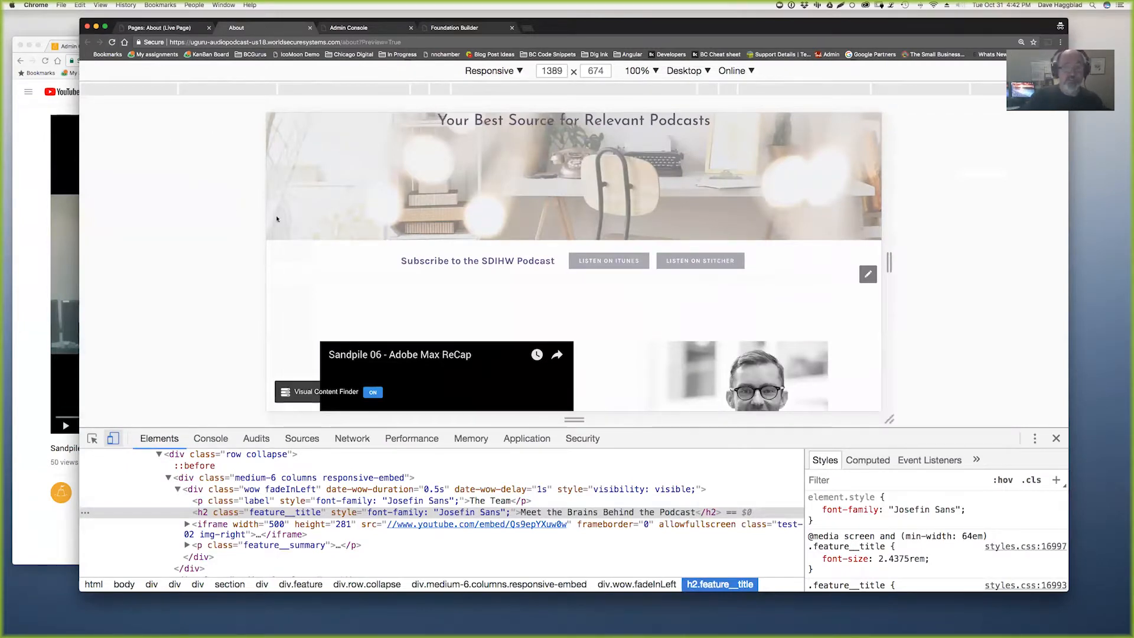
{"action": "scroll", "coordinate": [332, 303], "scroll_direction": "down", "scroll_amount": 5}
{"action": "scroll", "coordinate": [332, 302], "scroll_direction": "down", "scroll_amount": 2}
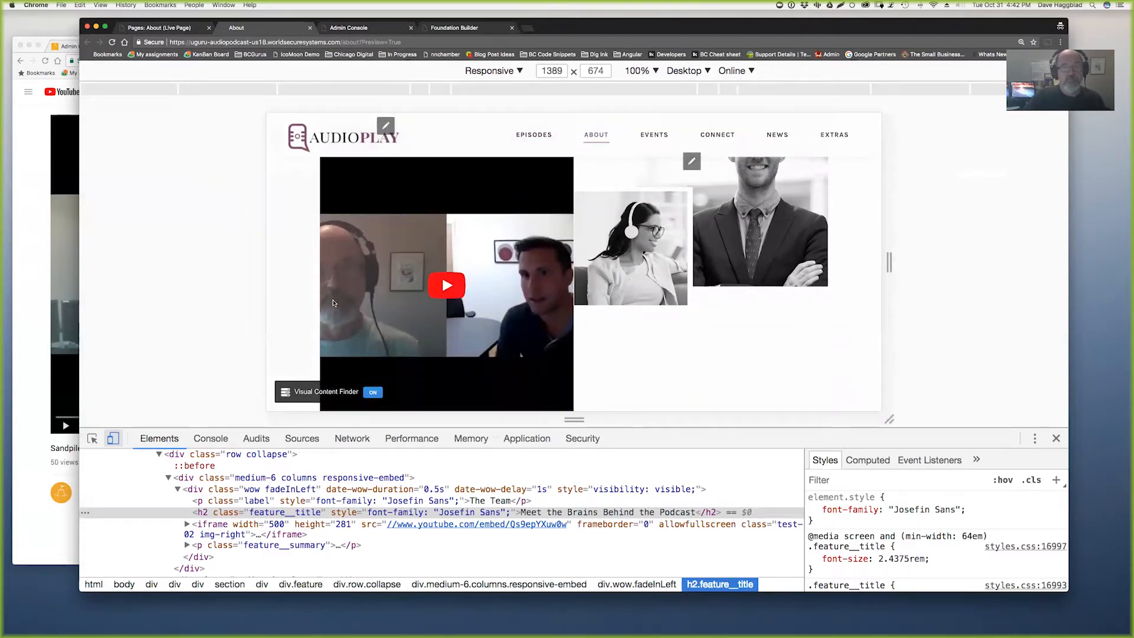
{"action": "left_click", "coordinate": [32, 289]}
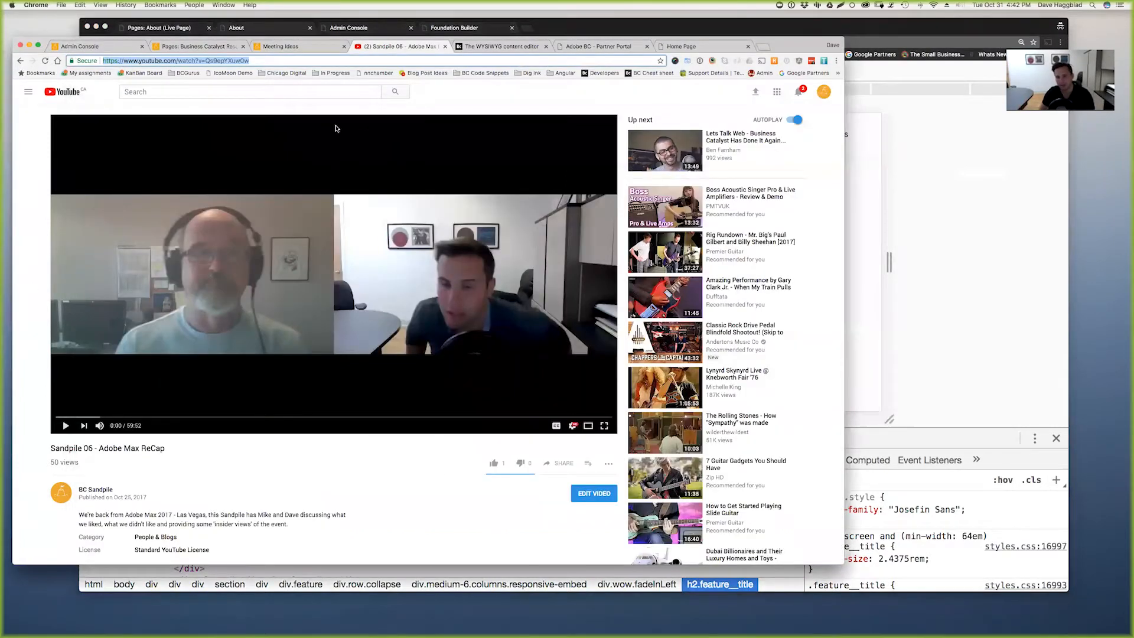
- Review the Partner Portal's Online Editor Settings, then return to the About page preview
{"action": "left_click", "coordinate": [682, 46]}
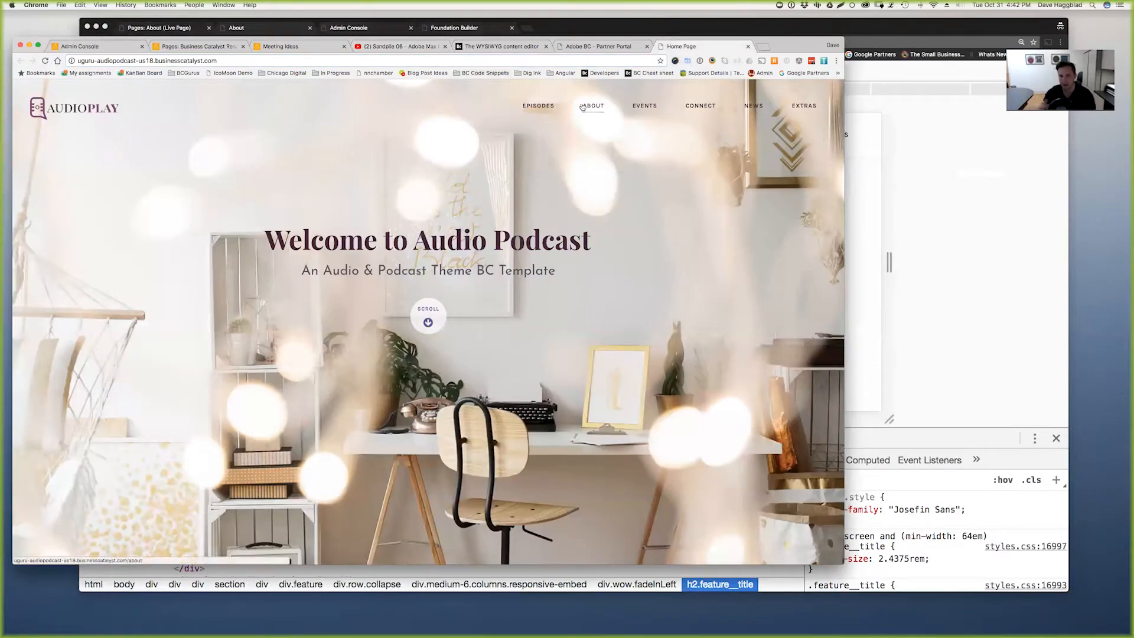
{"action": "left_click", "coordinate": [561, 46]}
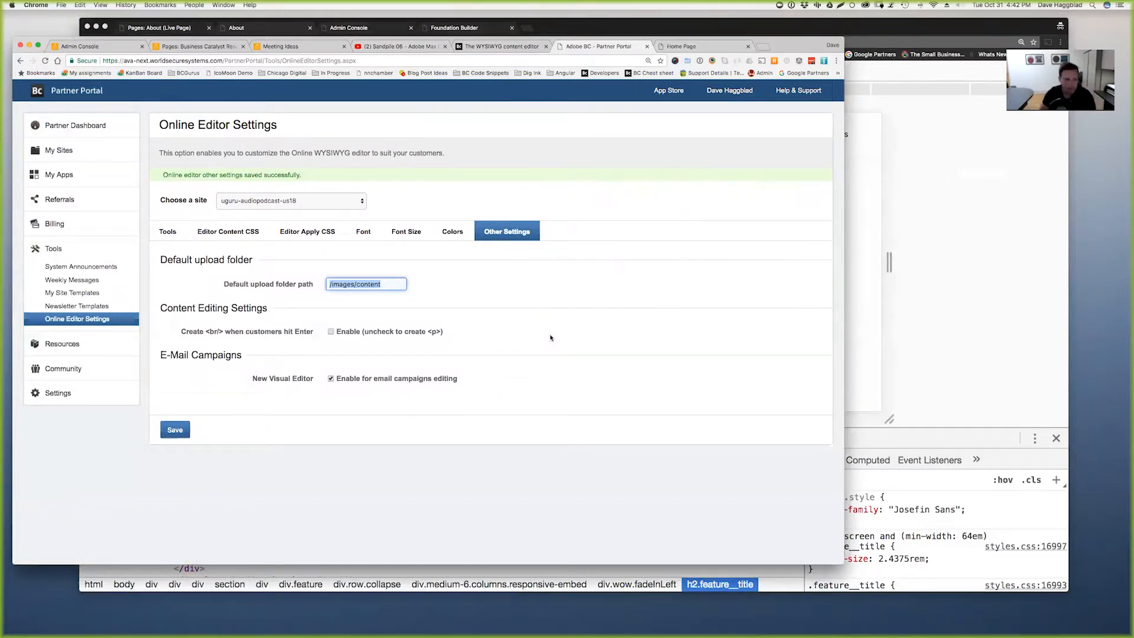
{"action": "left_click", "coordinate": [921, 310]}
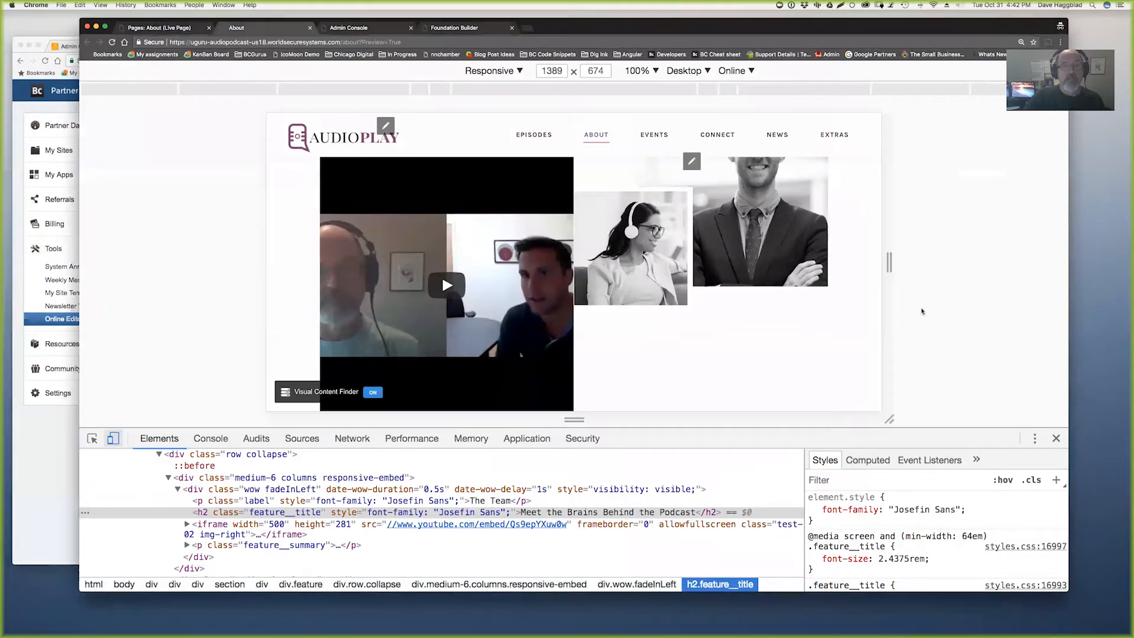
{"action": "left_click", "coordinate": [42, 454]}
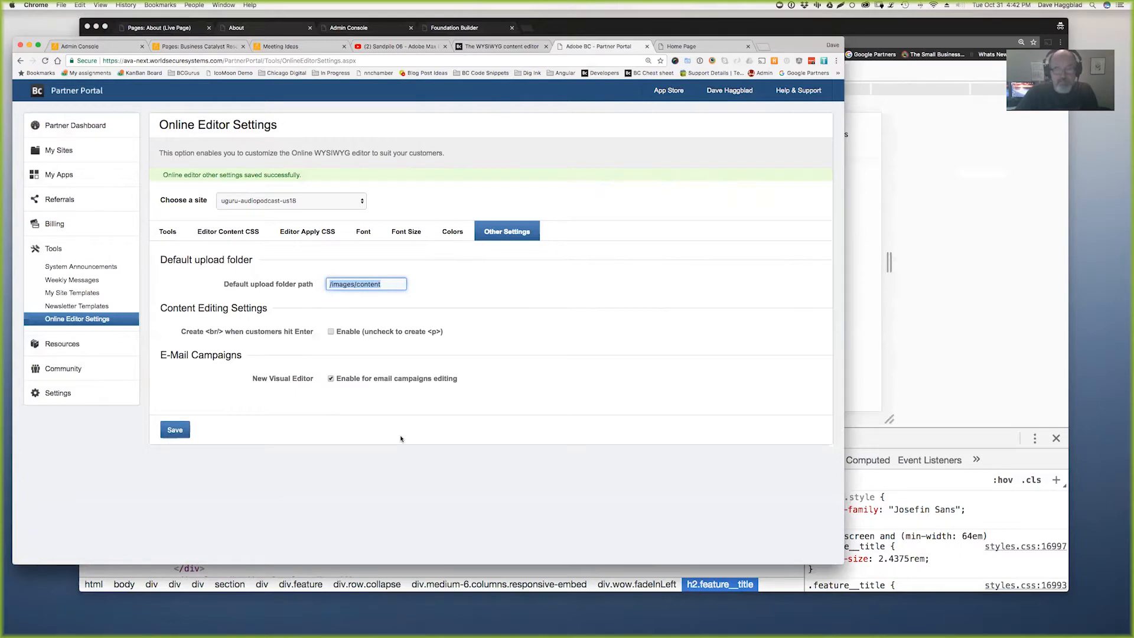
{"action": "left_click", "coordinate": [375, 261]}
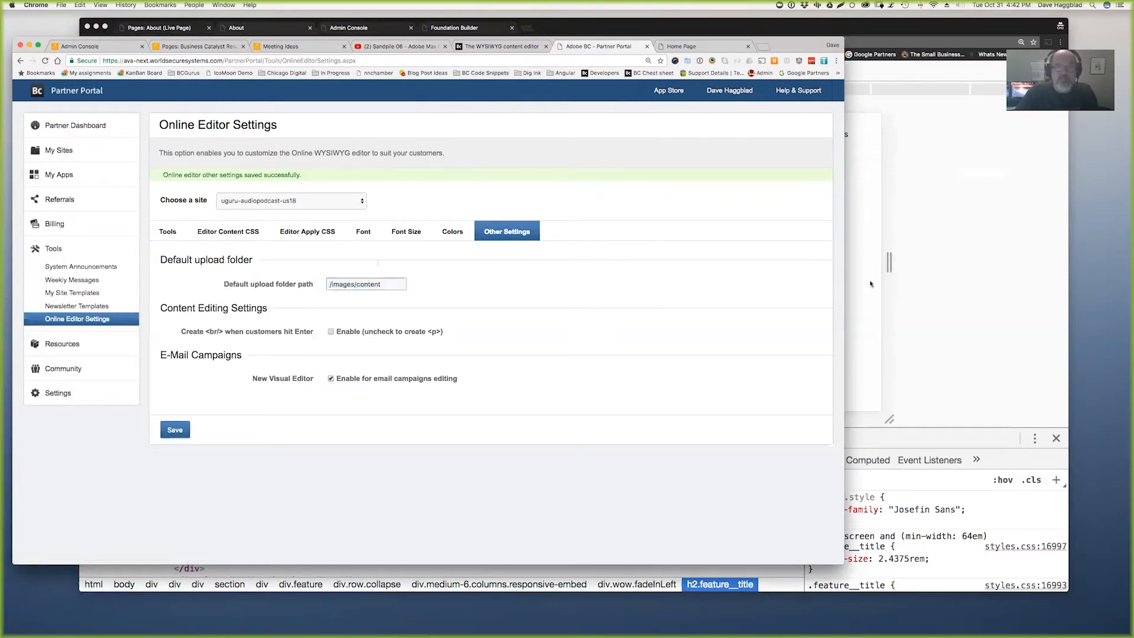
{"action": "left_click", "coordinate": [924, 316]}
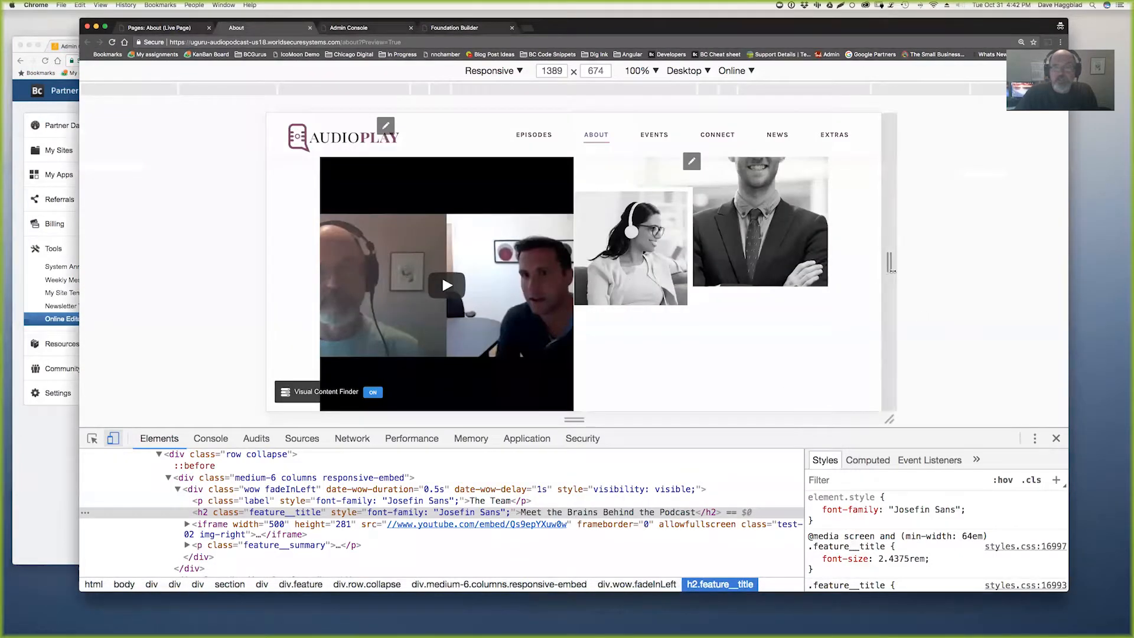
- Resize the preview to 1788 px, then delete the line-20 YouTube iframe and publish the About page
{"action": "left_click_drag", "start_coordinate": [889, 261], "coordinate": [978, 266]}
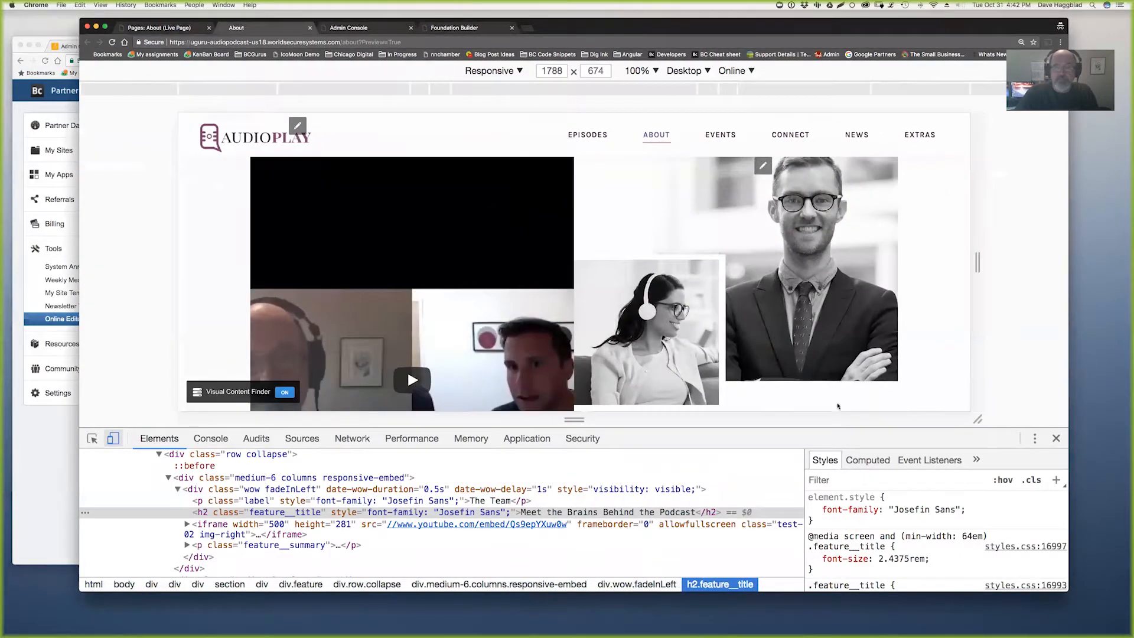
{"action": "left_click_drag", "start_coordinate": [828, 429], "coordinate": [852, 553]}
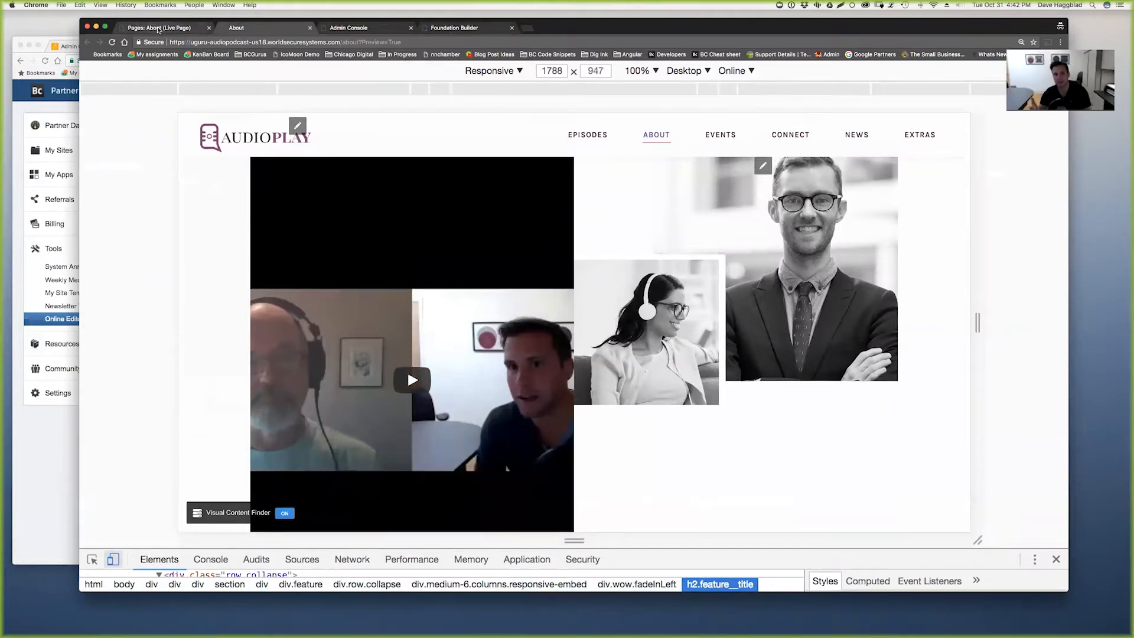
{"action": "left_click", "coordinate": [157, 29]}
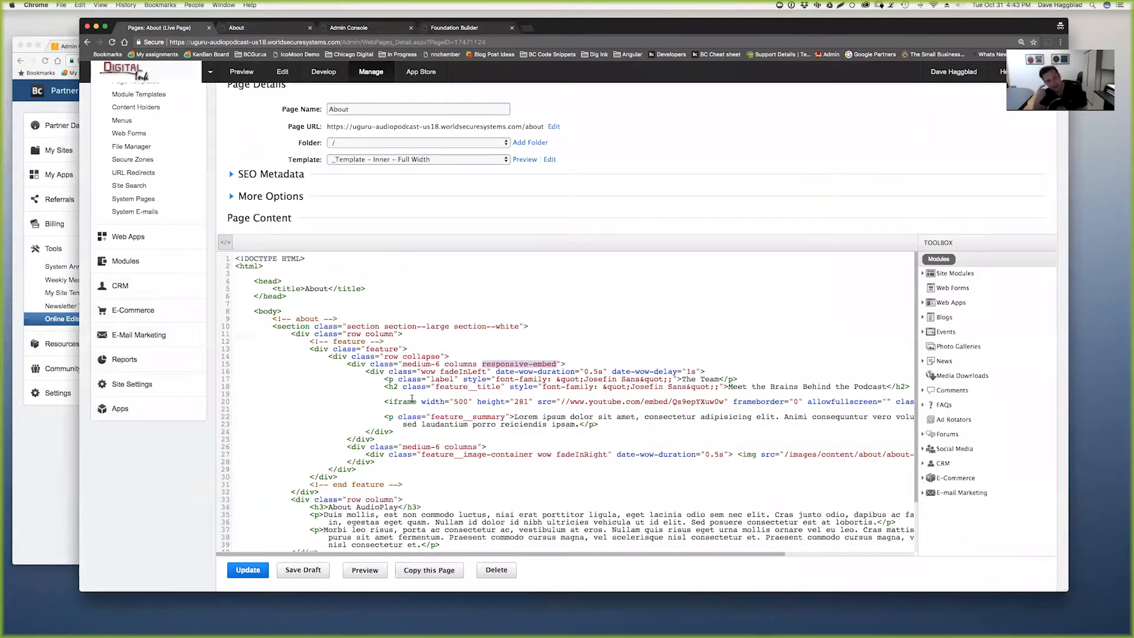
{"action": "left_click", "coordinate": [410, 401]}
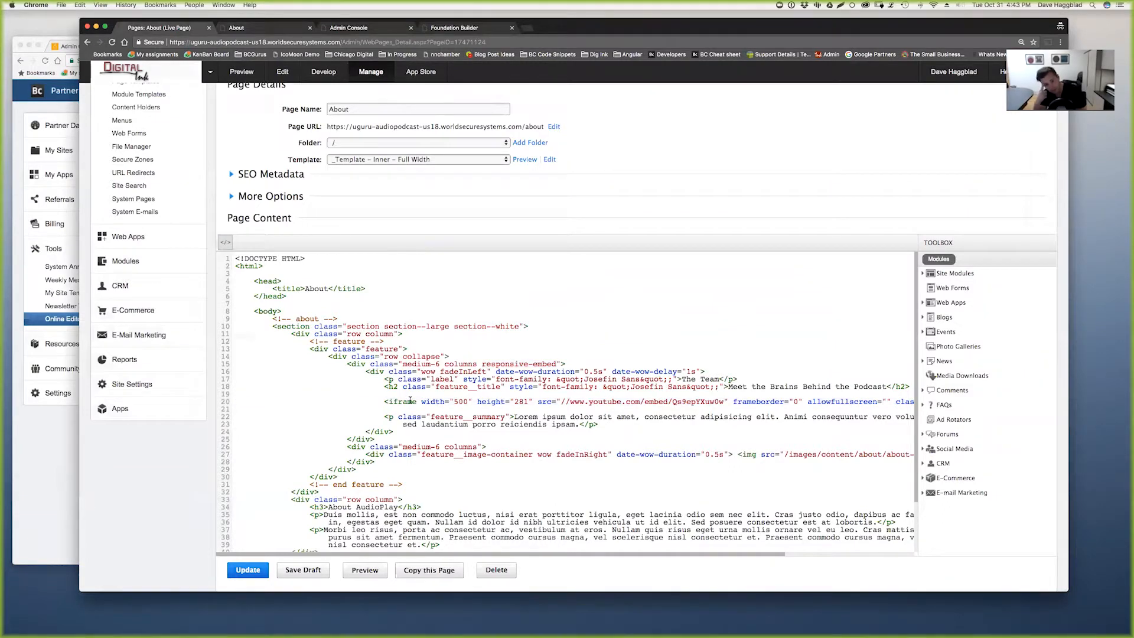
{"action": "triple_click", "coordinate": [411, 401]}
{"action": "key", "text": "BackSpace"}
{"action": "key", "text": "Delete"}
{"action": "left_click", "coordinate": [248, 570]}
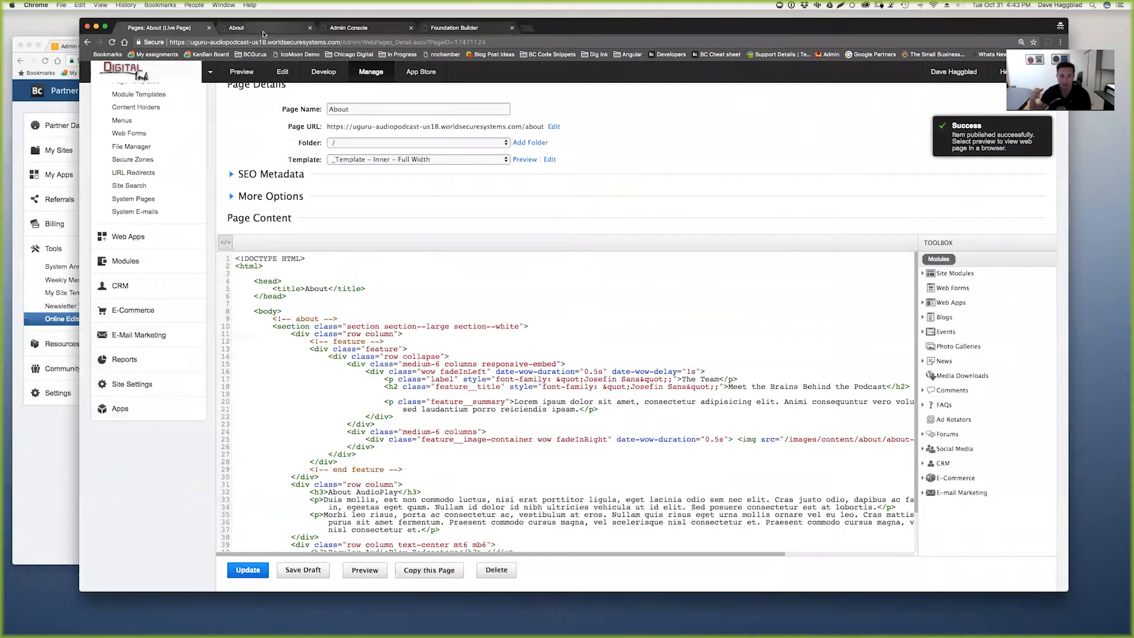
{"action": "left_click", "coordinate": [261, 29]}
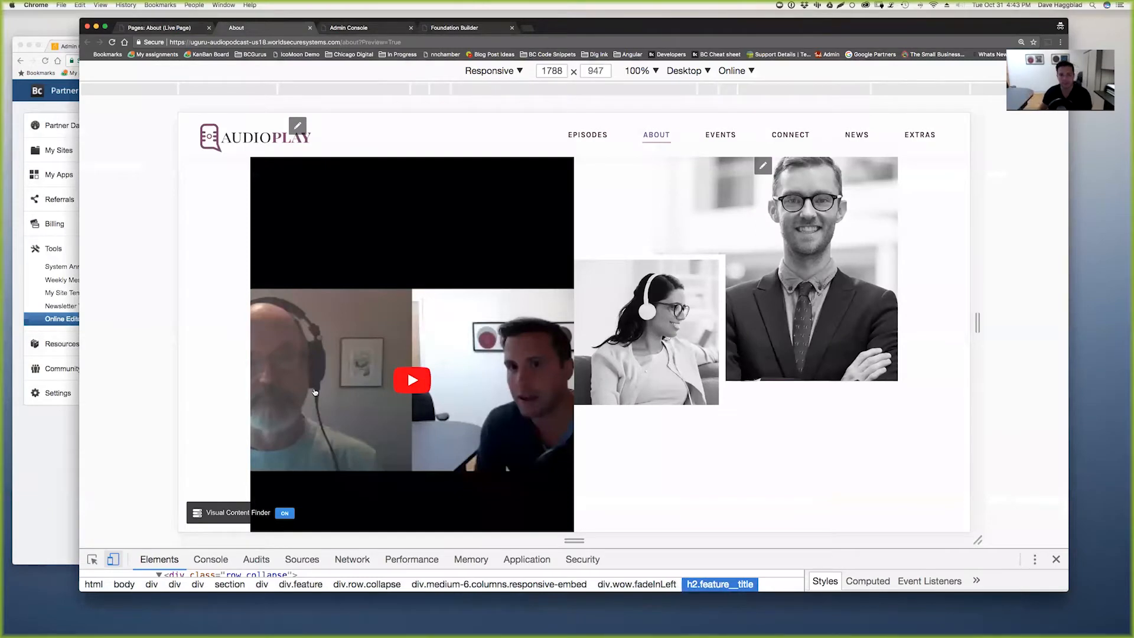
{"action": "key", "text": "super+r"}
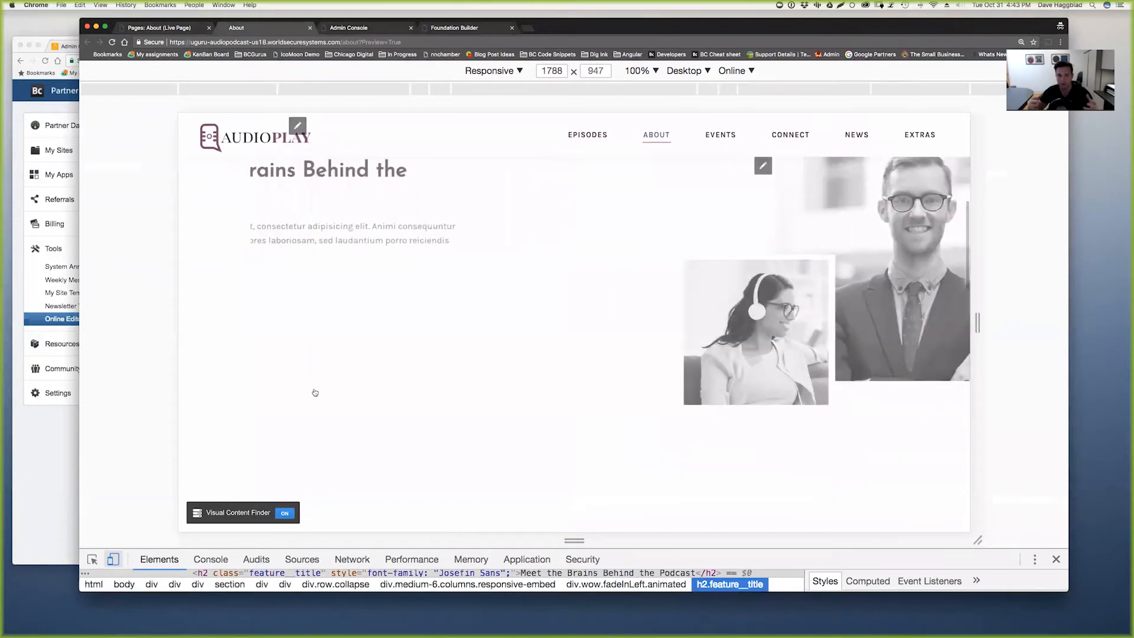
{"action": "scroll", "coordinate": [396, 376], "scroll_direction": "up", "scroll_amount": 3}
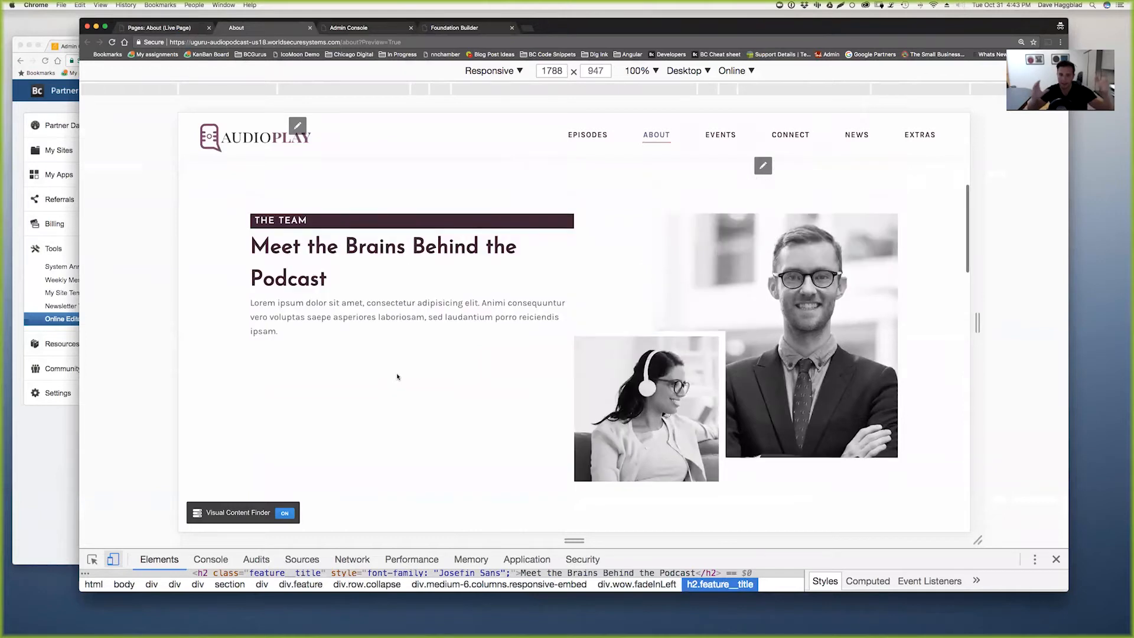
{"action": "scroll", "coordinate": [396, 377], "scroll_direction": "down", "scroll_amount": 6}
{"action": "scroll", "coordinate": [396, 377], "scroll_direction": "down", "scroll_amount": 10}
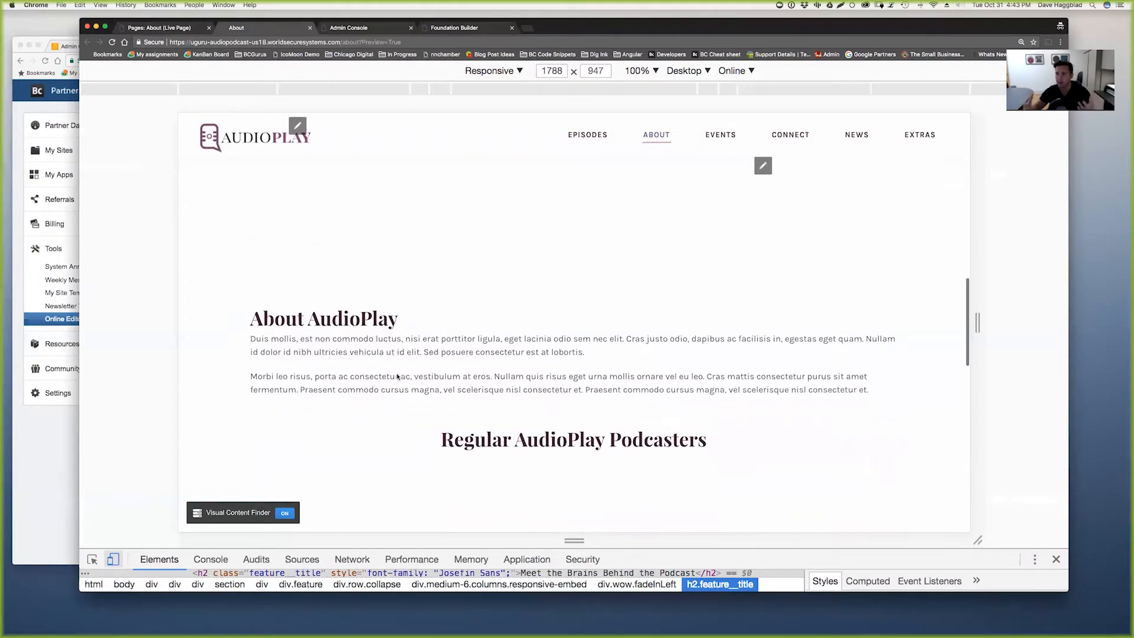
{"action": "scroll", "coordinate": [397, 376], "scroll_direction": "up", "scroll_amount": 15}
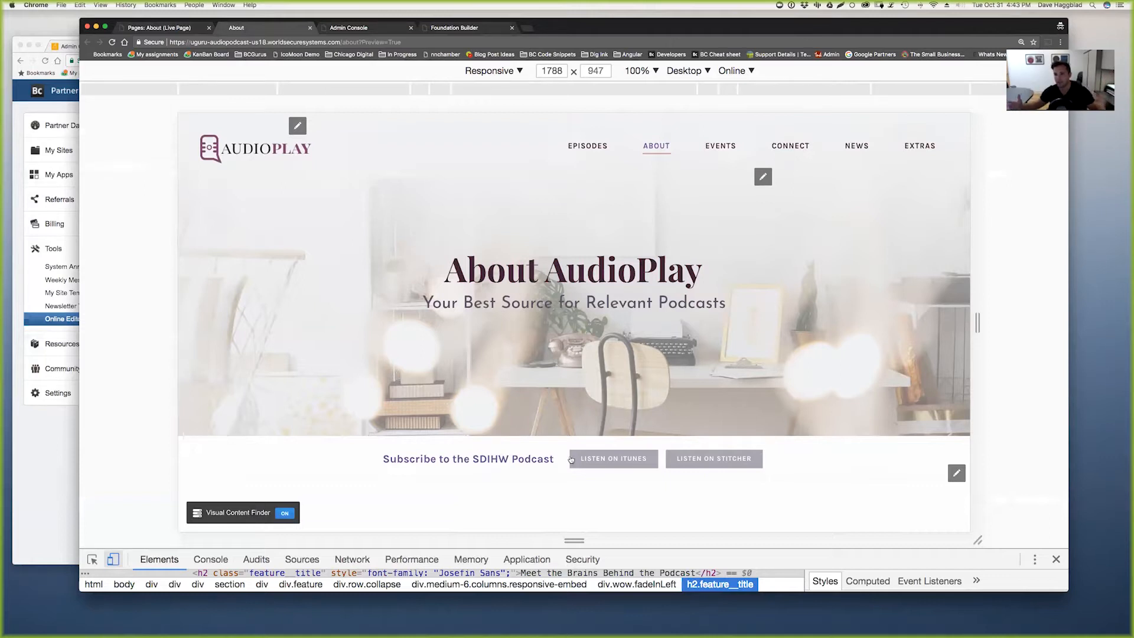
{"action": "scroll", "coordinate": [486, 392], "scroll_direction": "down", "scroll_amount": 2}
{"action": "scroll", "coordinate": [486, 393], "scroll_direction": "down", "scroll_amount": 2}
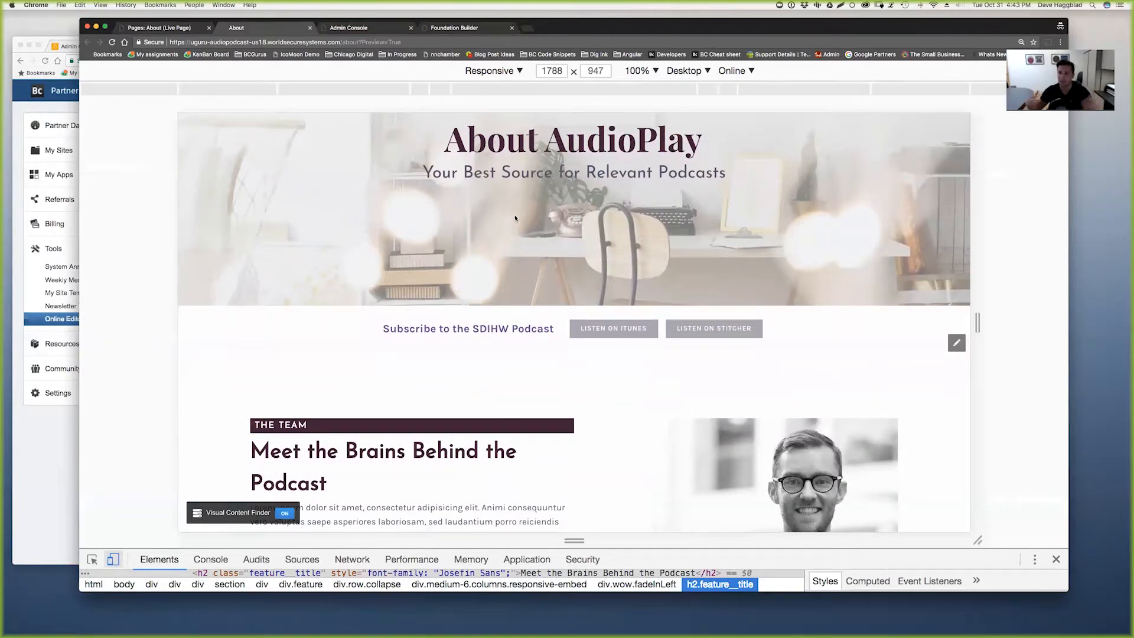
{"action": "scroll", "coordinate": [513, 221], "scroll_direction": "up", "scroll_amount": 4}
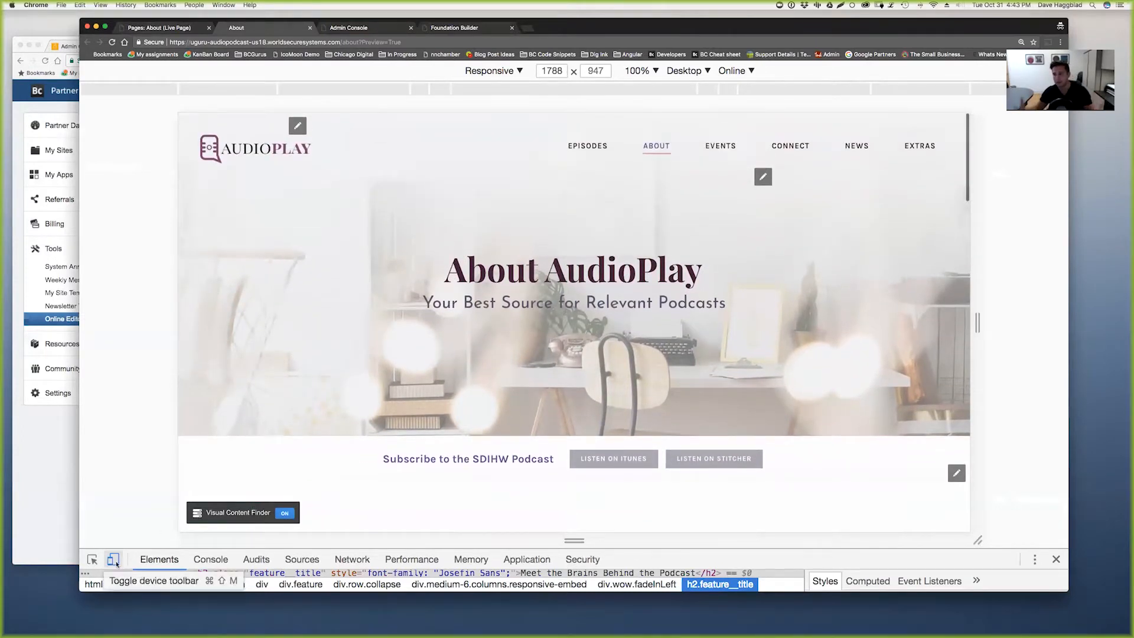
- Turn off the device toolbar for a full-width About page and scroll to the Regular AudioPlay Podcasters grid
{"action": "left_click", "coordinate": [113, 559]}
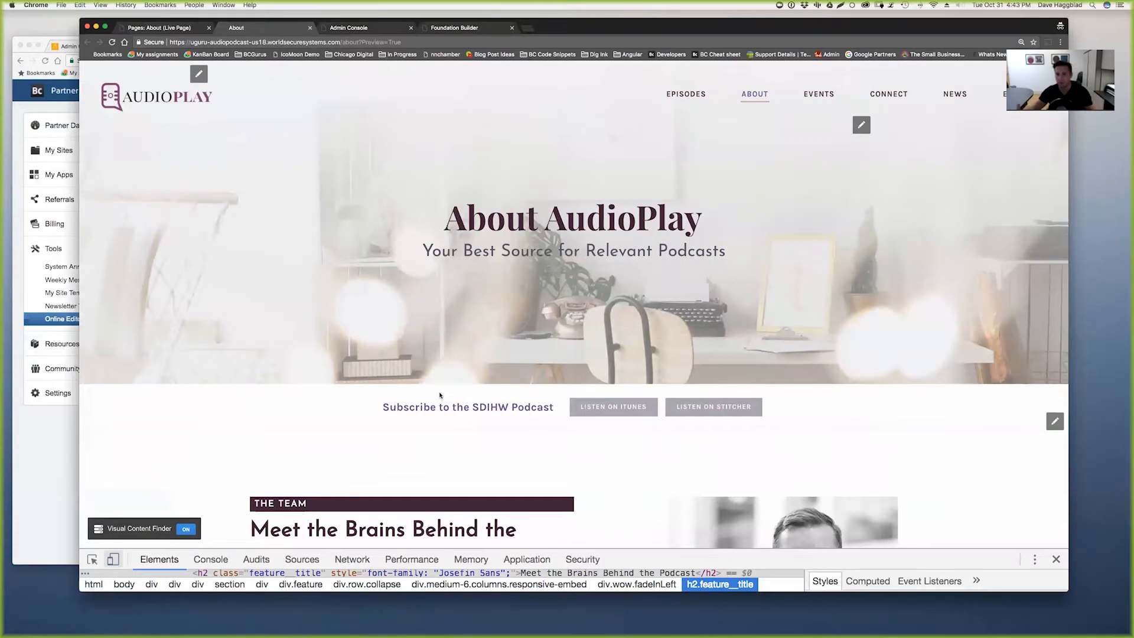
{"action": "scroll", "coordinate": [439, 395], "scroll_direction": "down", "scroll_amount": 2}
{"action": "scroll", "coordinate": [440, 395], "scroll_direction": "down", "scroll_amount": 4}
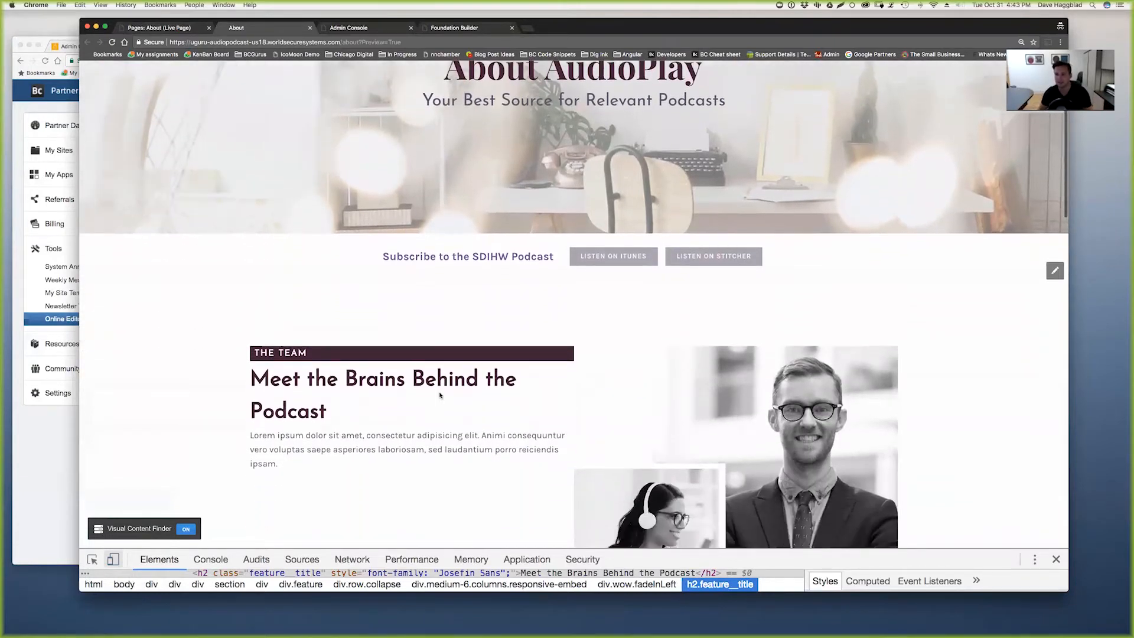
{"action": "scroll", "coordinate": [439, 395], "scroll_direction": "down", "scroll_amount": 2}
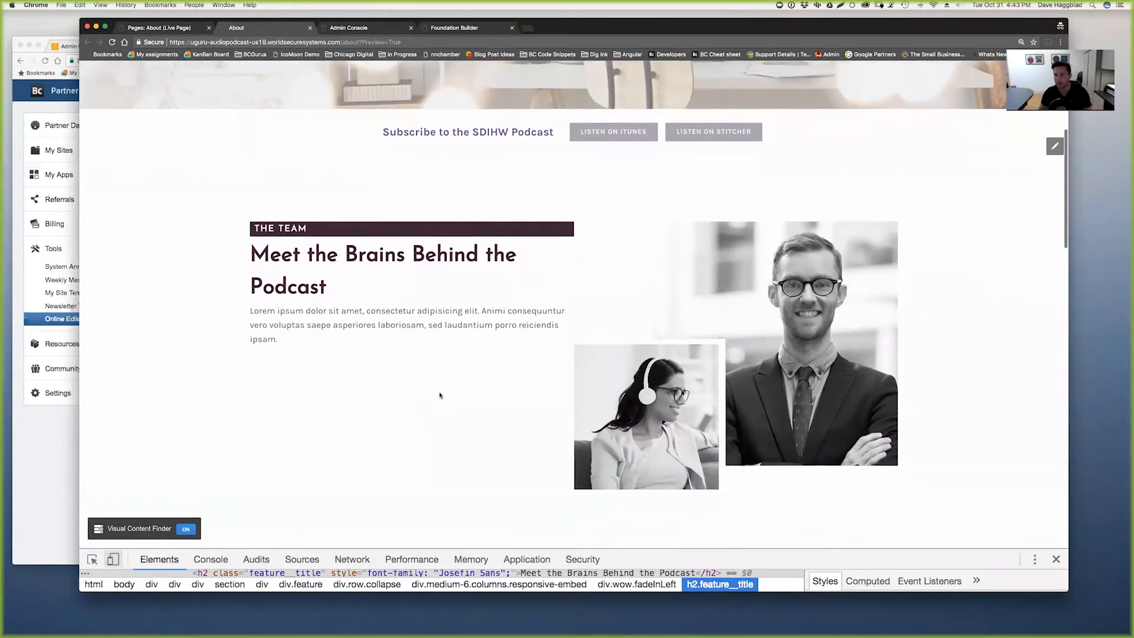
{"action": "scroll", "coordinate": [439, 395], "scroll_direction": "up", "scroll_amount": 7}
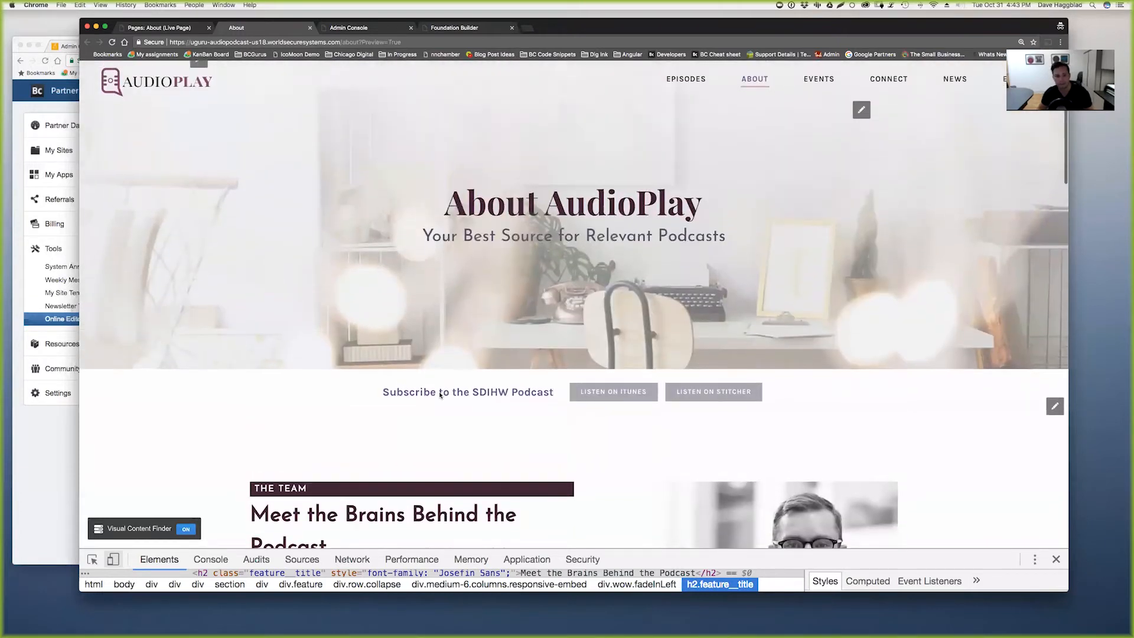
{"action": "scroll", "coordinate": [439, 393], "scroll_direction": "down", "scroll_amount": 4}
{"action": "scroll", "coordinate": [439, 392], "scroll_direction": "down", "scroll_amount": 1}
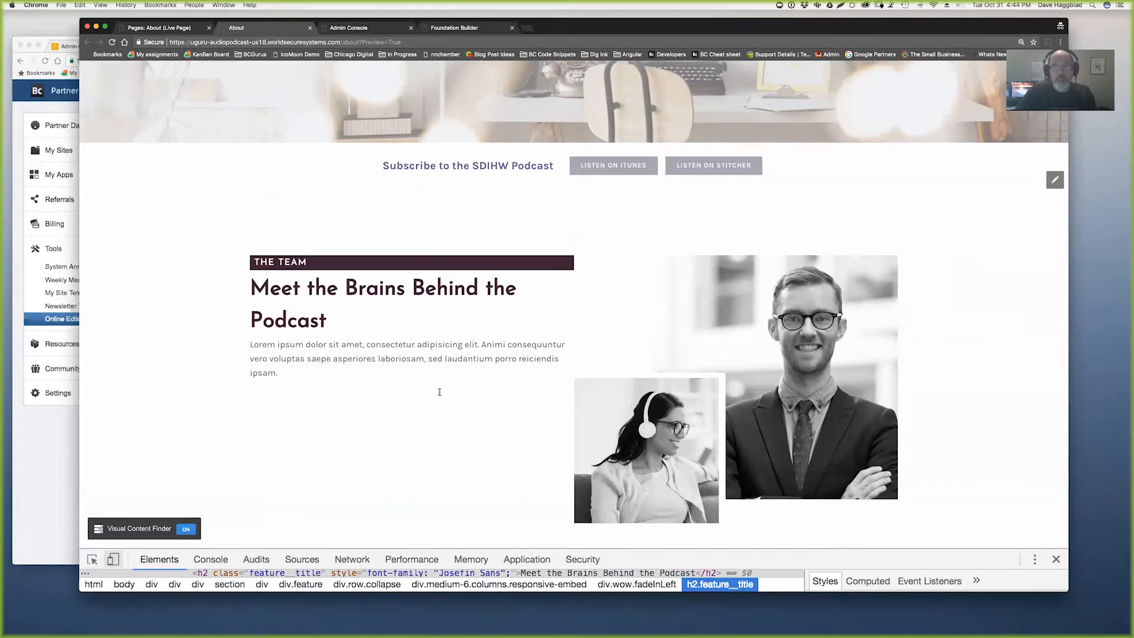
{"action": "scroll", "coordinate": [440, 392], "scroll_direction": "up", "scroll_amount": 1}
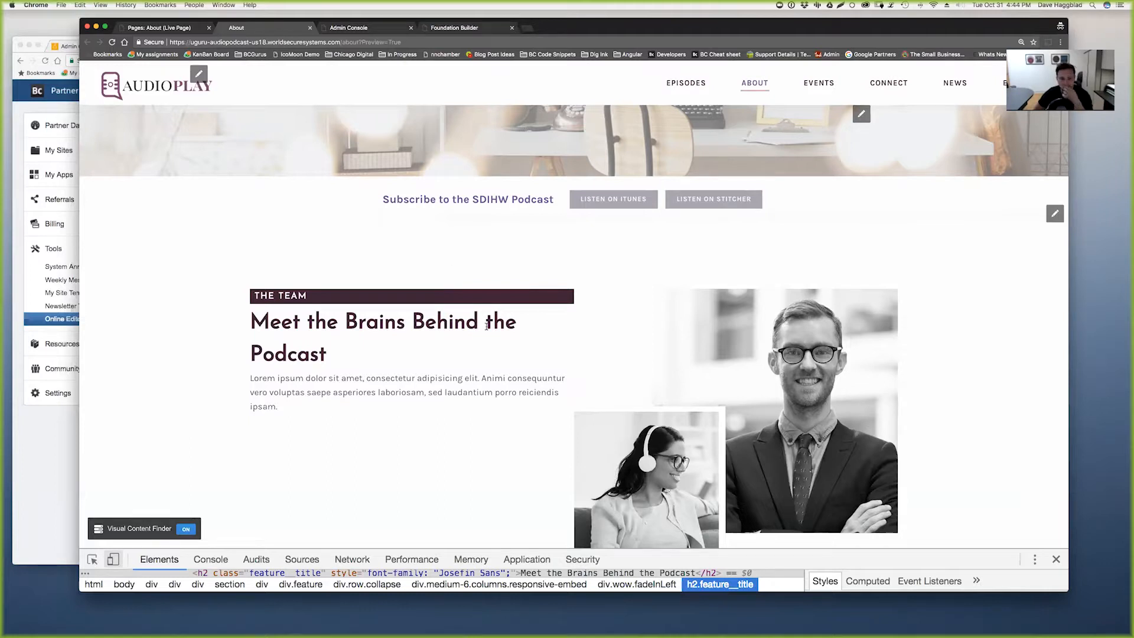
{"action": "scroll", "coordinate": [487, 350], "scroll_direction": "down", "scroll_amount": 3}
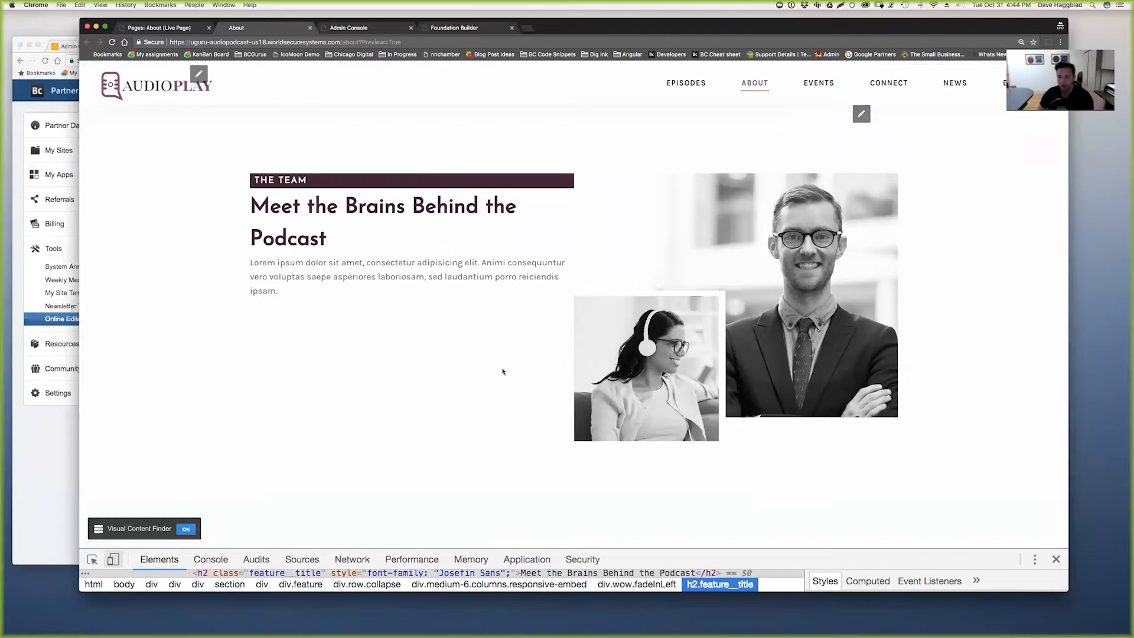
{"action": "scroll", "coordinate": [503, 371], "scroll_direction": "up", "scroll_amount": 2}
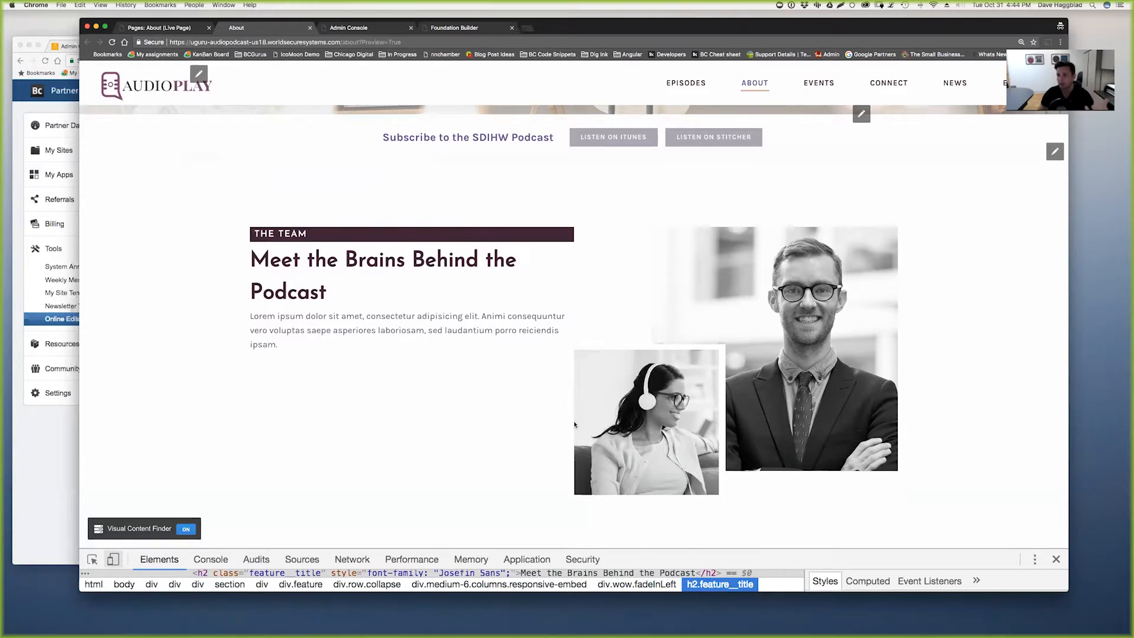
{"action": "scroll", "coordinate": [574, 424], "scroll_direction": "down", "scroll_amount": 8}
{"action": "scroll", "coordinate": [573, 424], "scroll_direction": "down", "scroll_amount": 10}
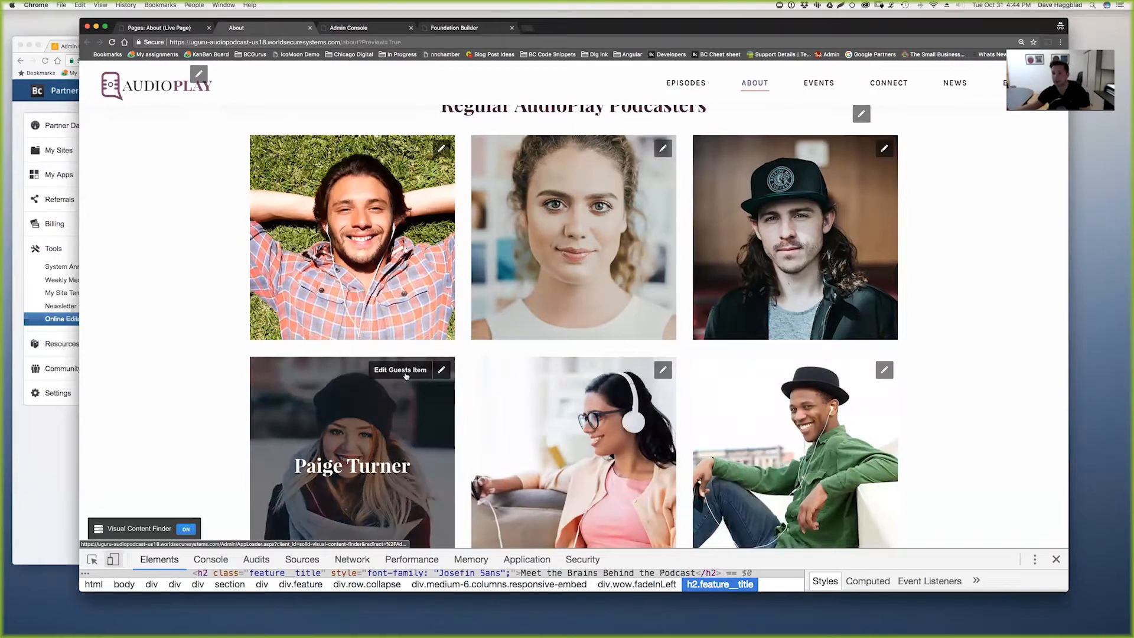
- Open a guest item for editing from the preview, then go back to the About page editor
{"action": "left_click", "coordinate": [406, 375]}
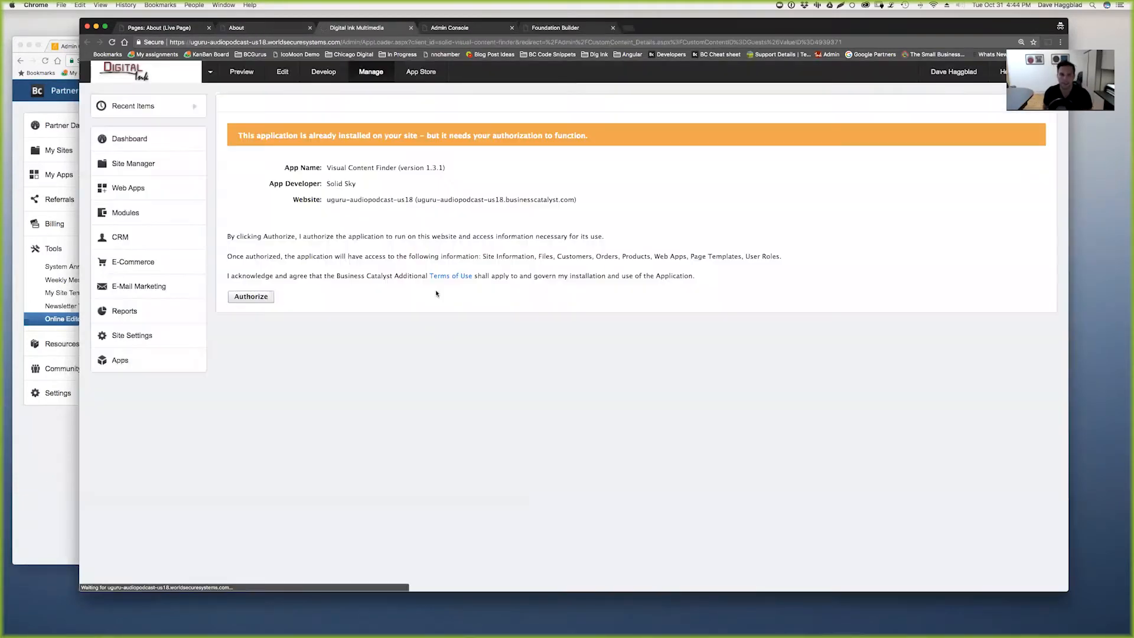
{"action": "left_click", "coordinate": [265, 28]}
{"action": "left_click", "coordinate": [173, 29]}
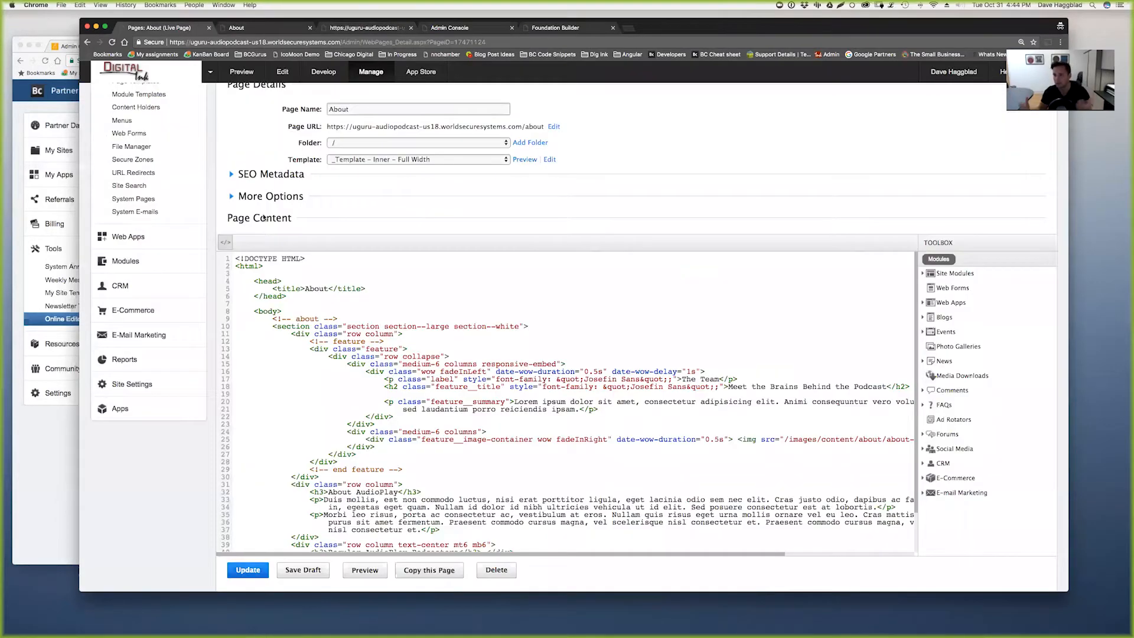
{"action": "scroll", "coordinate": [411, 388], "scroll_direction": "up", "scroll_amount": 3}
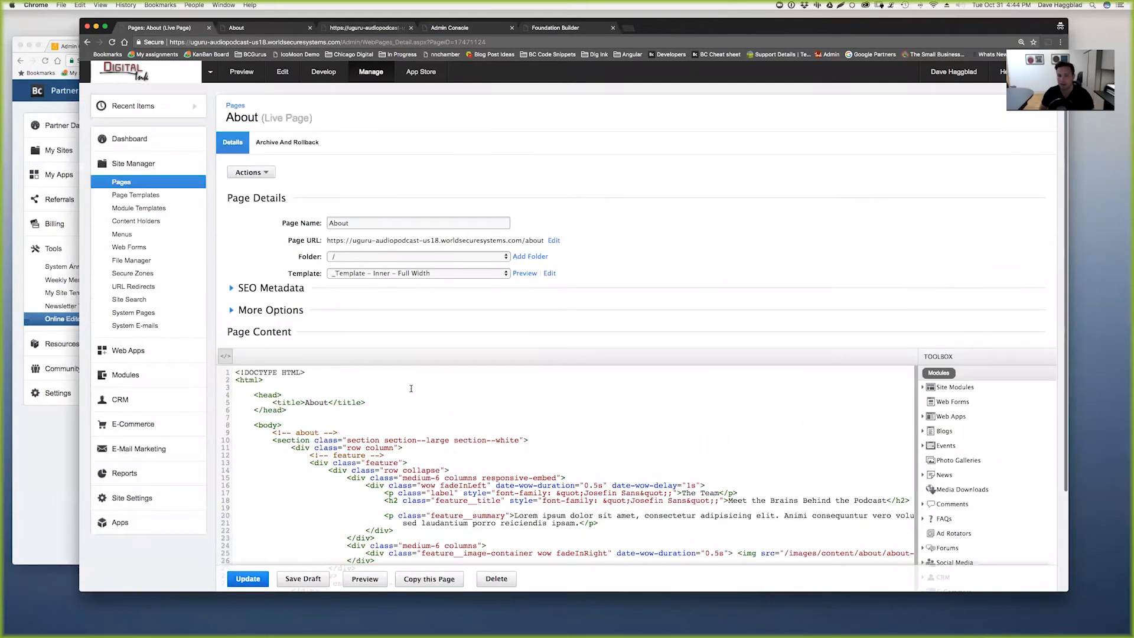
- Open the six-item Guests web app list and review the first guest's details
{"action": "left_click", "coordinate": [130, 351]}
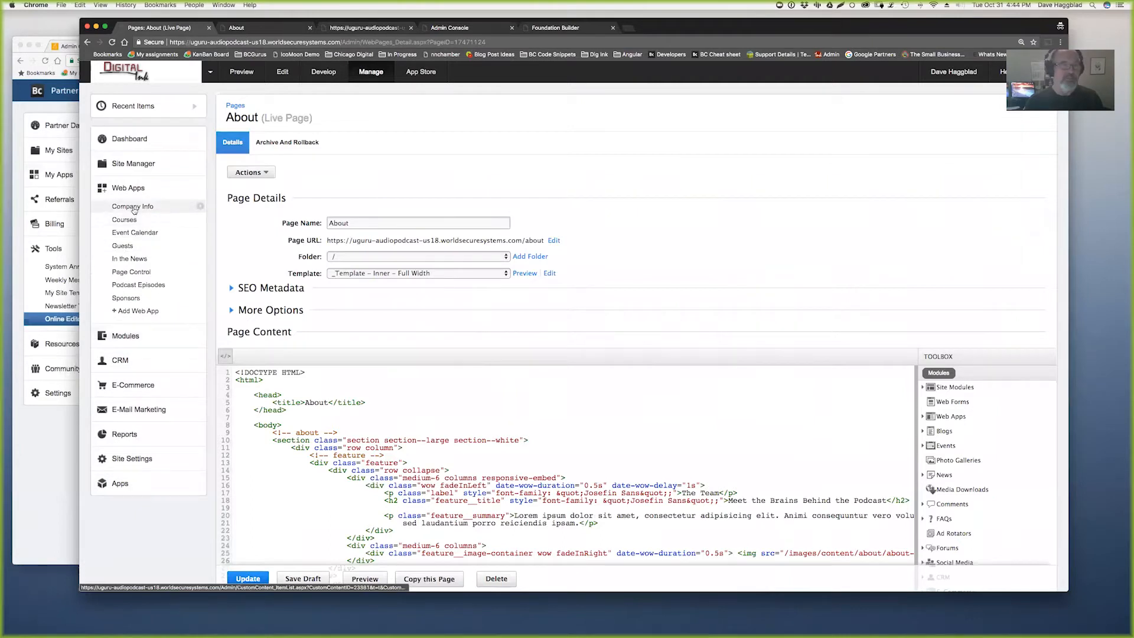
{"action": "left_click", "coordinate": [124, 246]}
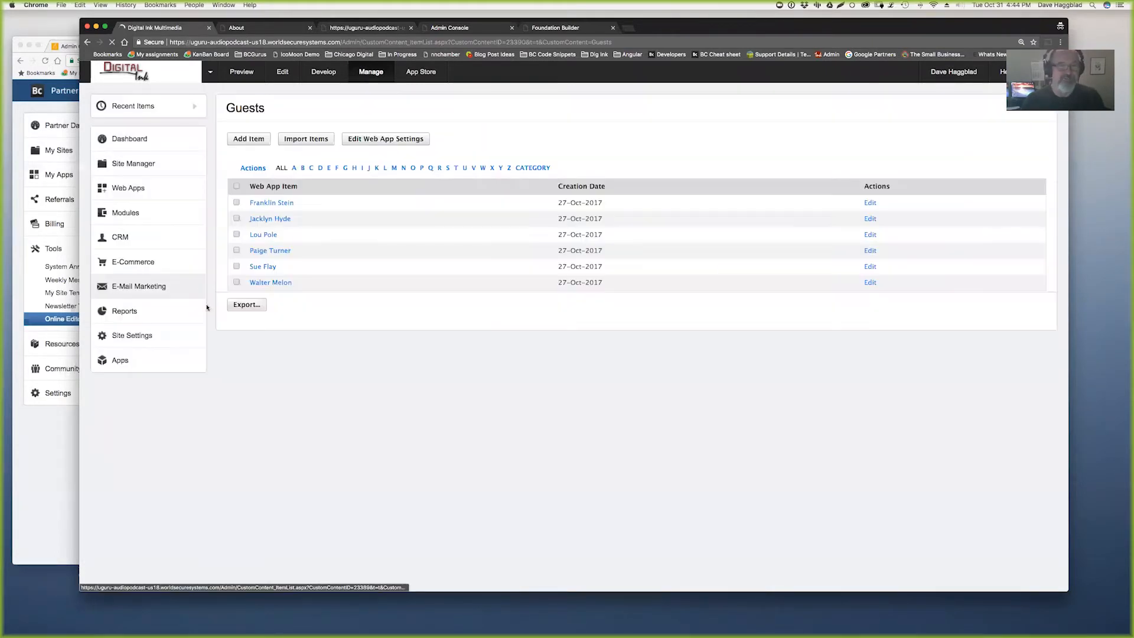
{"action": "left_click", "coordinate": [270, 203]}
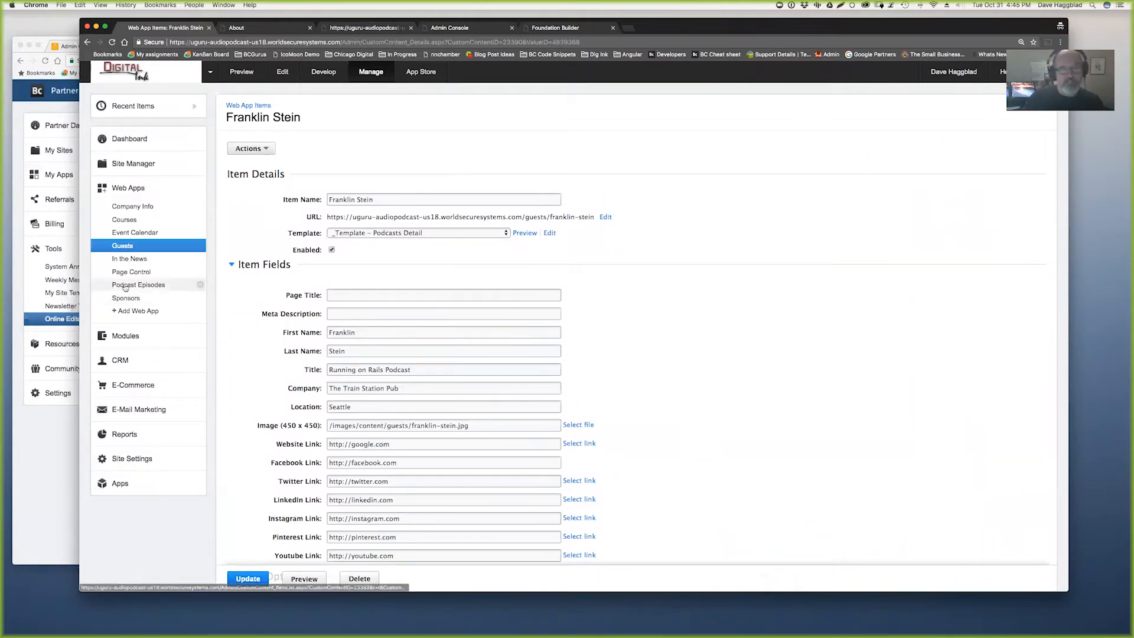
{"action": "left_click", "coordinate": [122, 247]}
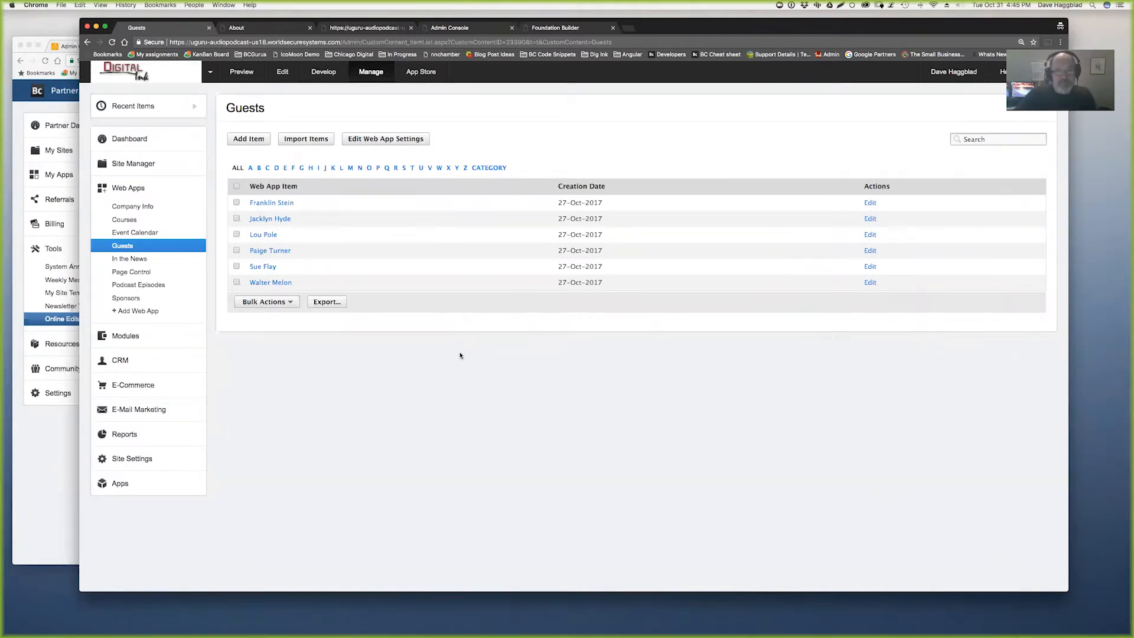
- Return to the About AudioPlay page preview, scrolled to the top
{"action": "left_click", "coordinate": [275, 30]}
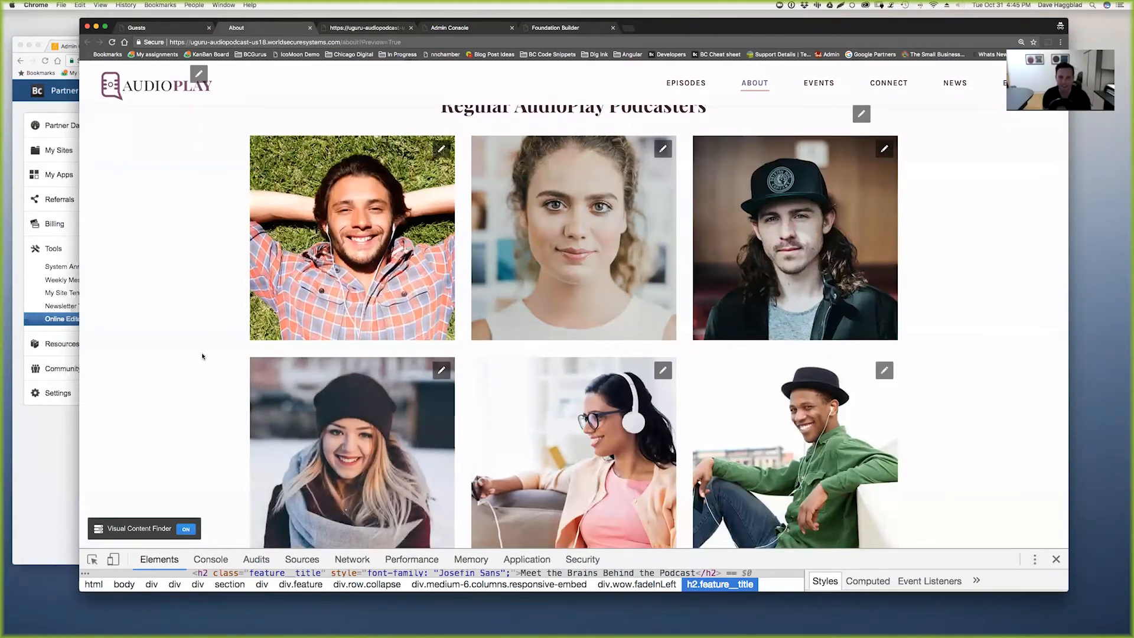
{"action": "scroll", "coordinate": [202, 356], "scroll_direction": "up", "scroll_amount": 5}
{"action": "scroll", "coordinate": [202, 356], "scroll_direction": "up", "scroll_amount": 6}
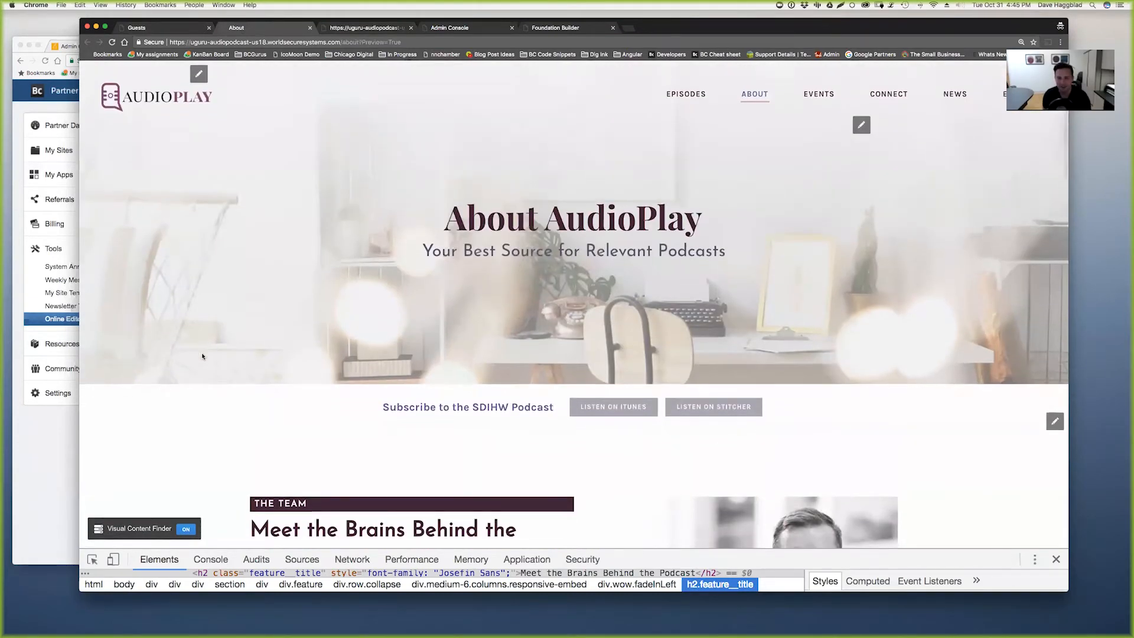